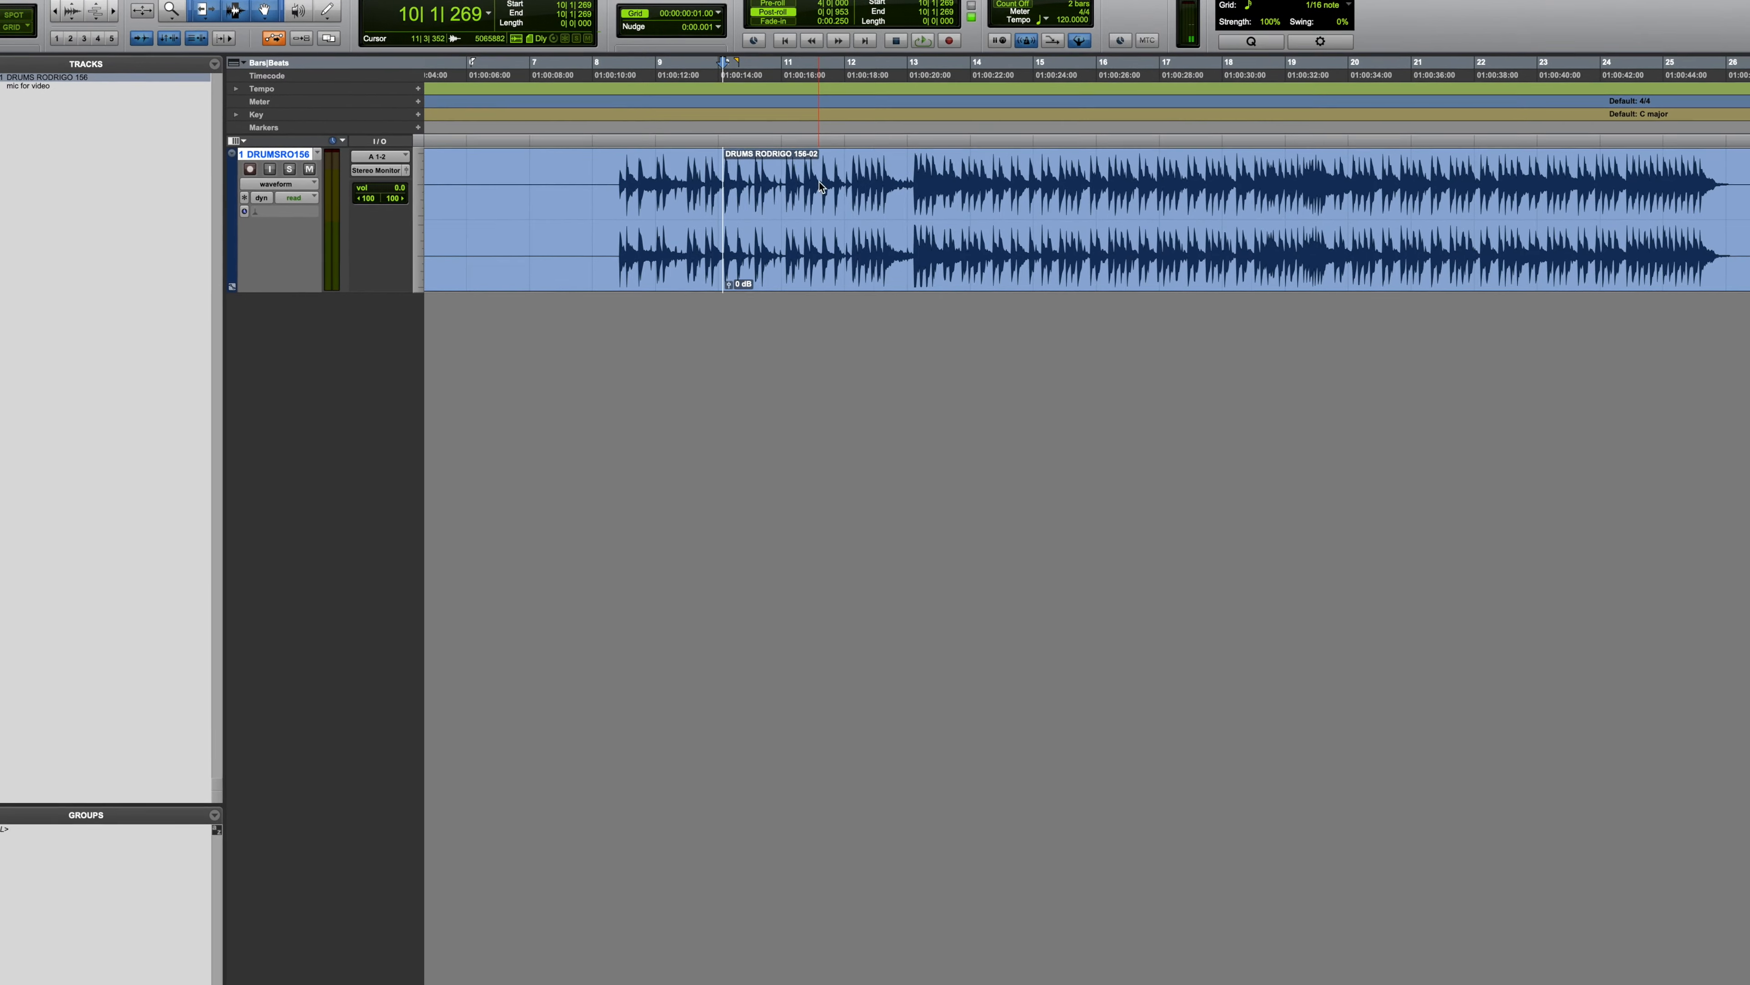
Select the passage of the drum clip from 12|2|563 to 17|4|601
left_click(633, 167)
key("super+[")
key("super+[")
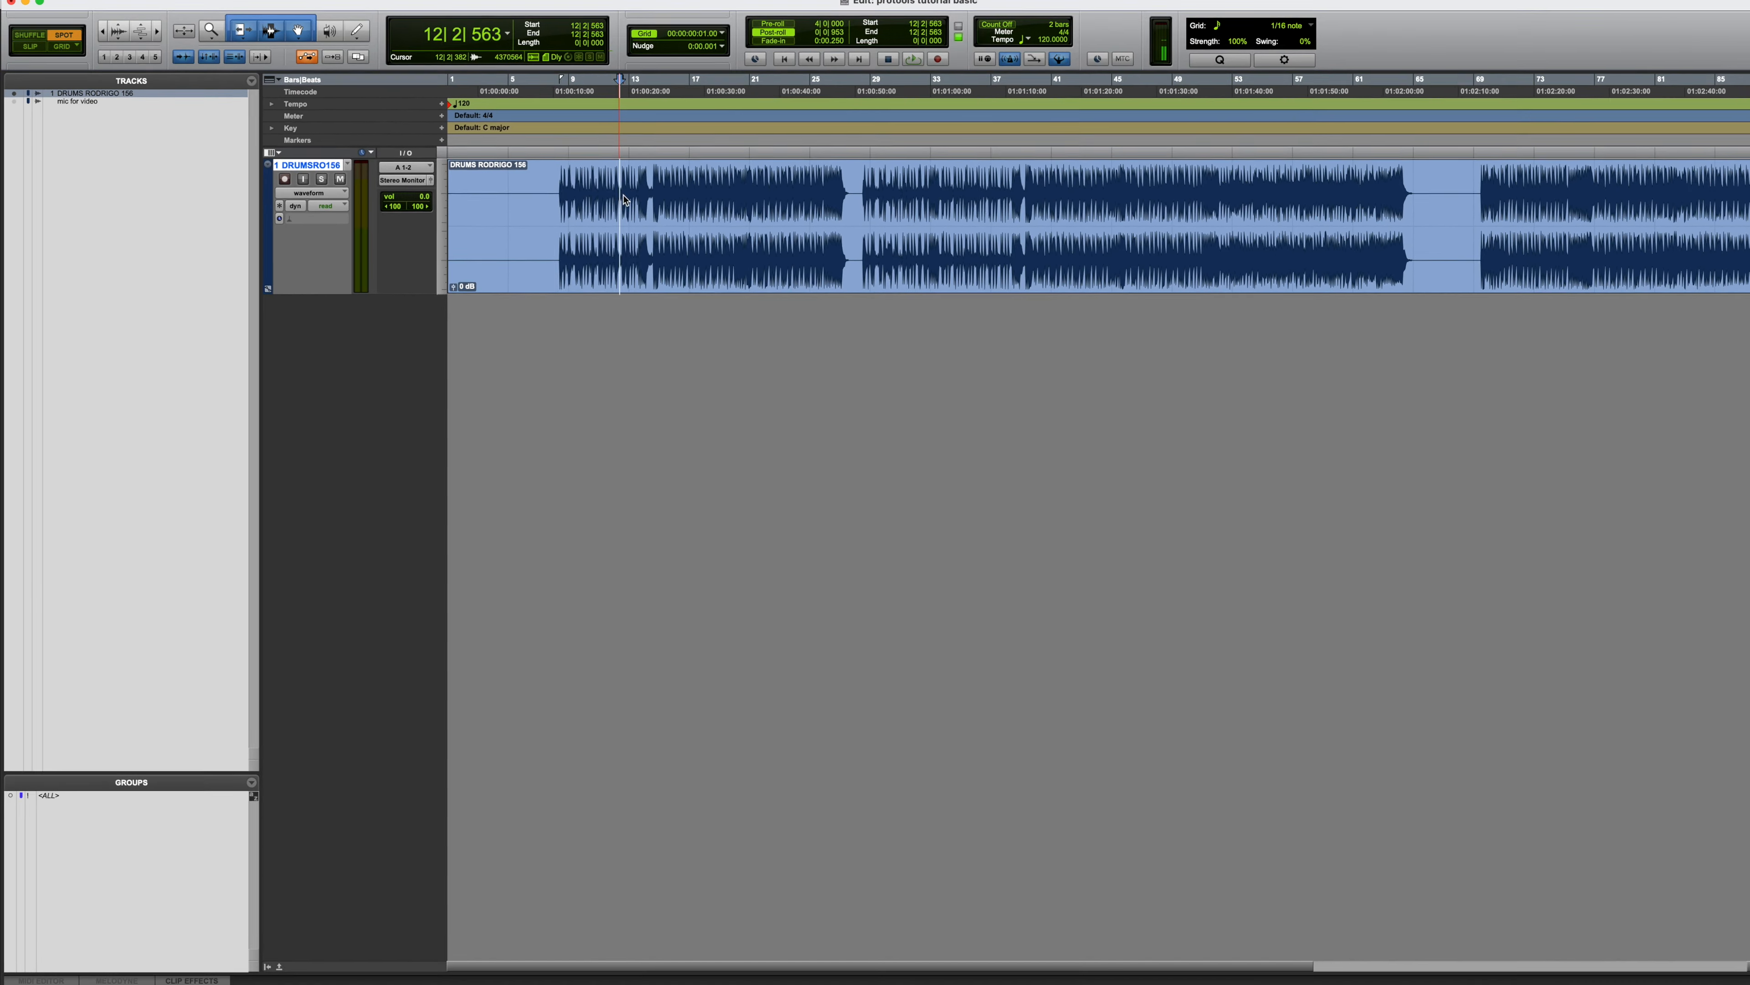
left_click_drag(605, 188, 699, 187)
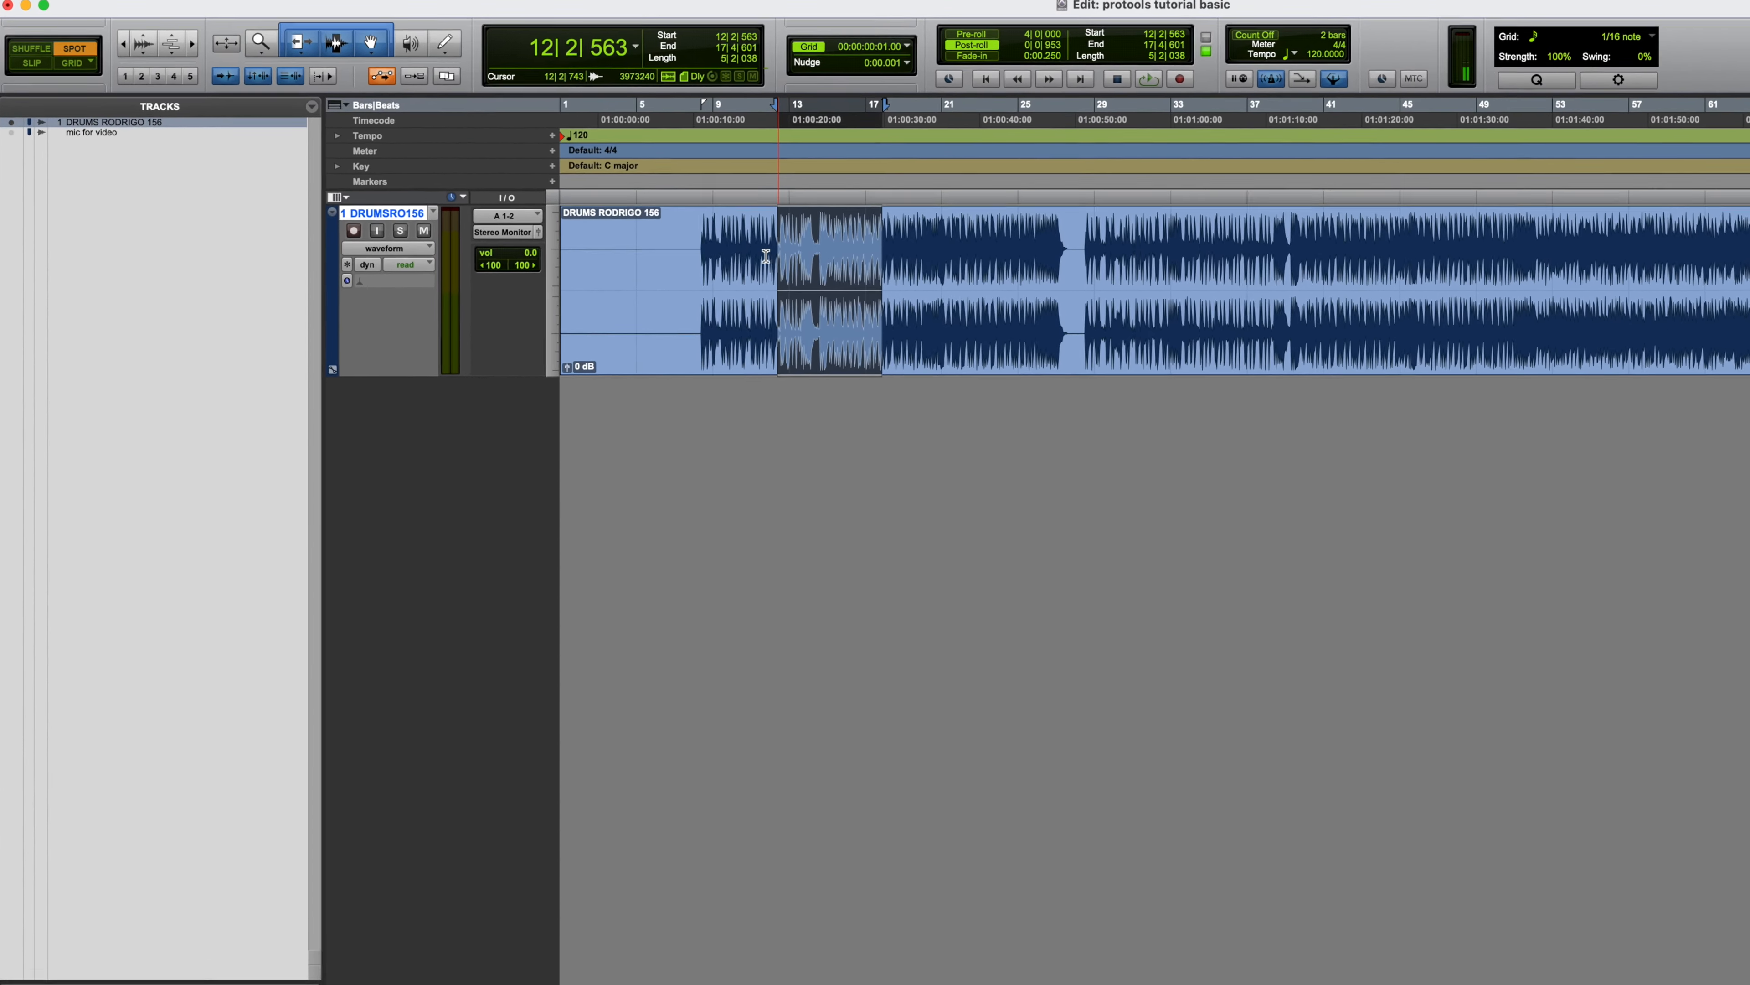
Open the Spot dialog for the drum clip and set its time scale to Min:Secs
left_click(701, 276)
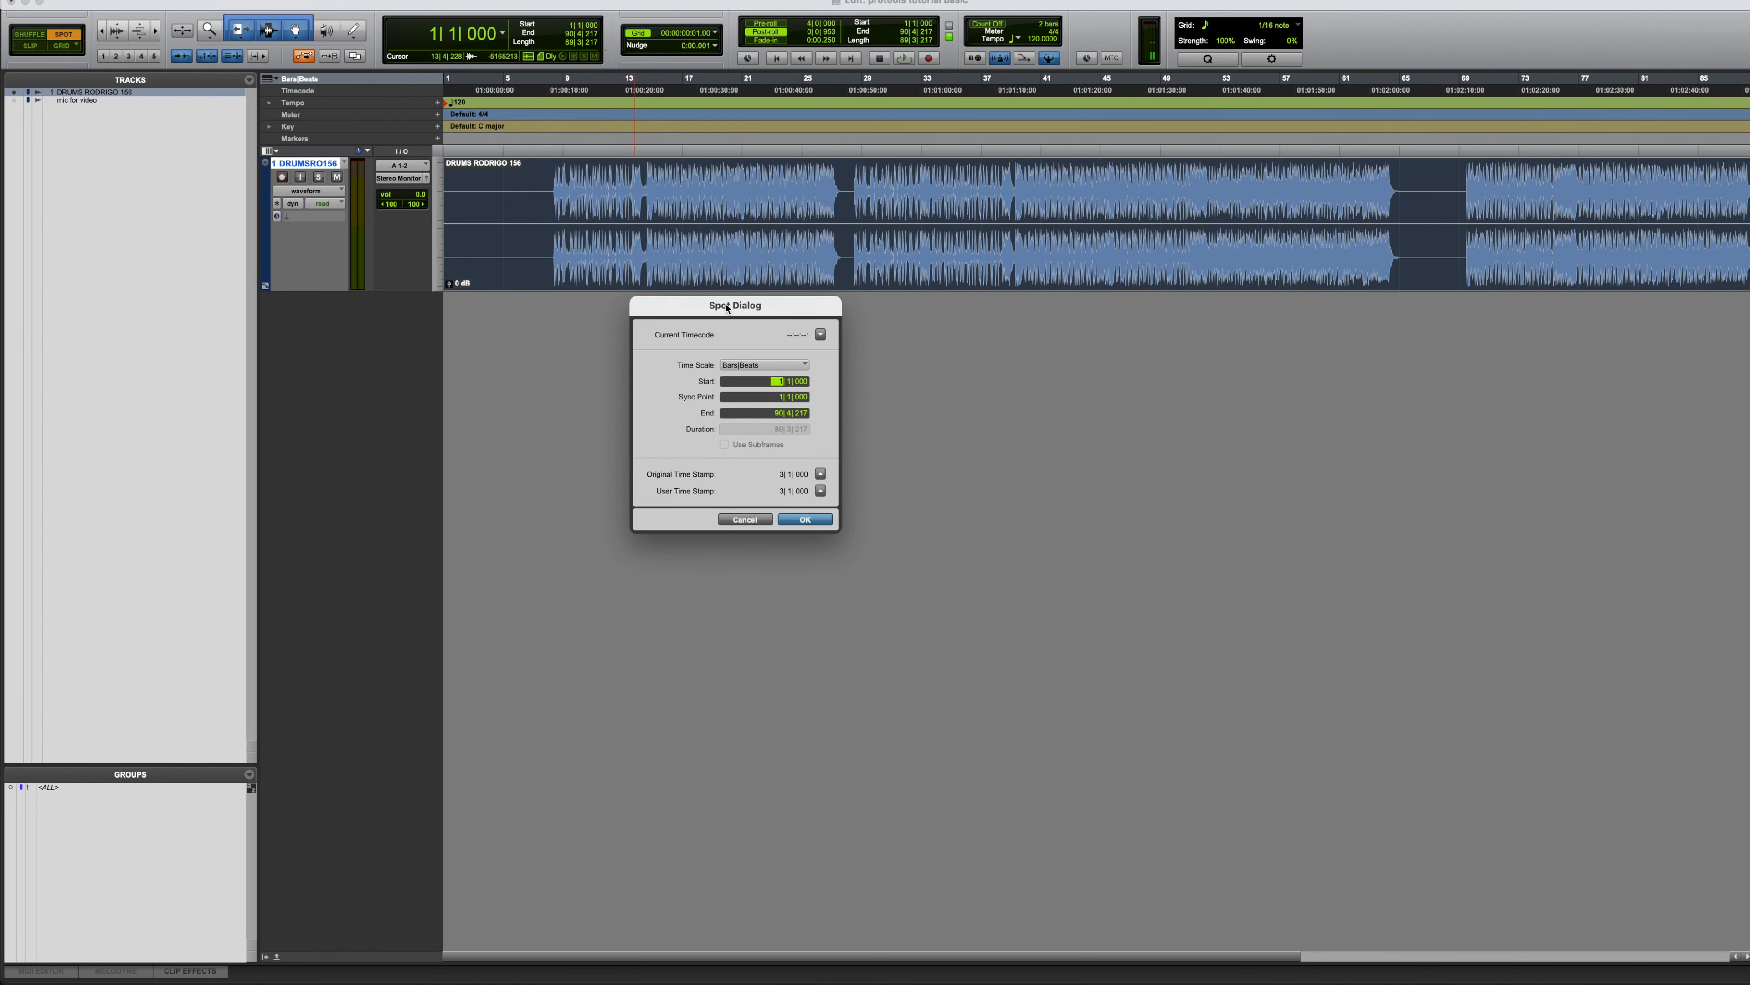
left_click_drag(727, 308, 714, 309)
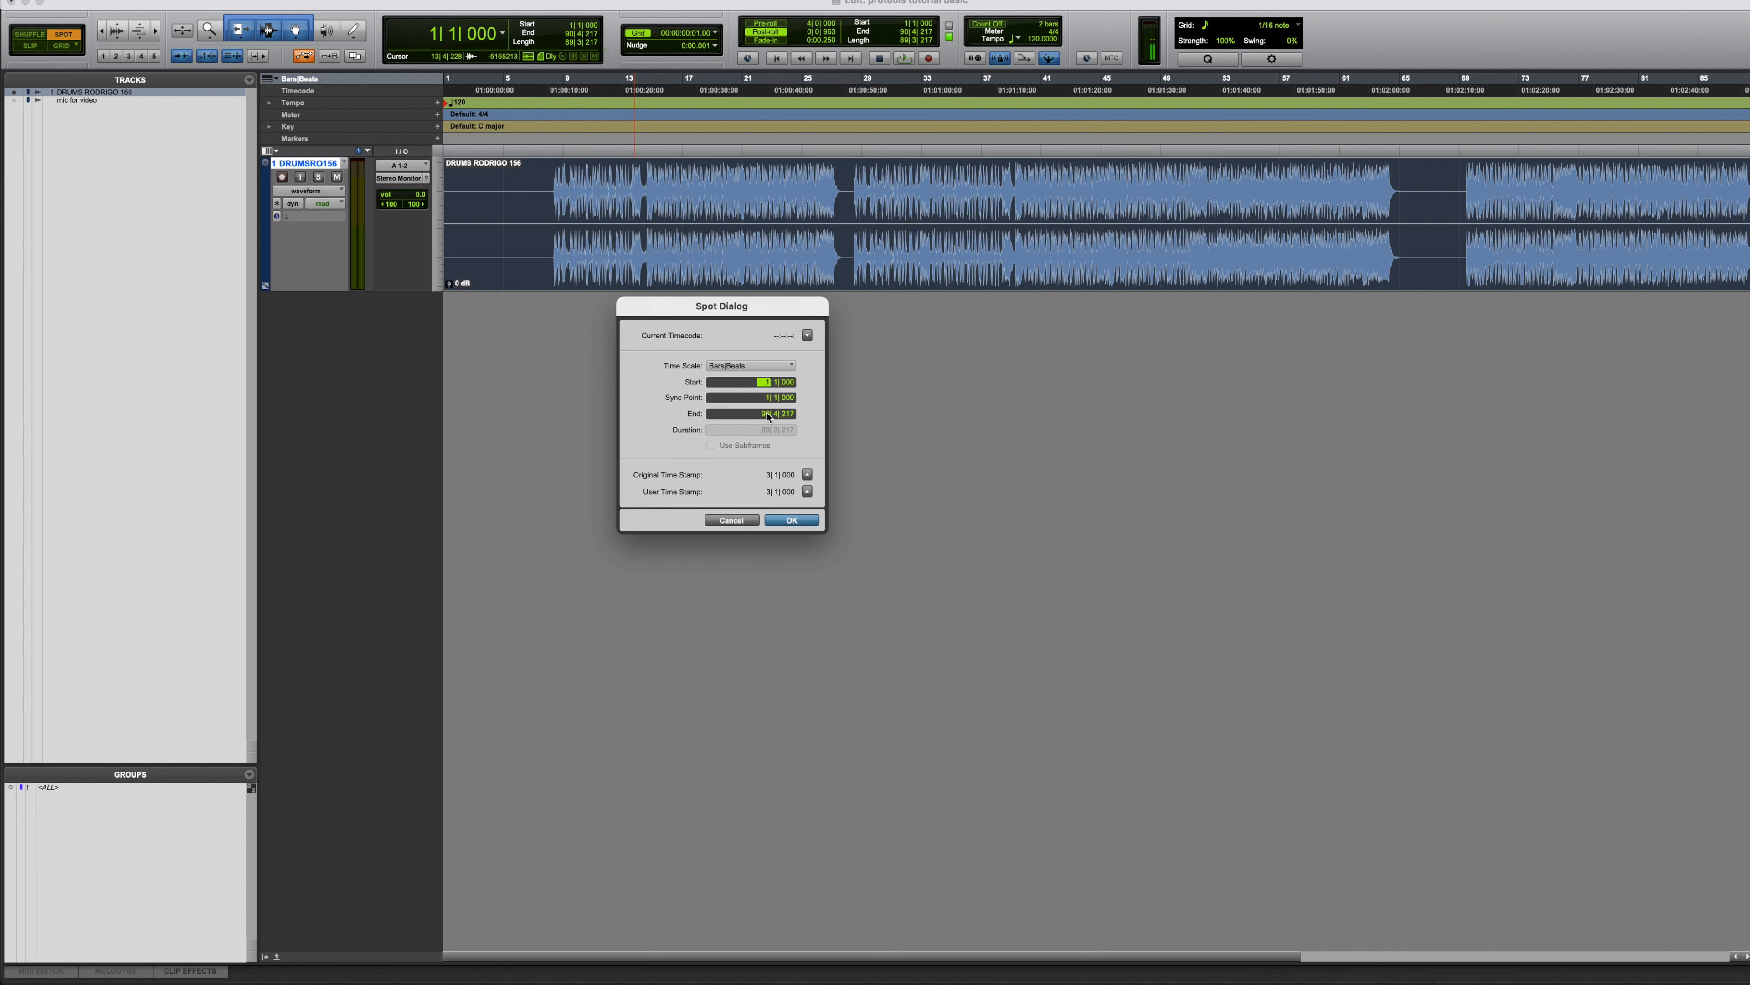
left_click(762, 366)
left_click(758, 385)
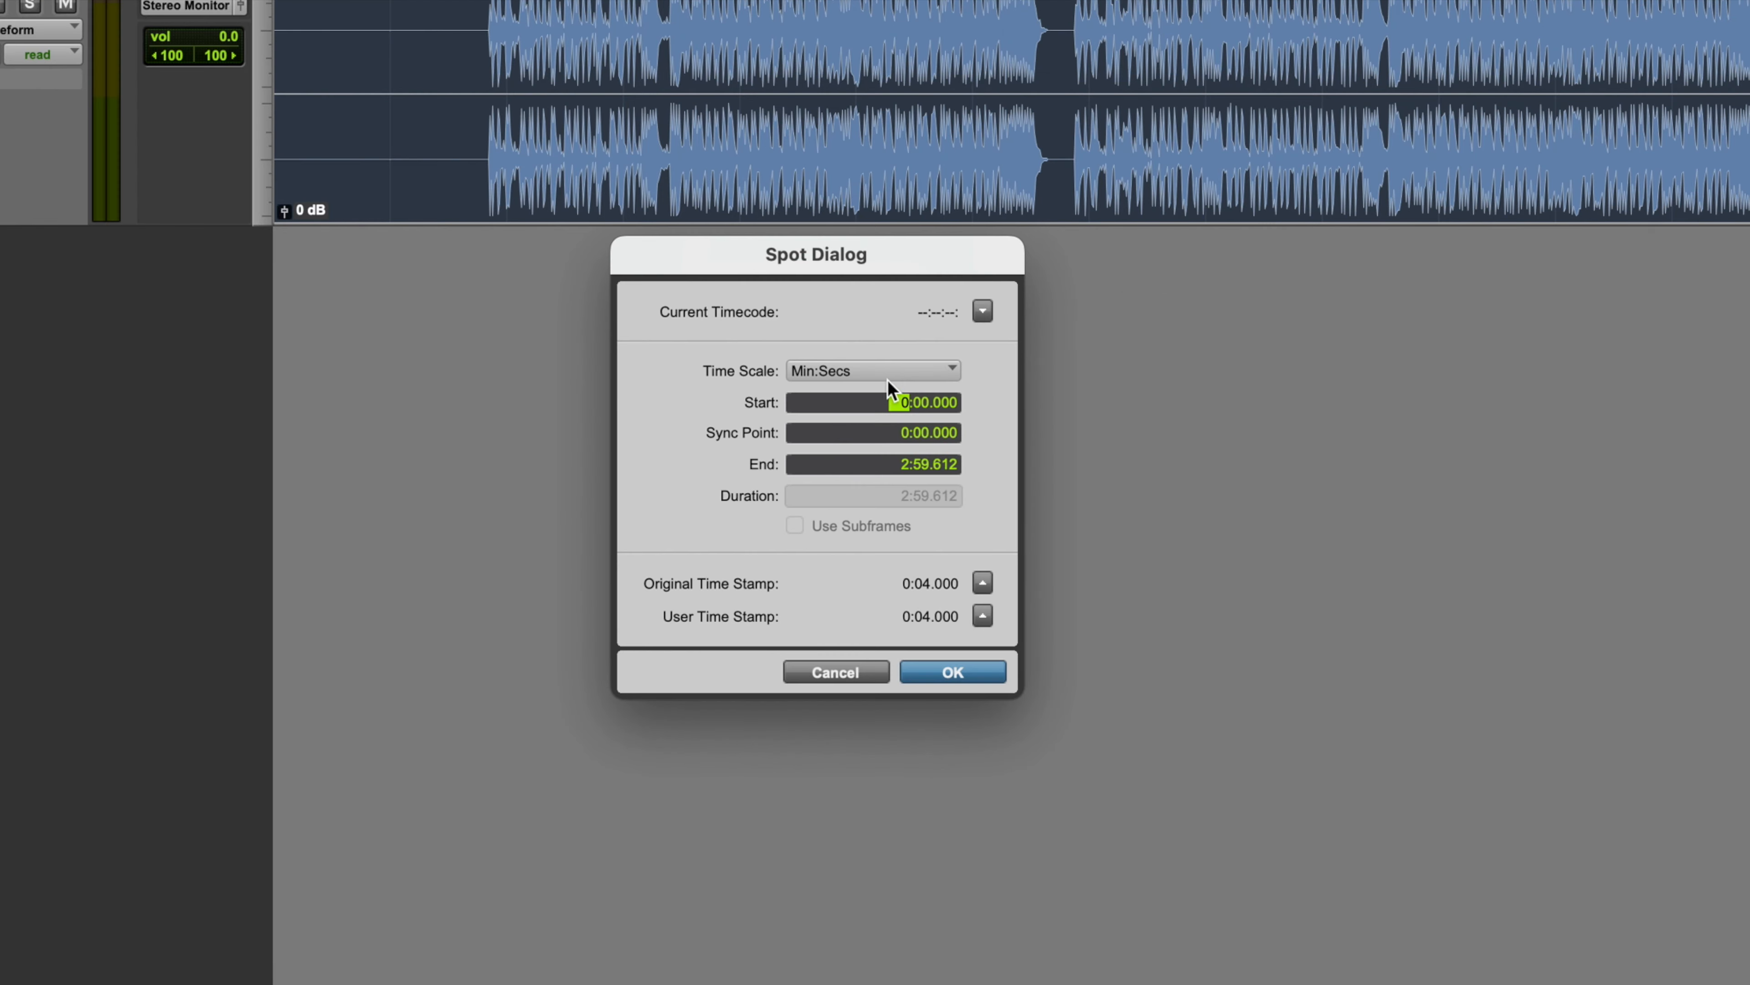
Set the Spot dialog's time scale to Bars|Beats and accept the clip's start at 1|1|000
left_click(761, 366)
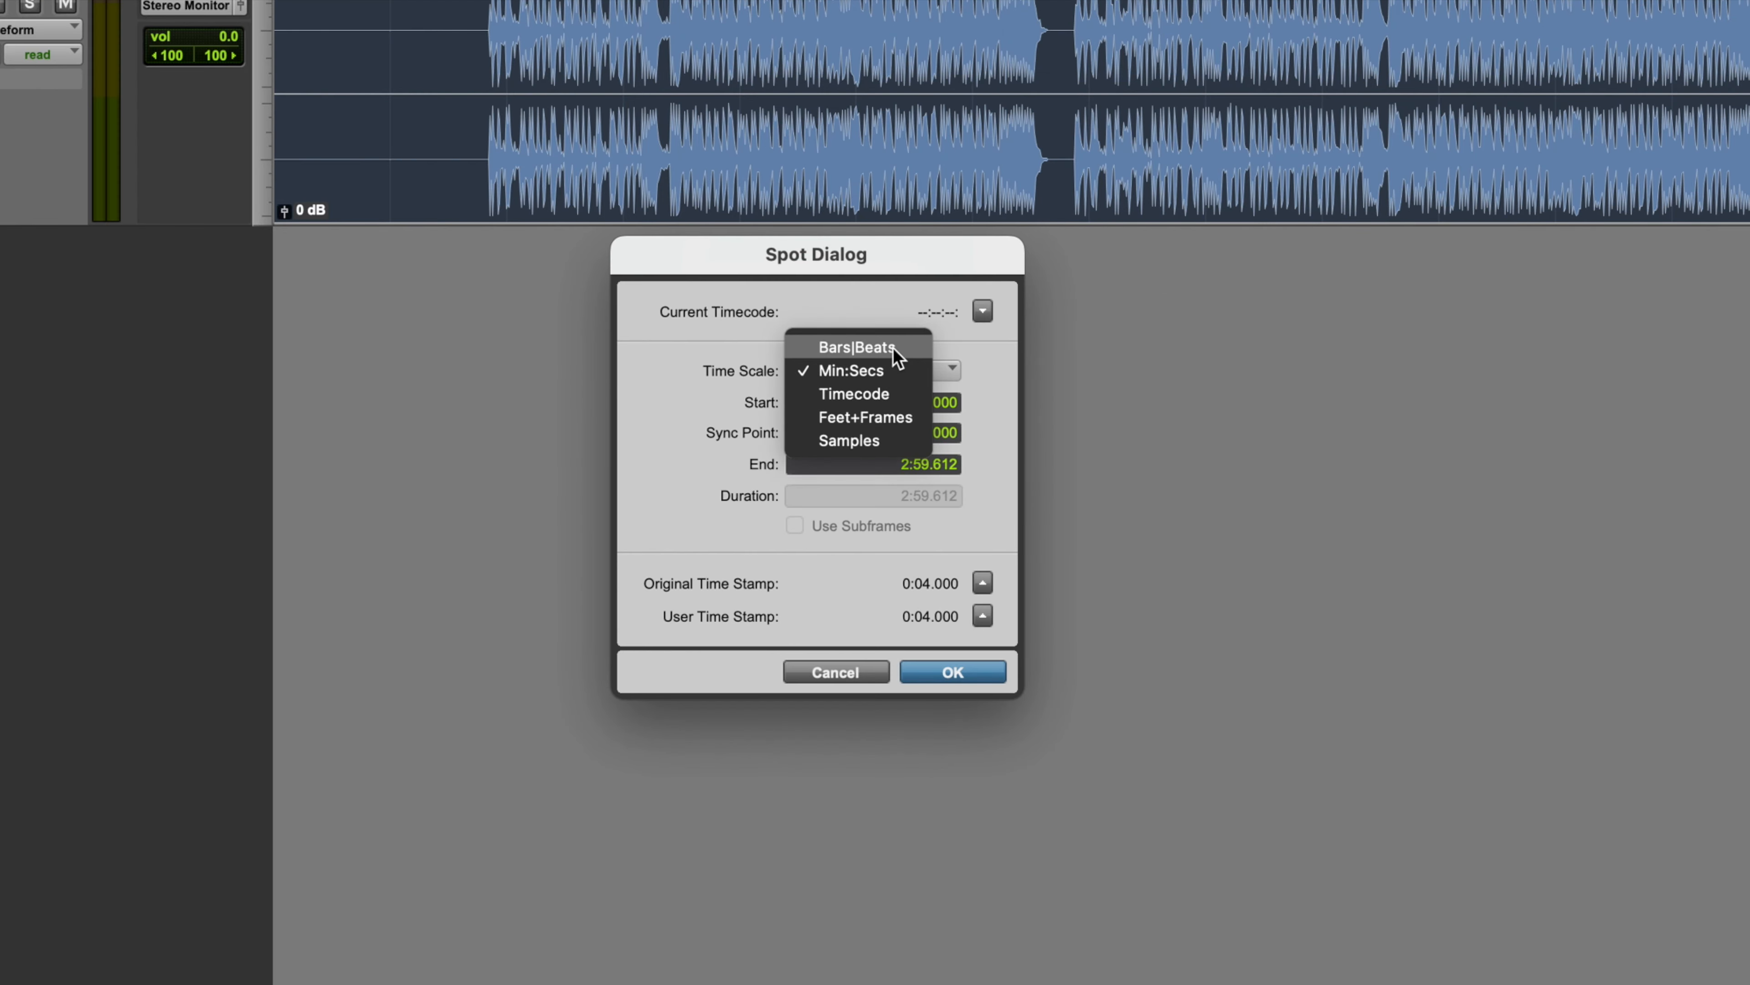
left_click(895, 357)
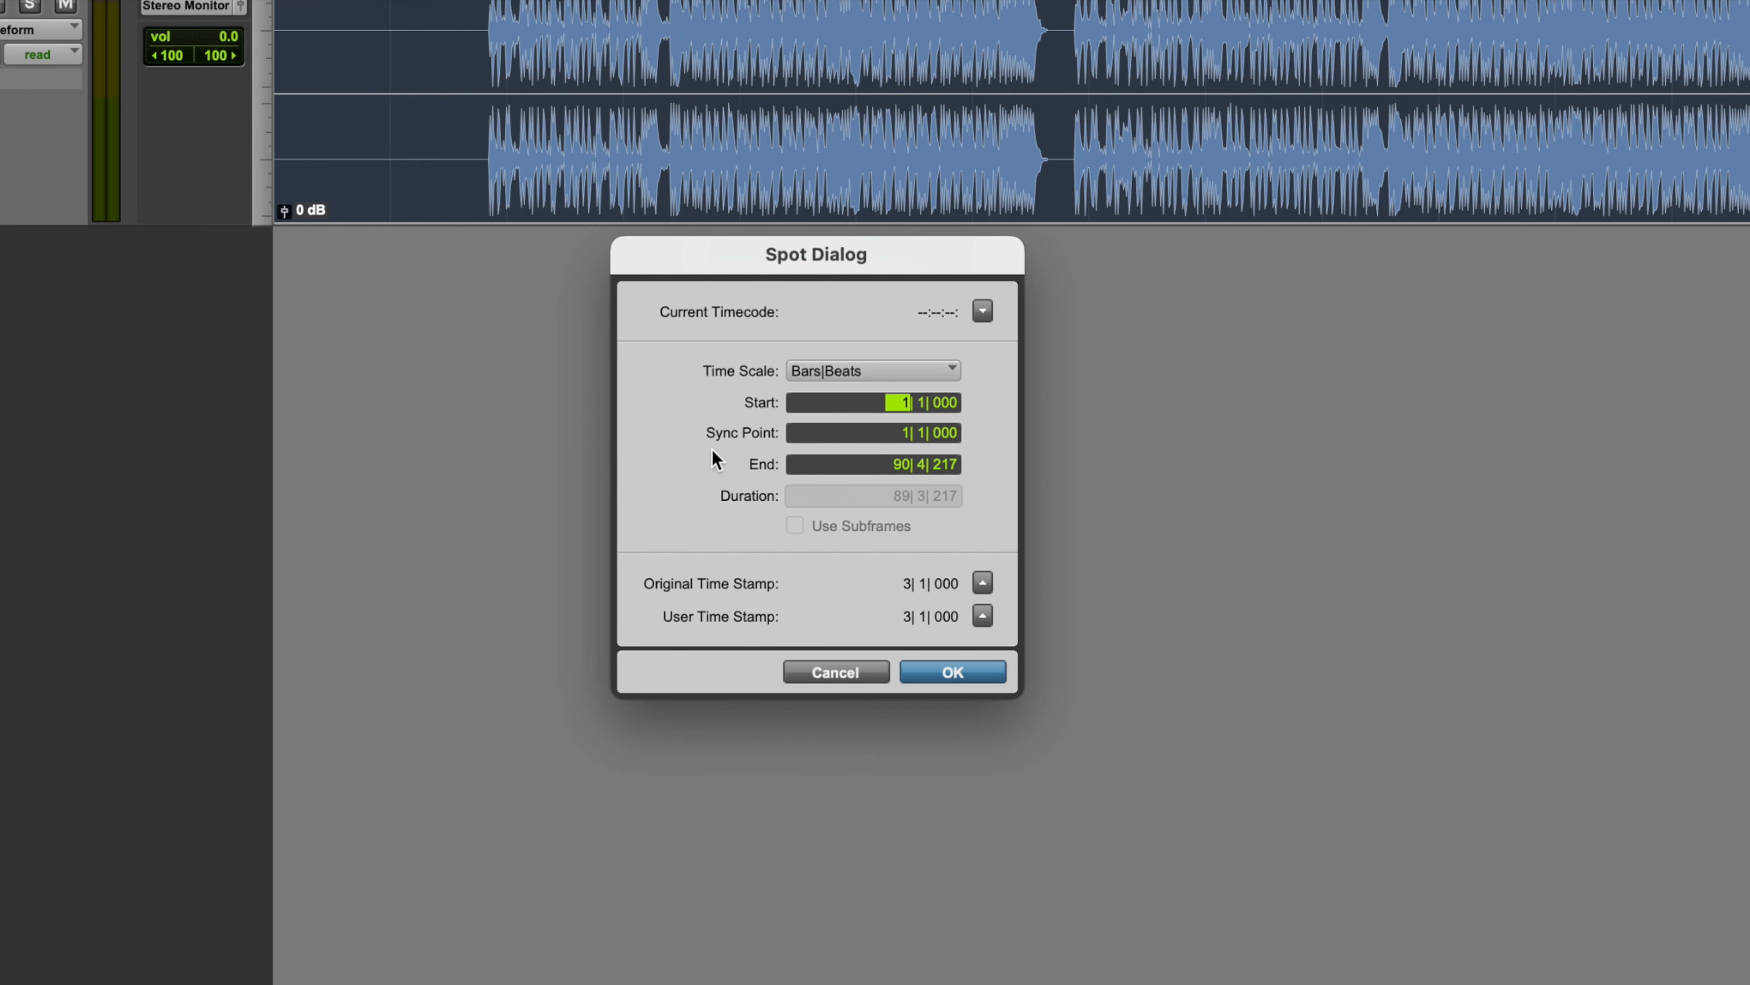
left_click(949, 673)
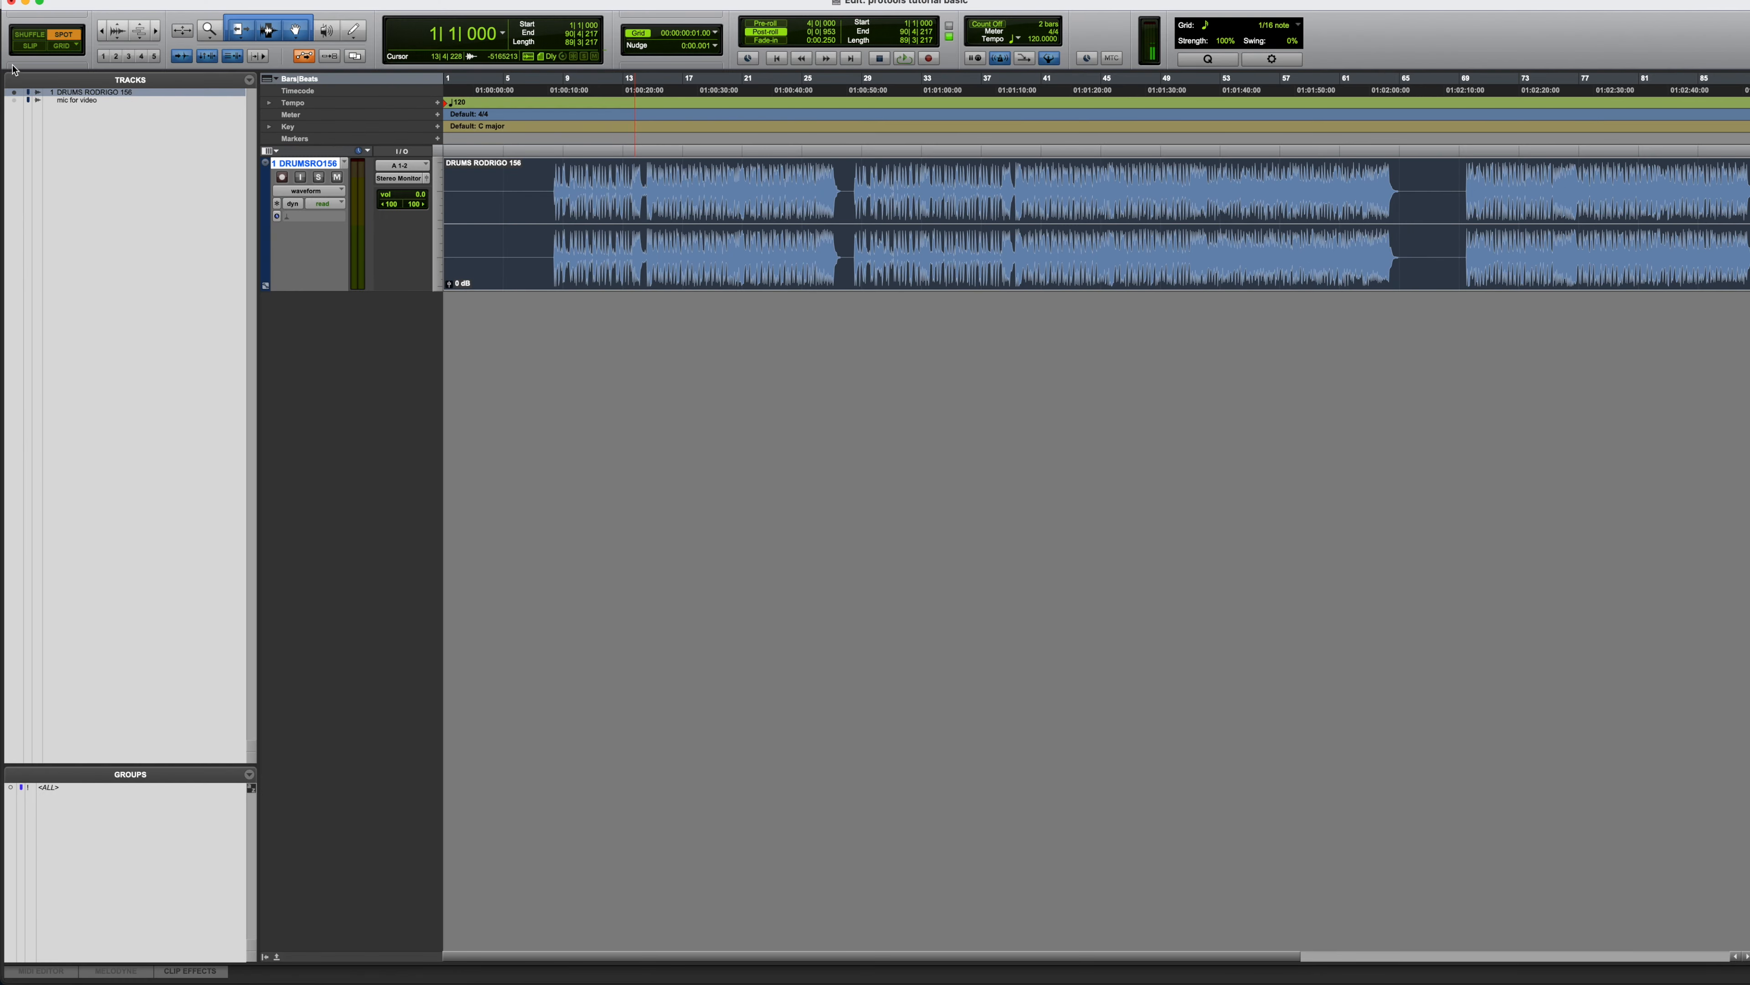
Switch to Slip mode and move the drum clip freely along the timeline
left_click(31, 47)
left_click(531, 181)
left_click_drag(527, 252, 496, 235)
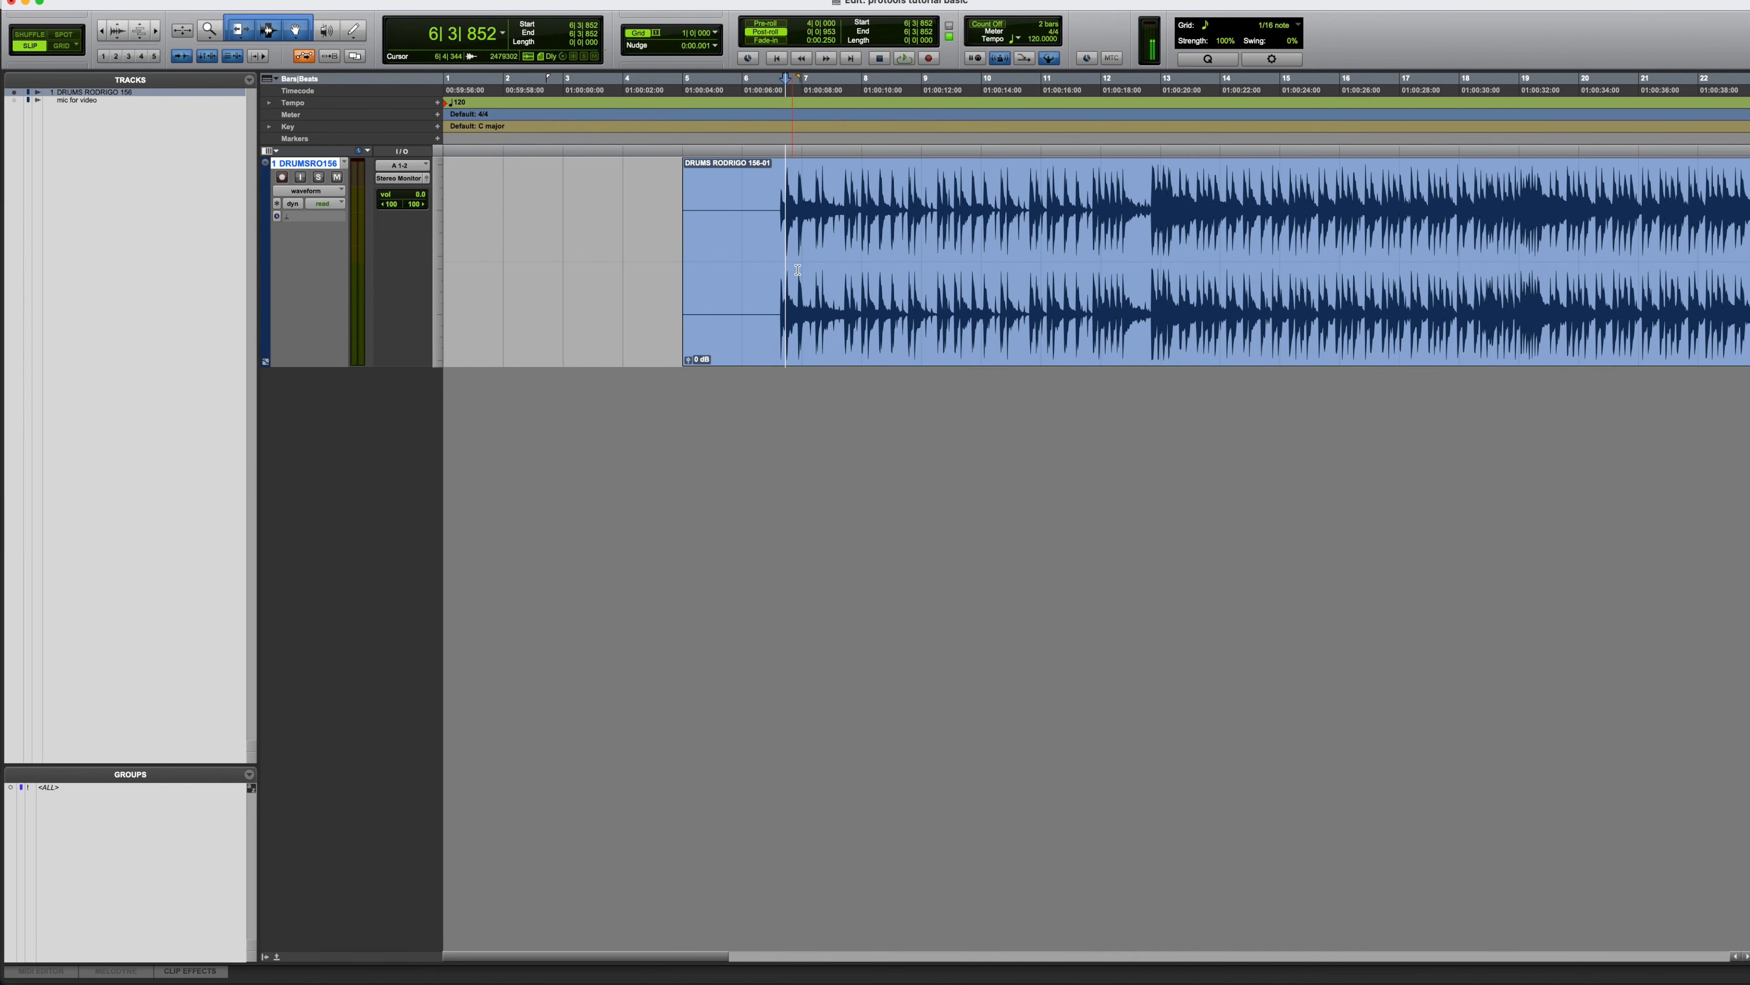
left_click(773, 303)
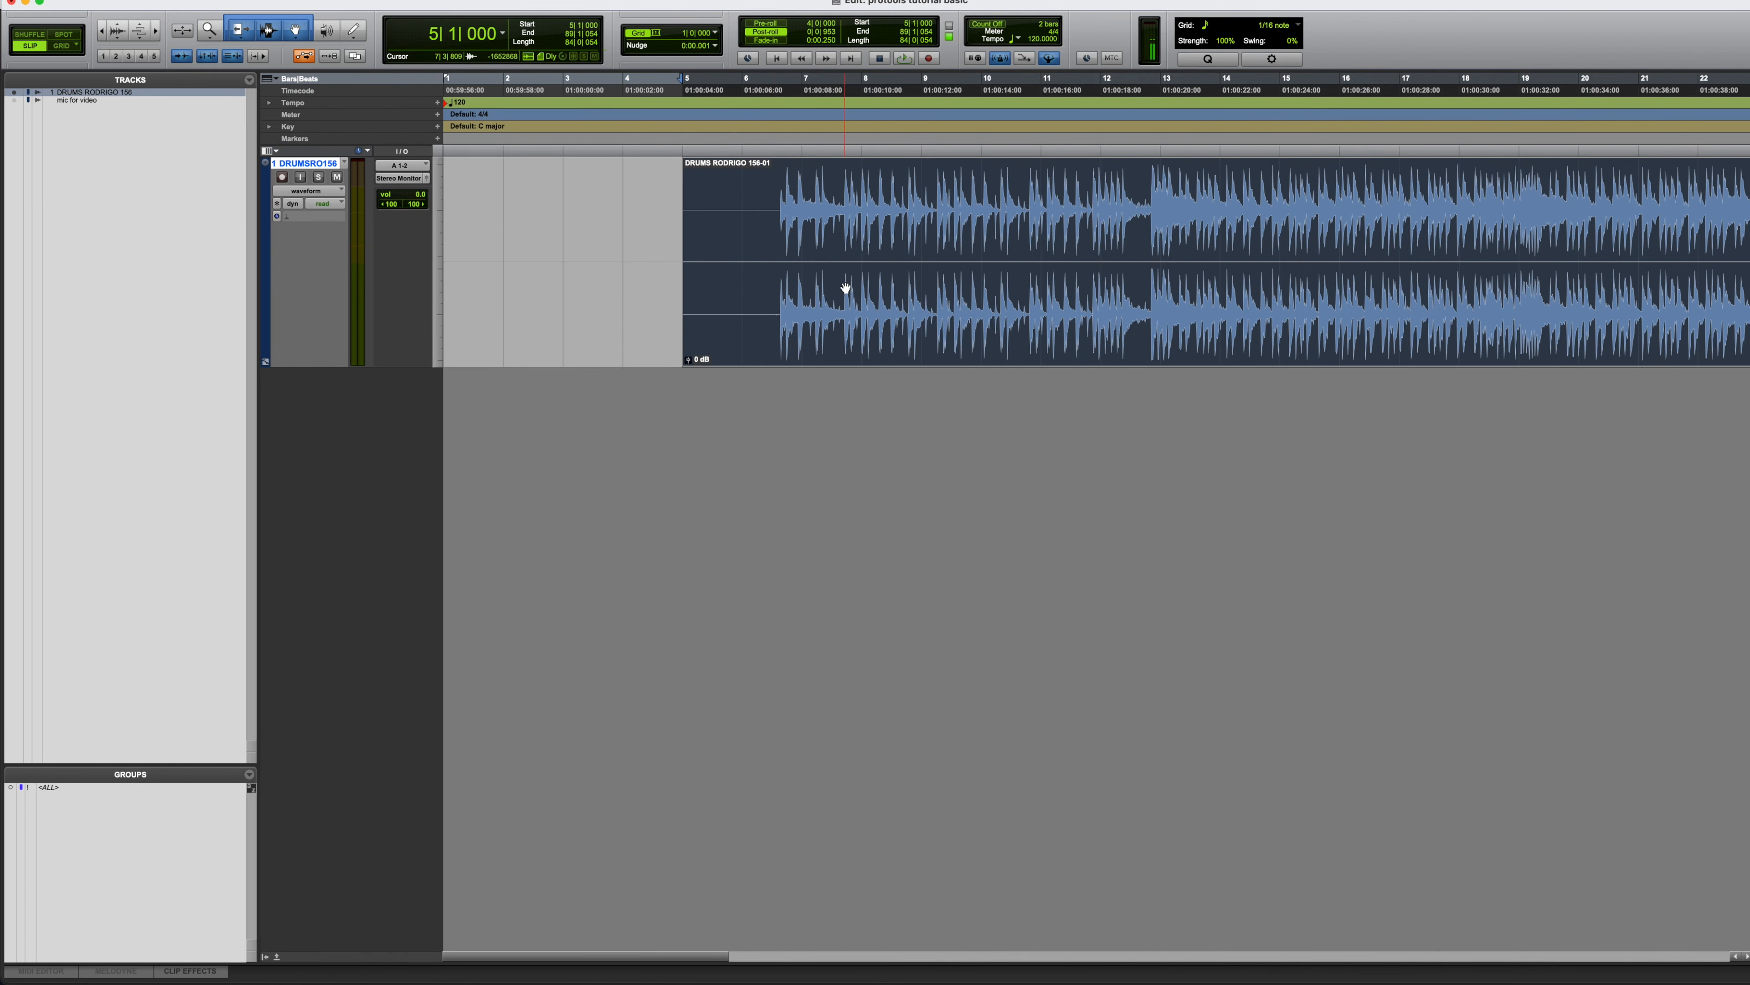
left_click_drag(1043, 289, 1076, 348)
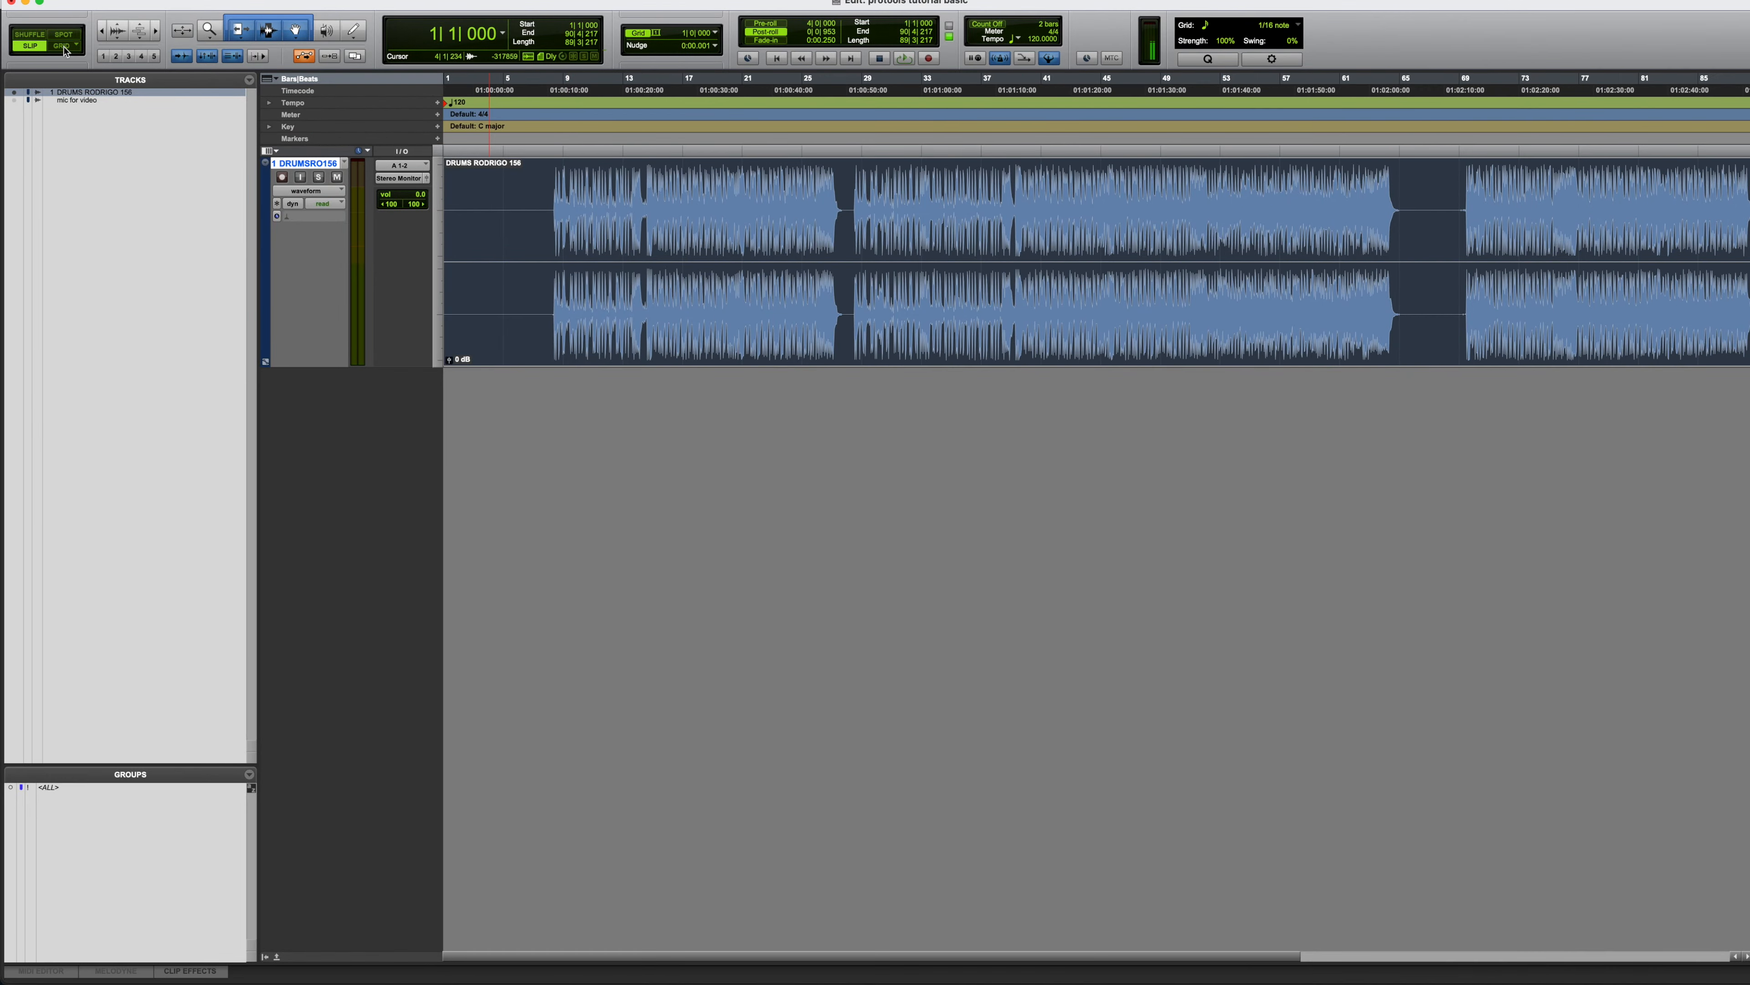
Switch to Grid mode and move the drum clip along the grid so it starts at 3|1|000
left_click(63, 46)
left_click(582, 227)
key("super+bracketright")
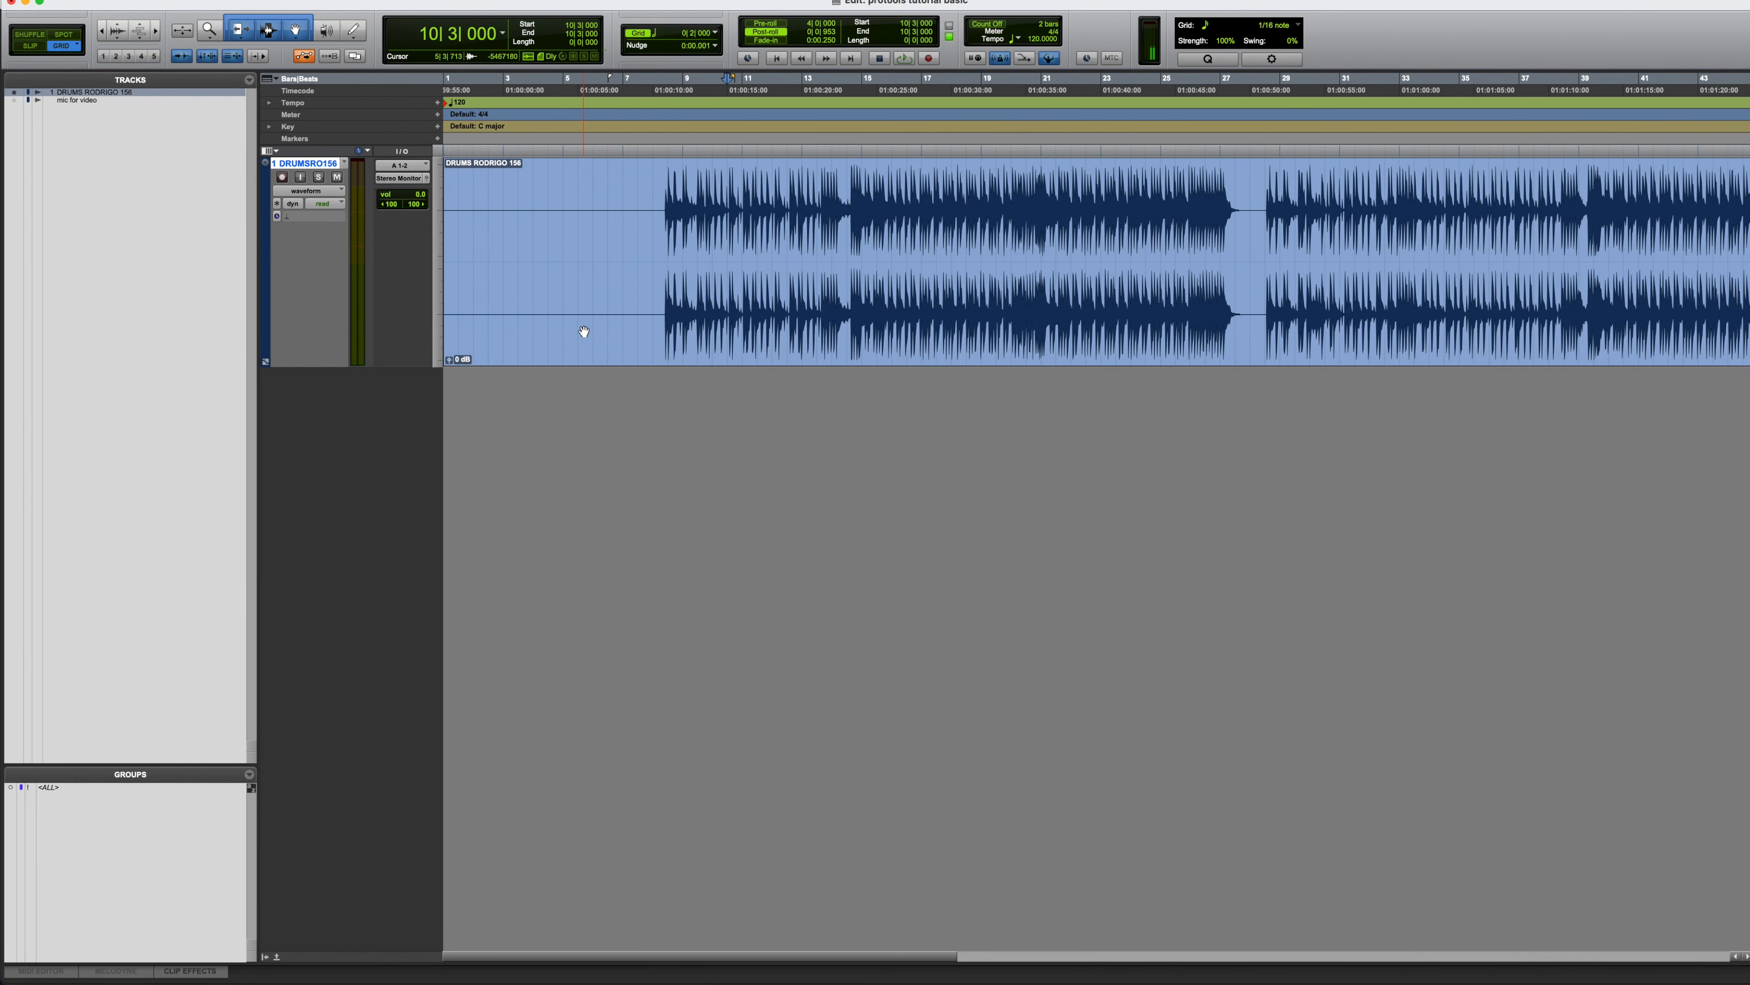
left_click(569, 335)
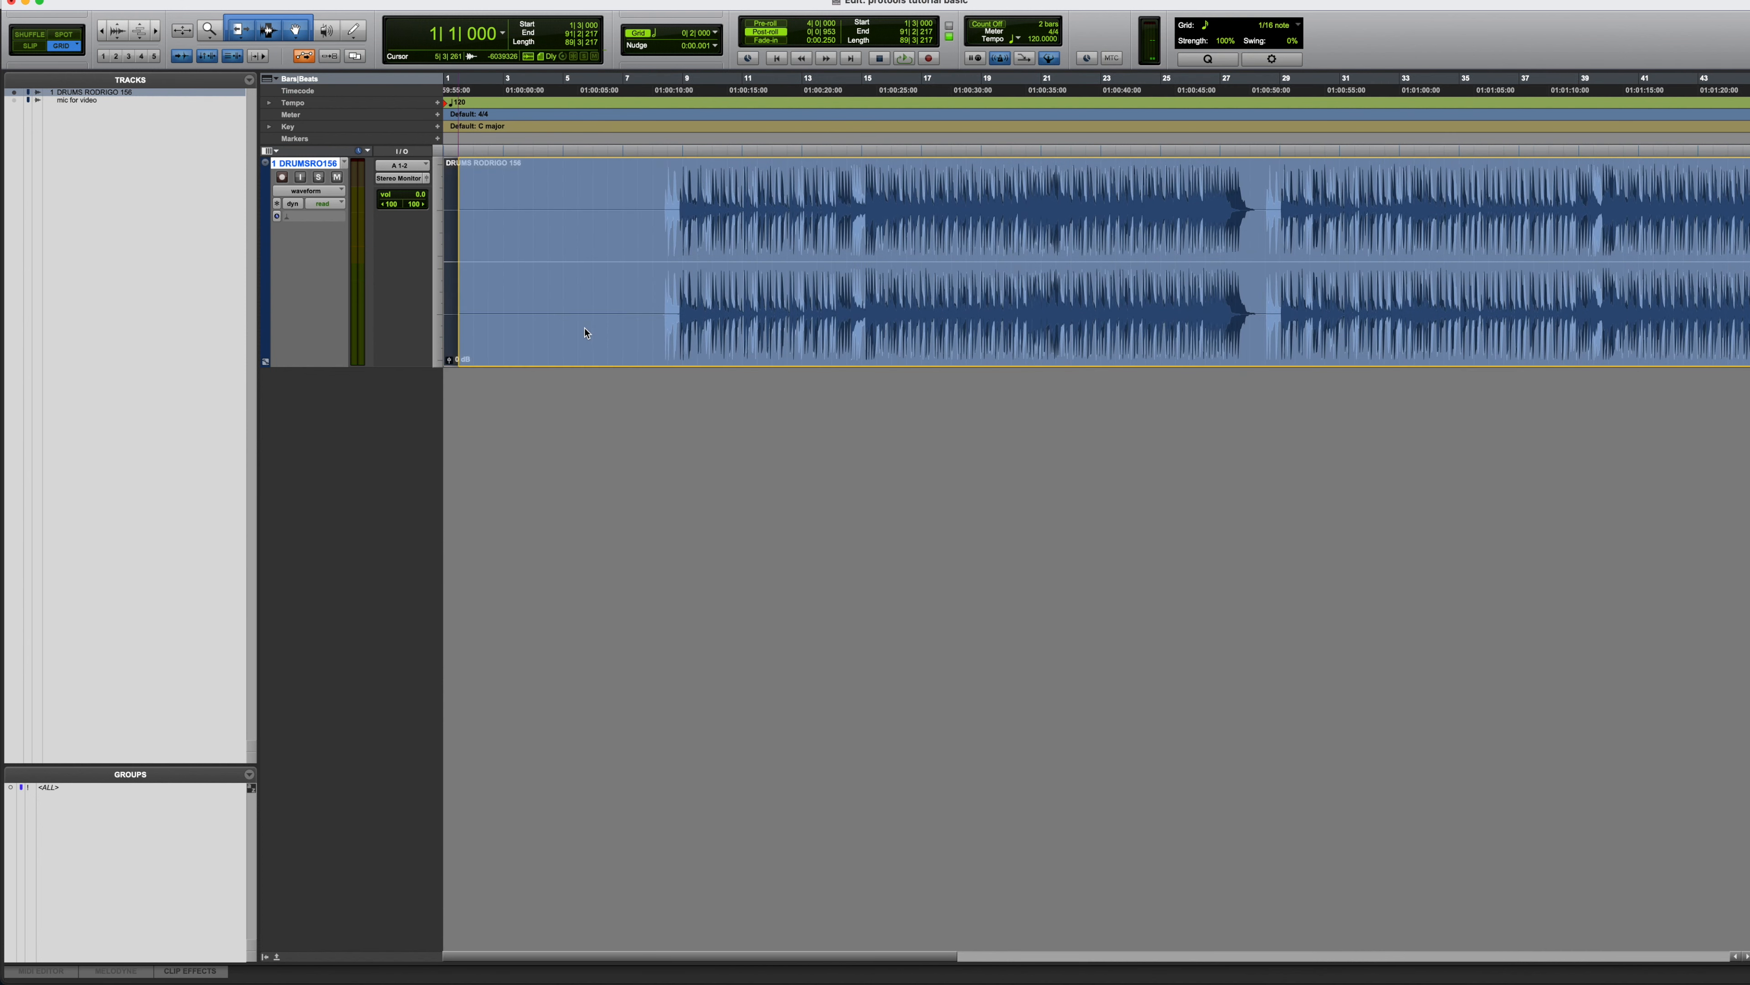
left_click_drag(596, 333, 638, 330)
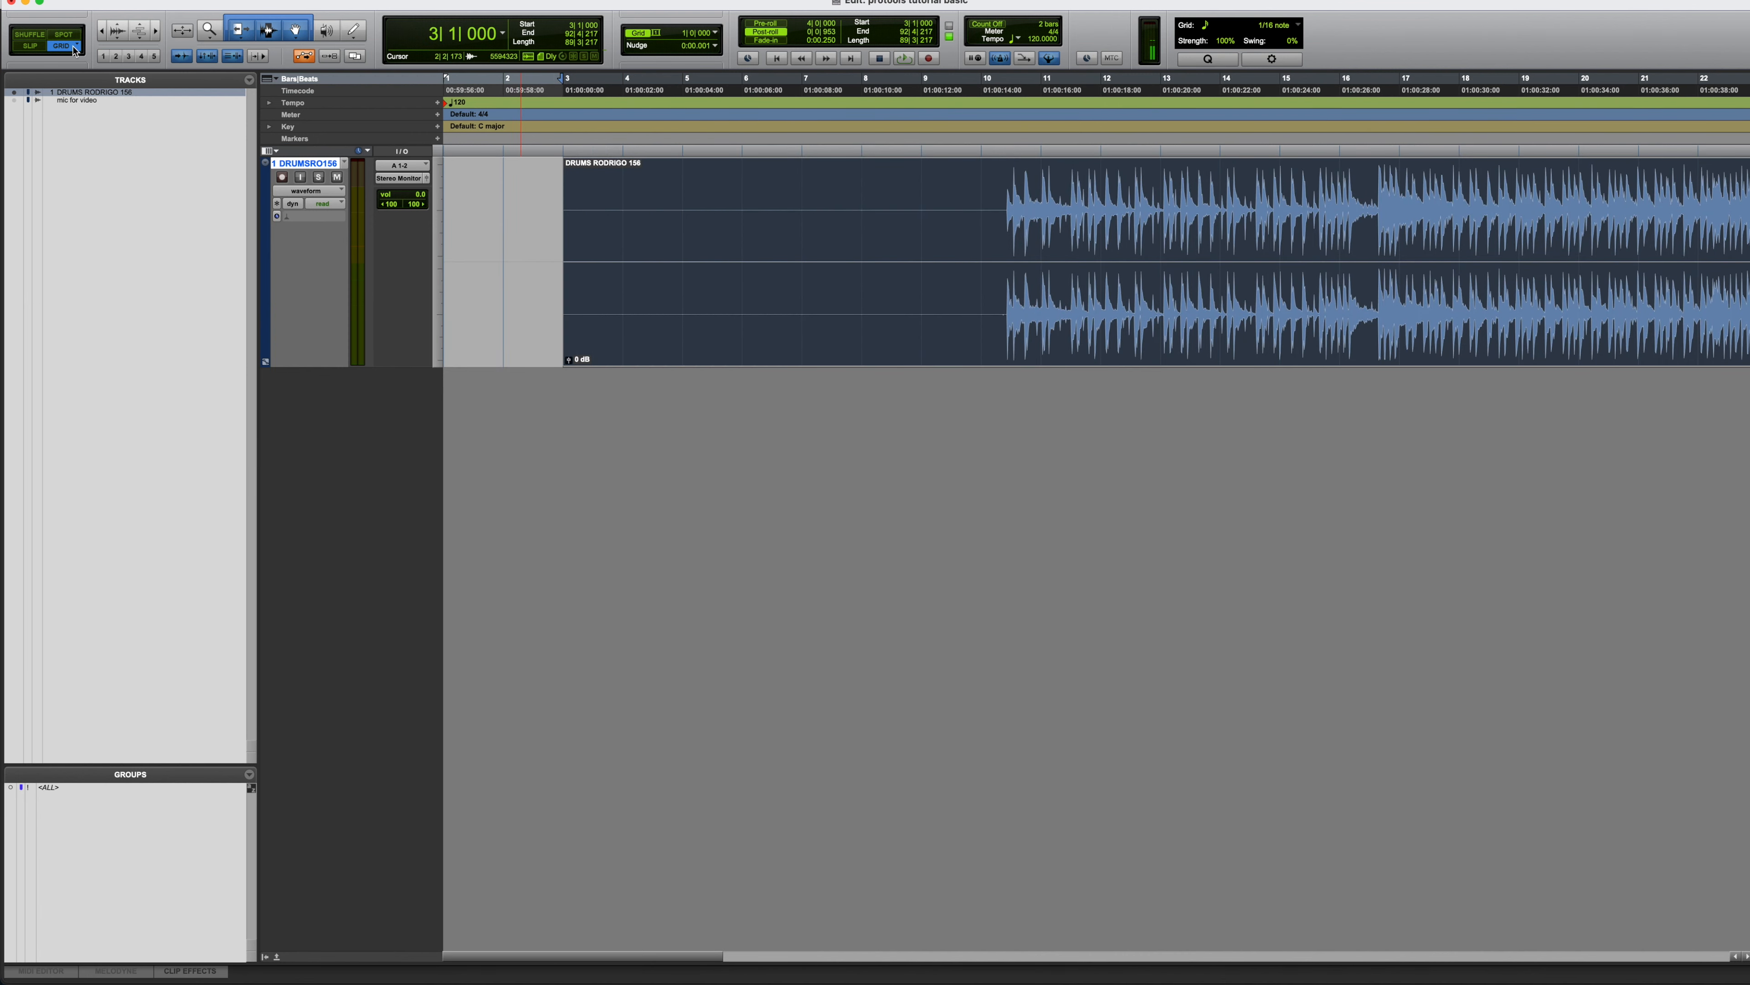
Switch to Relative Grid mode and delete the opening of the drum clip up to 3|4|109
left_click(75, 50)
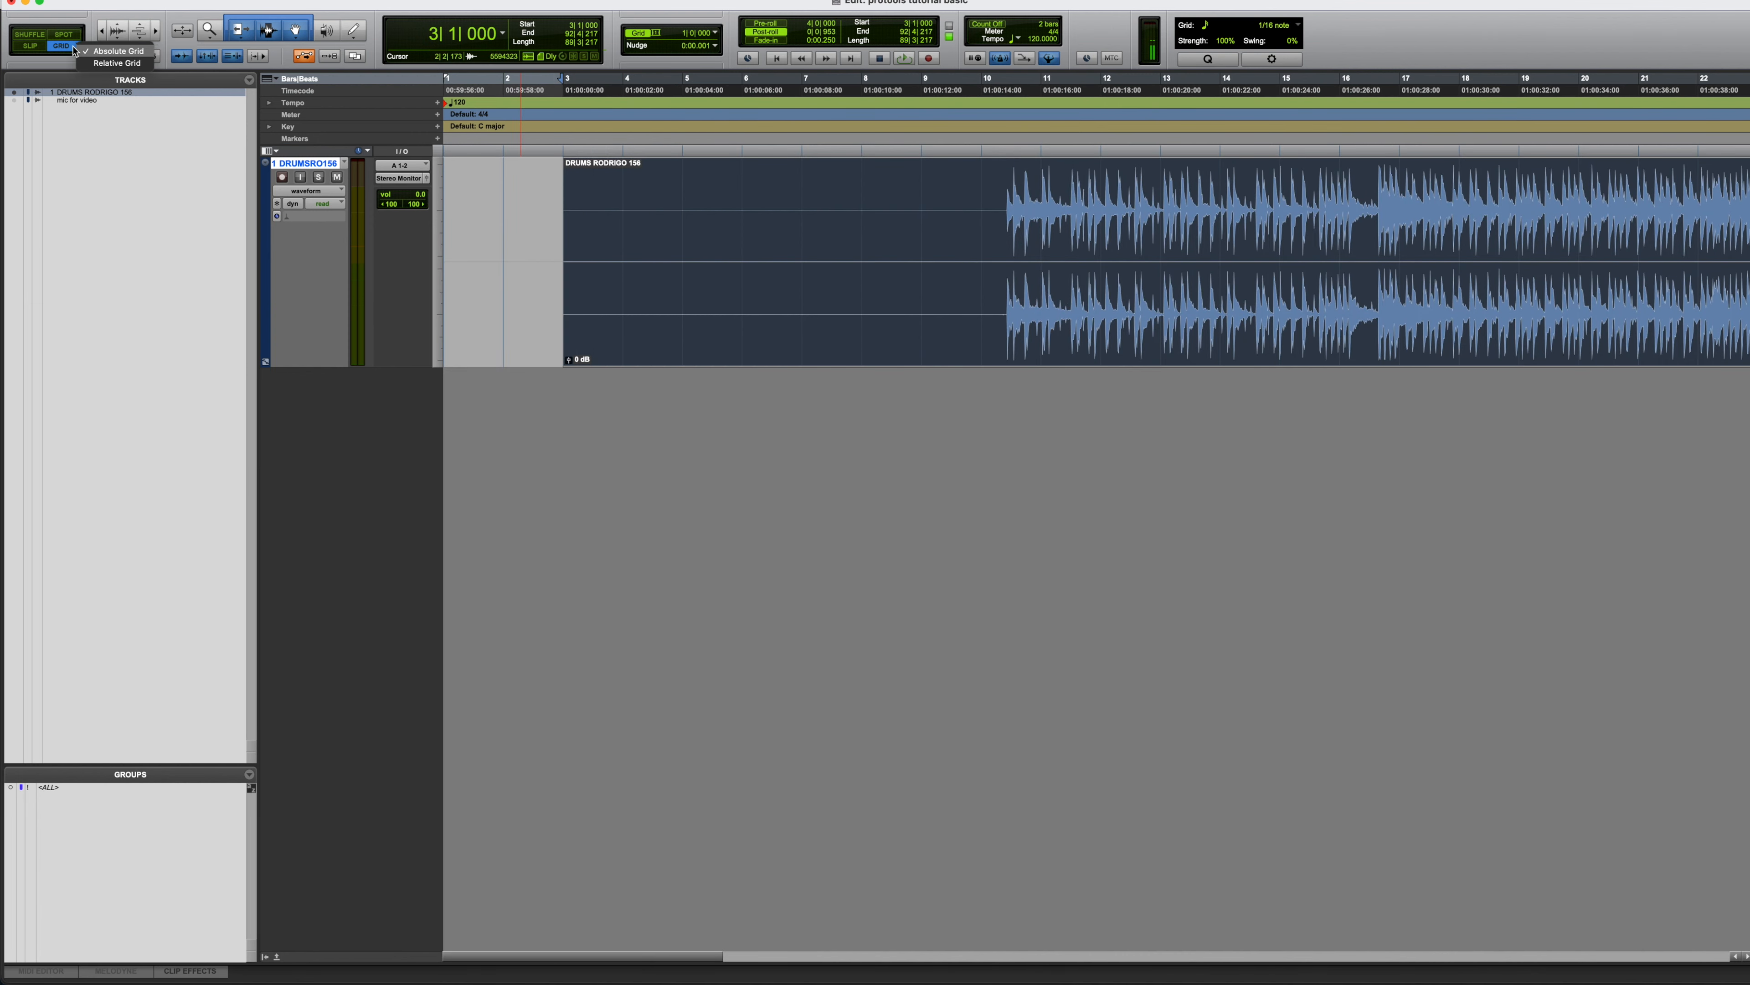
left_click(110, 63)
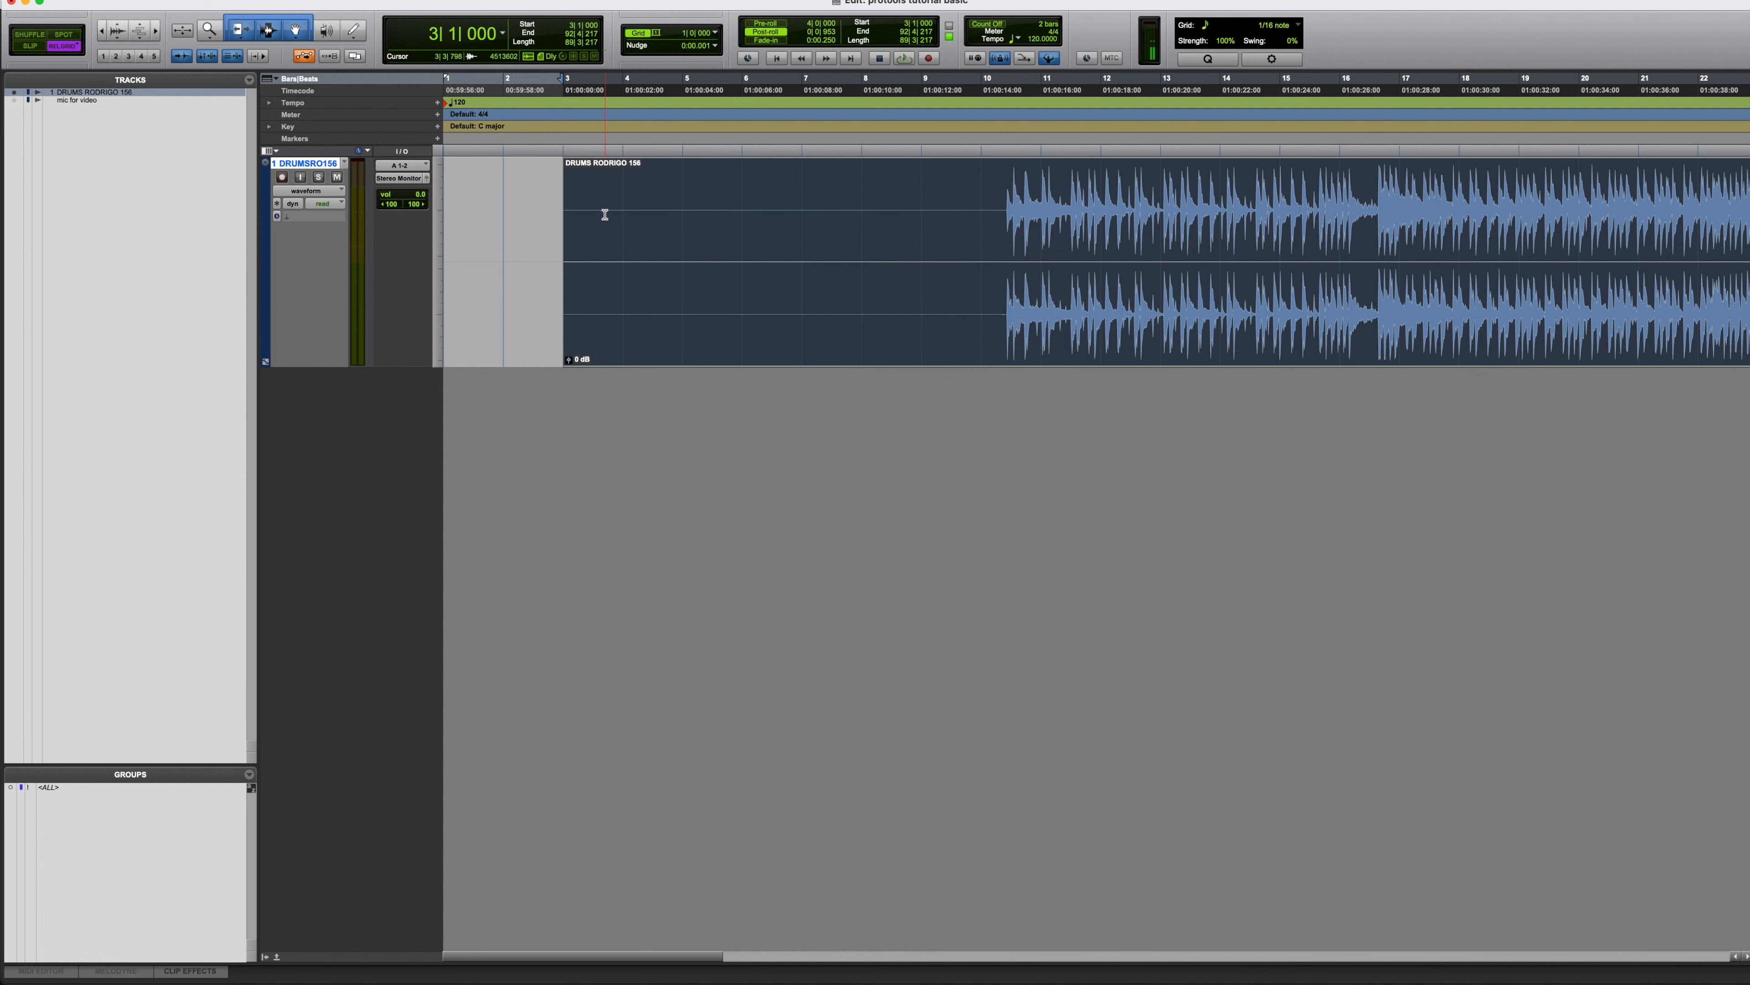
left_click_drag(609, 214, 540, 214)
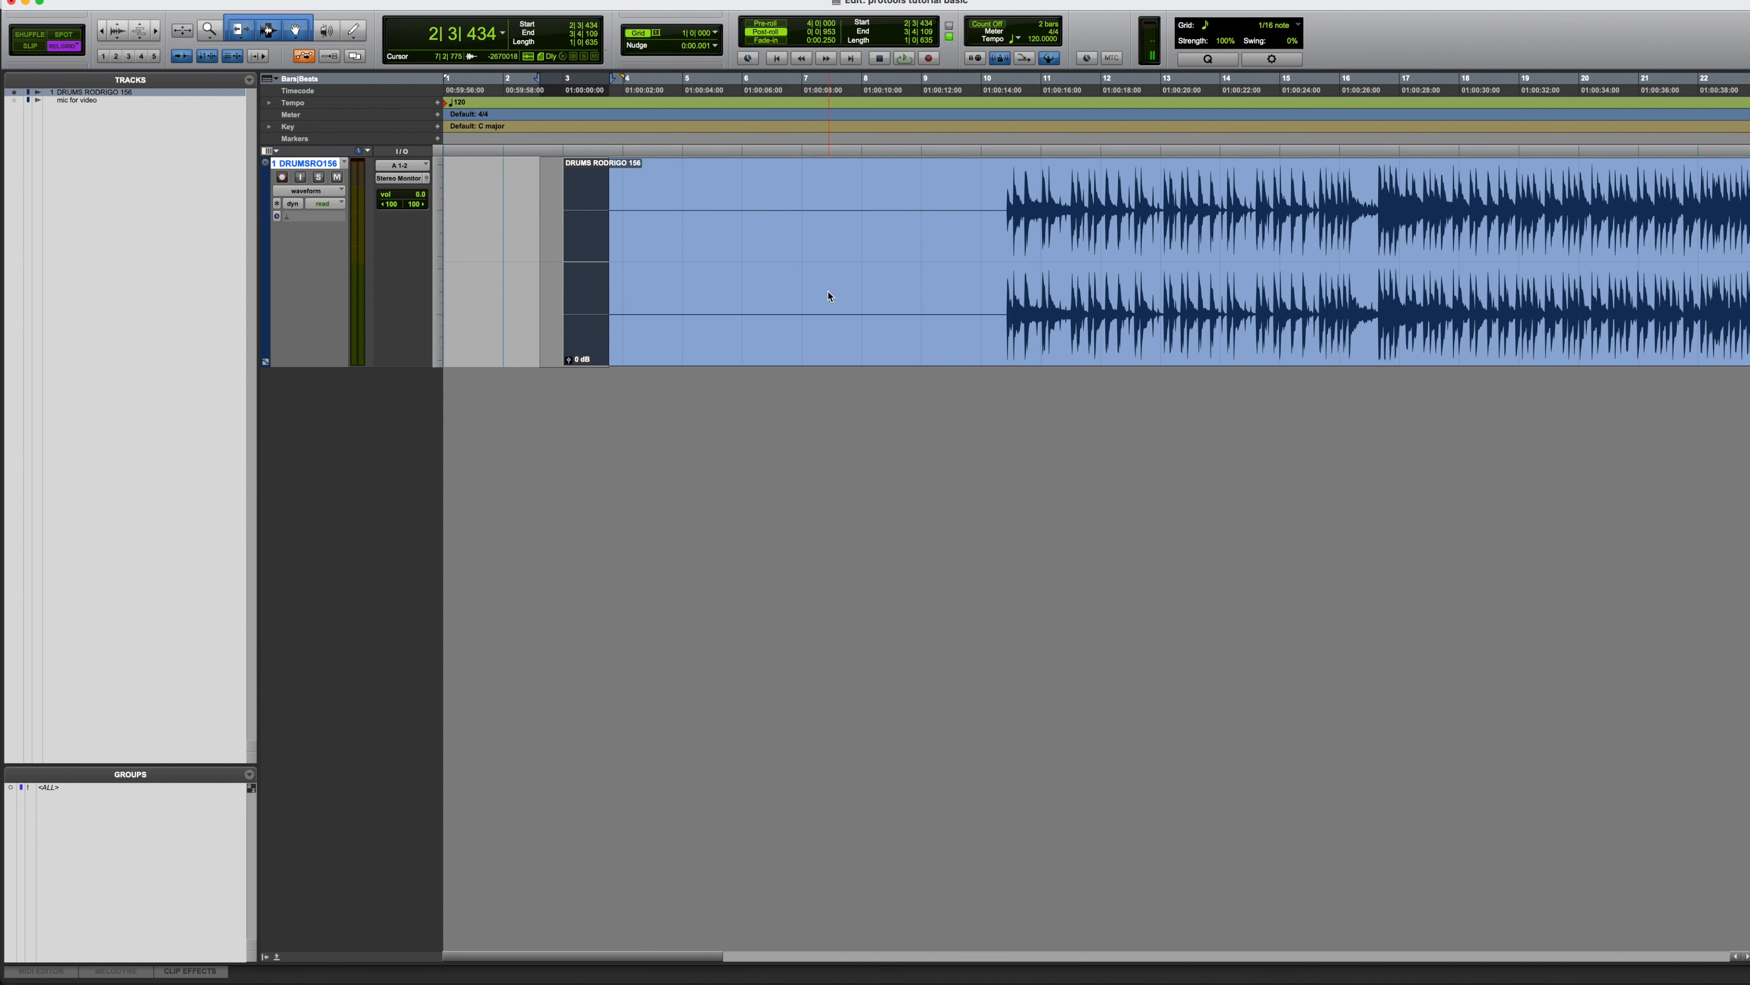
key("Delete")
Move the shortened drum clip along the timeline in Relative Grid mode, keeping its offset from the bar lines
left_click(666, 218)
key("super+bracketright")
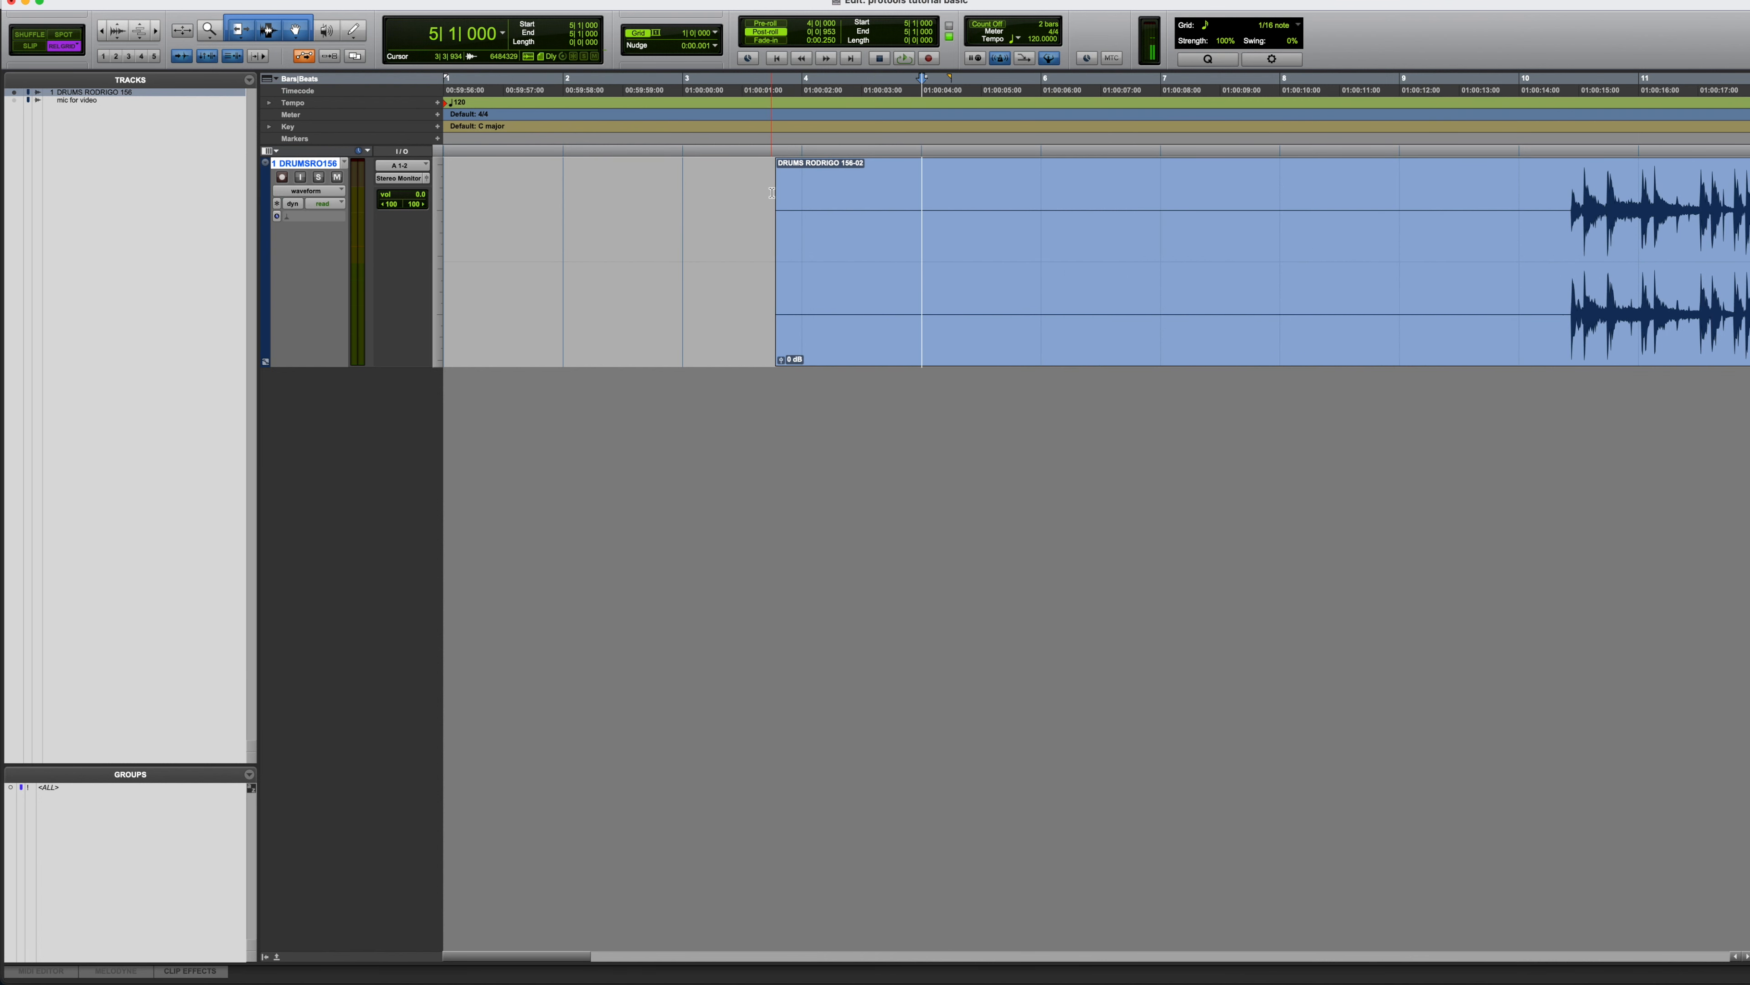
mouse_move(782, 199)
left_mouse_down()
mouse_move(710, 202)
mouse_move(816, 203)
mouse_move(691, 207)
mouse_move(772, 208)
left_mouse_up()
left_click(919, 311)
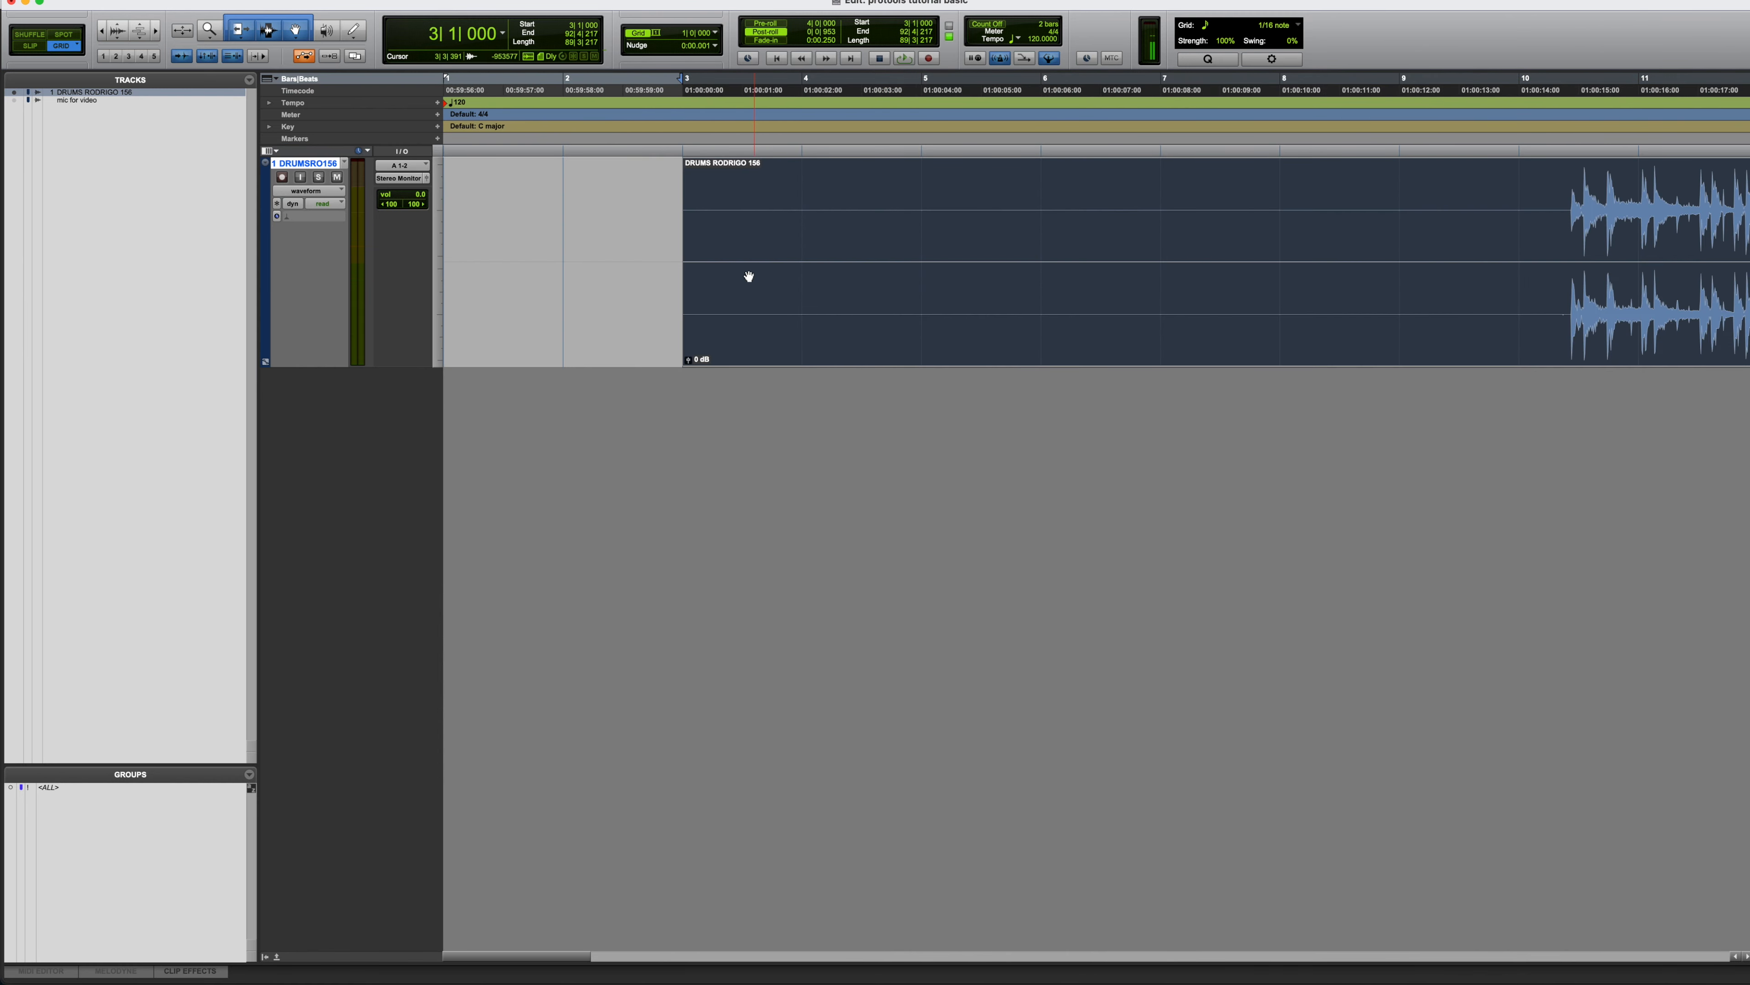
Try moving the full drum clip around bar 3 in Absolute Grid mode, snapping its start to the bar lines
left_click(746, 230)
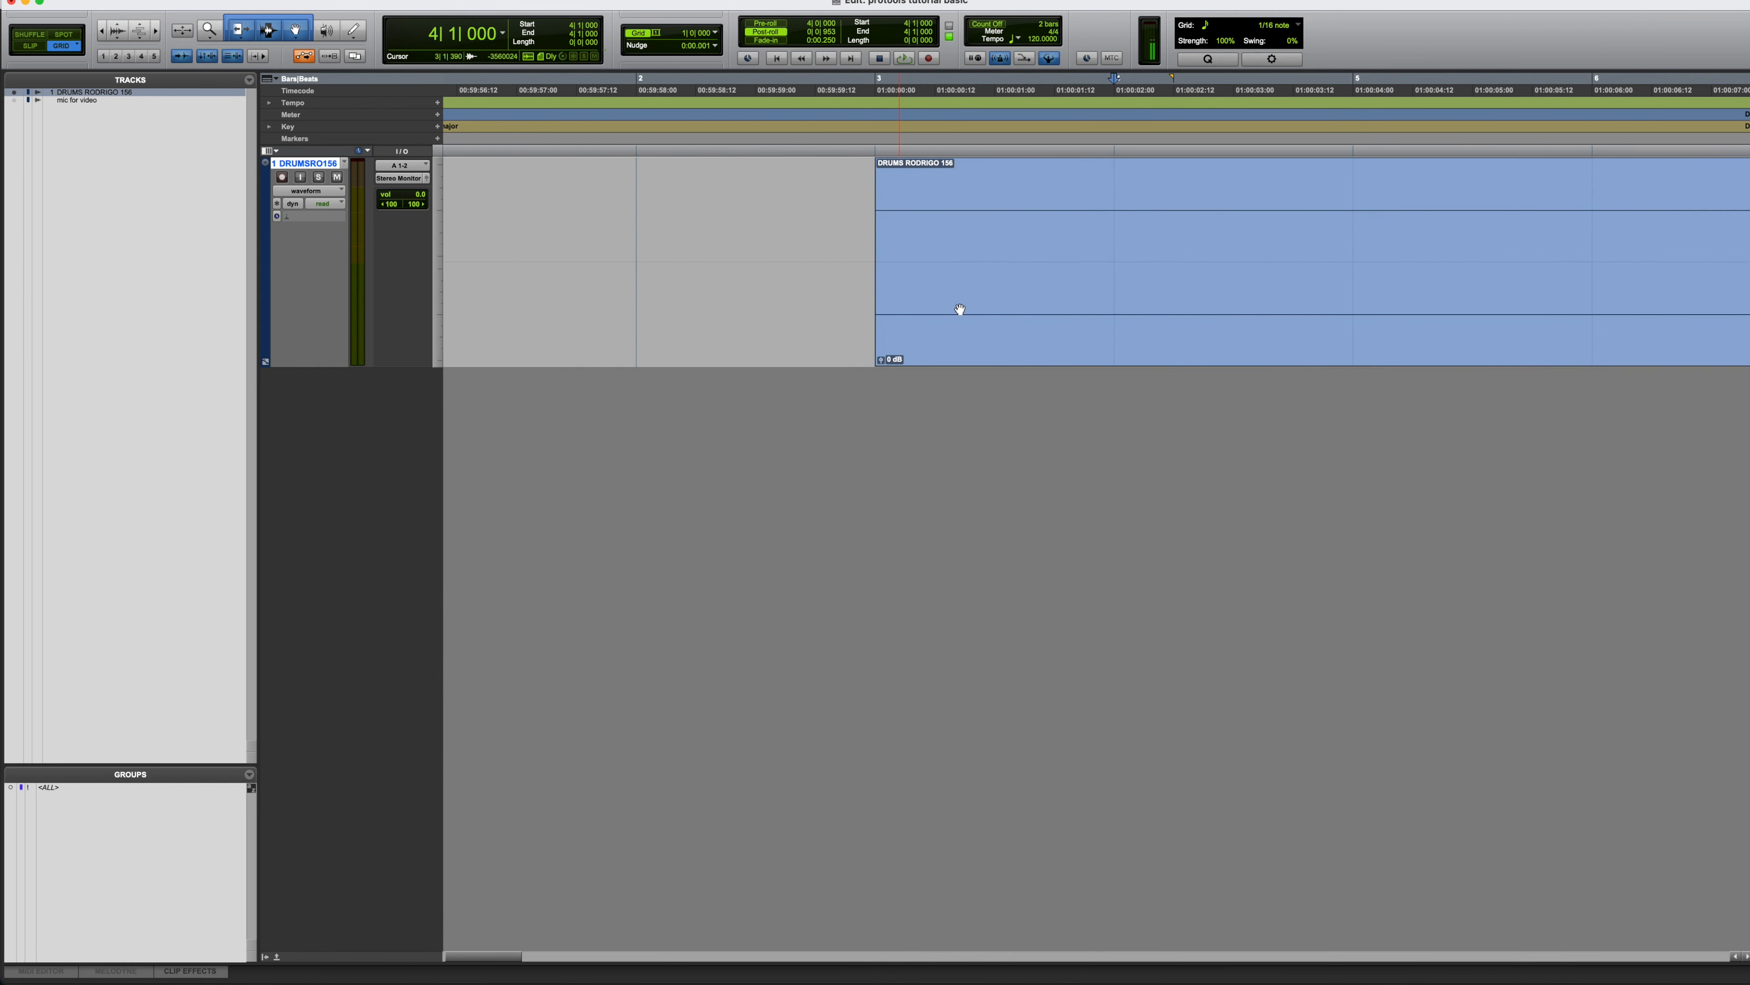
left_click(921, 312)
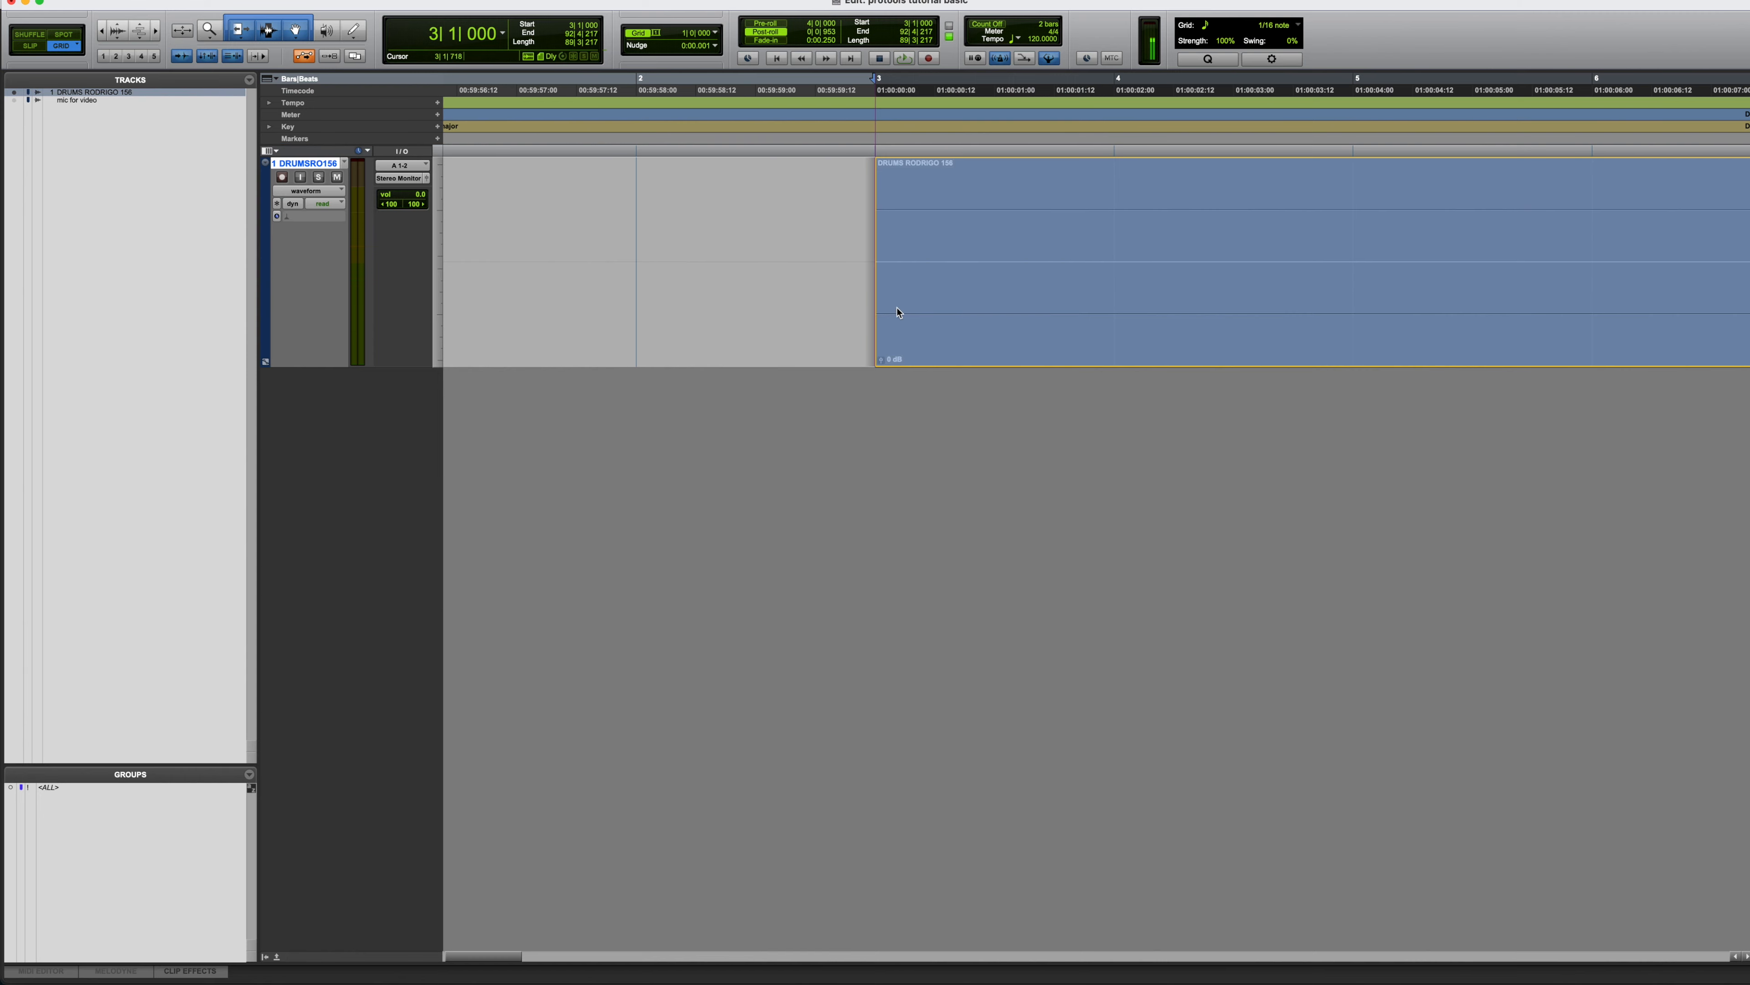
left_click_drag(871, 312, 927, 319)
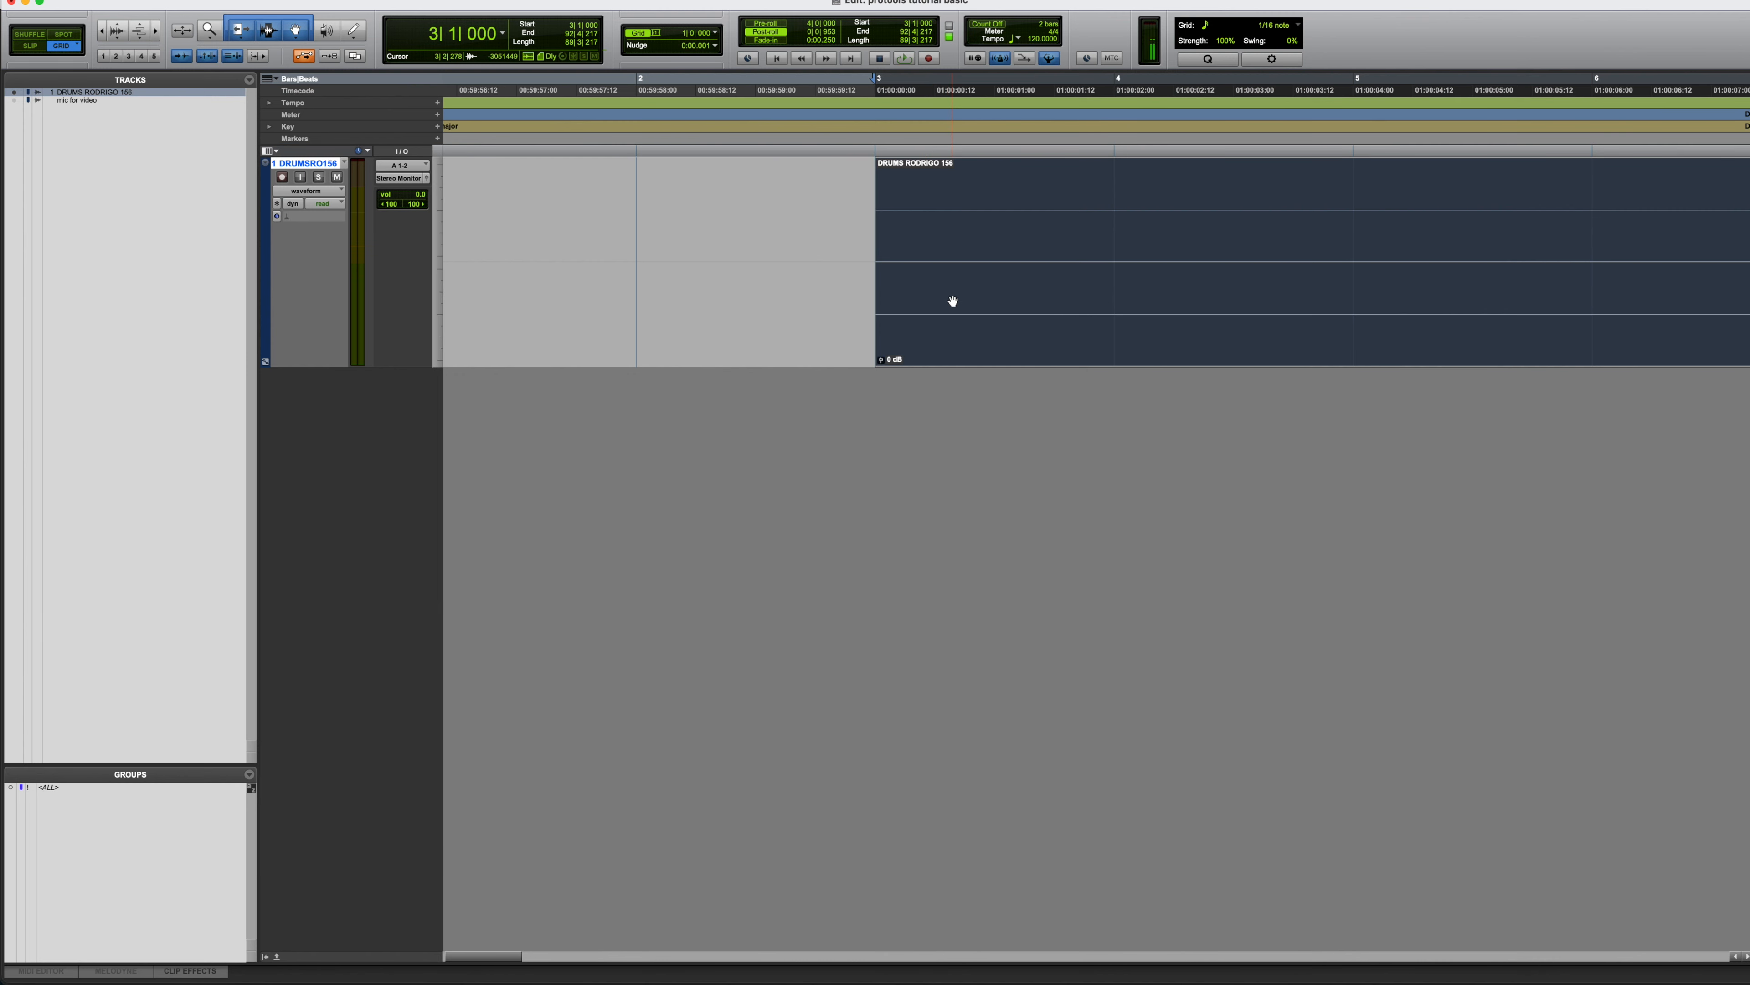
mouse_move(1085, 305)
left_mouse_down()
mouse_move(896, 302)
mouse_move(1088, 301)
left_mouse_up()
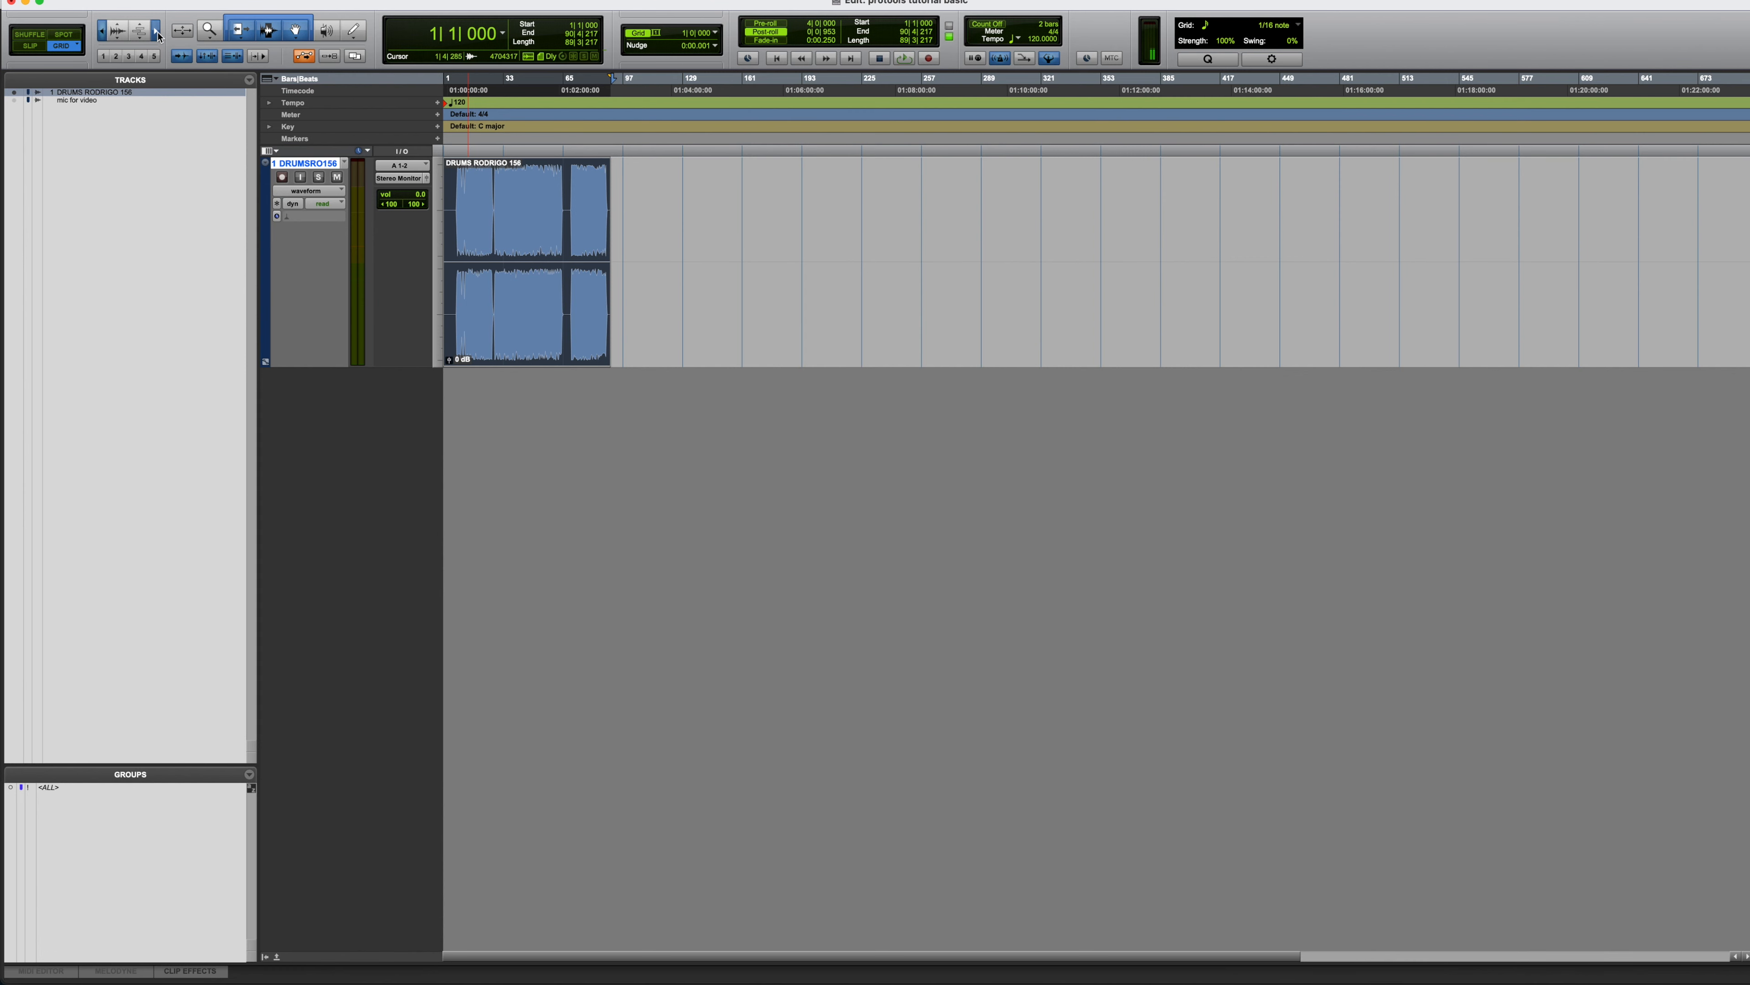
Zoom in on the timeline horizontally, then adjust the height of the drum track's audio waveform display
left_click(156, 31)
left_click(156, 31)
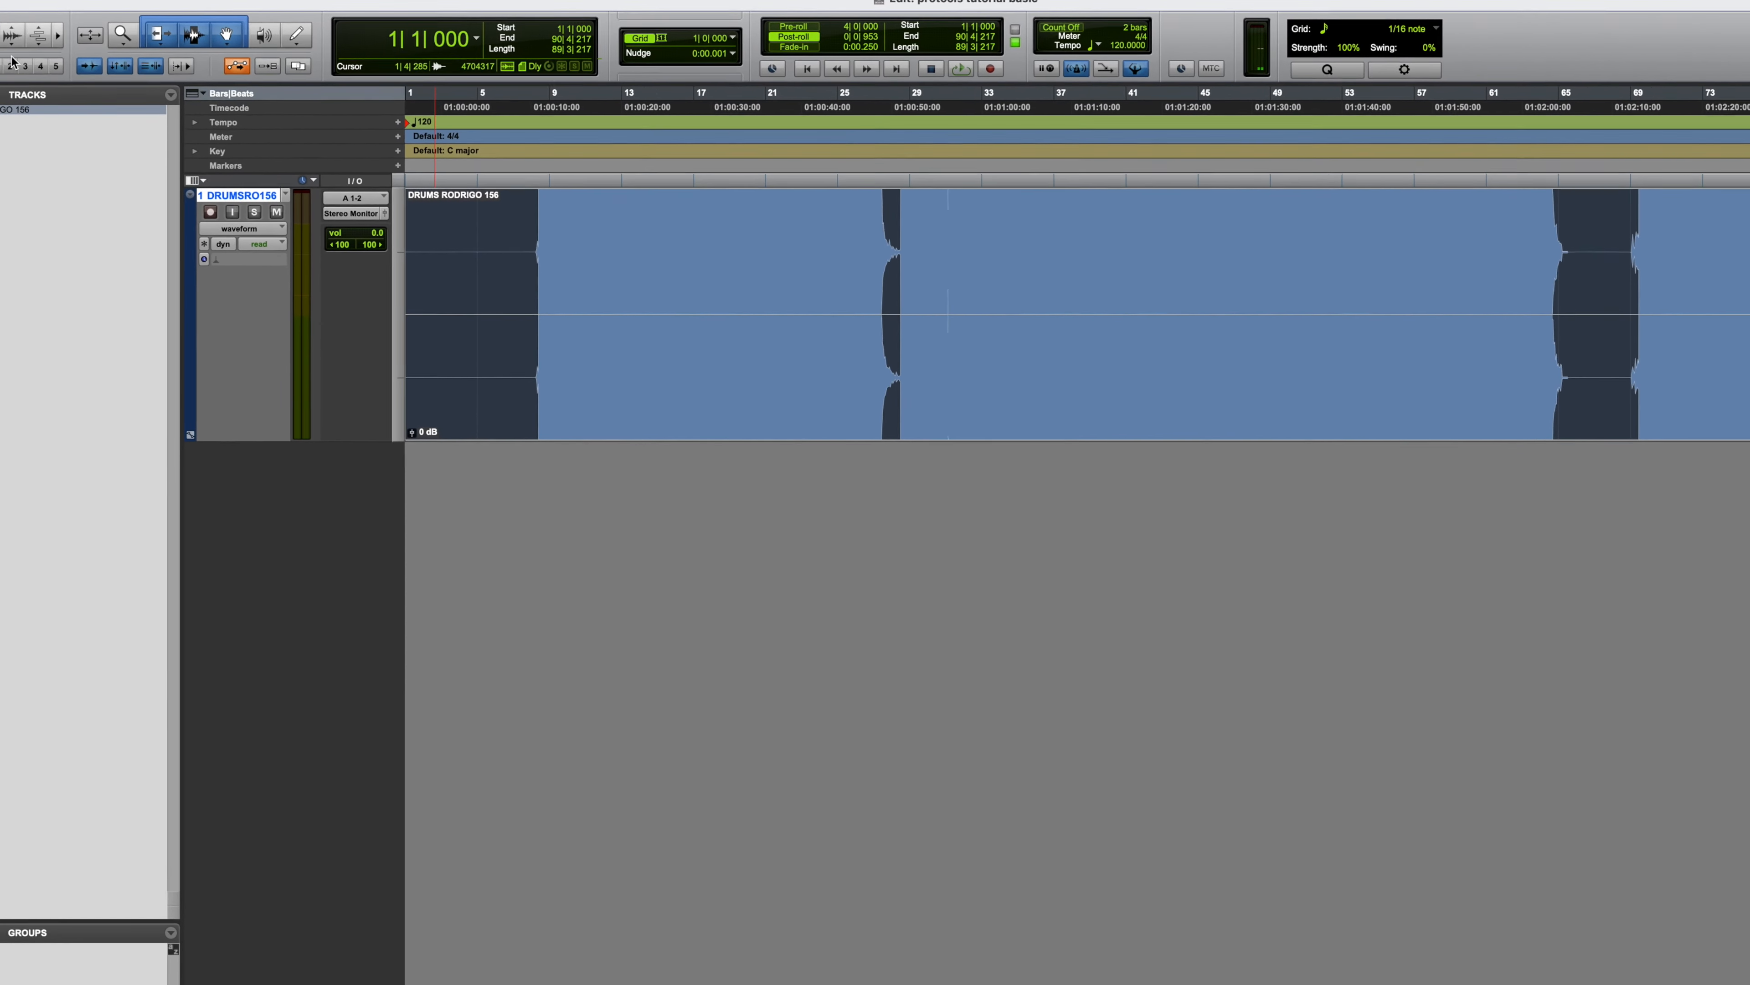
left_click_drag(12, 36, 130, 113)
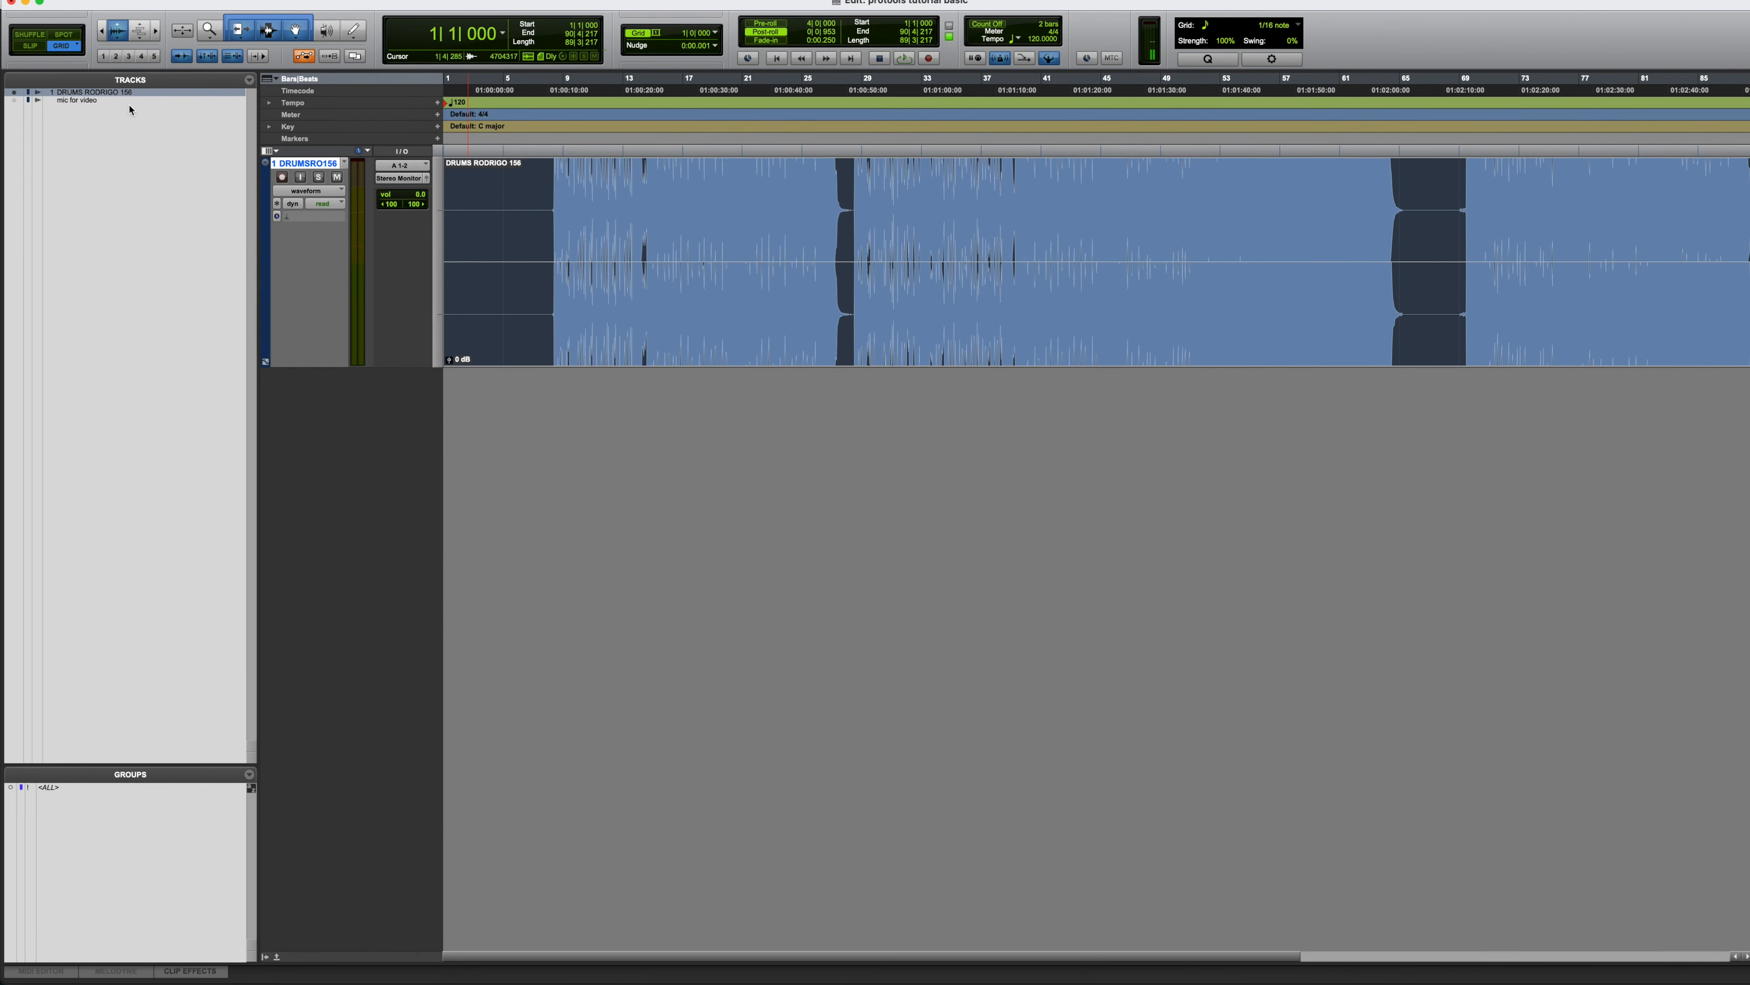
left_click(118, 31)
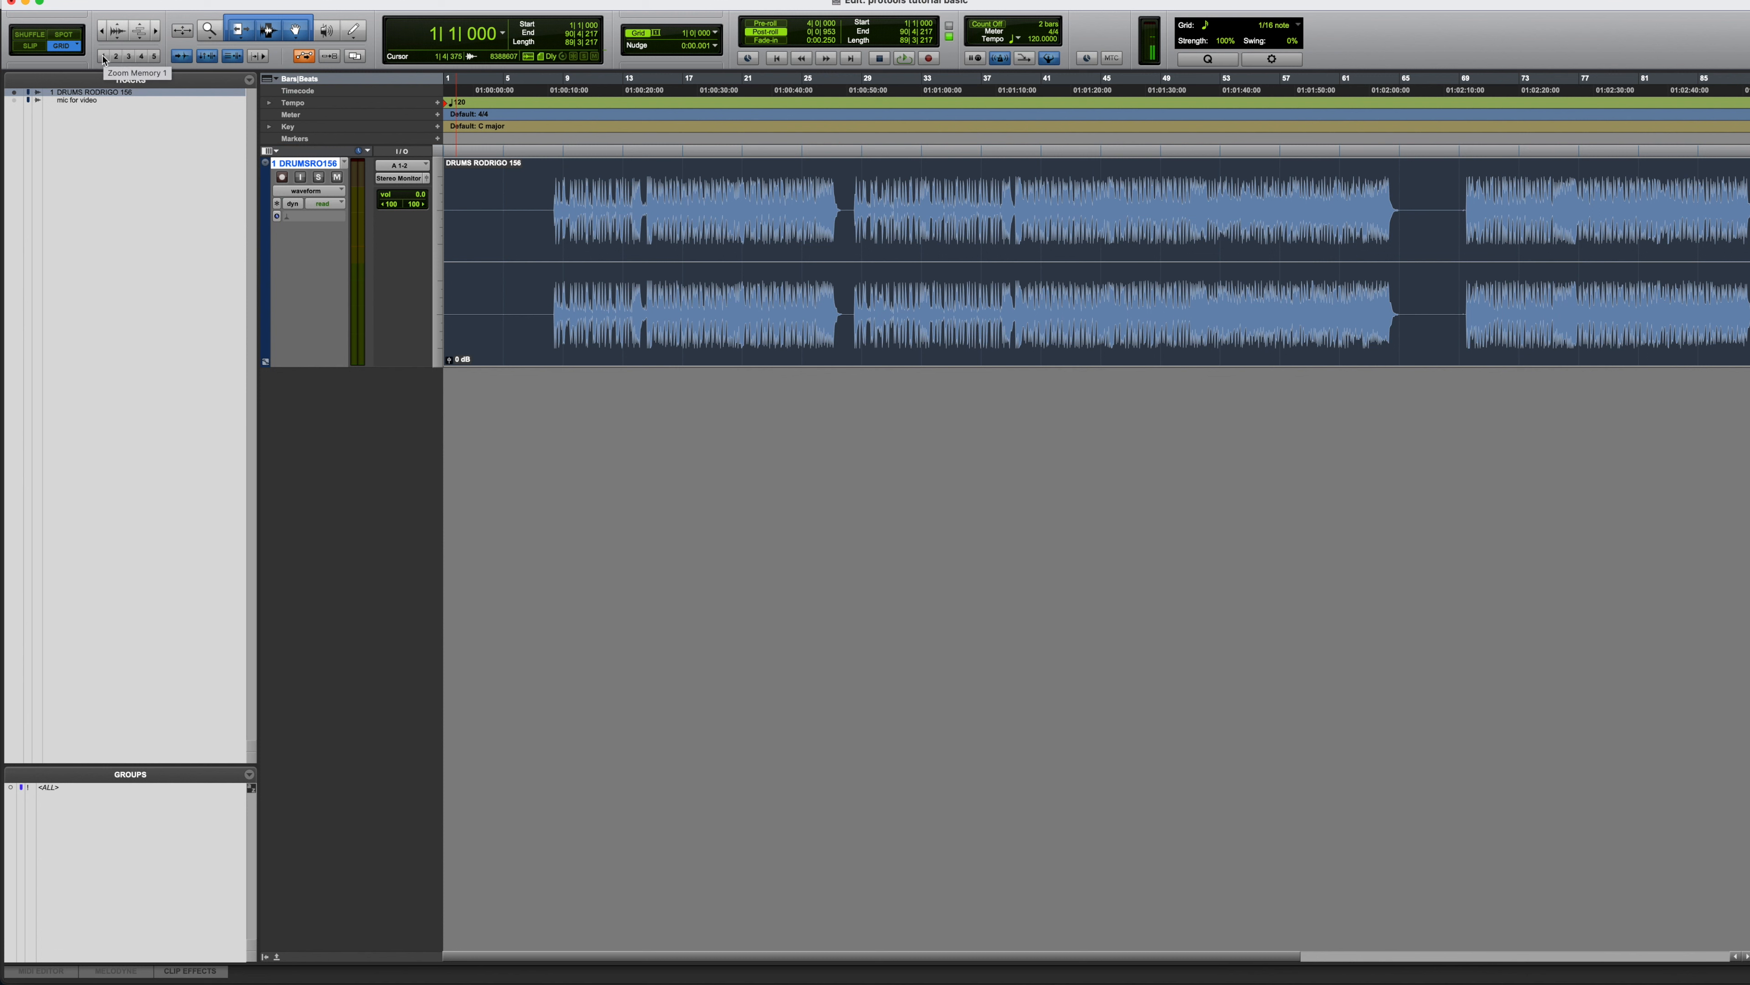
Recall zoom presets 1, 2 and 3 in turn to compare their timeline magnifications
left_click(103, 57)
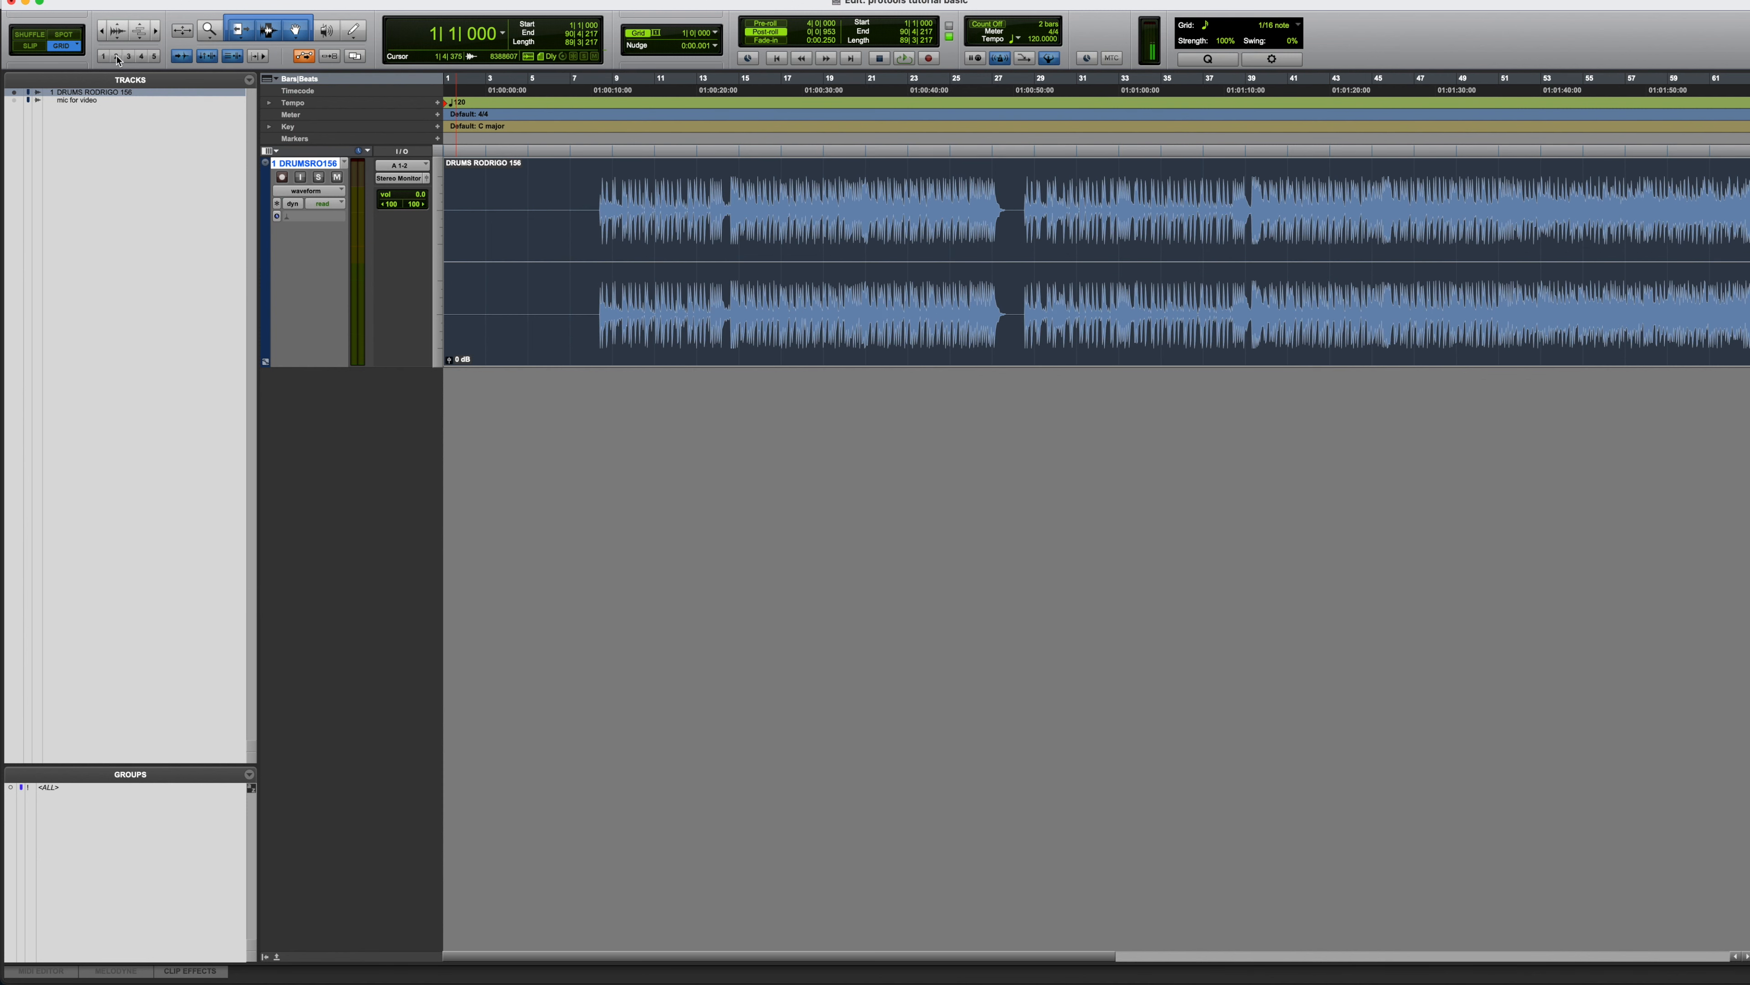
left_click(117, 57)
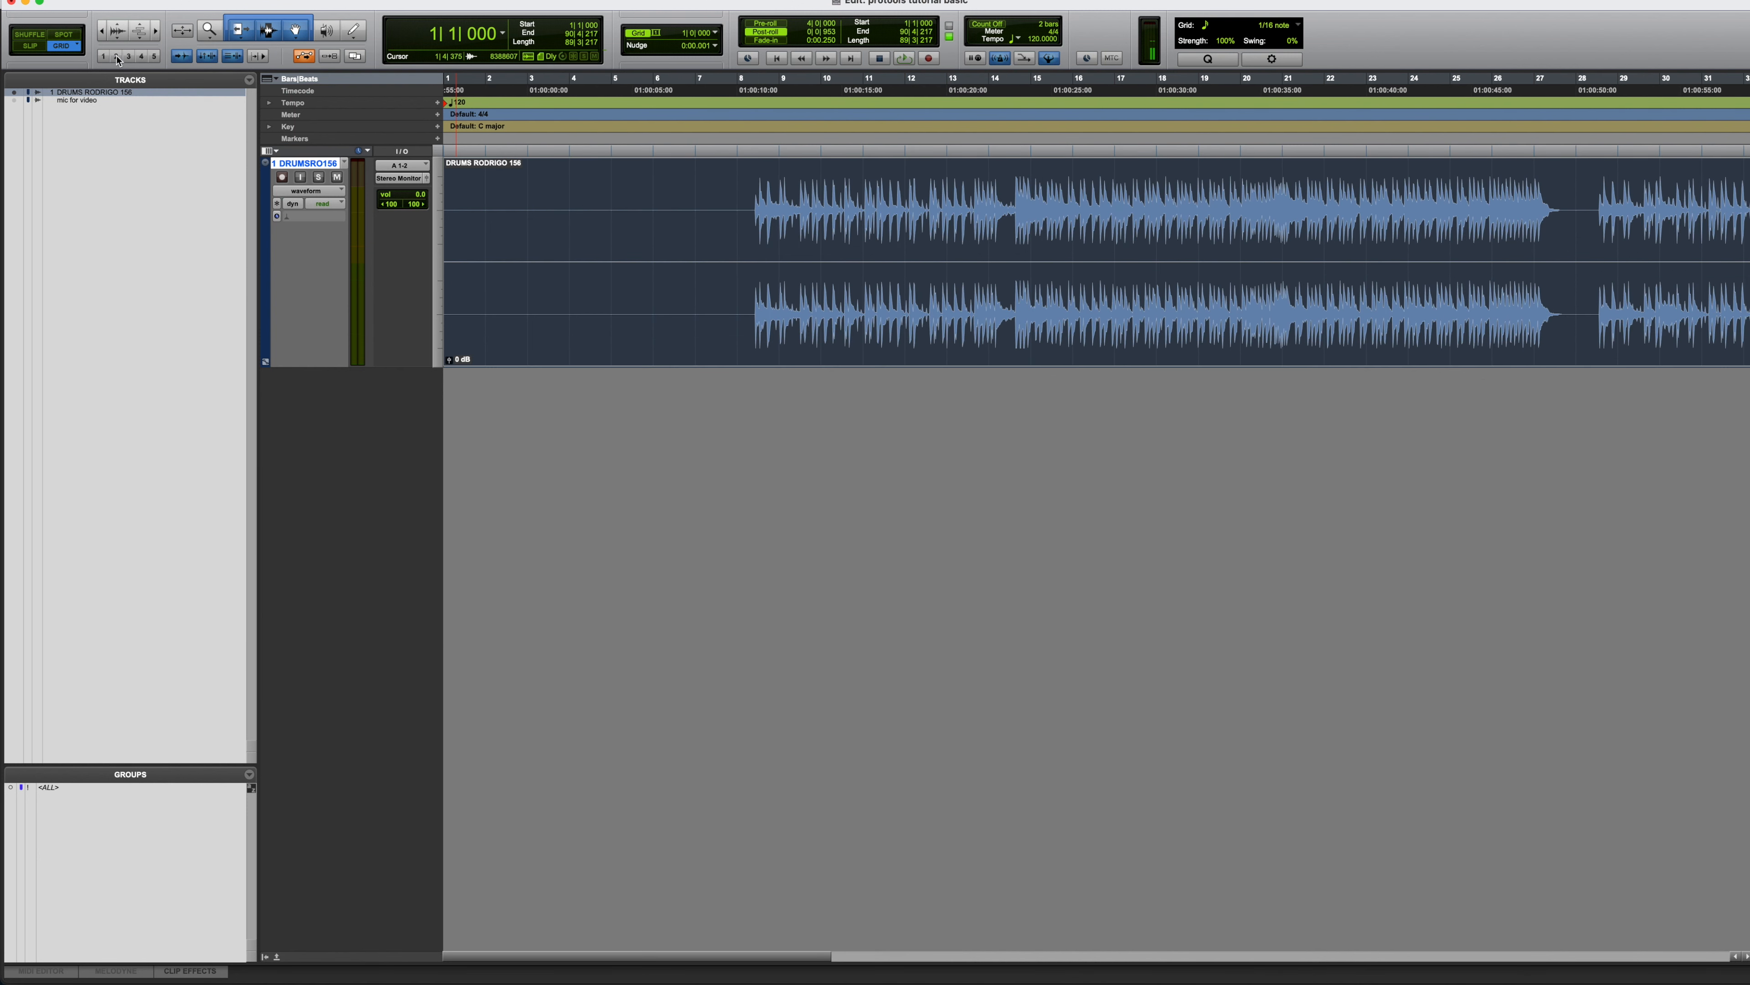
left_click(129, 56)
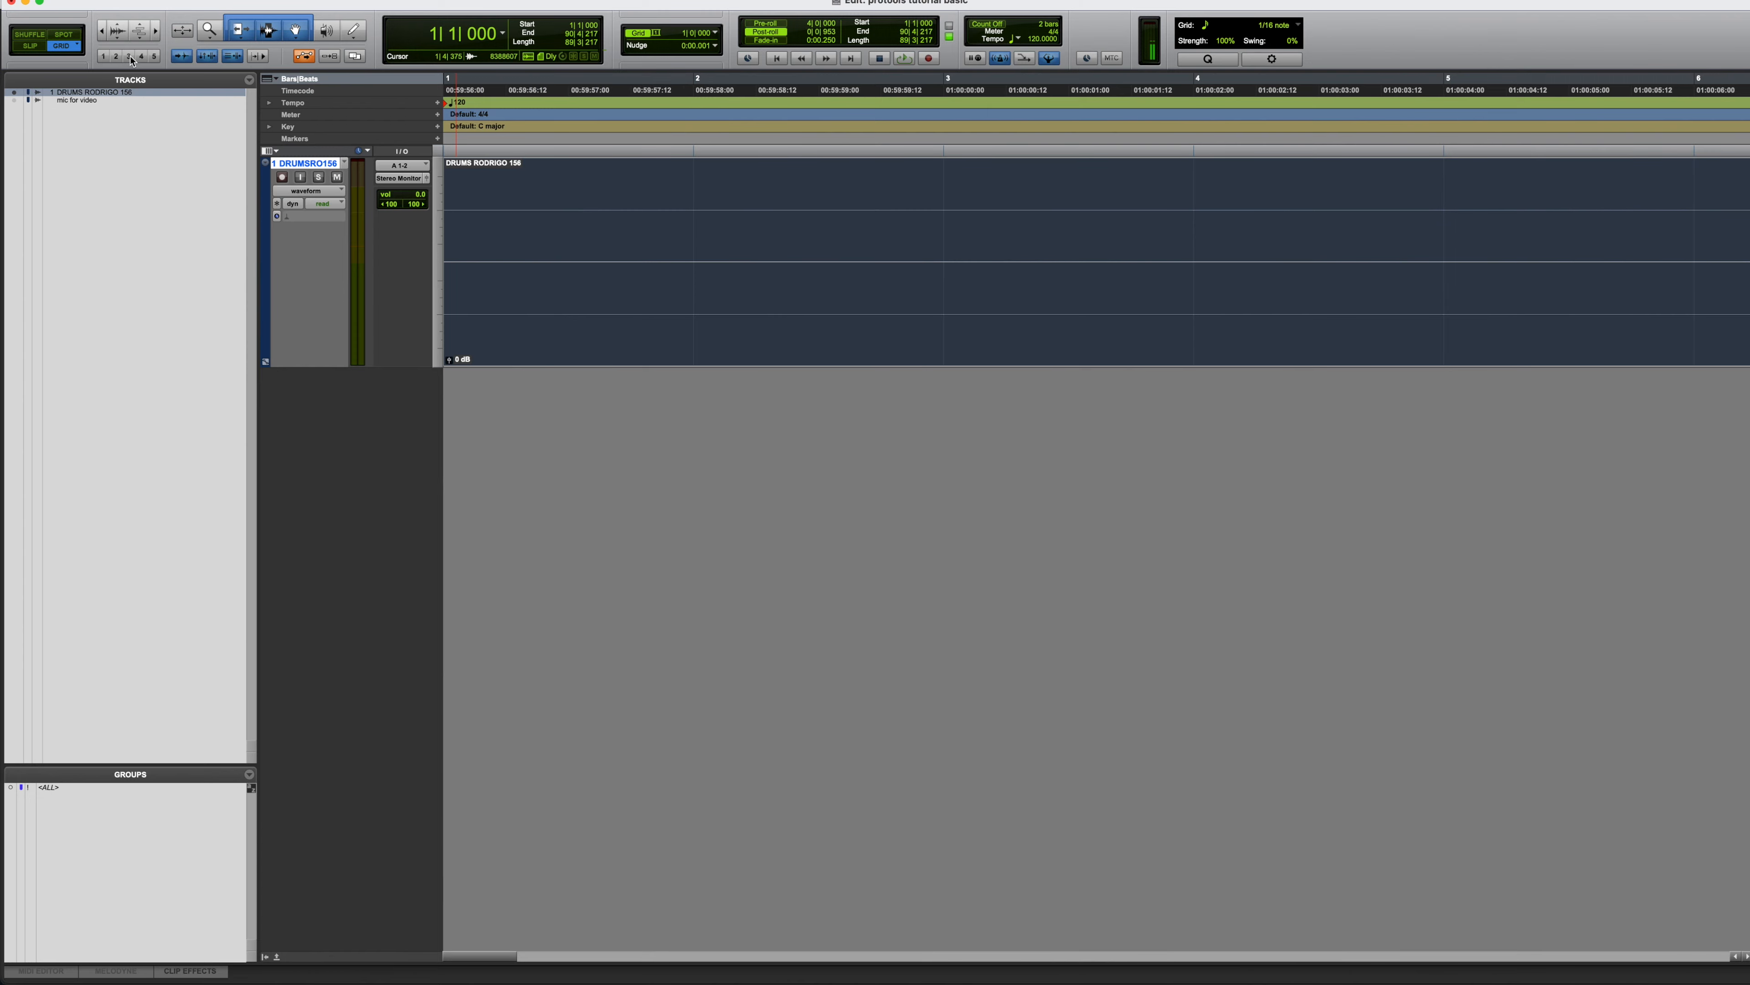
Recall zoom preset 1, select the drum clip from 19|1|000 to 24|1|000, and view it at presets 2, 4 and 5
left_click(102, 58)
left_click_drag(822, 186, 928, 187)
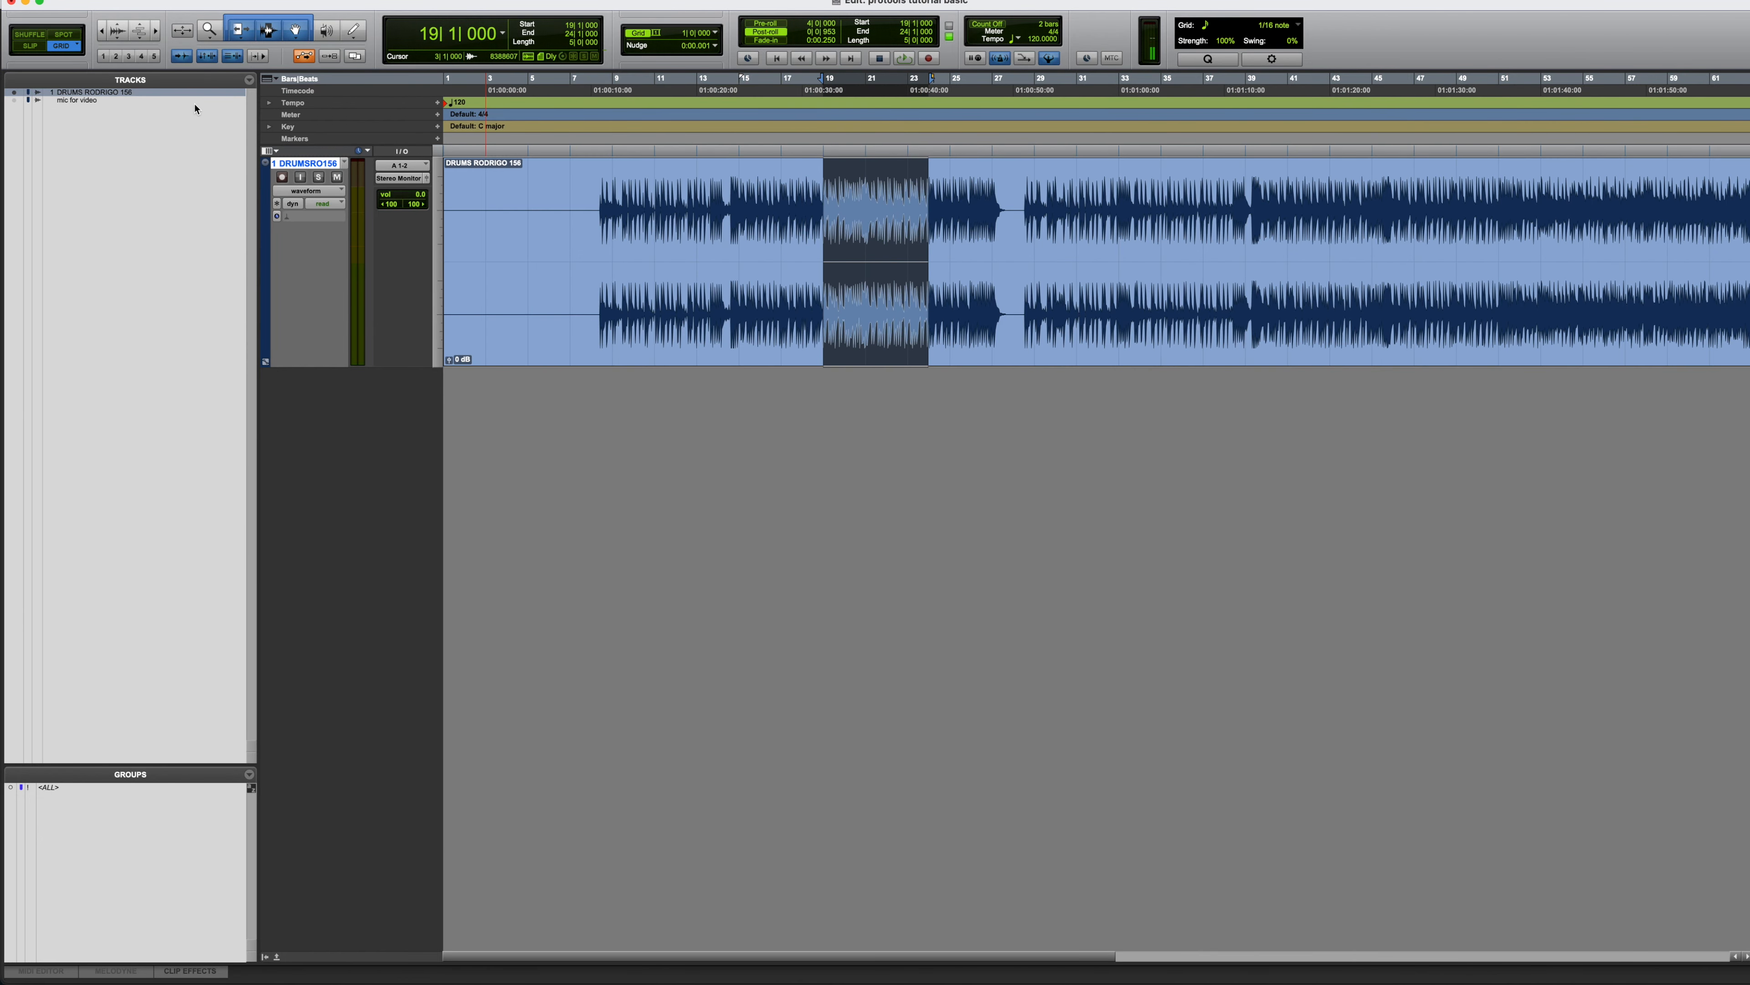
left_click(116, 56)
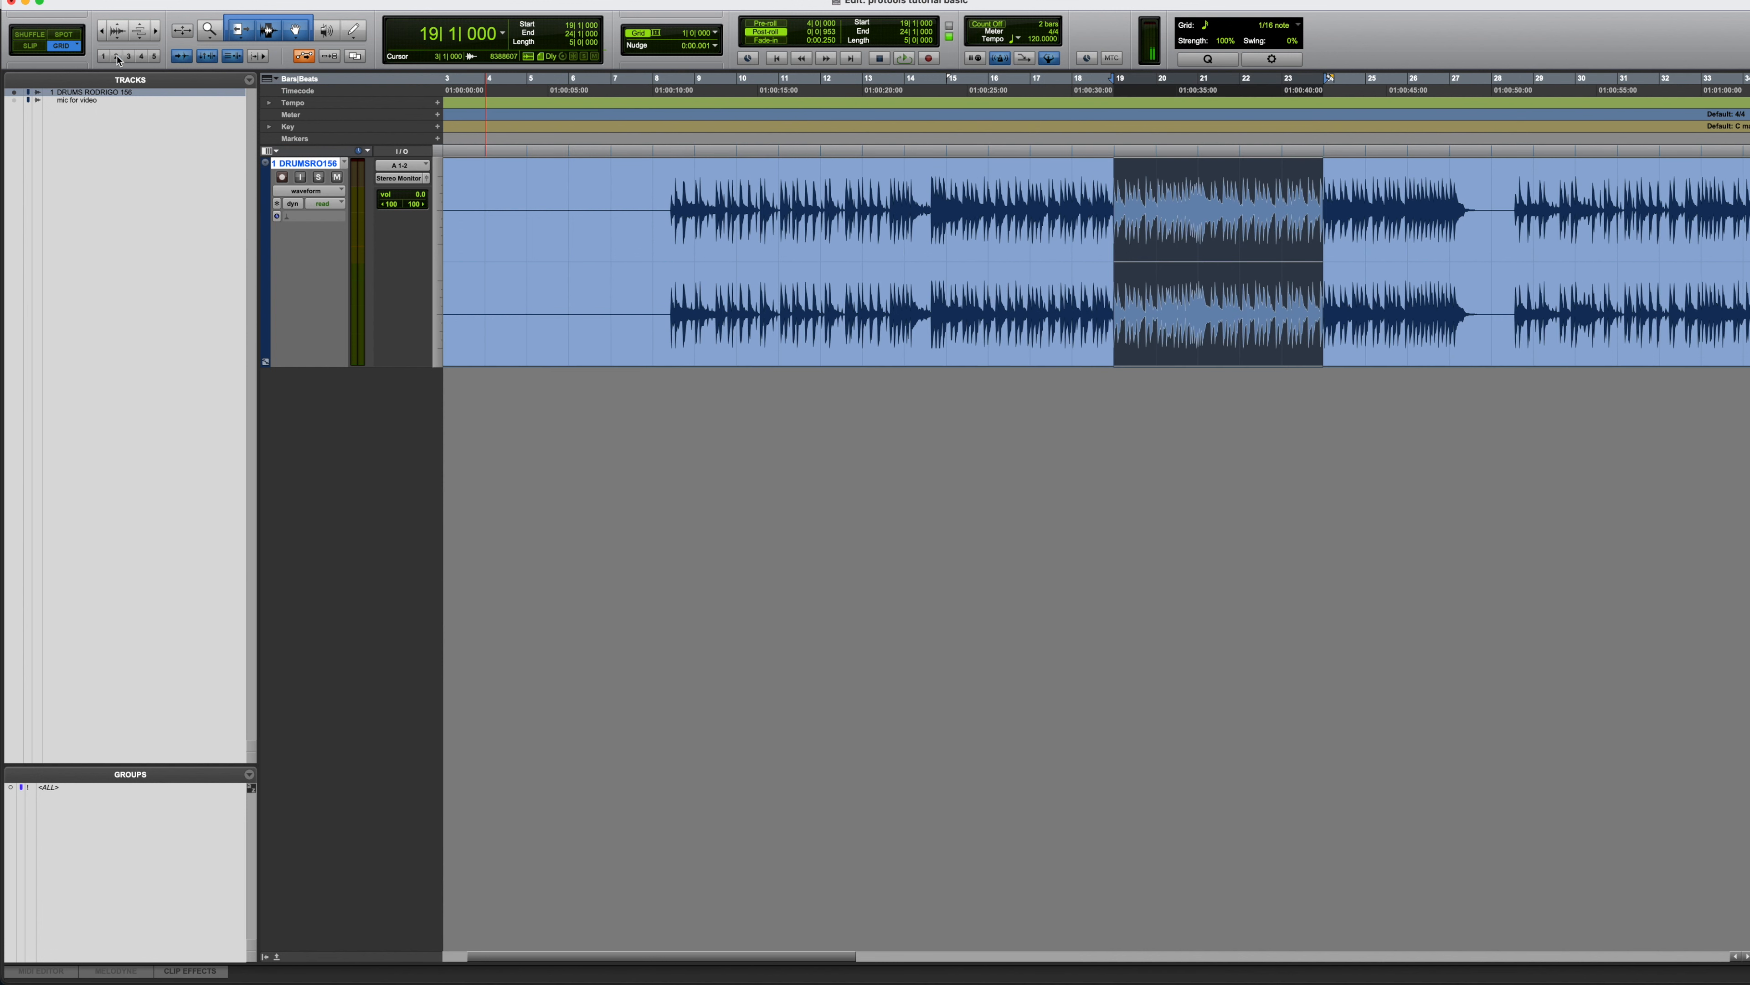
left_click(142, 58)
left_click(155, 58)
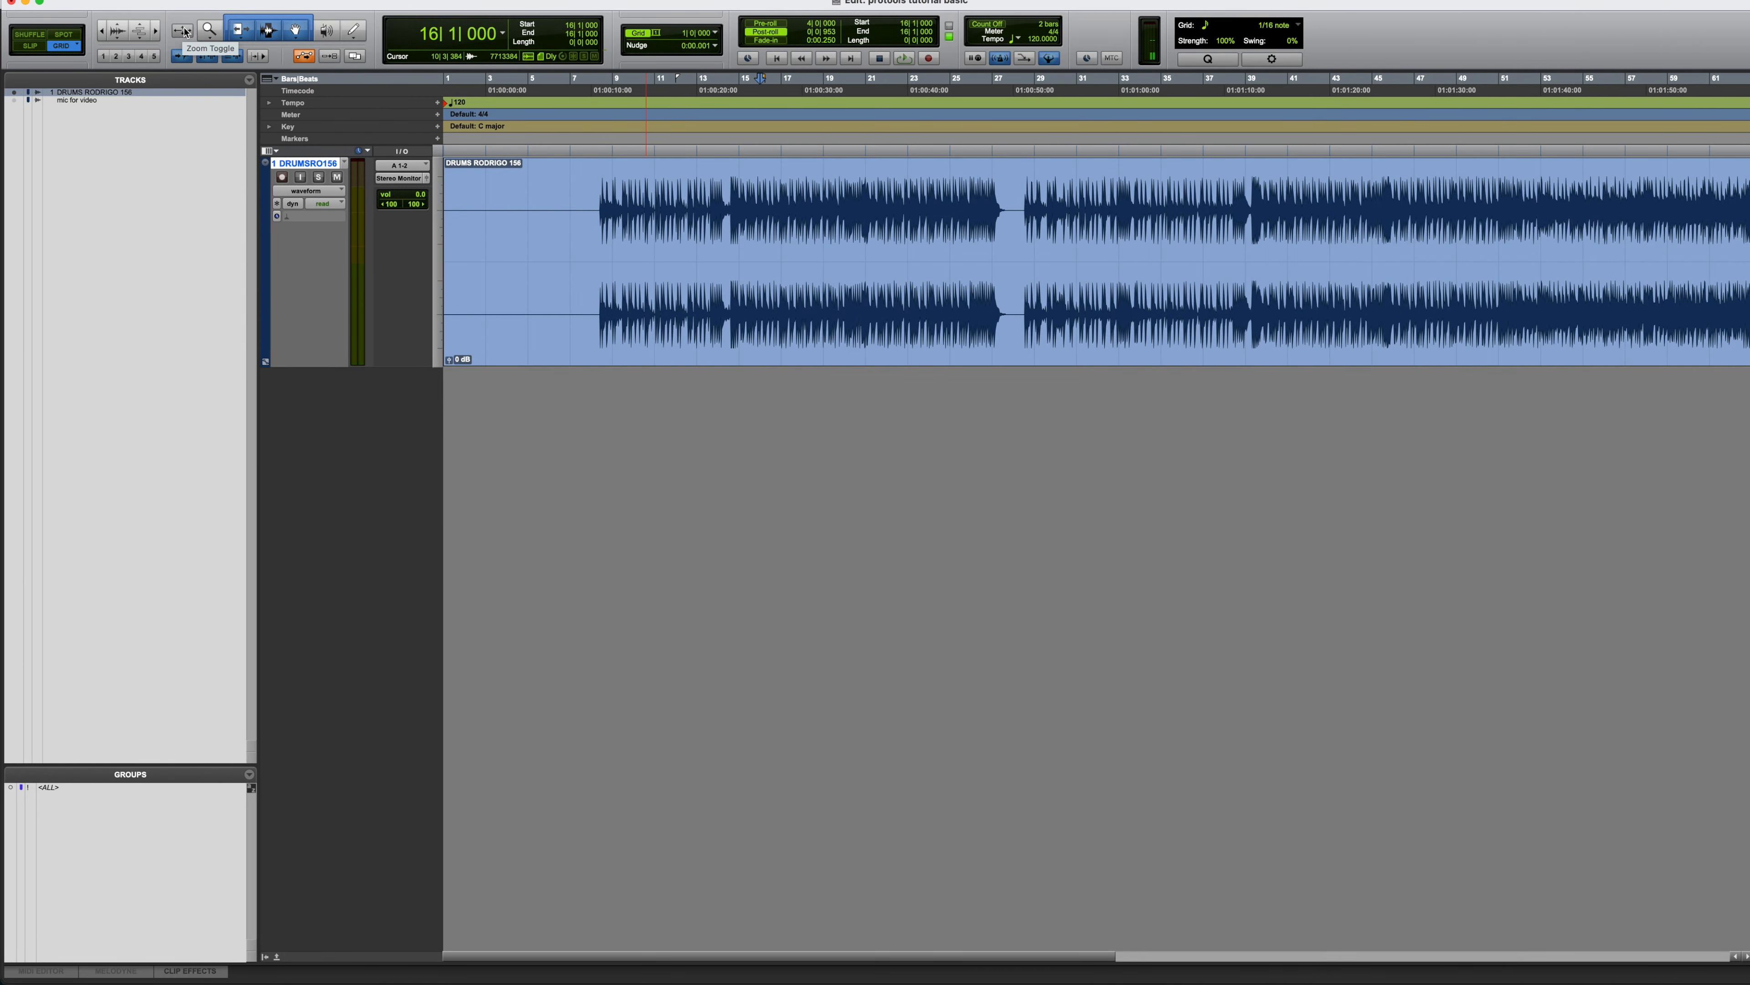
Select the drum clip from 16|1|000 to 27|1|000 and fill the edit area with that selection using Zoom Toggle
left_click(183, 30)
left_click_drag(762, 310, 988, 316)
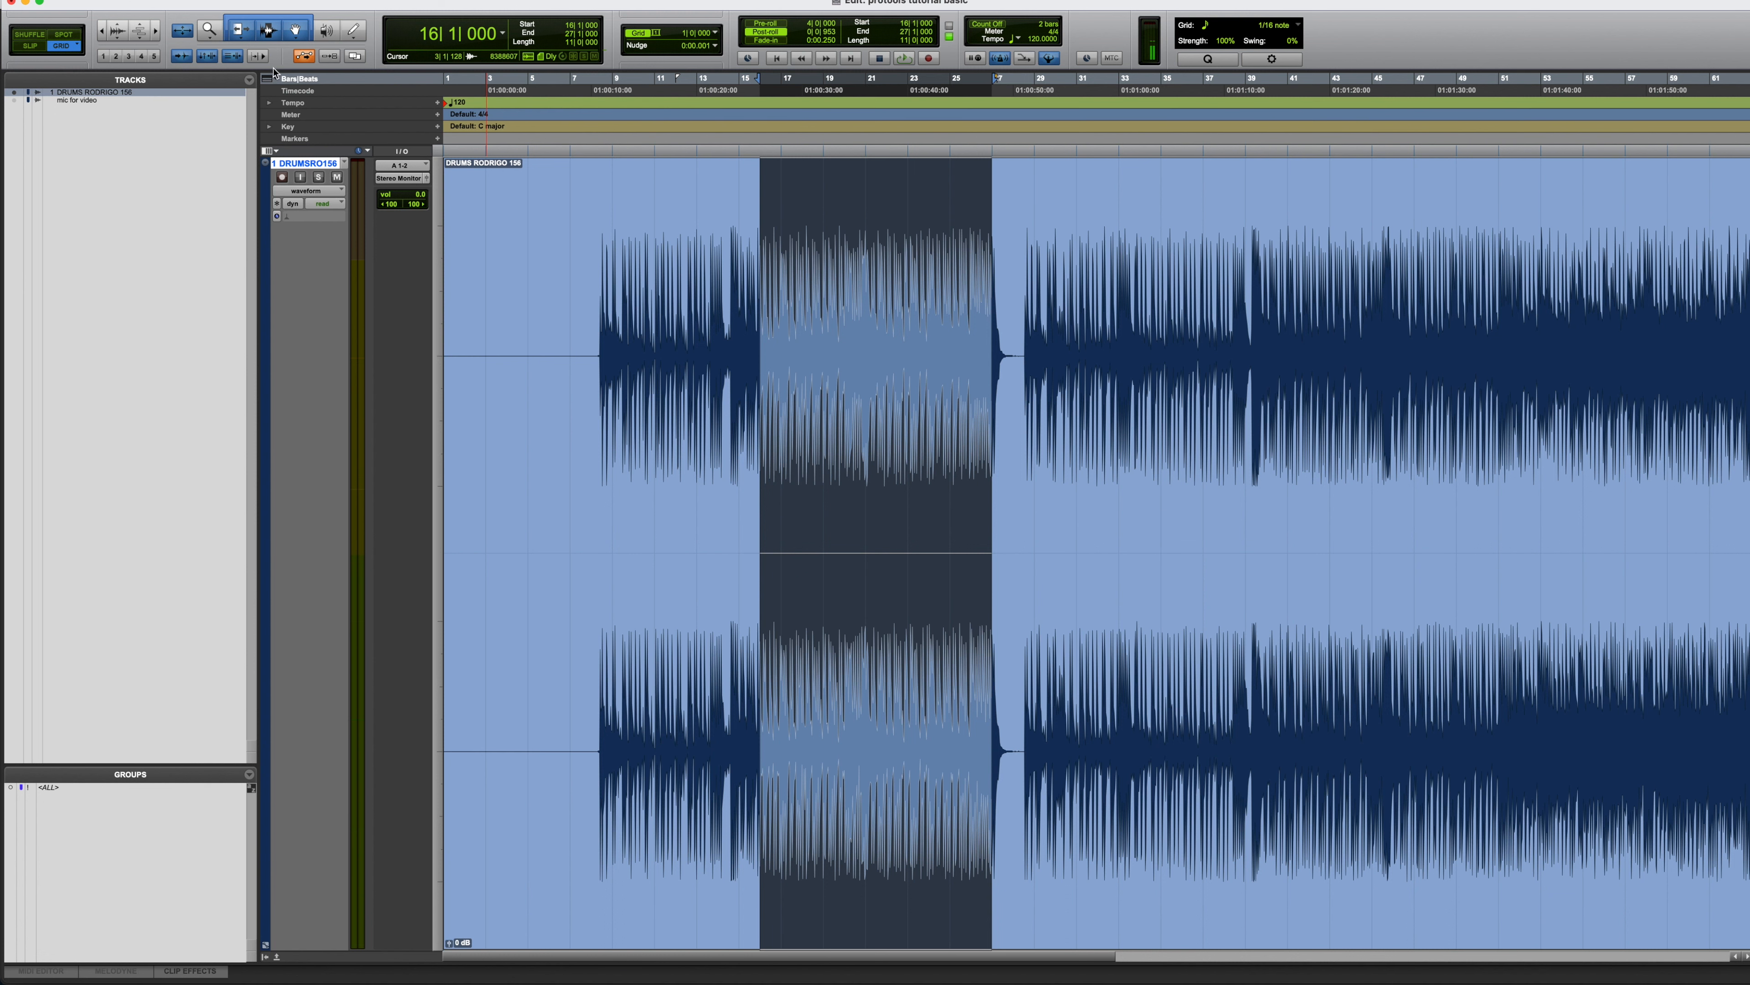
left_click(182, 31)
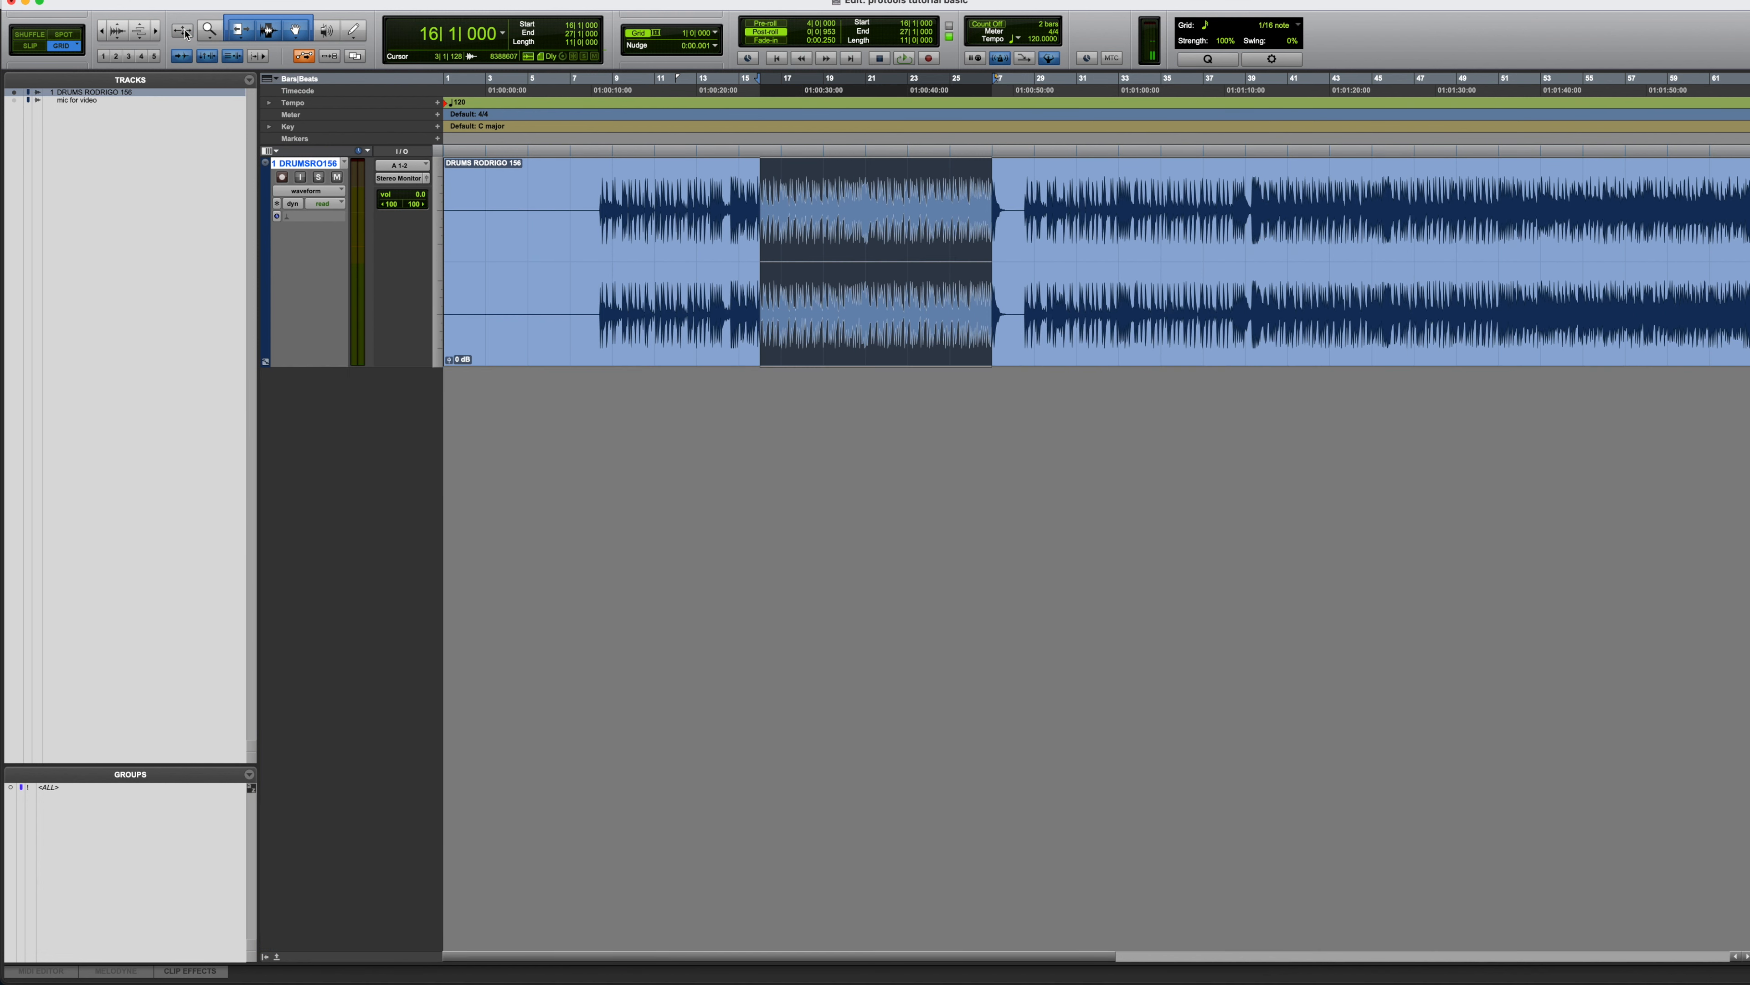
left_click(183, 31)
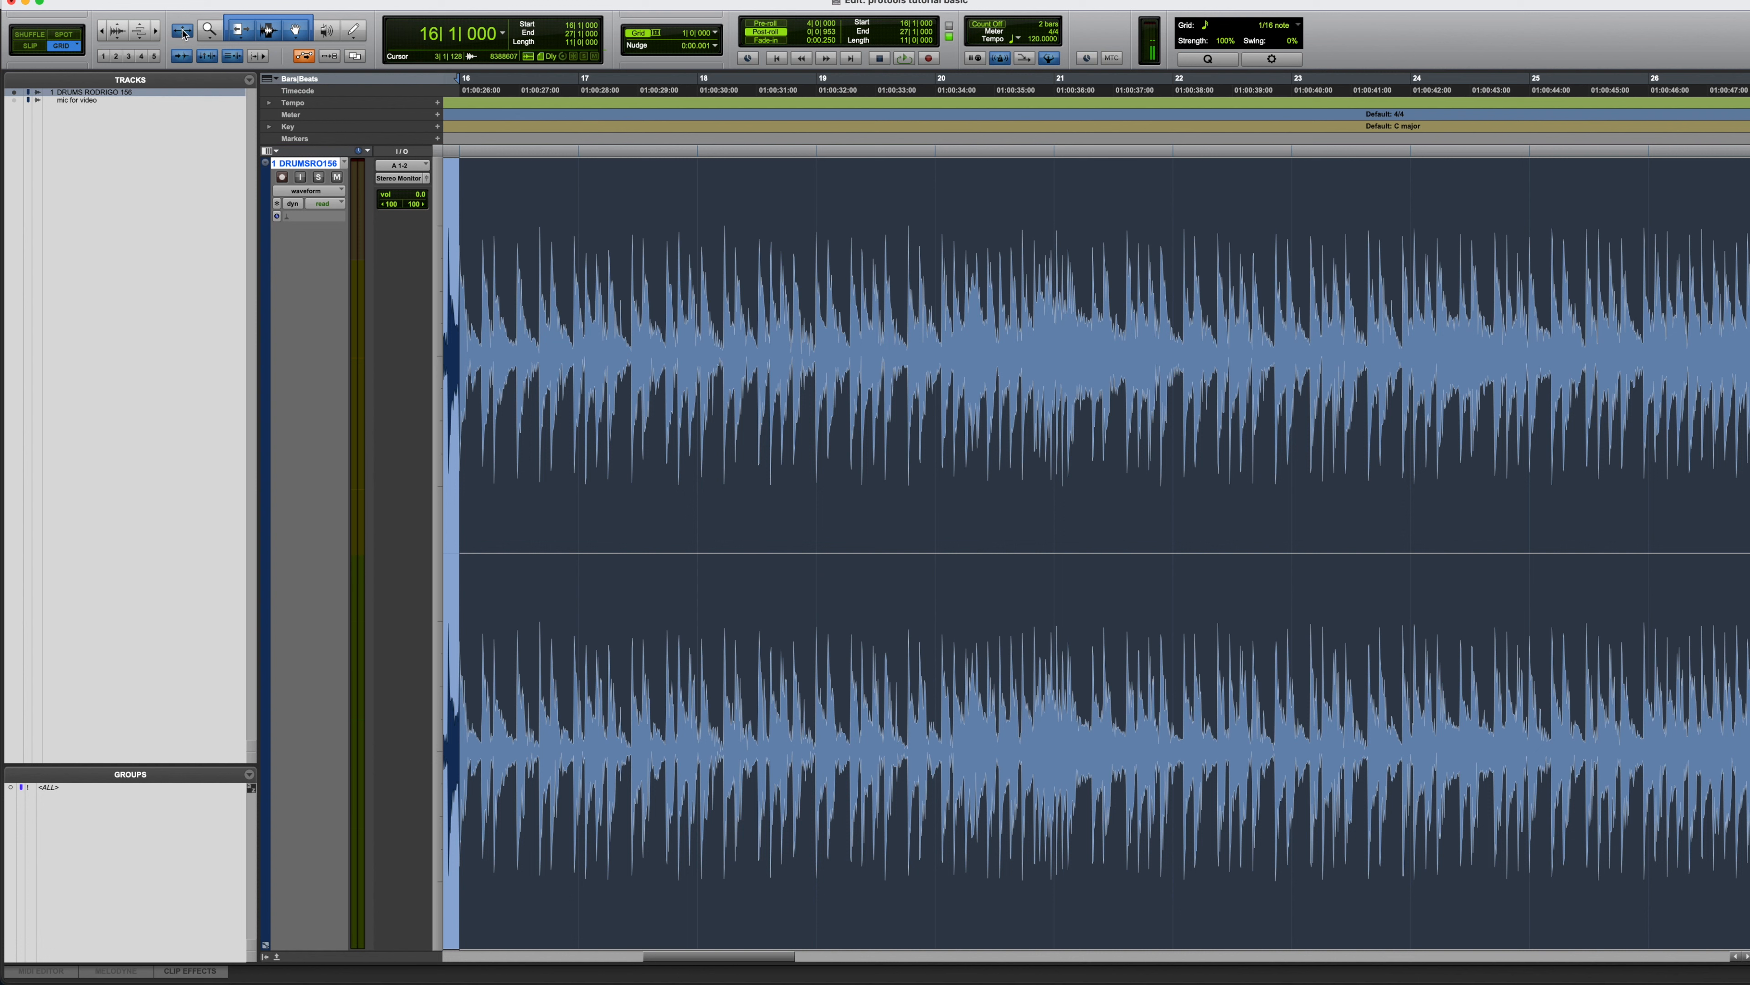
Turn off Zoom Toggle, magnify the drum passage just before bar 12 with the Zoomer tool, and zoom back out to the clip's start
left_click(183, 31)
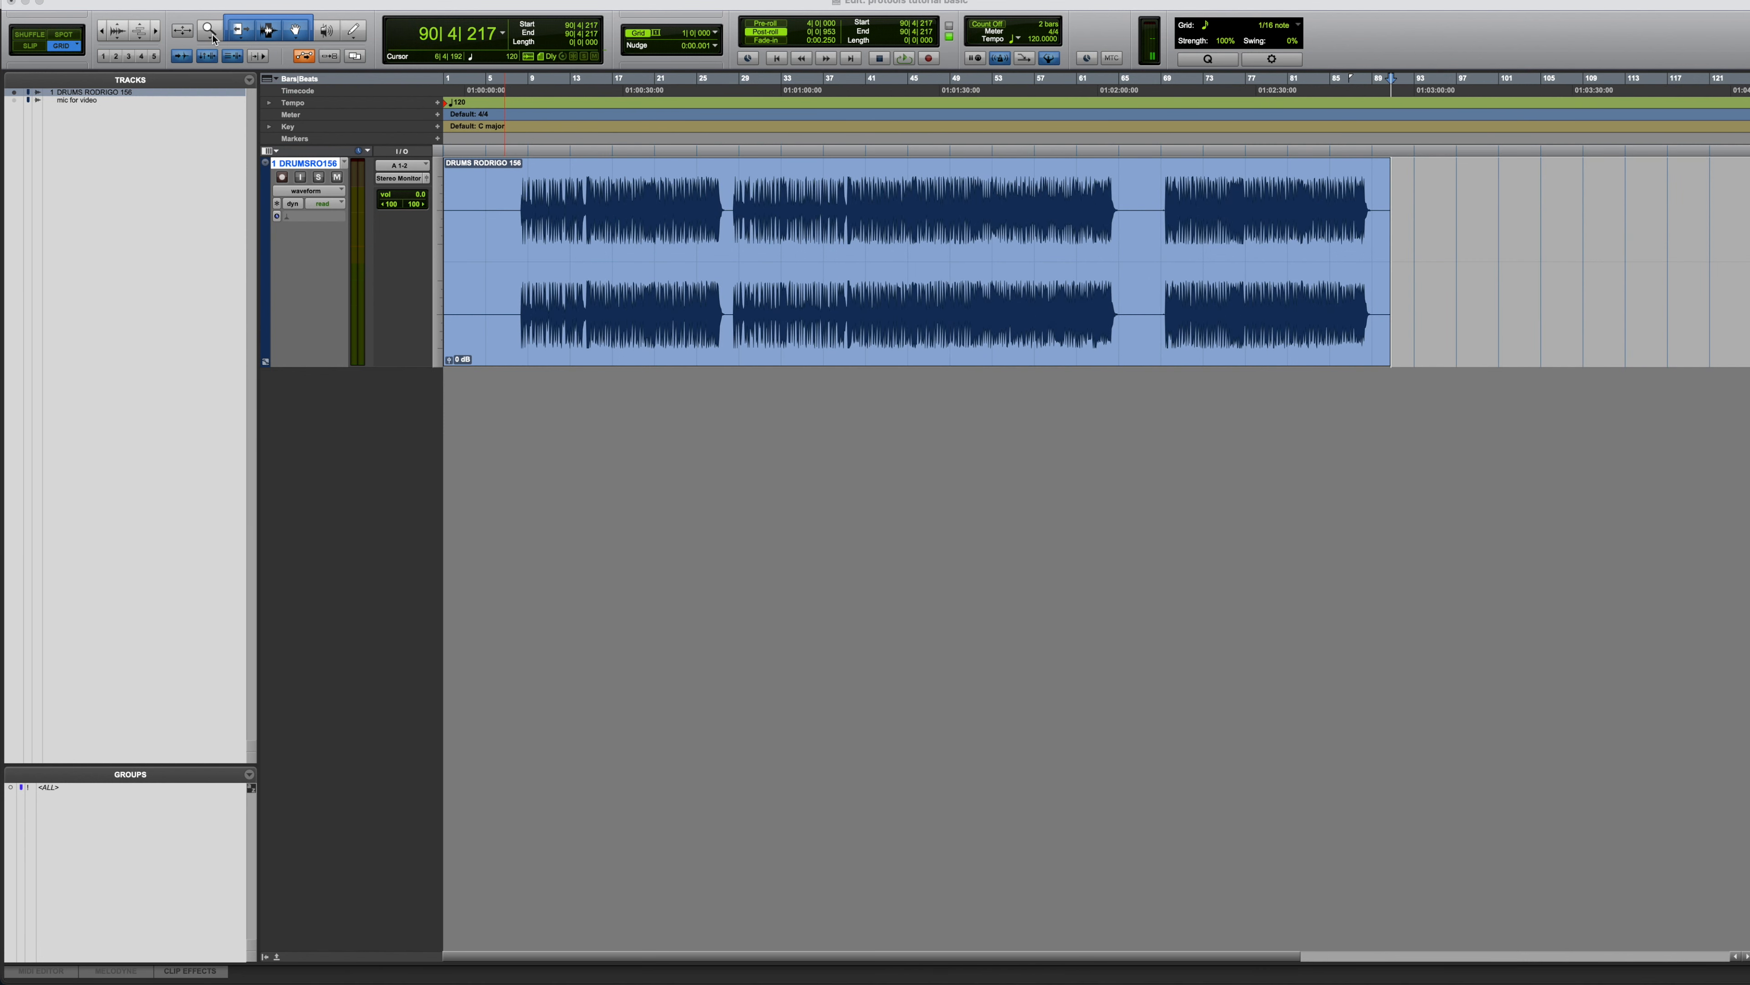
left_click(211, 33)
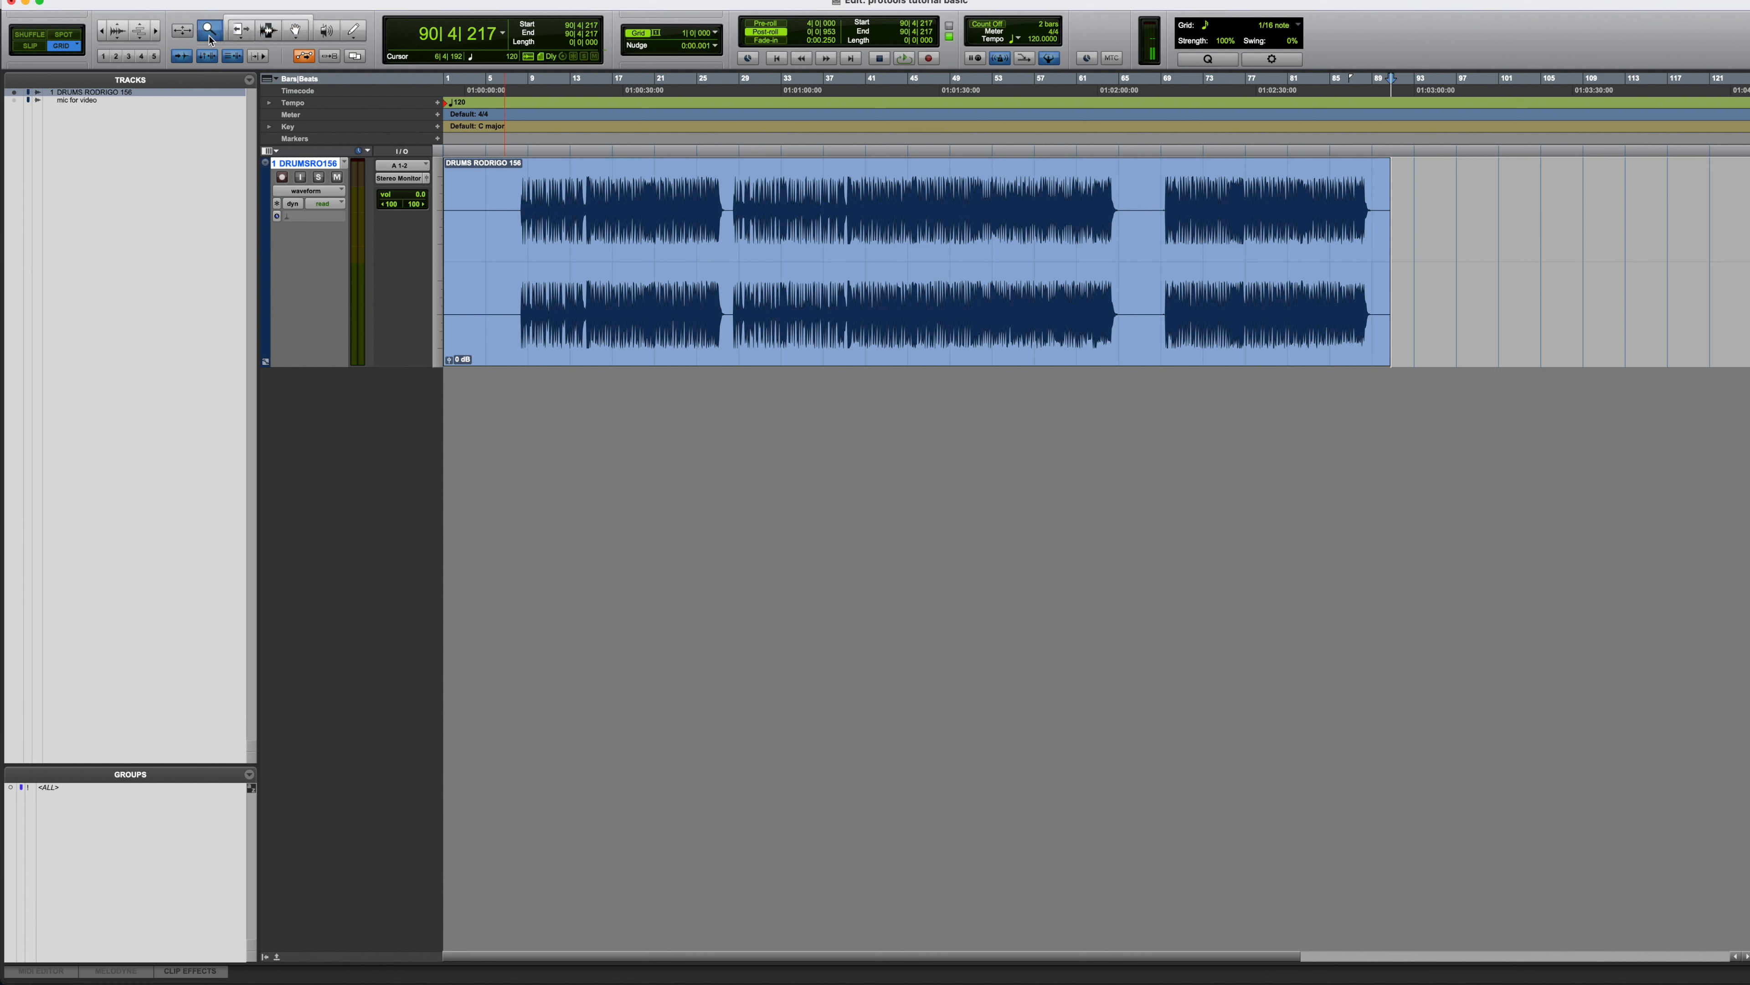
left_click(261, 41)
left_click_drag(554, 187, 744, 219)
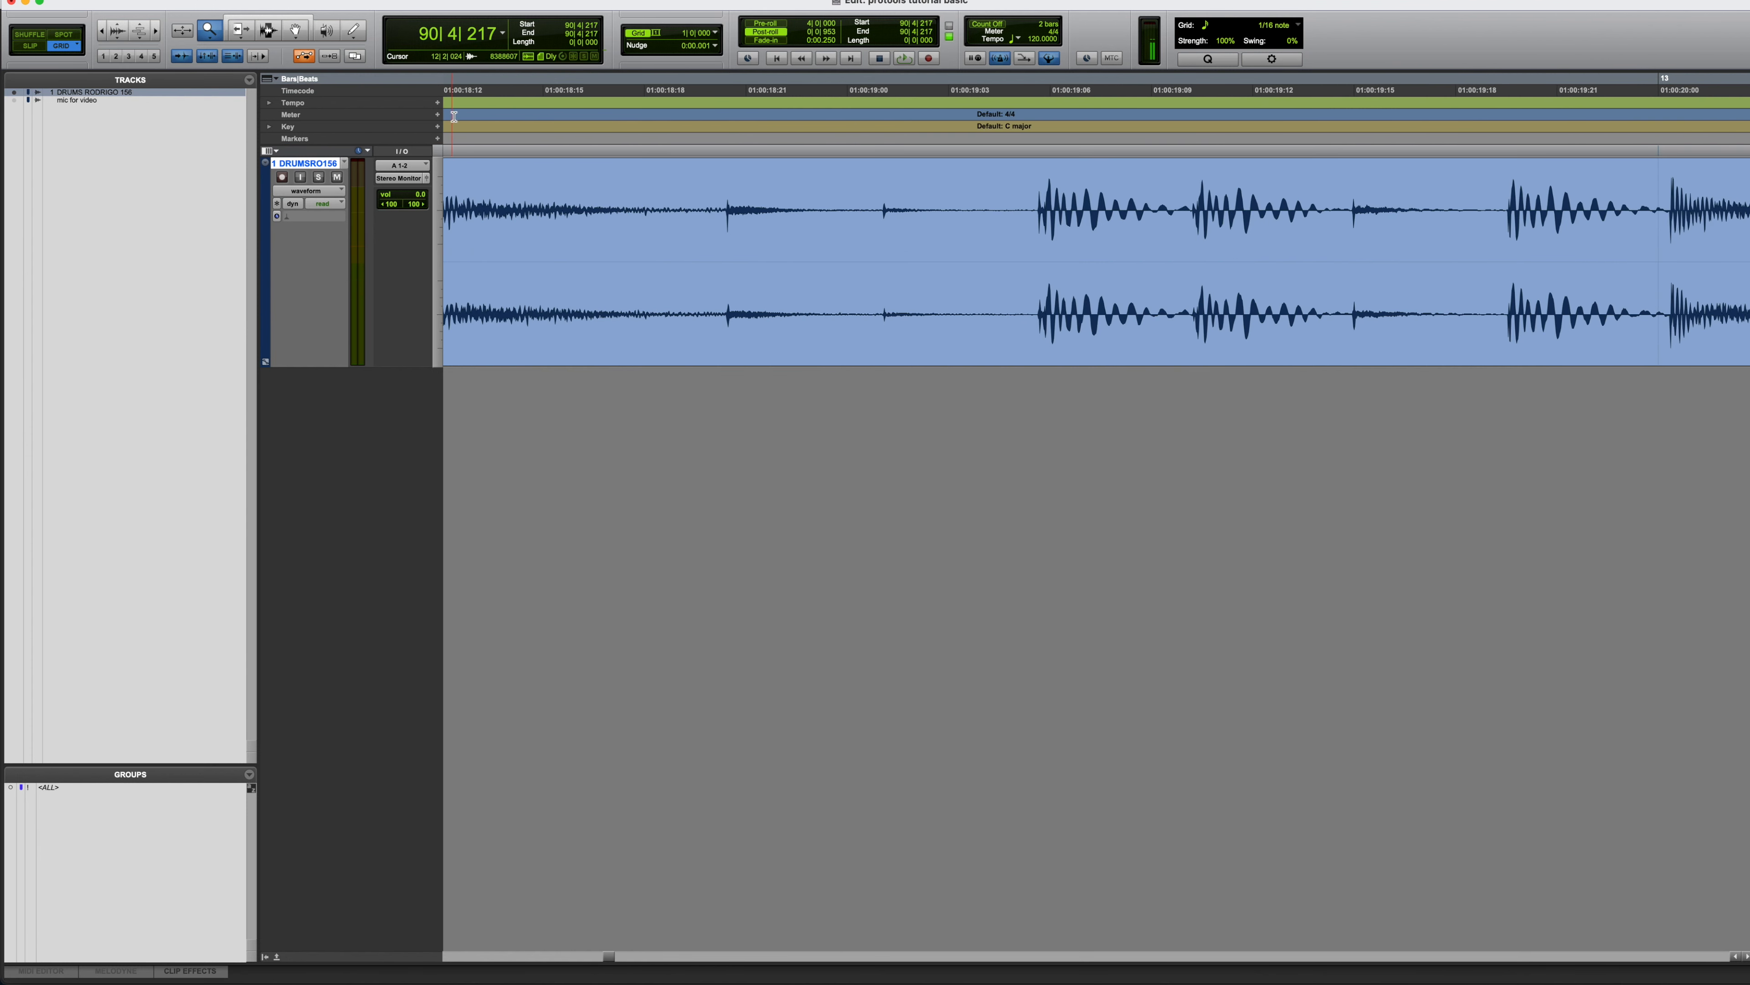
key("r")
key("r")
key("r")
key("r")
key("r")
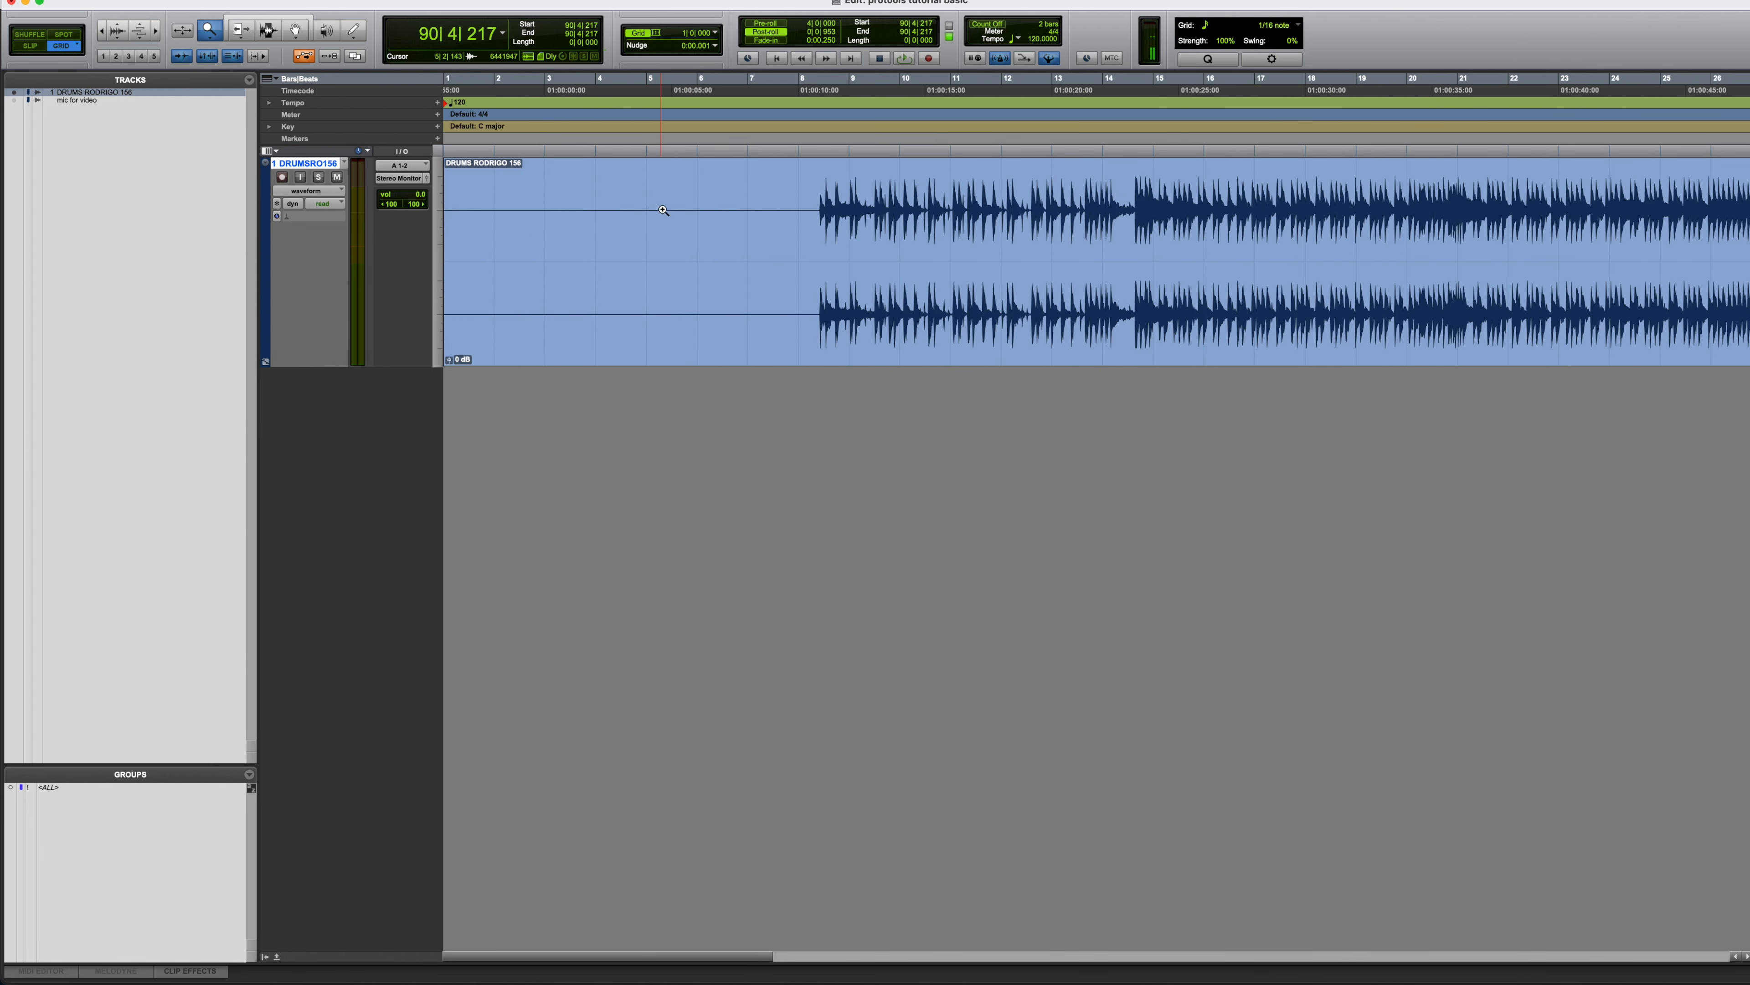
Magnify further passages around the first drum hits with the Zoomer tool and zoom back out to show the whole clip
key("t")
left_click_drag(676, 195, 965, 204)
key("r")
key("r")
left_click_drag(633, 196, 1062, 225)
key("r")
key("r")
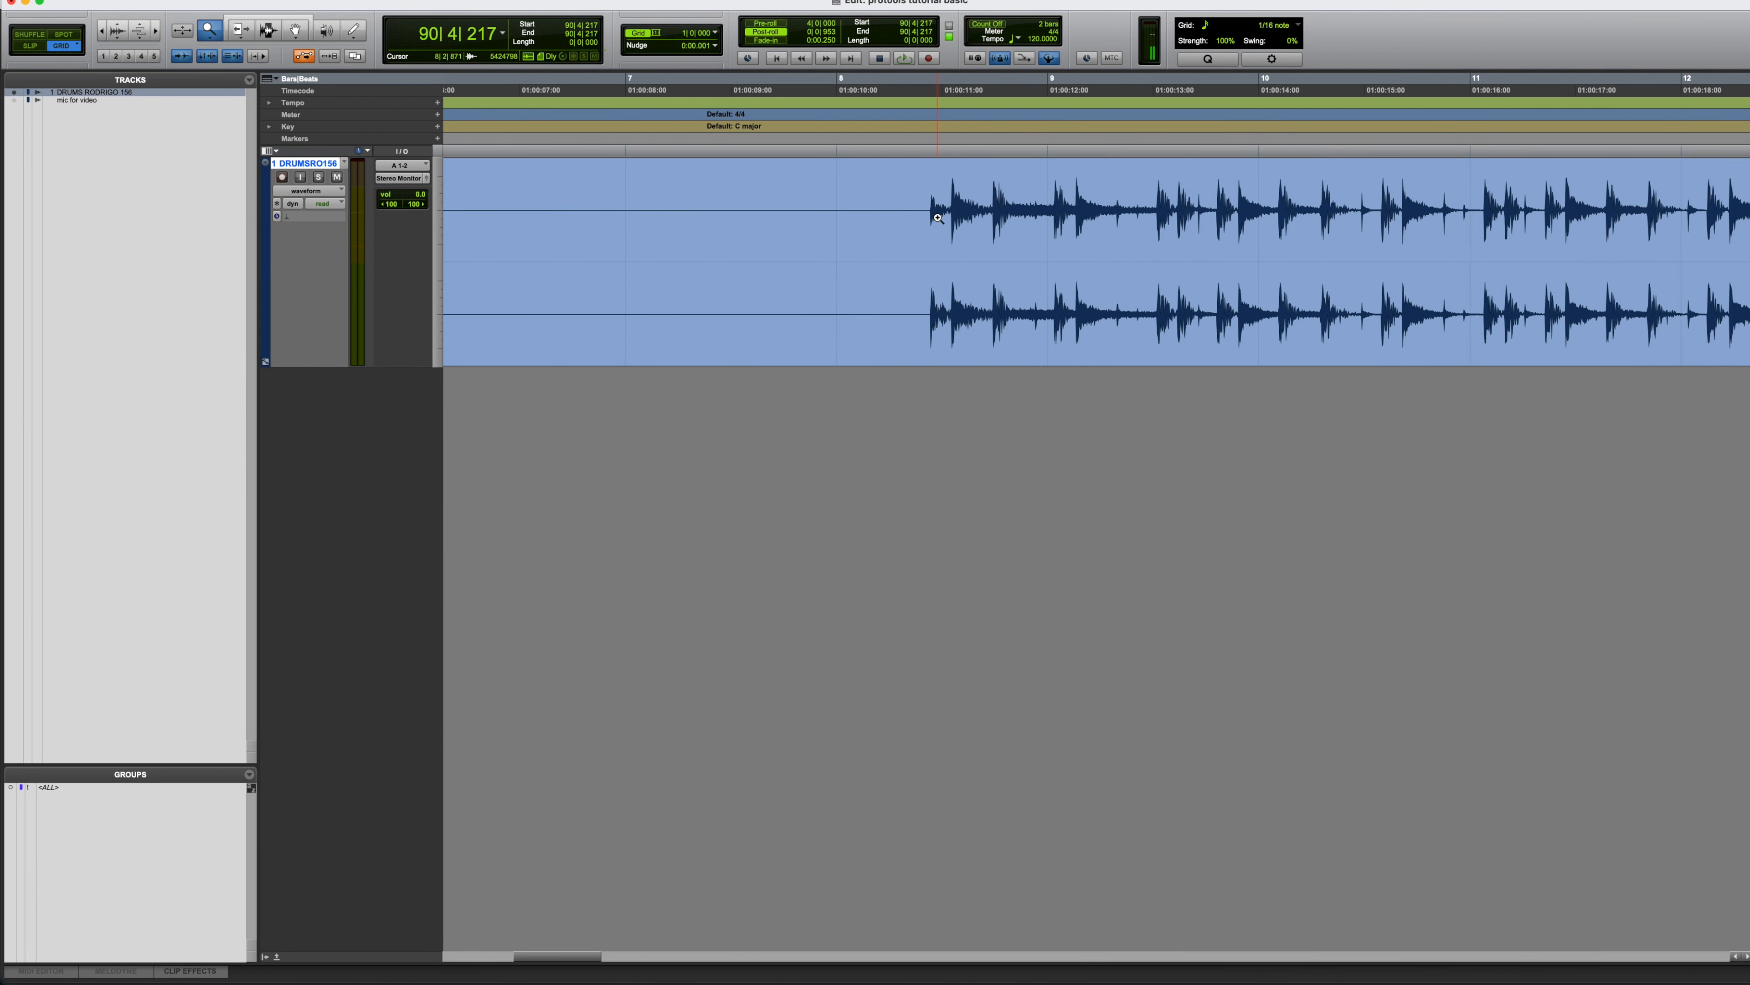
key("r")
key("r")
key("r")
key("r")
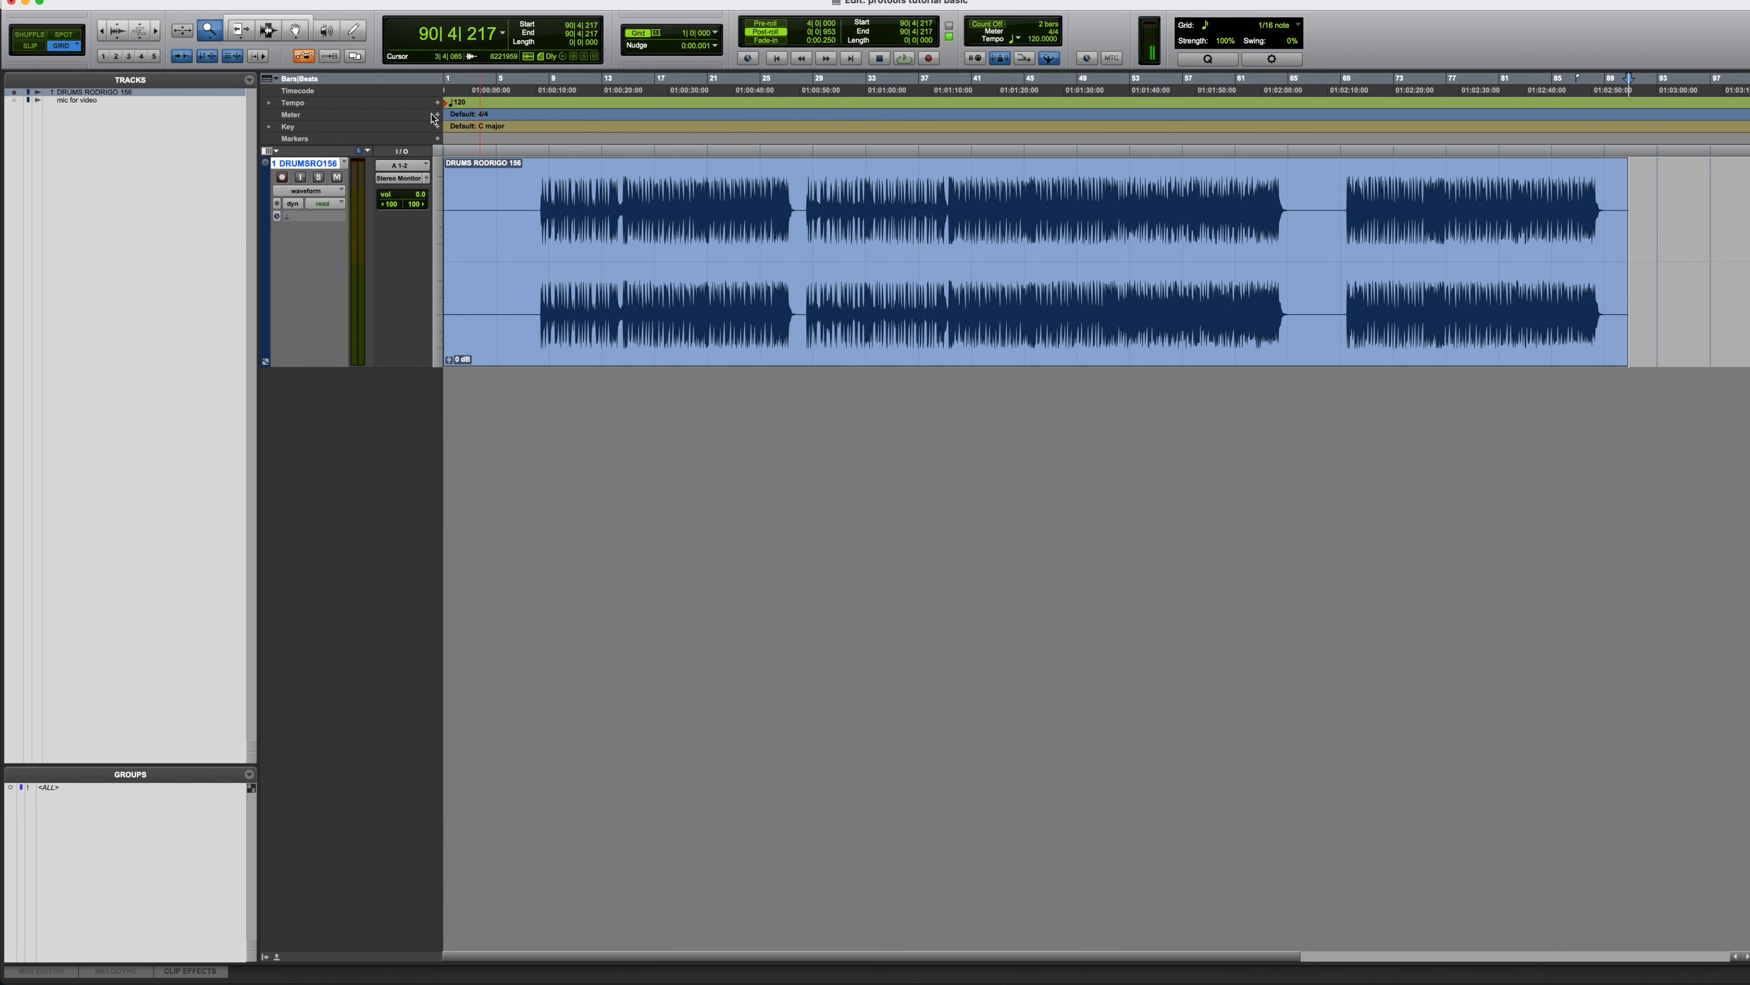
Switch the Zoomer tool to Single Zoom and magnify a passage of the drum clip with it
double_click(211, 40)
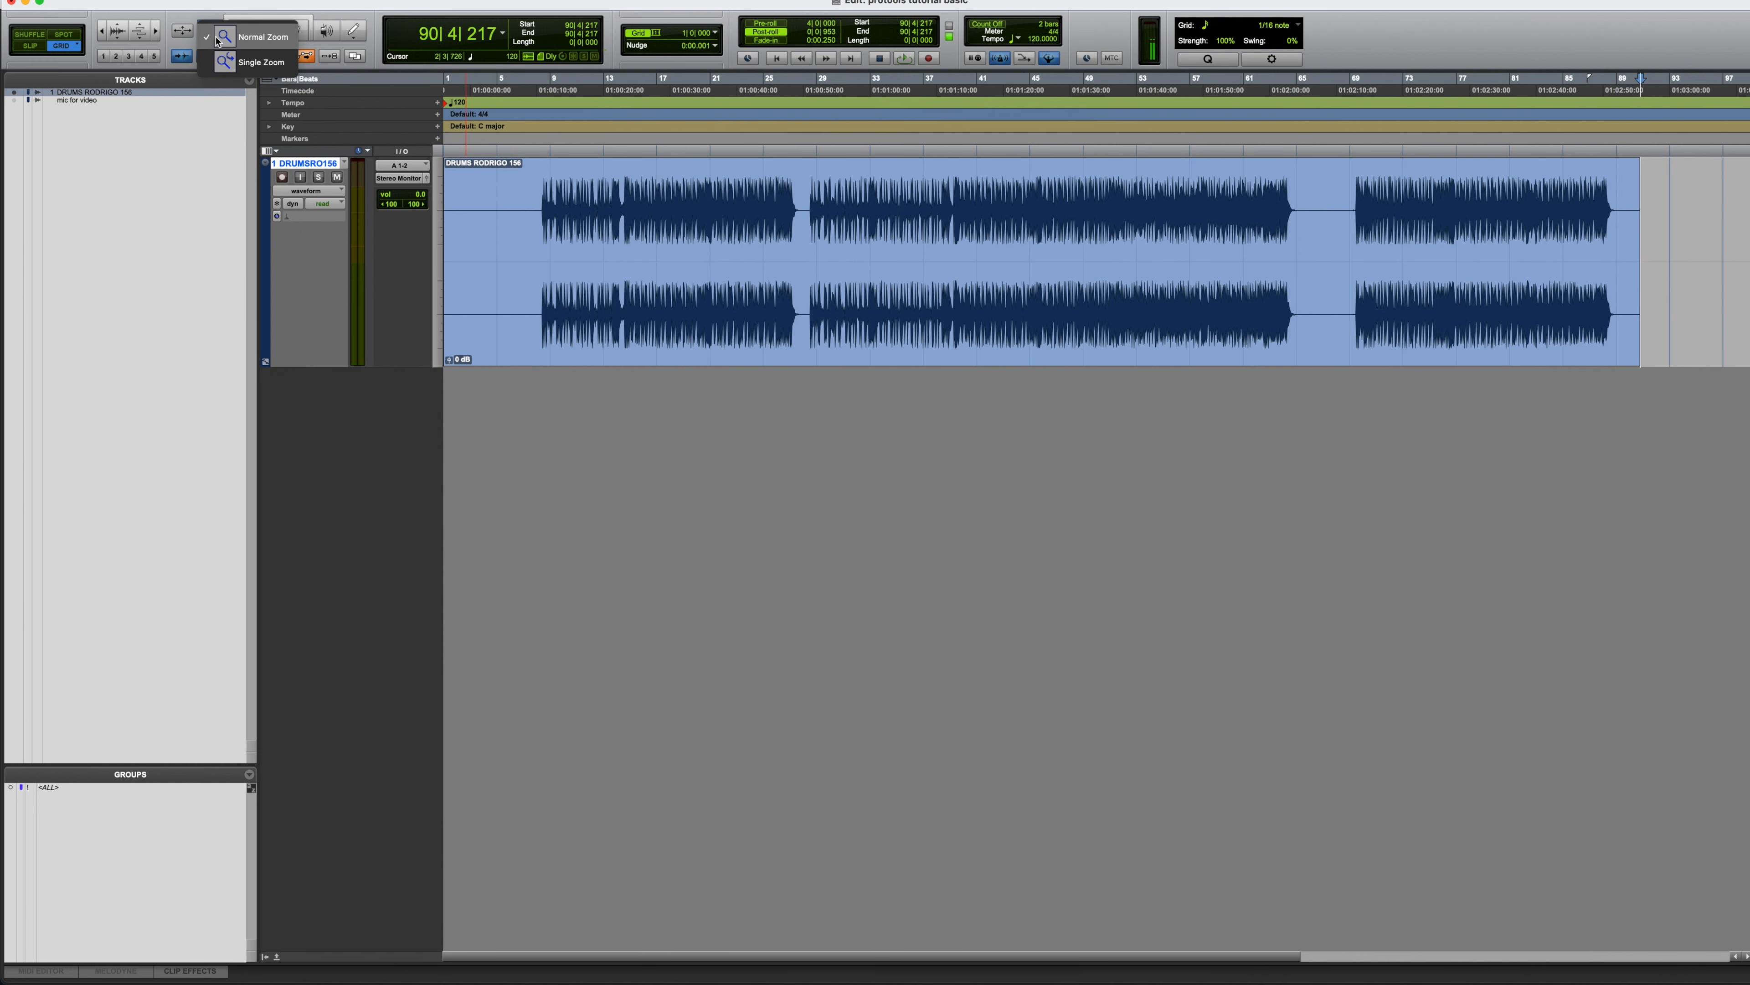
left_click(248, 63)
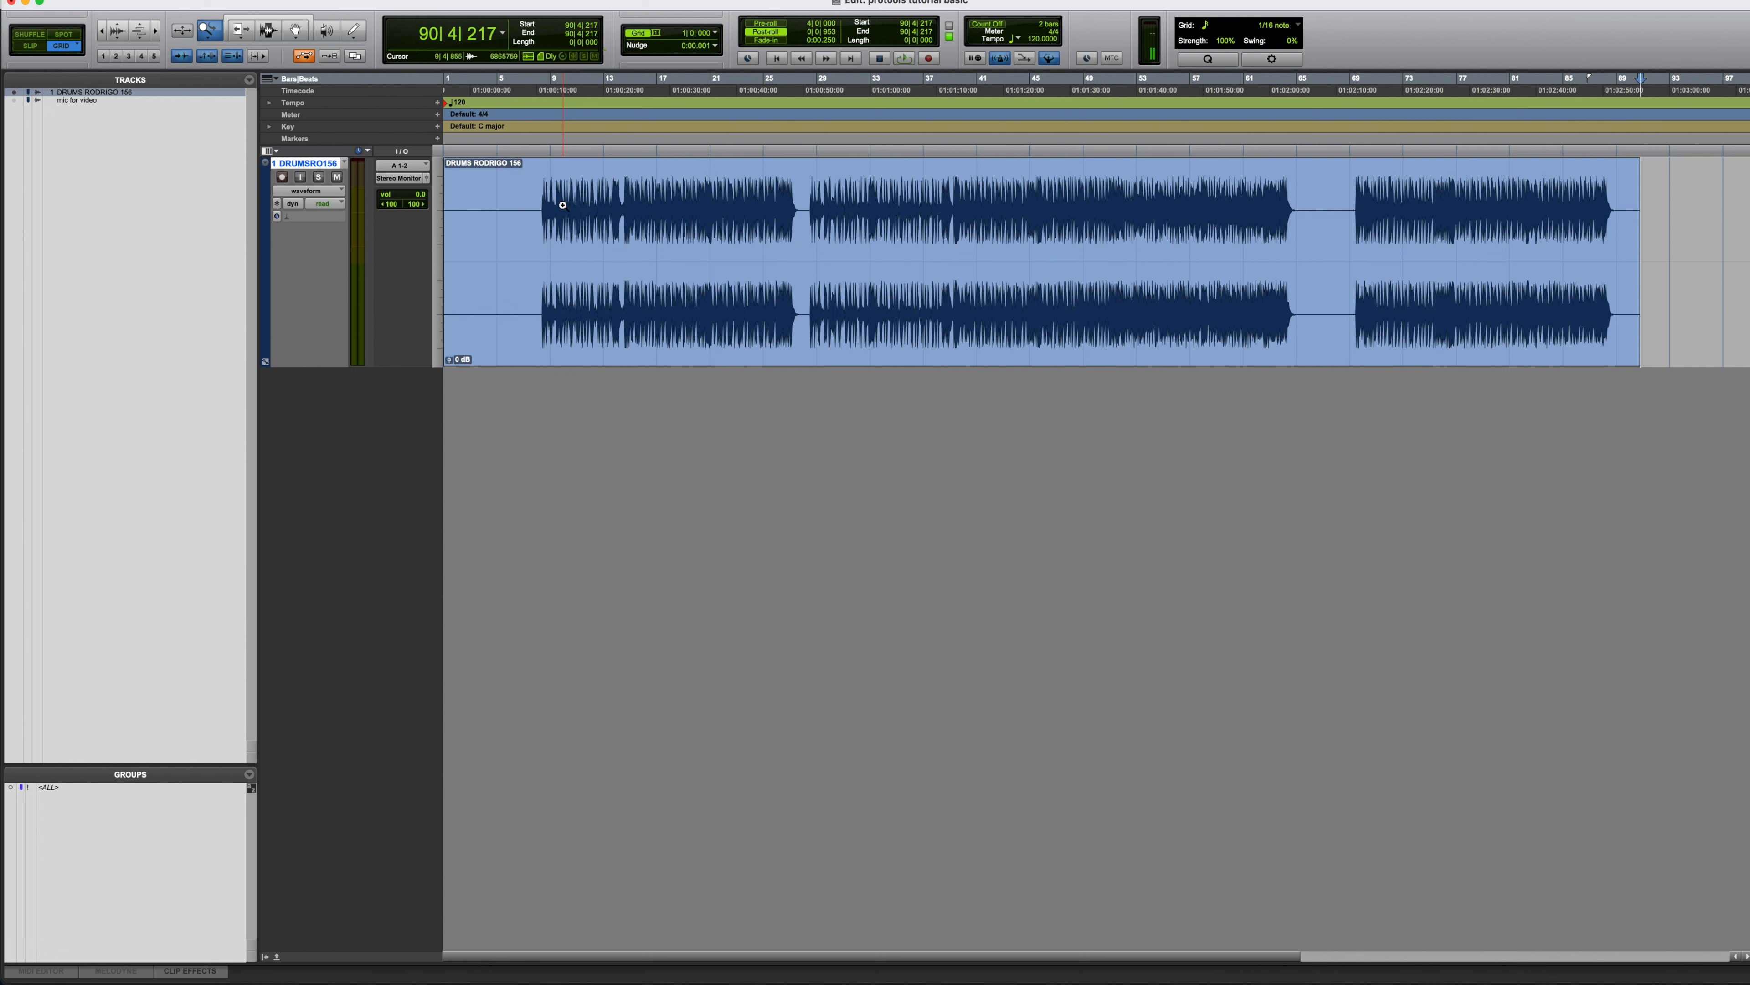
left_click_drag(572, 195, 660, 208)
left_click_drag(660, 209, 1100, 215)
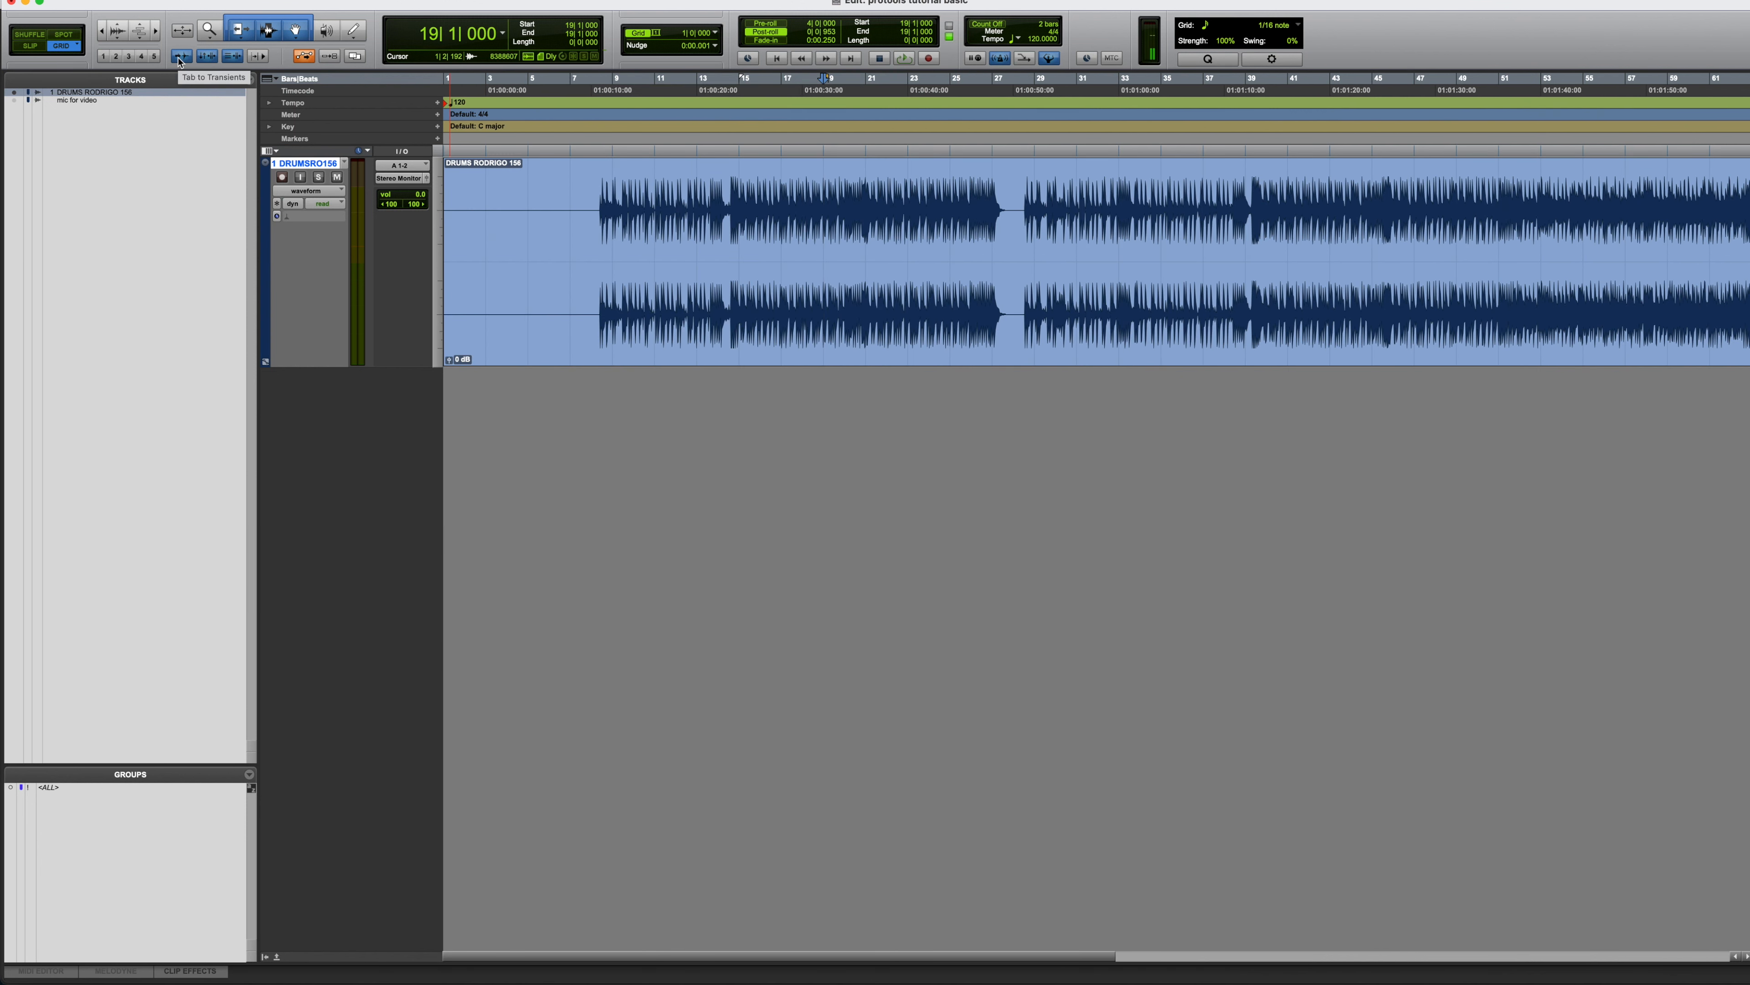
Toggle Tab to Transients and place the edit cursor at 8|1|000, ahead of the first drum hit
left_click(189, 55)
left_click(550, 194)
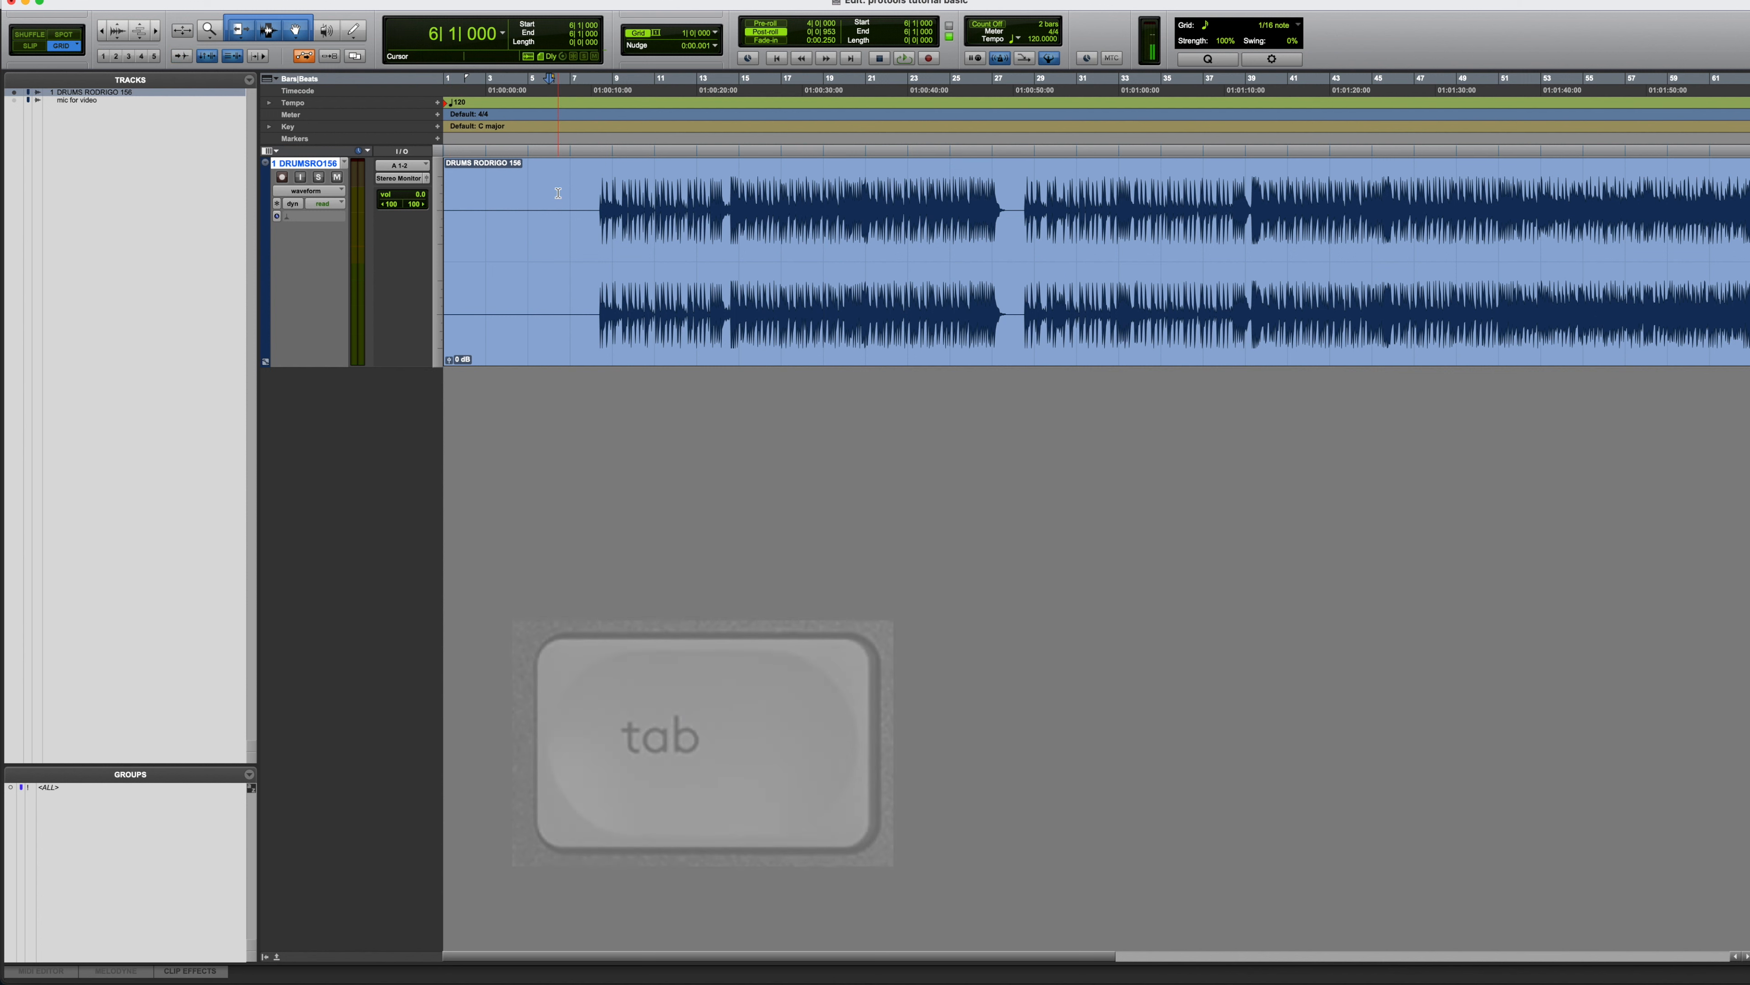
left_click(639, 204)
key("t")
key("t")
key("t")
left_click(820, 195)
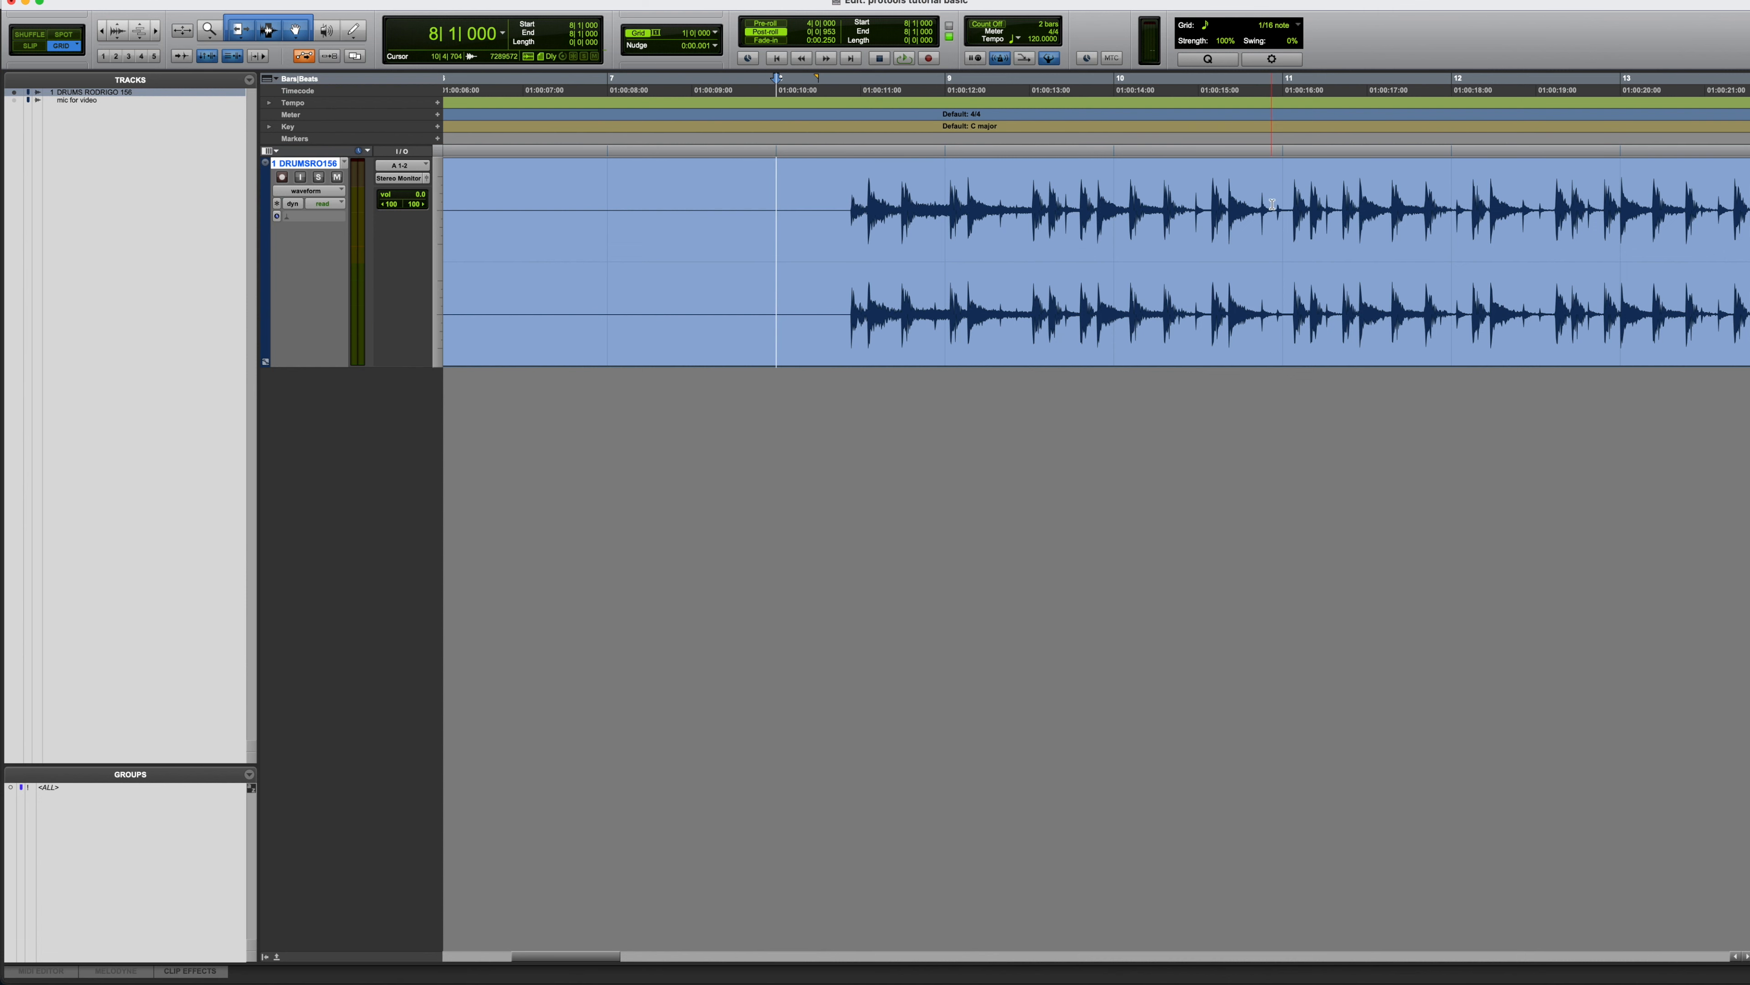
Step the edit cursor through successive drum transients from 8|1|000 to 10|1|374
key("Tab")
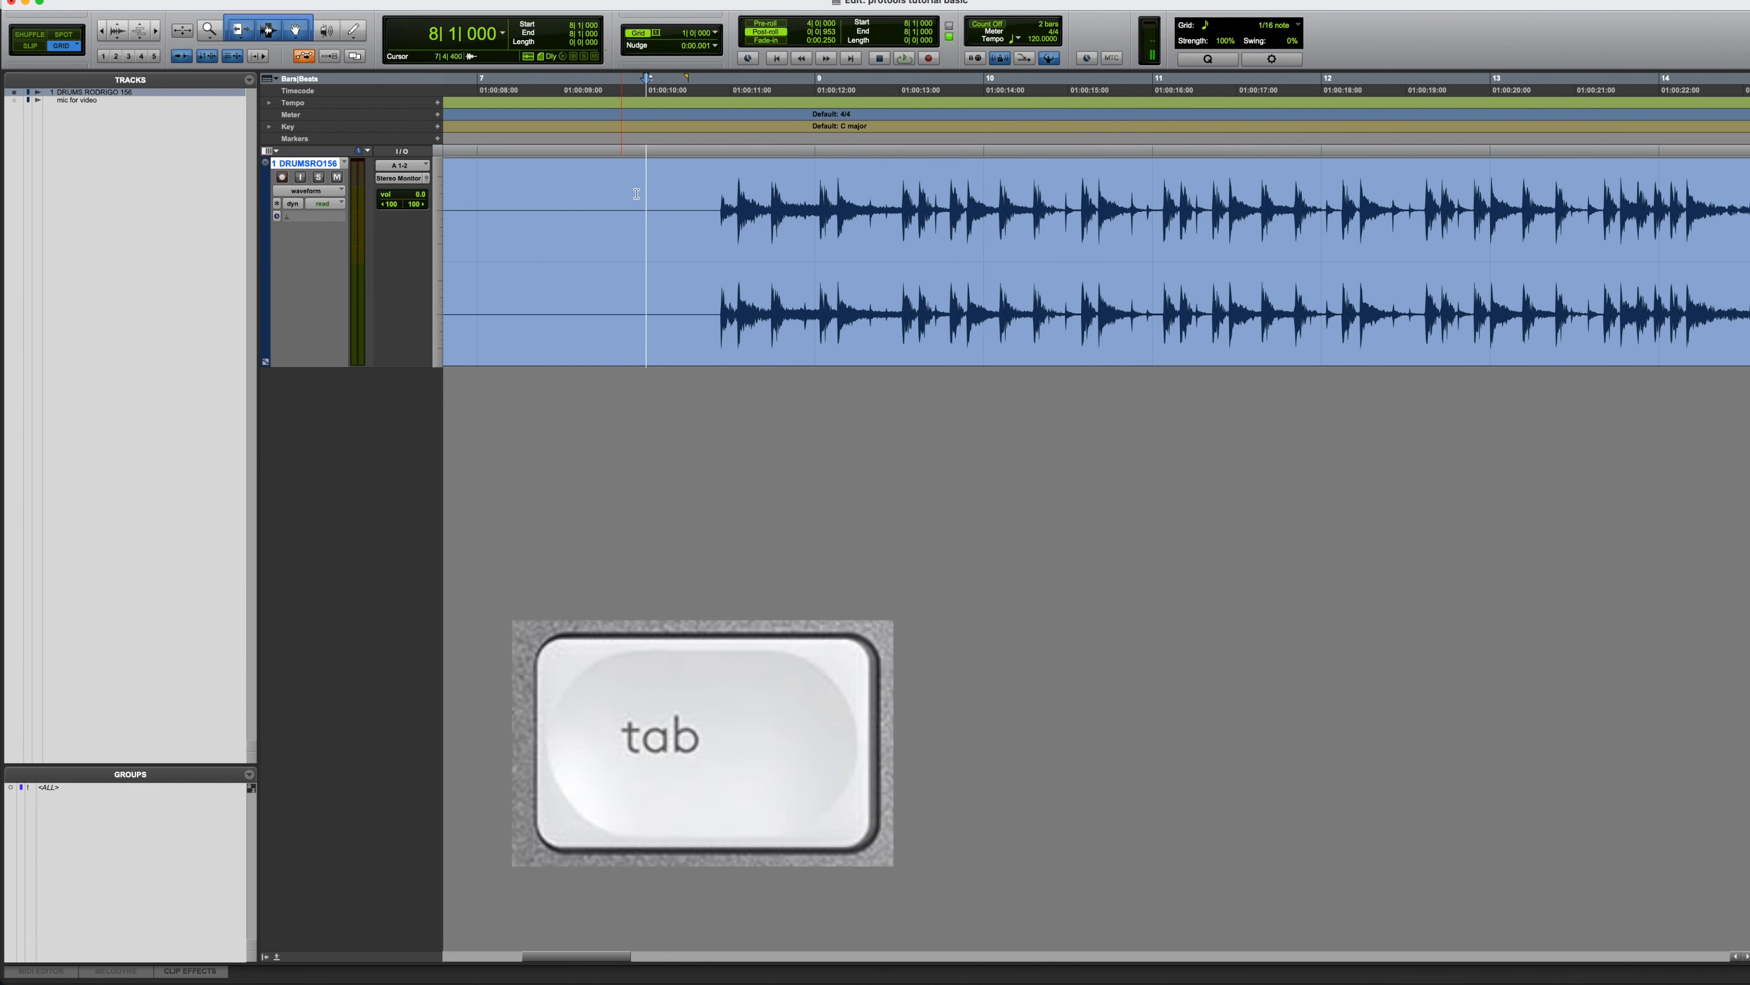
key("Tab")
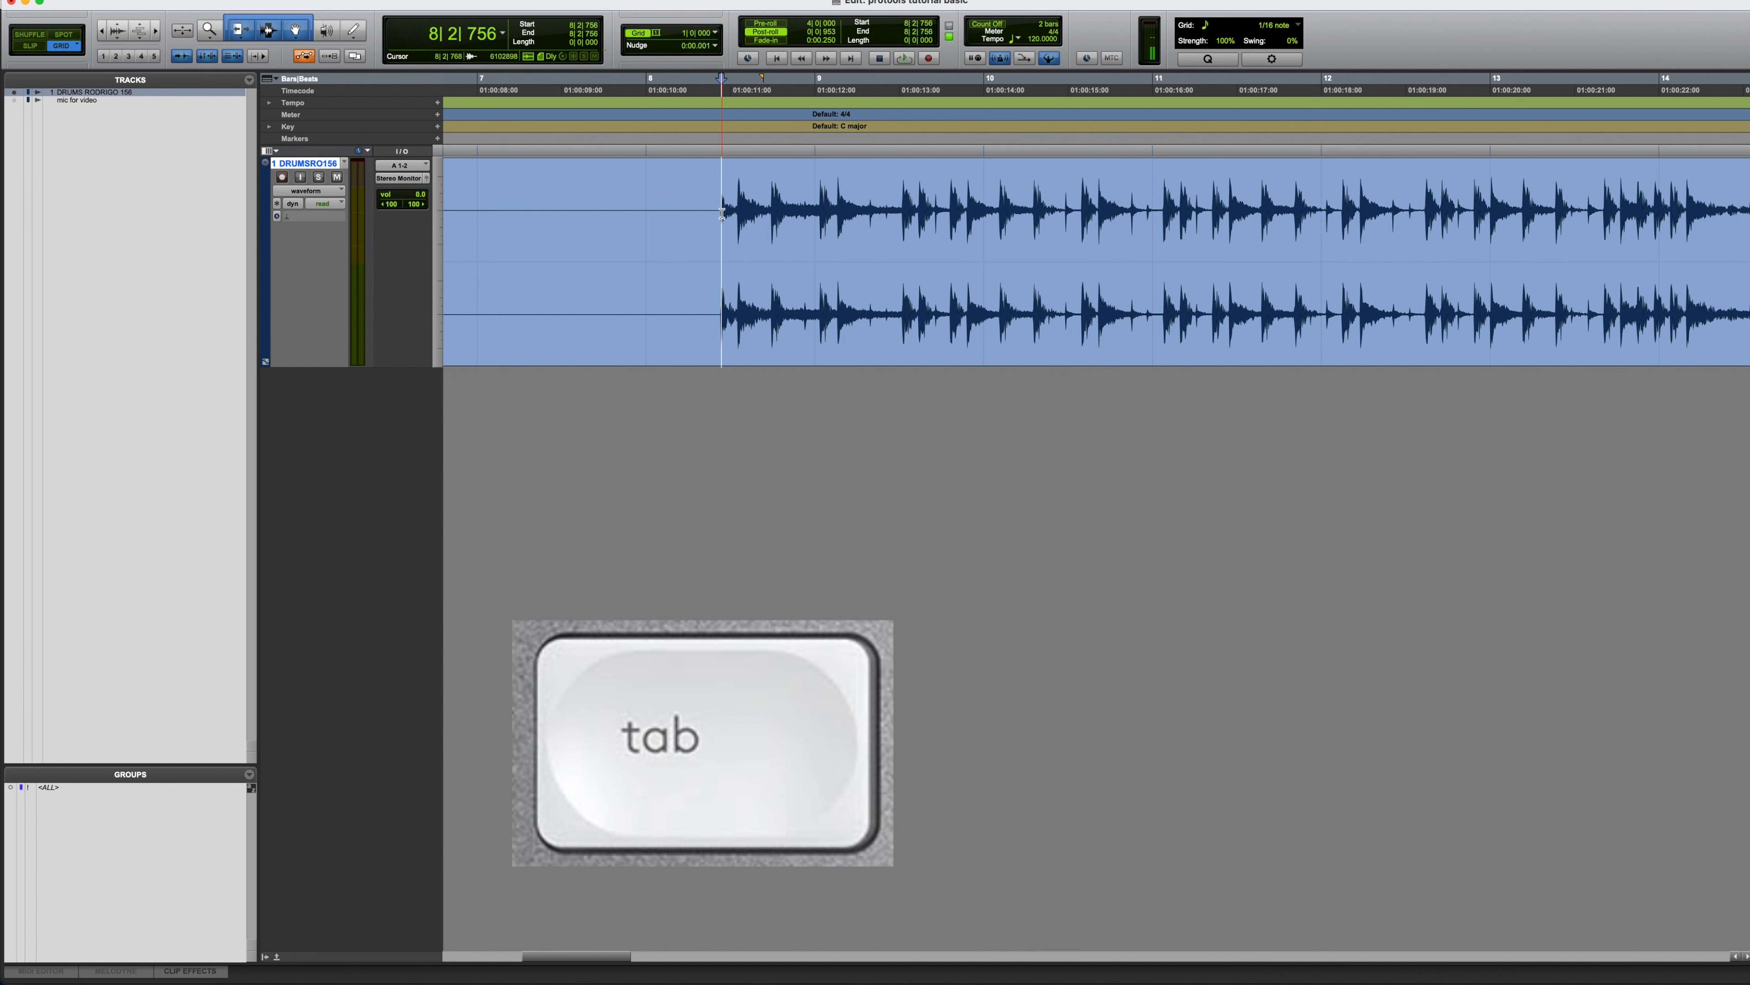
key("Tab")
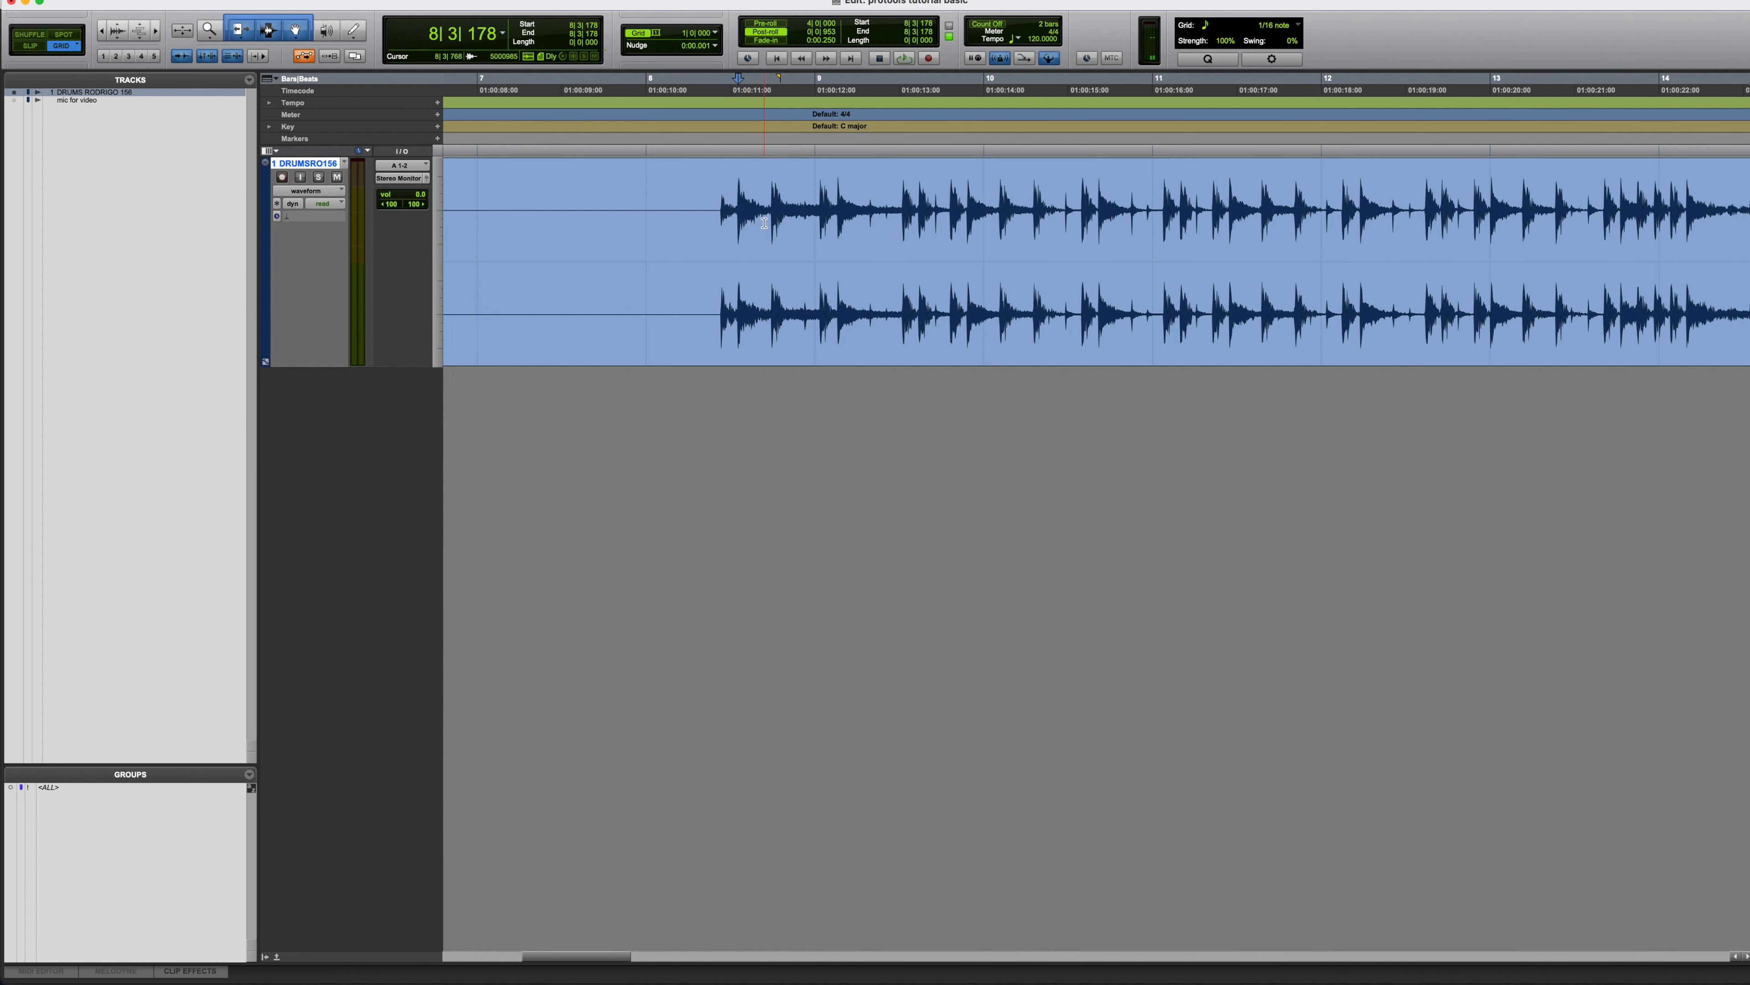
key("Tab")
key("Tab")
key("Tab")
key("Tab")
key("Tab")
key("Tab")
key("Tab")
key("Tab")
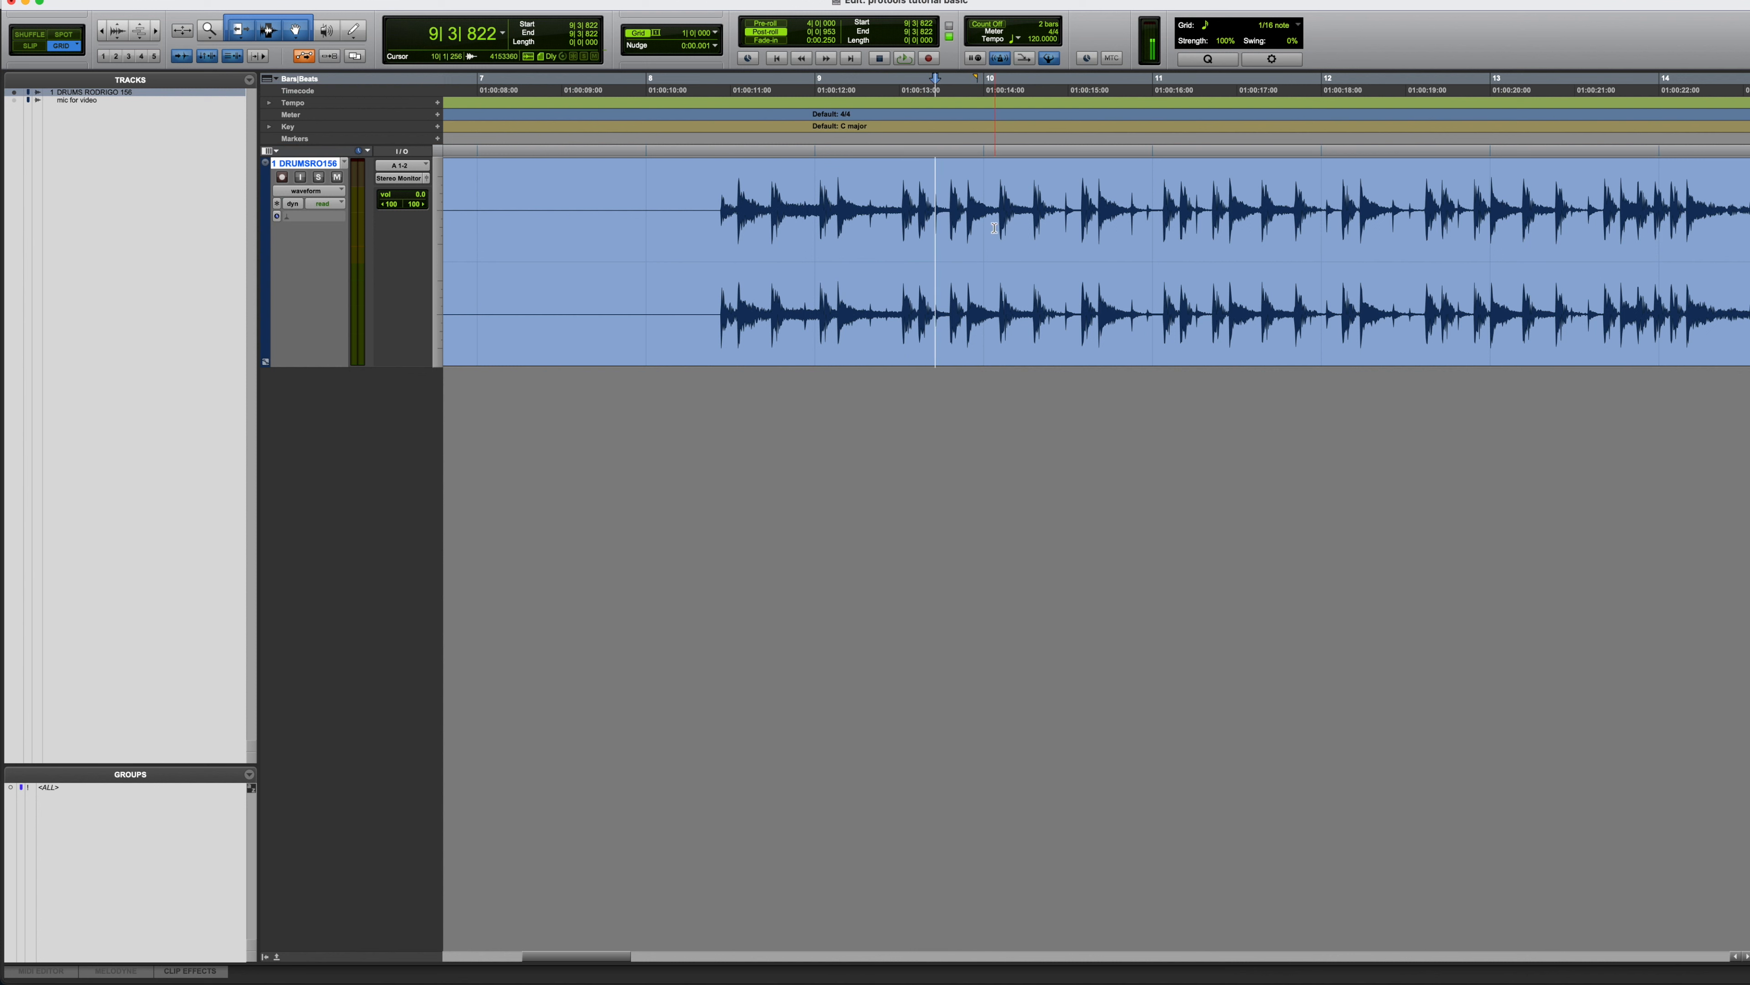
key("Tab")
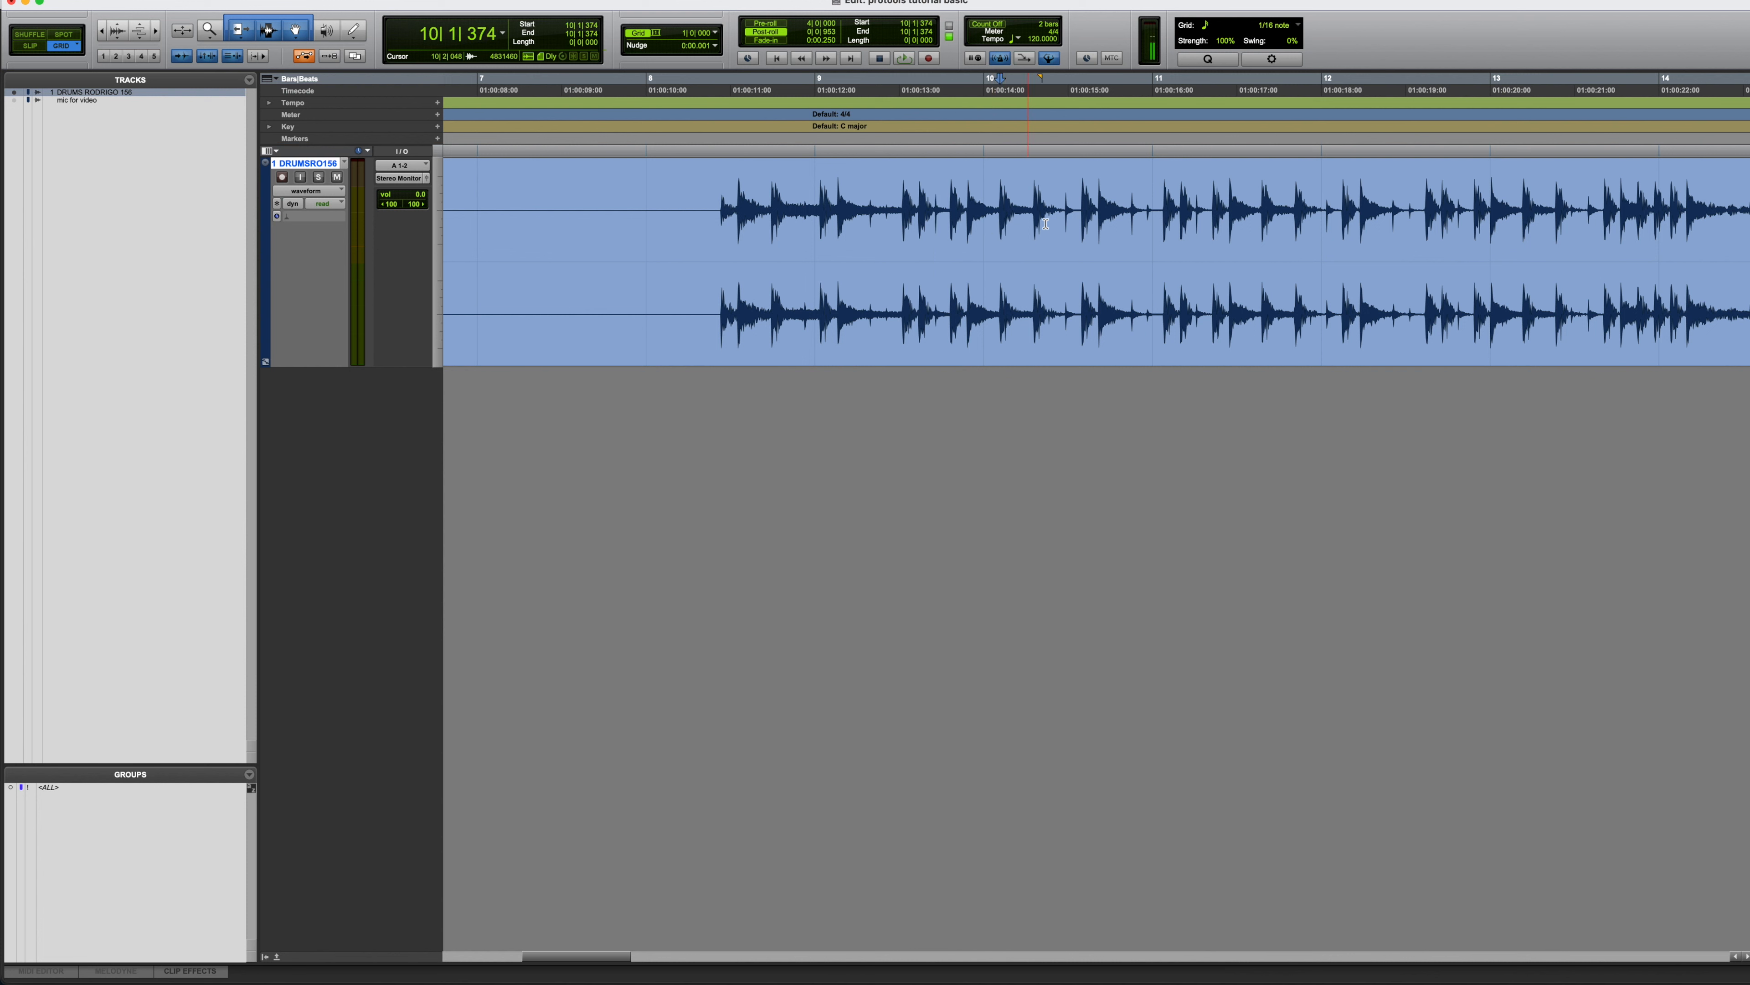
Place the edit cursor on the transient at 10|1|374 and separate the drum clip there
left_click(985, 201)
key("Tab")
key("super+e")
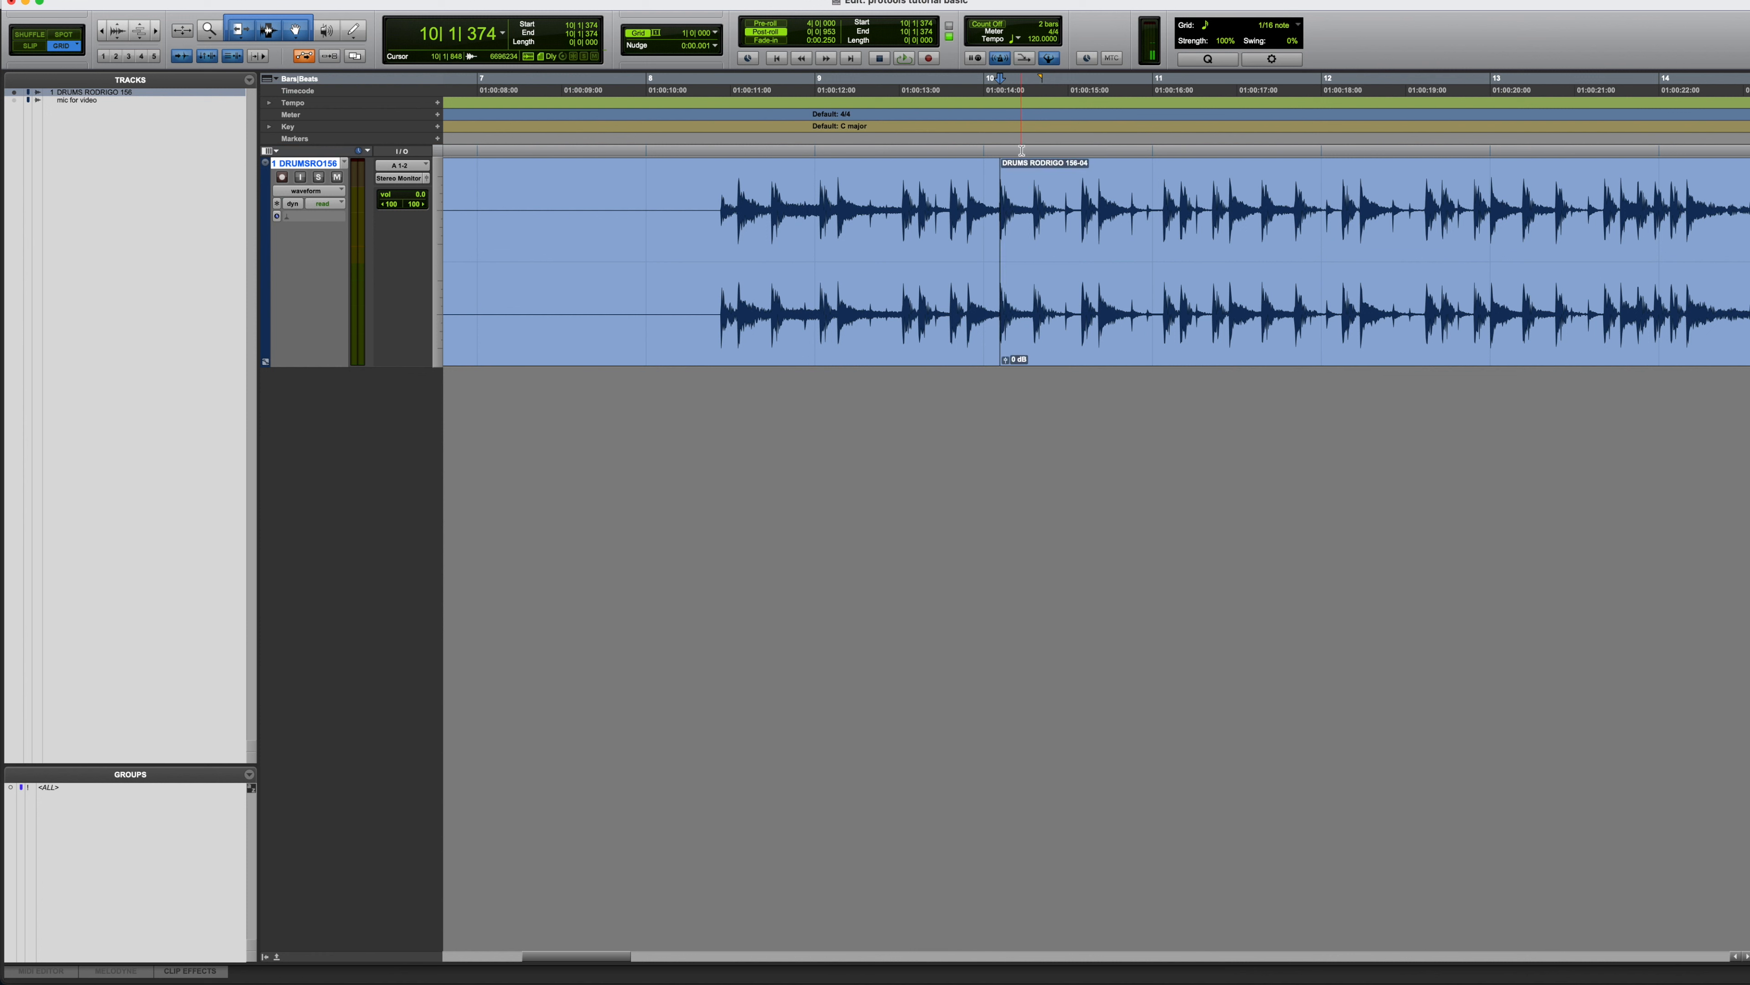
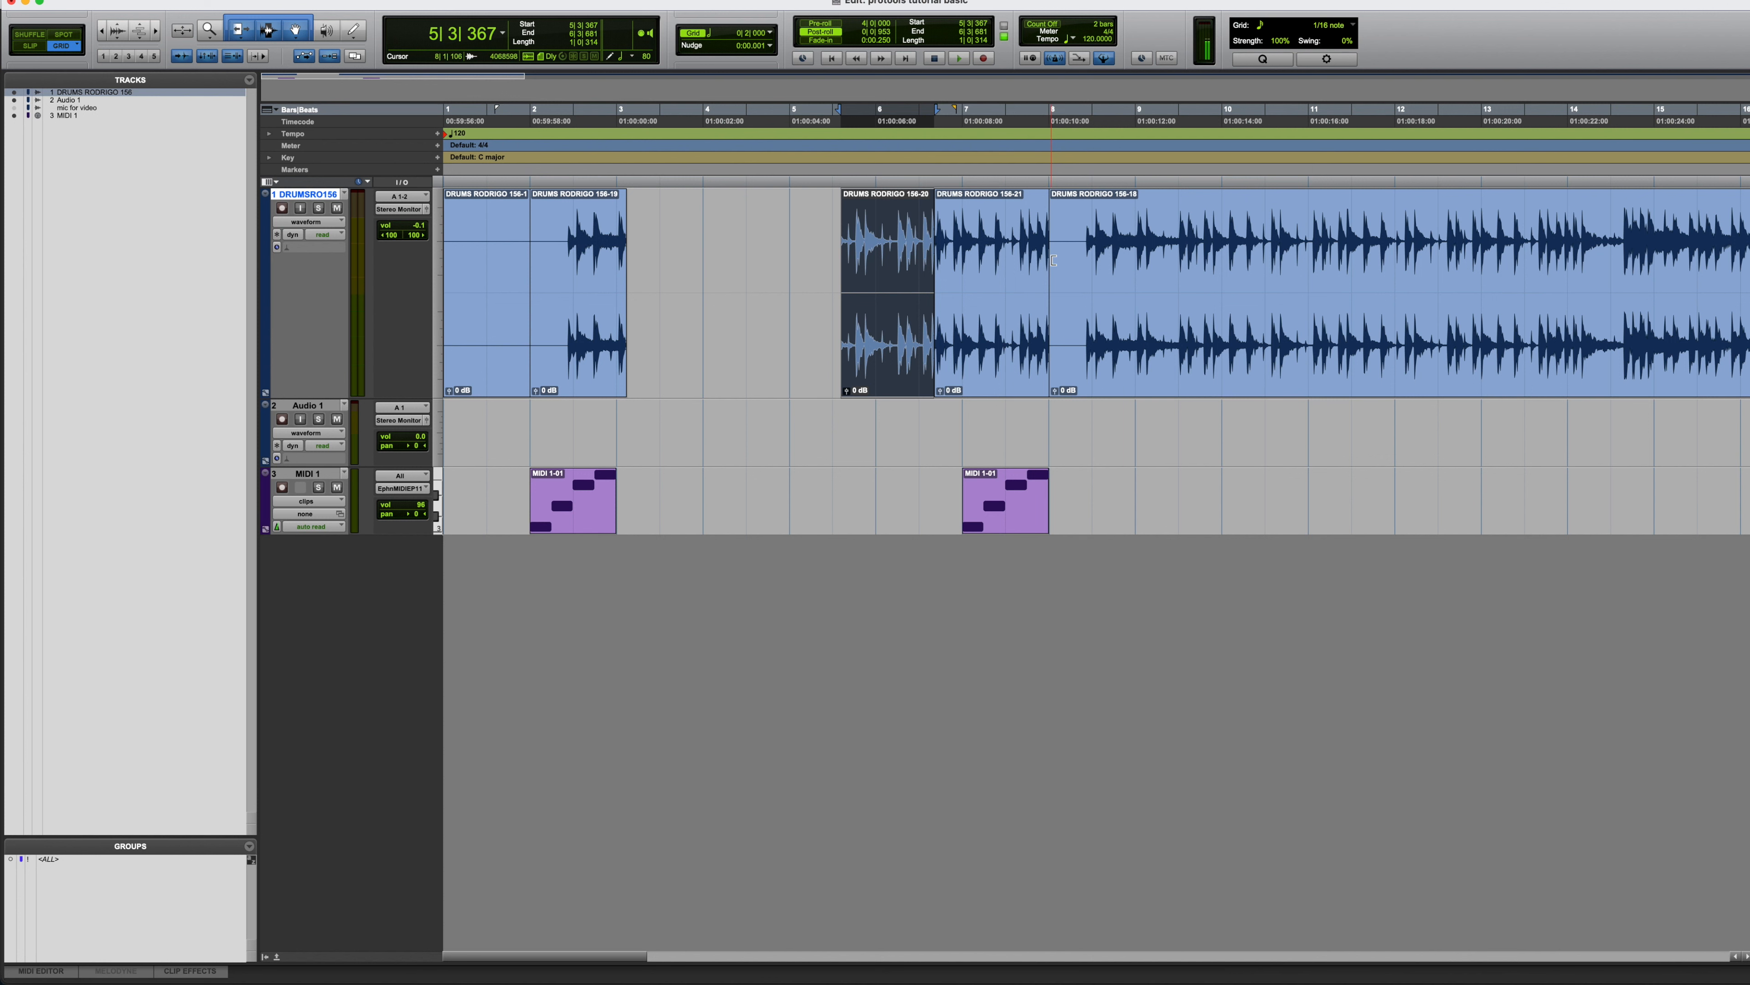
Place the edit cursor at 8|1|000 in the drum clip and zoom the timeline horizontally out and in around the cursor
left_click(1035, 223)
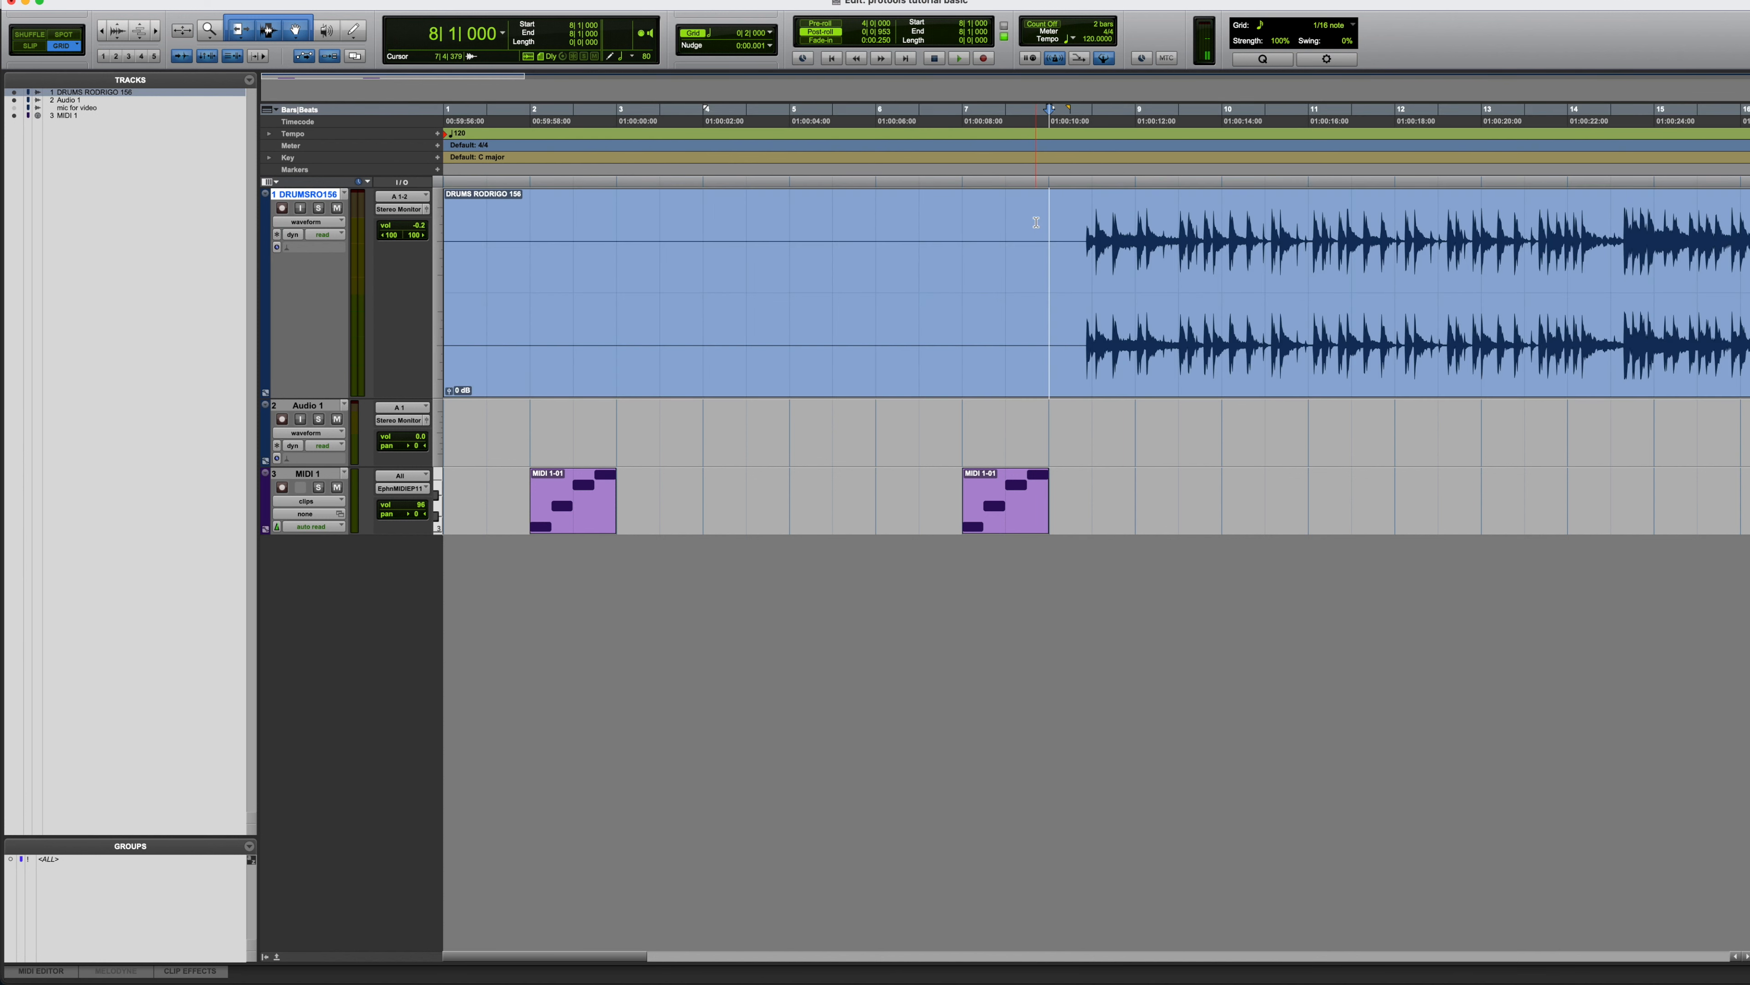
key("super+bracketleft")
left_click(833, 241)
key("super+bracketright")
left_click(944, 234)
key("super+bracketleft")
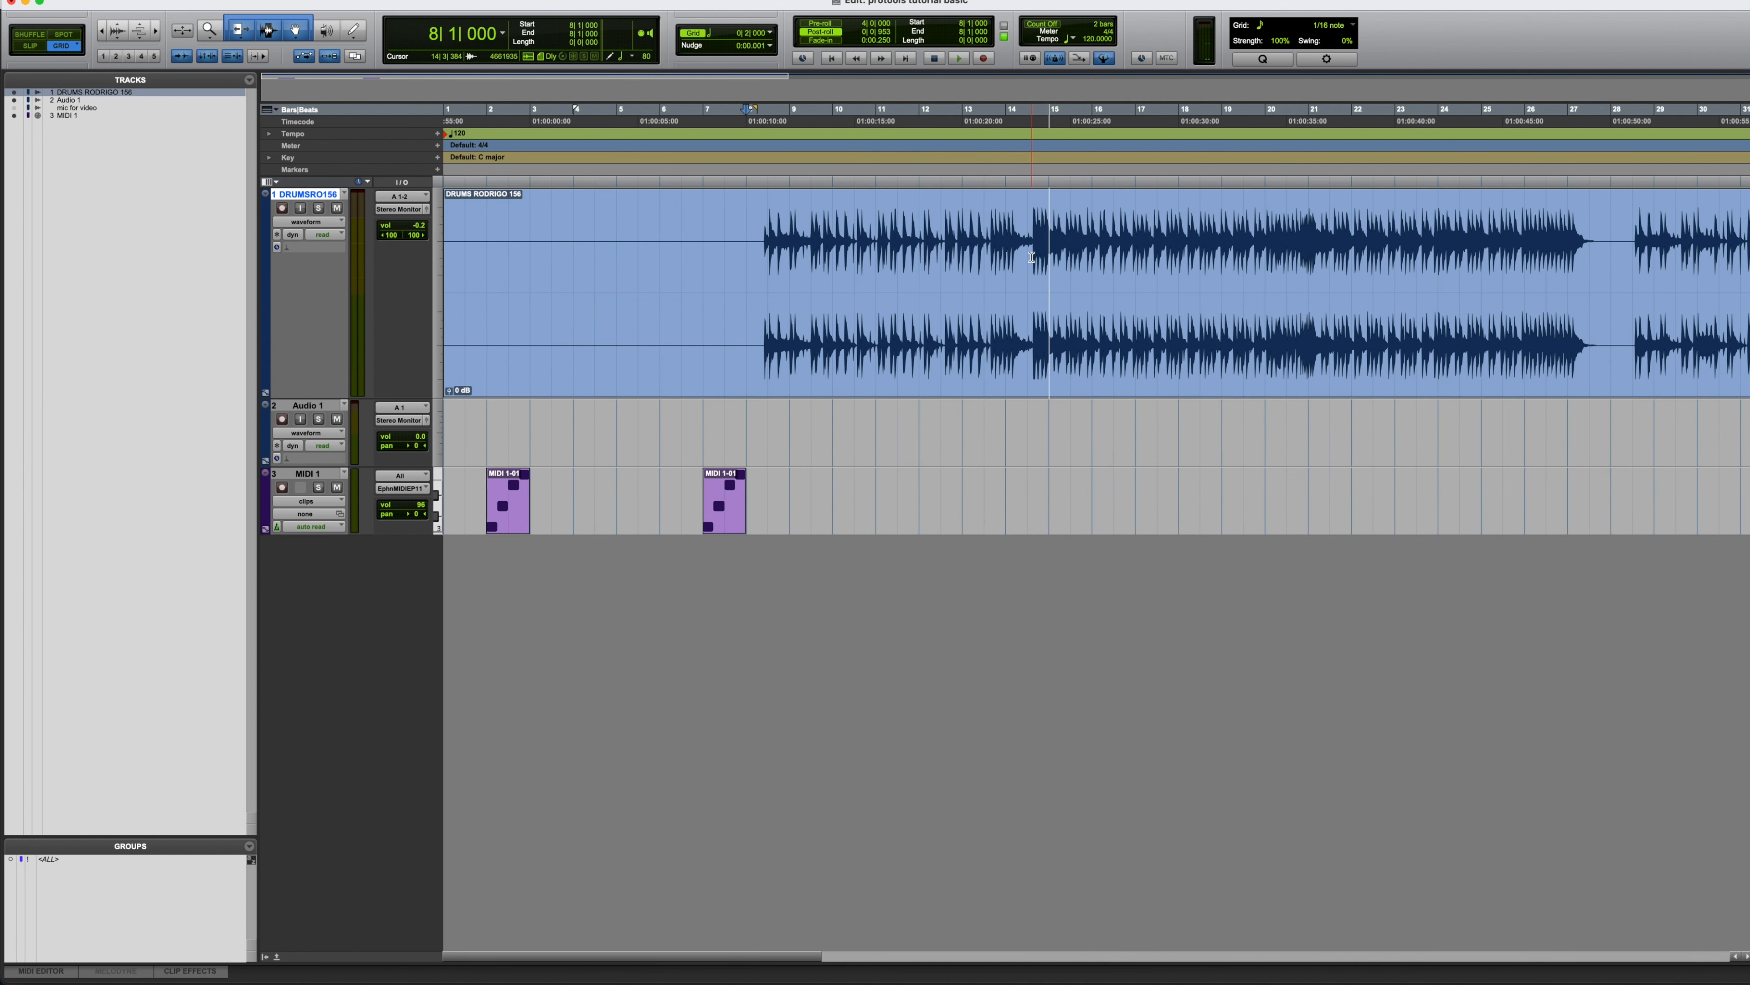
left_click(865, 247)
key("super+bracketright")
key("super+bracketleft")
left_click(848, 267)
key("super+bracketleft")
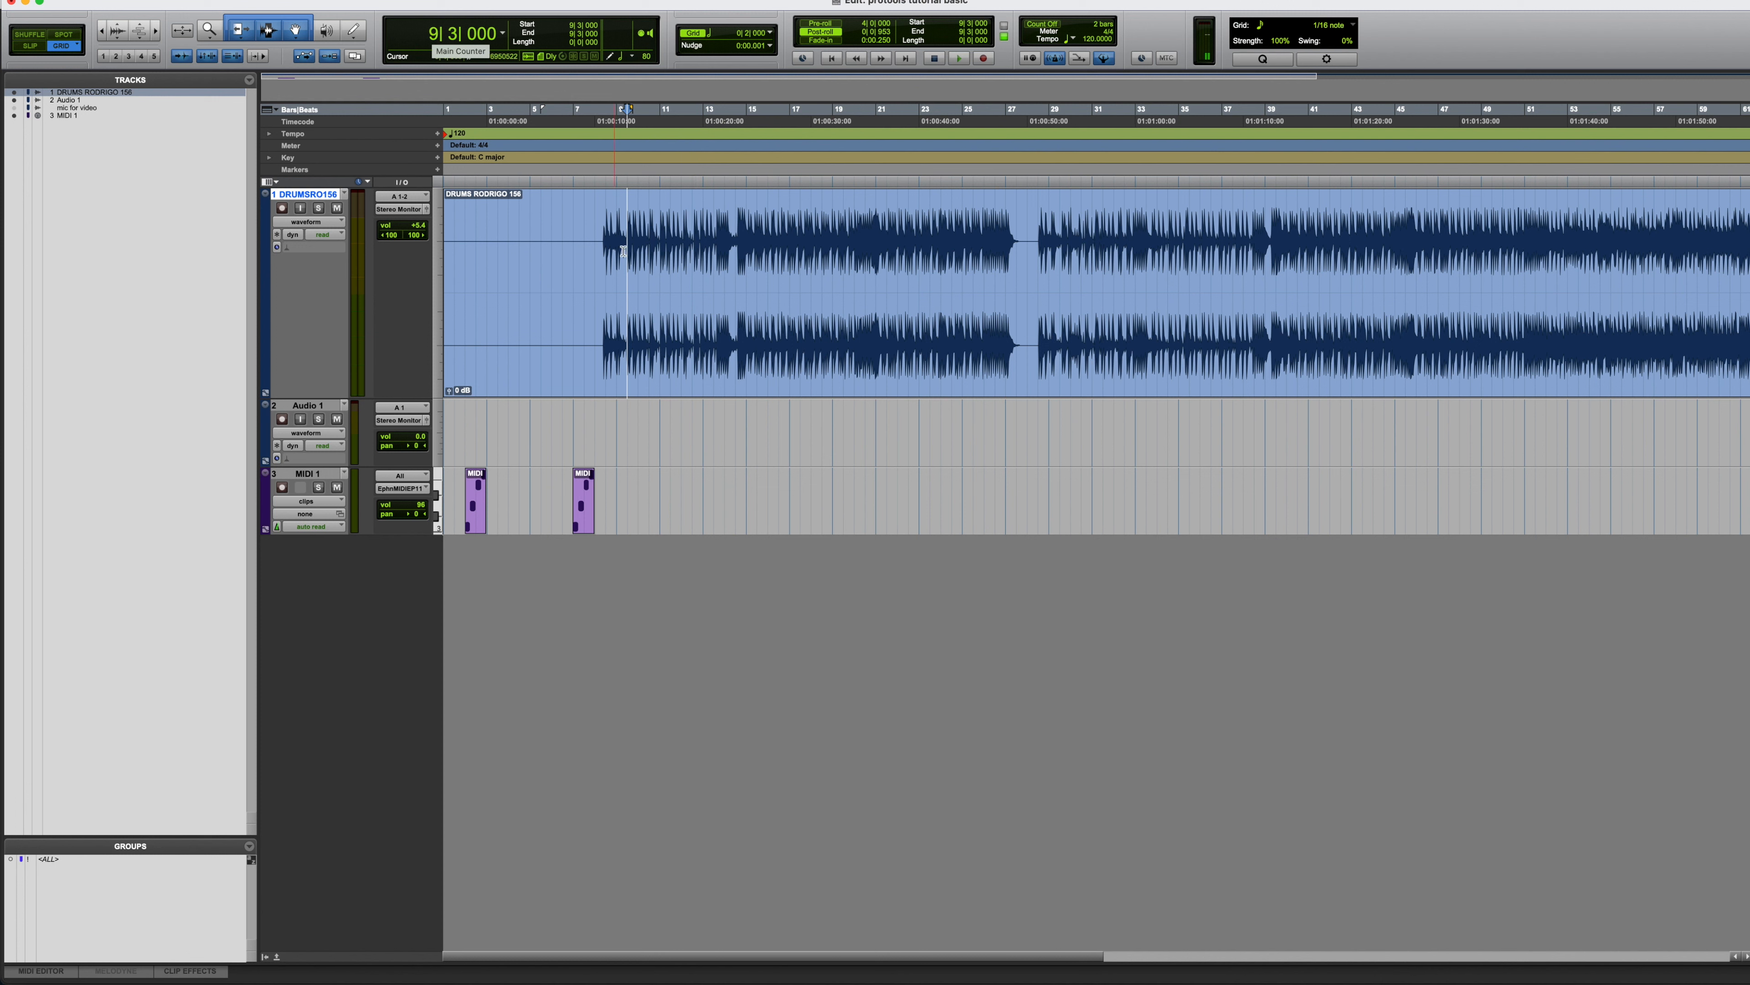
Place the edit cursor at 4|3|000, then relocate it by entering bar 10 in the Main Counter
mouse_move(522, 245)
left_mouse_down()
mouse_move(586, 247)
mouse_move(522, 247)
left_mouse_up()
left_click(434, 41)
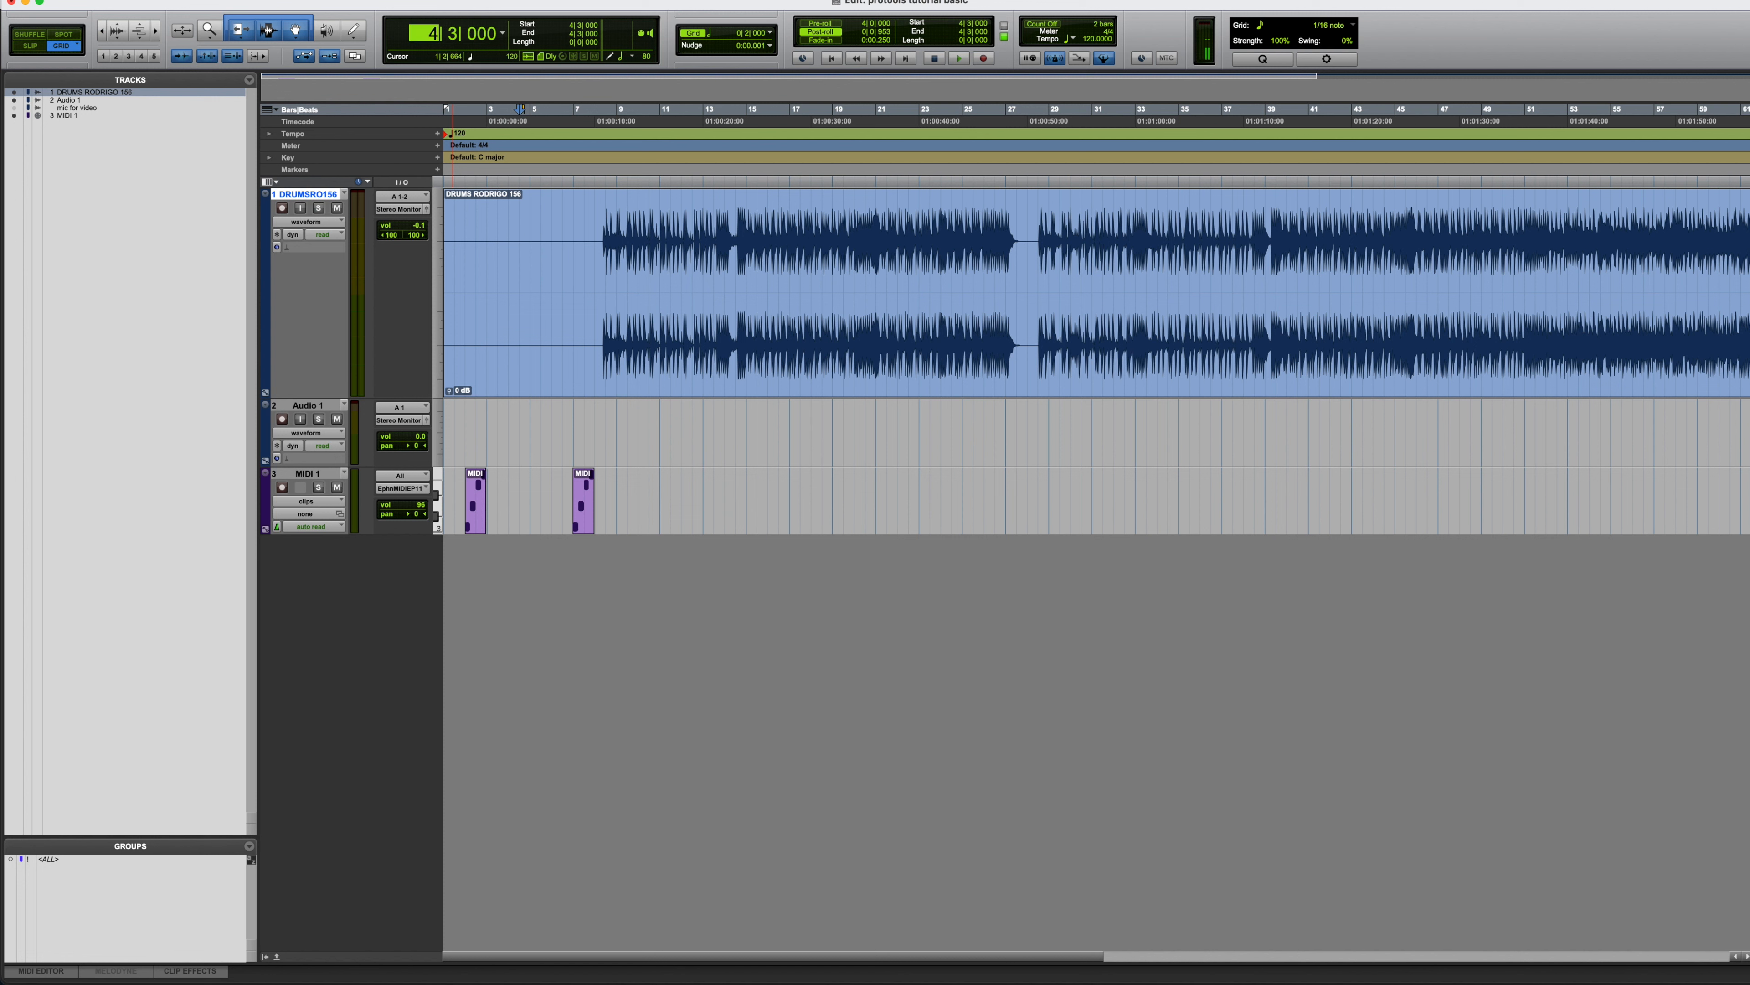
type("10")
key("Return")
Select the drum clip from 6|1|000 to 14|1|000, a length of eight bars
left_click(562, 241)
left_click_drag(551, 220, 720, 233)
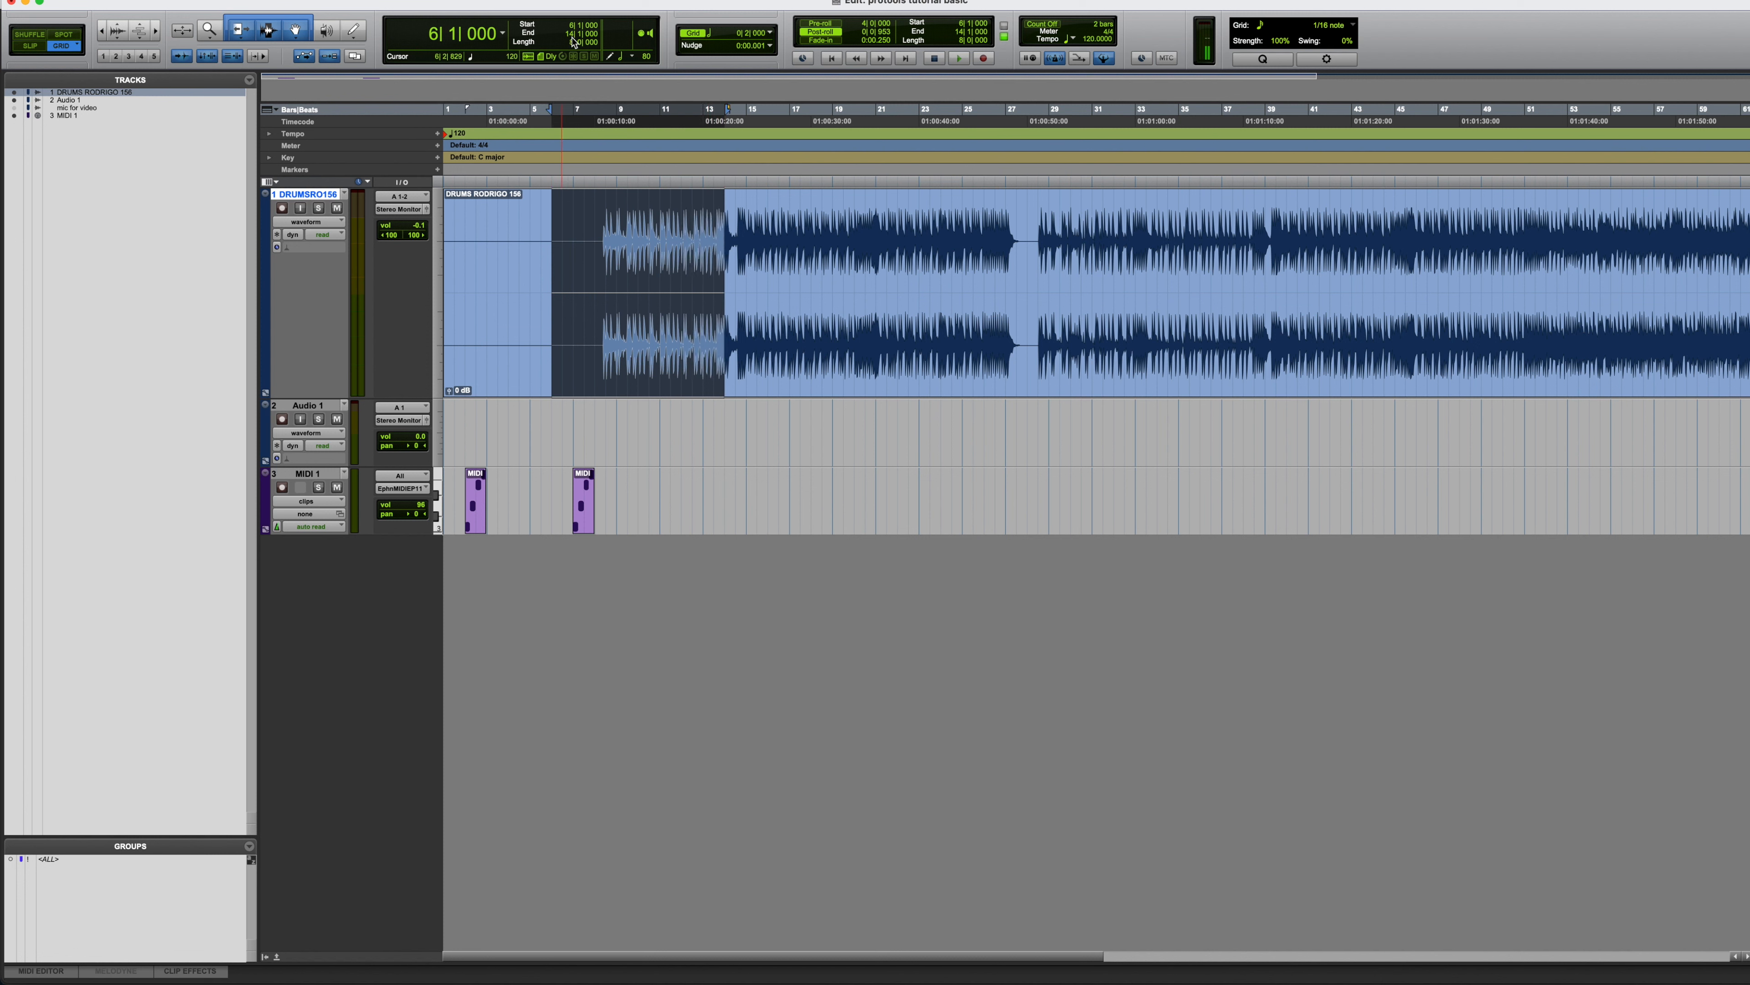
left_click_drag(626, 253, 585, 255)
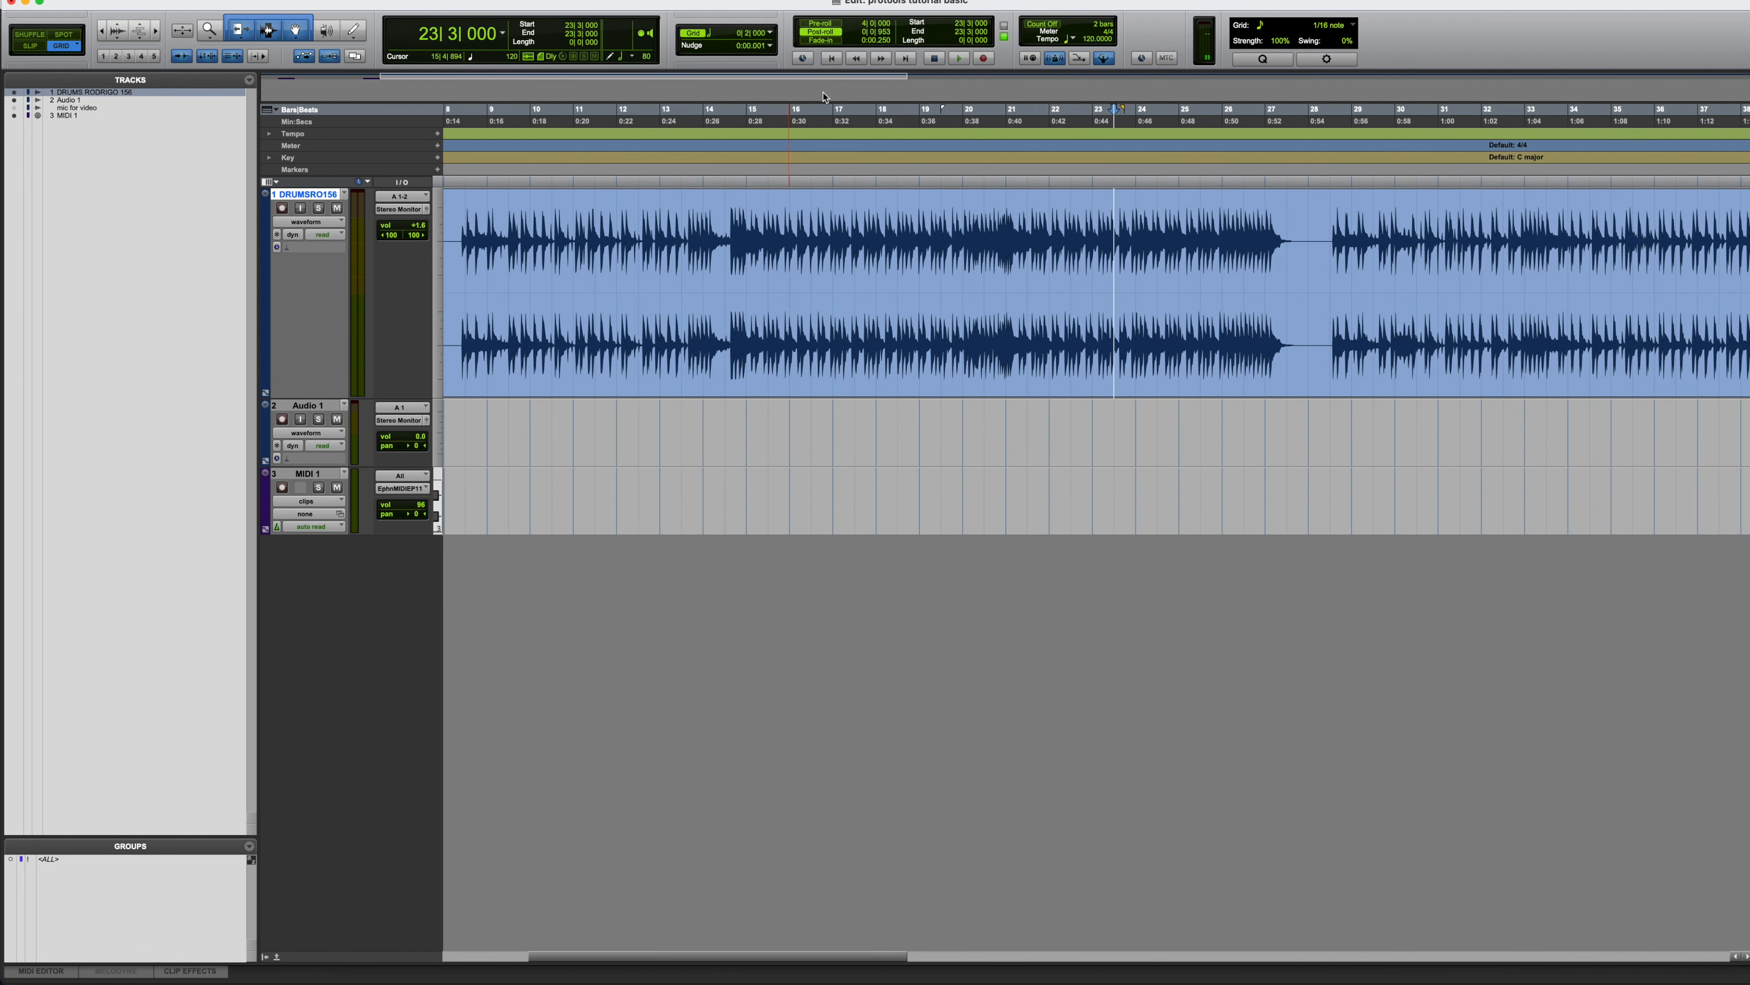
Place the edit cursor at 14|1|000 and toggle the display of the timeline's grid lines off and on
left_click(711, 209)
key("t")
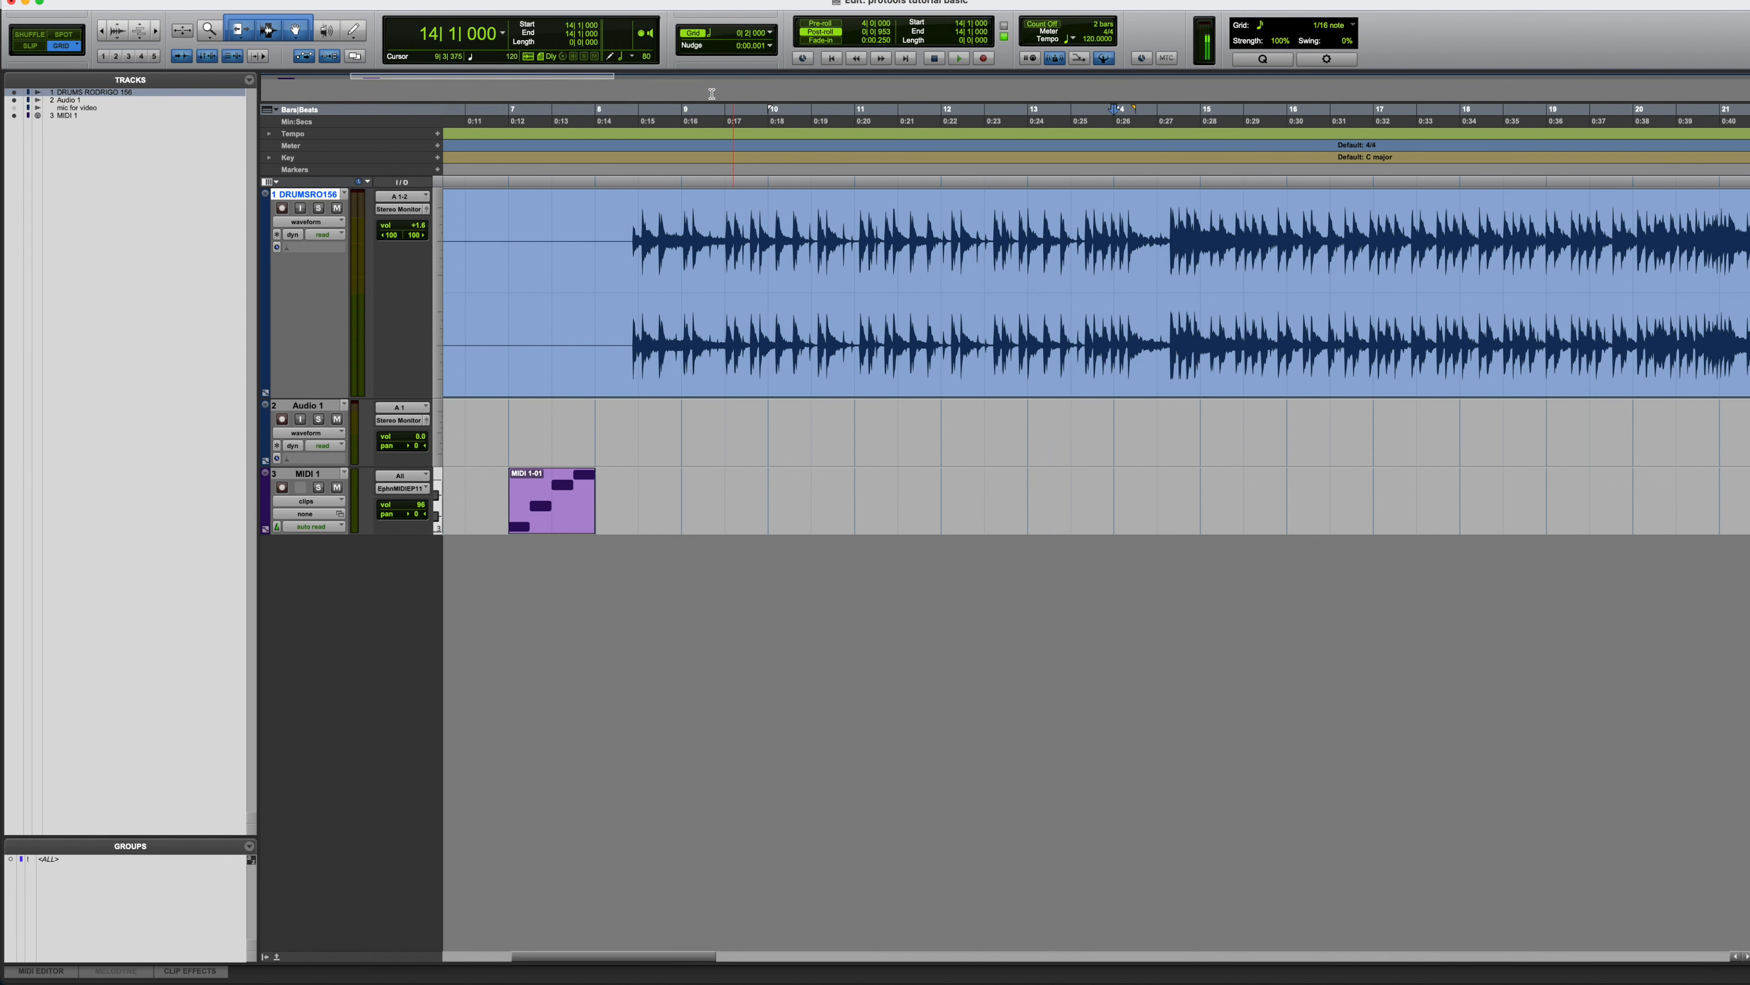
left_click(694, 38)
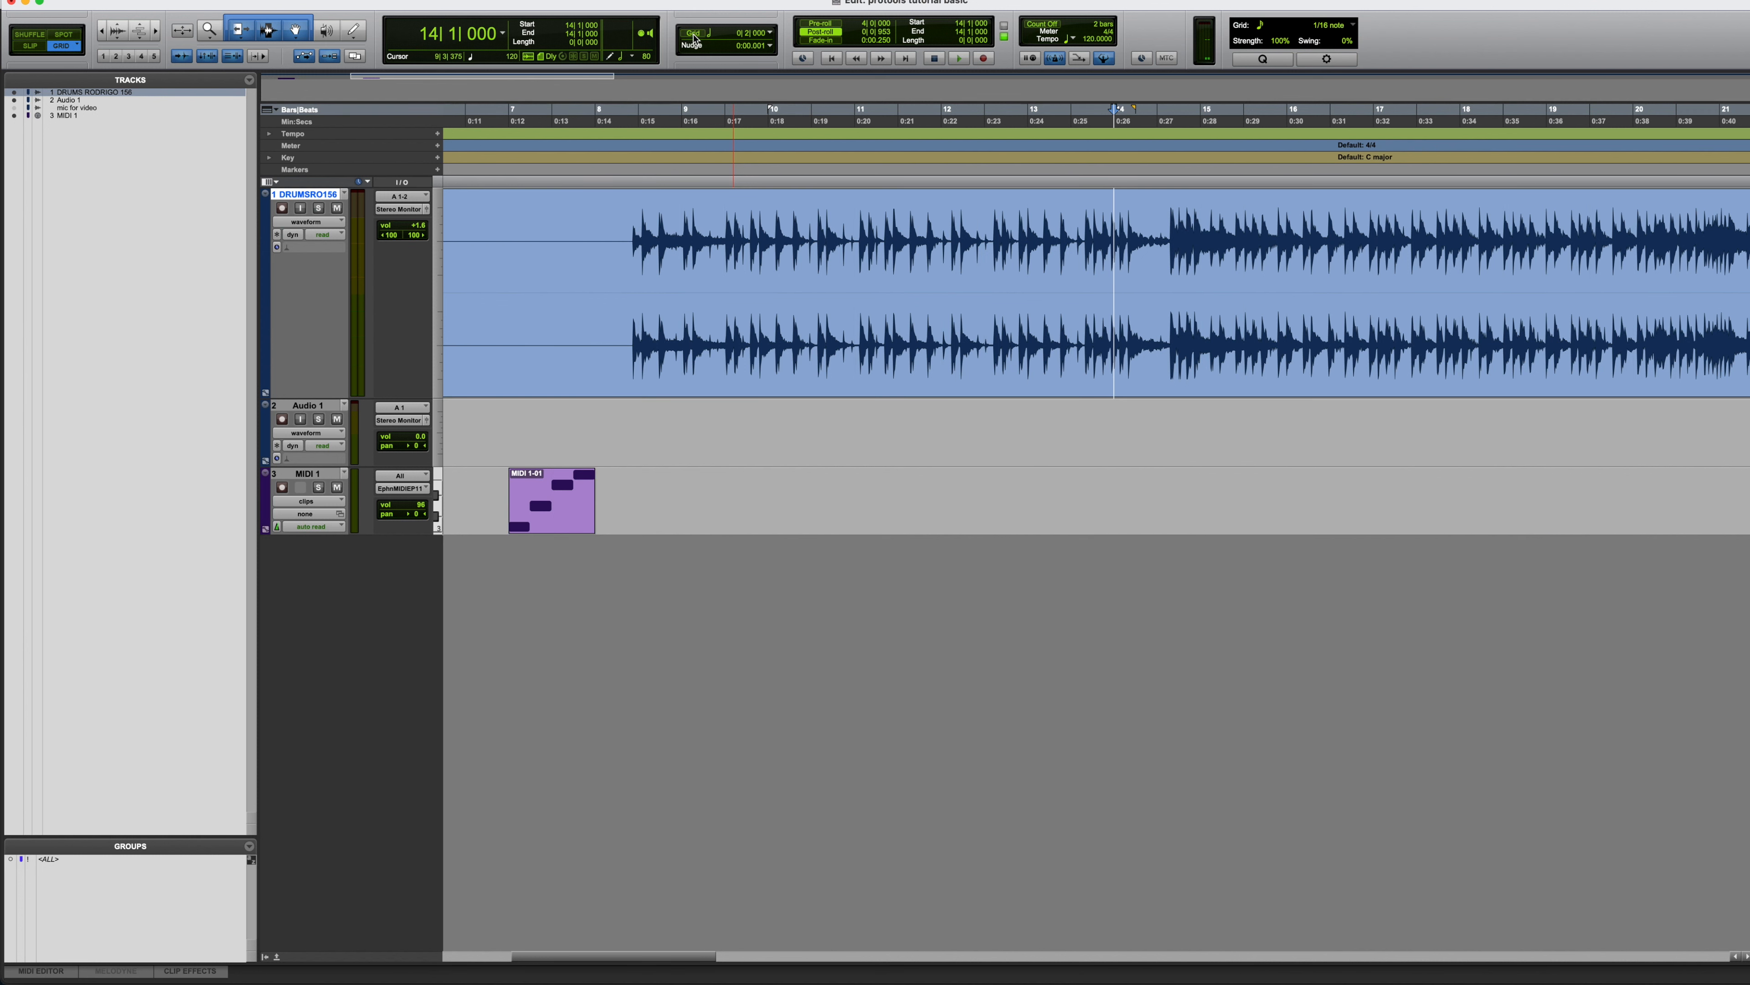
left_click(694, 37)
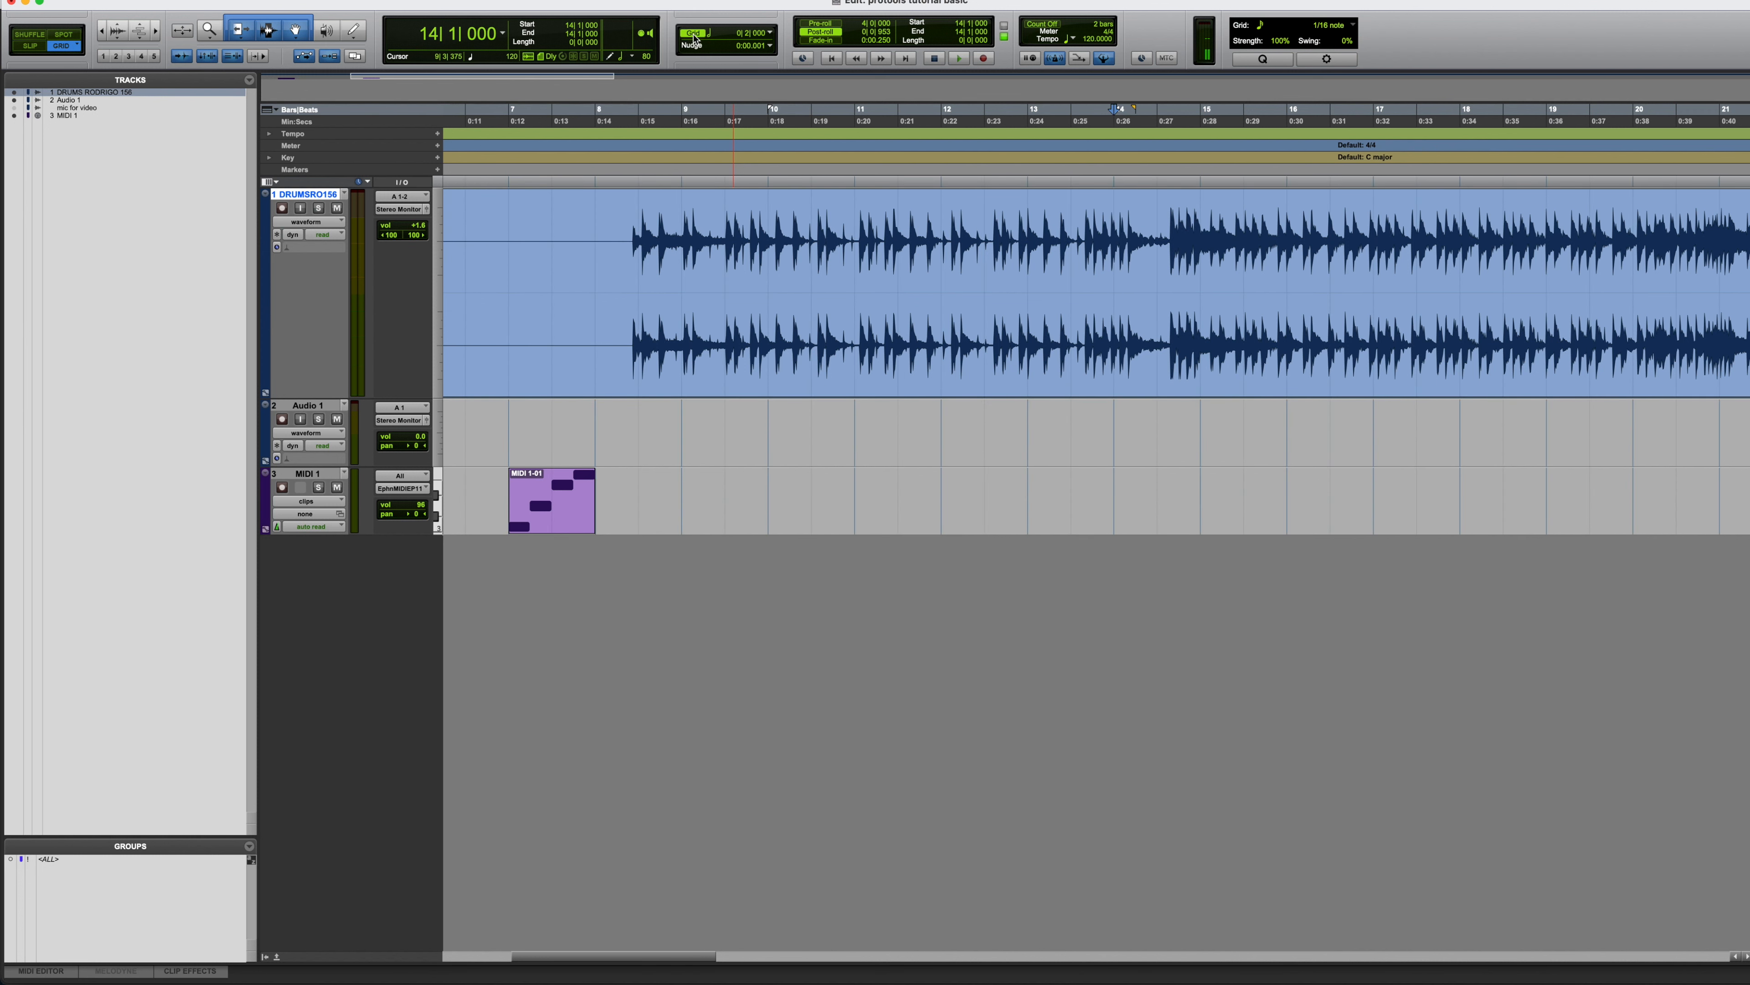
left_click(694, 37)
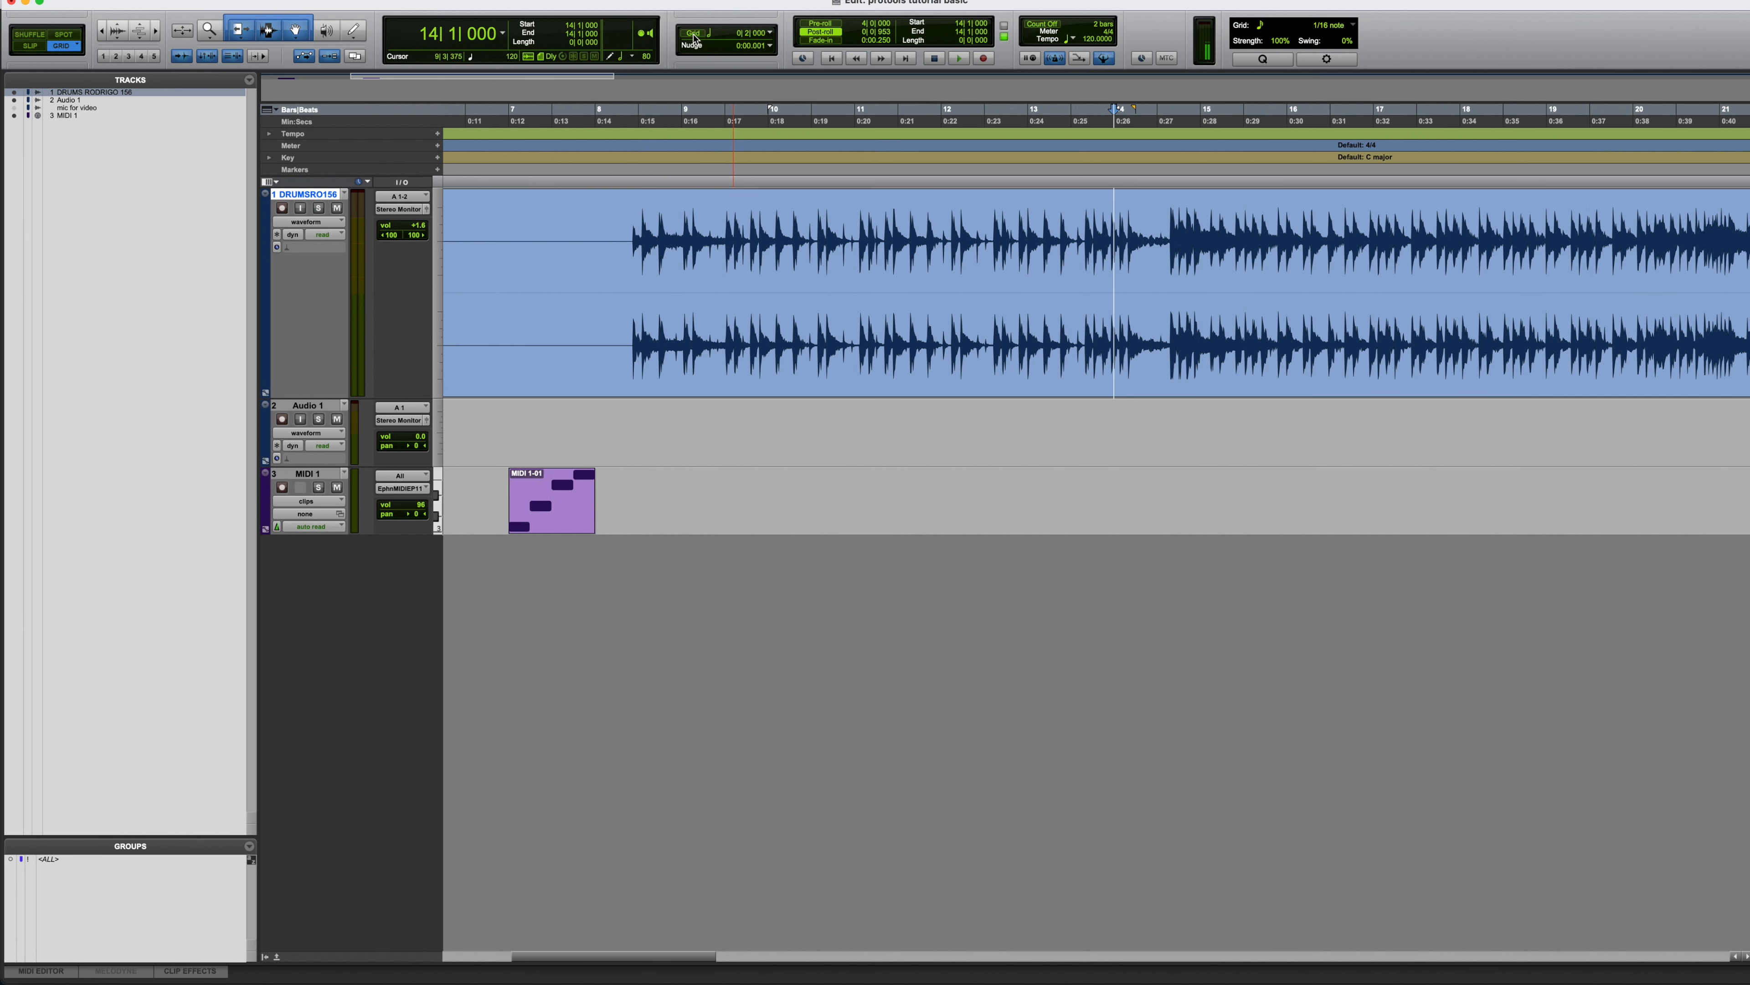
Set the Grid value to 1 bar, then change it to a 1/4 note
left_click(769, 35)
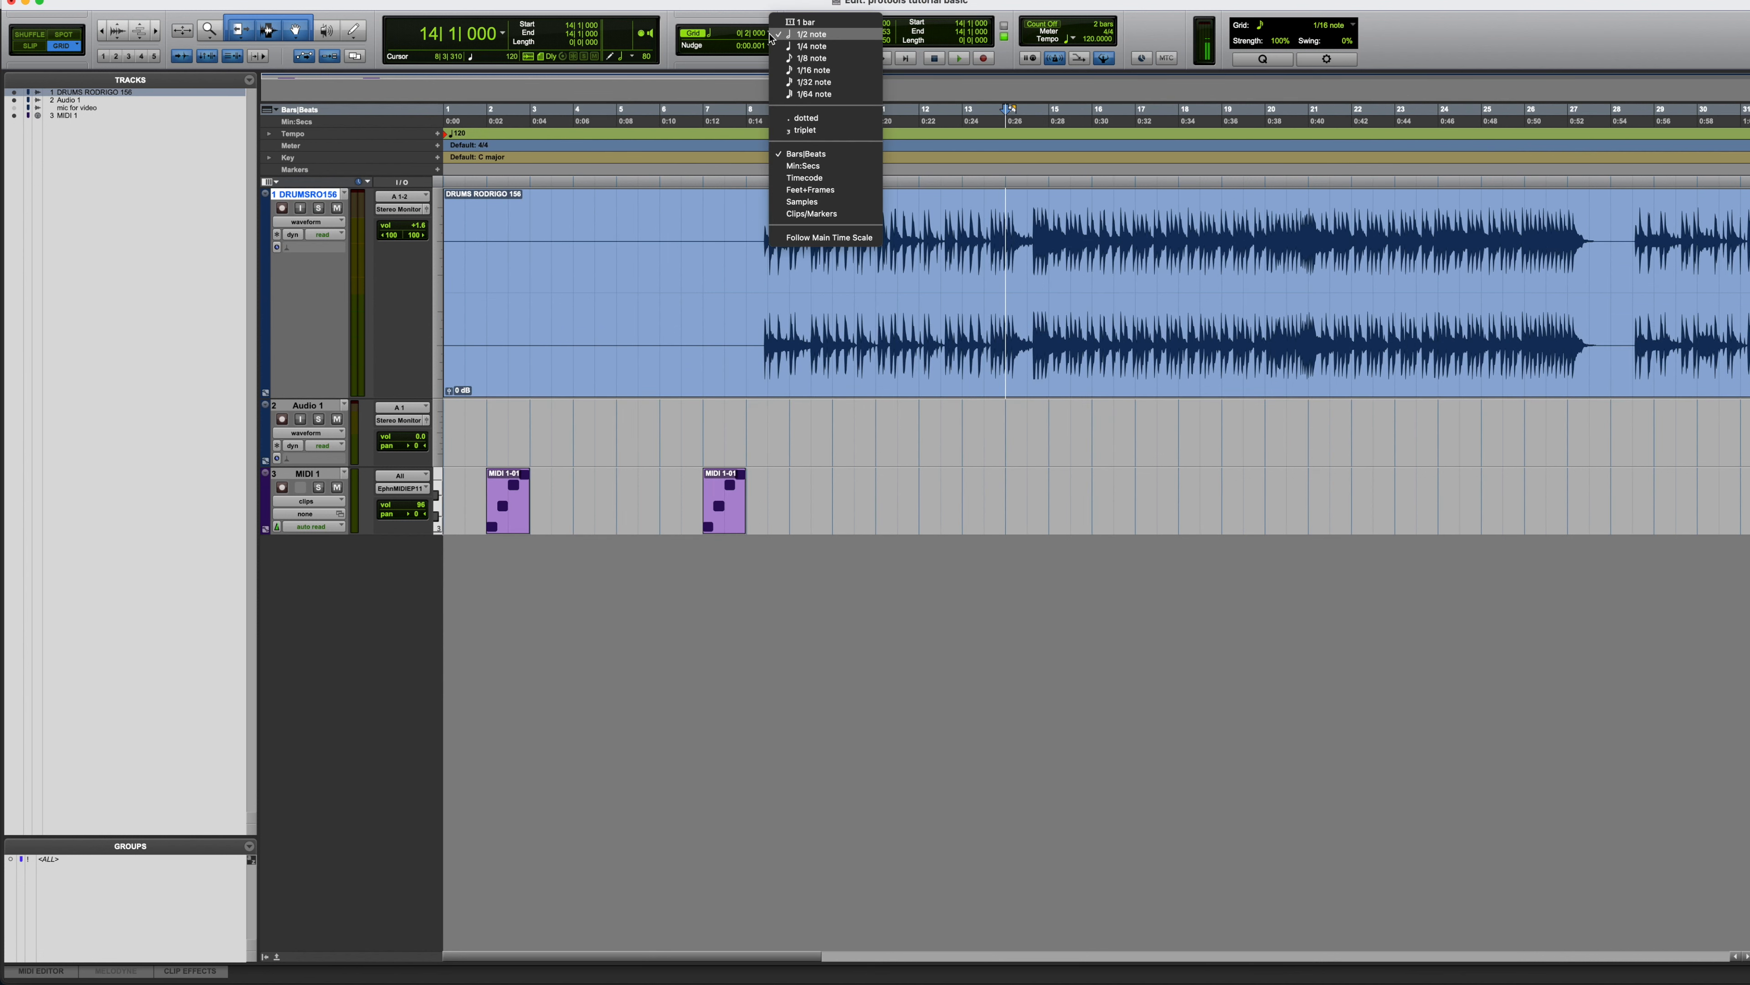
left_click(801, 22)
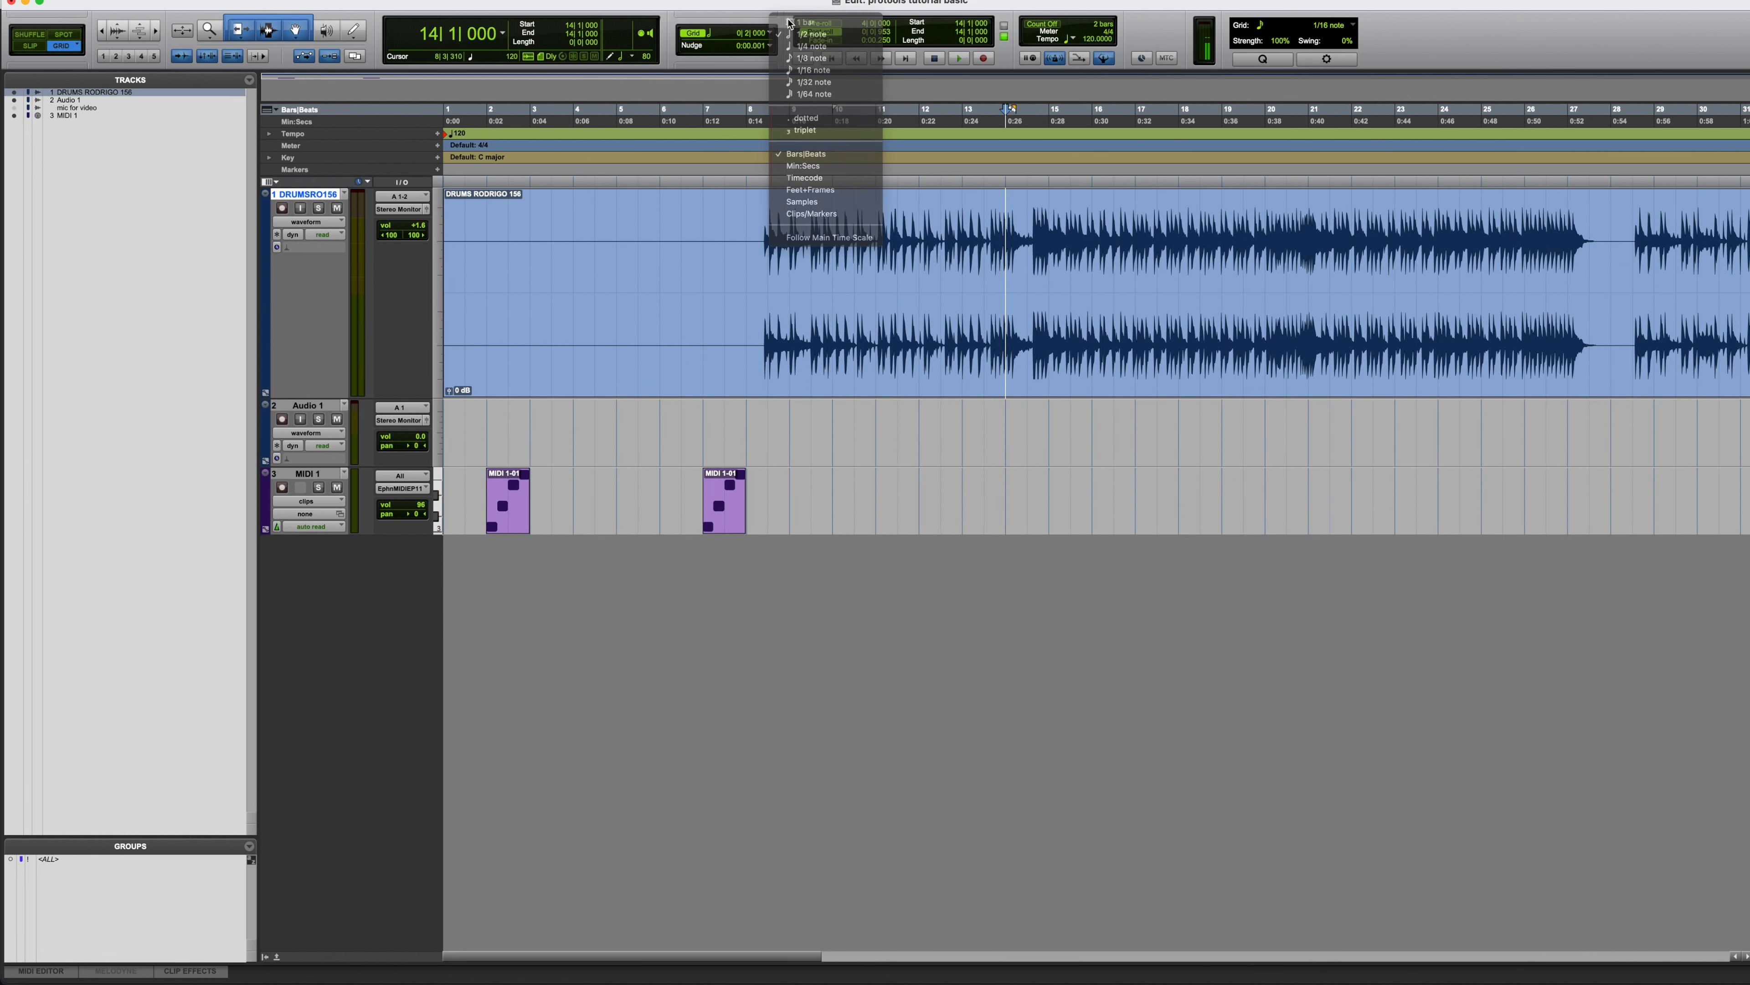
left_click(770, 34)
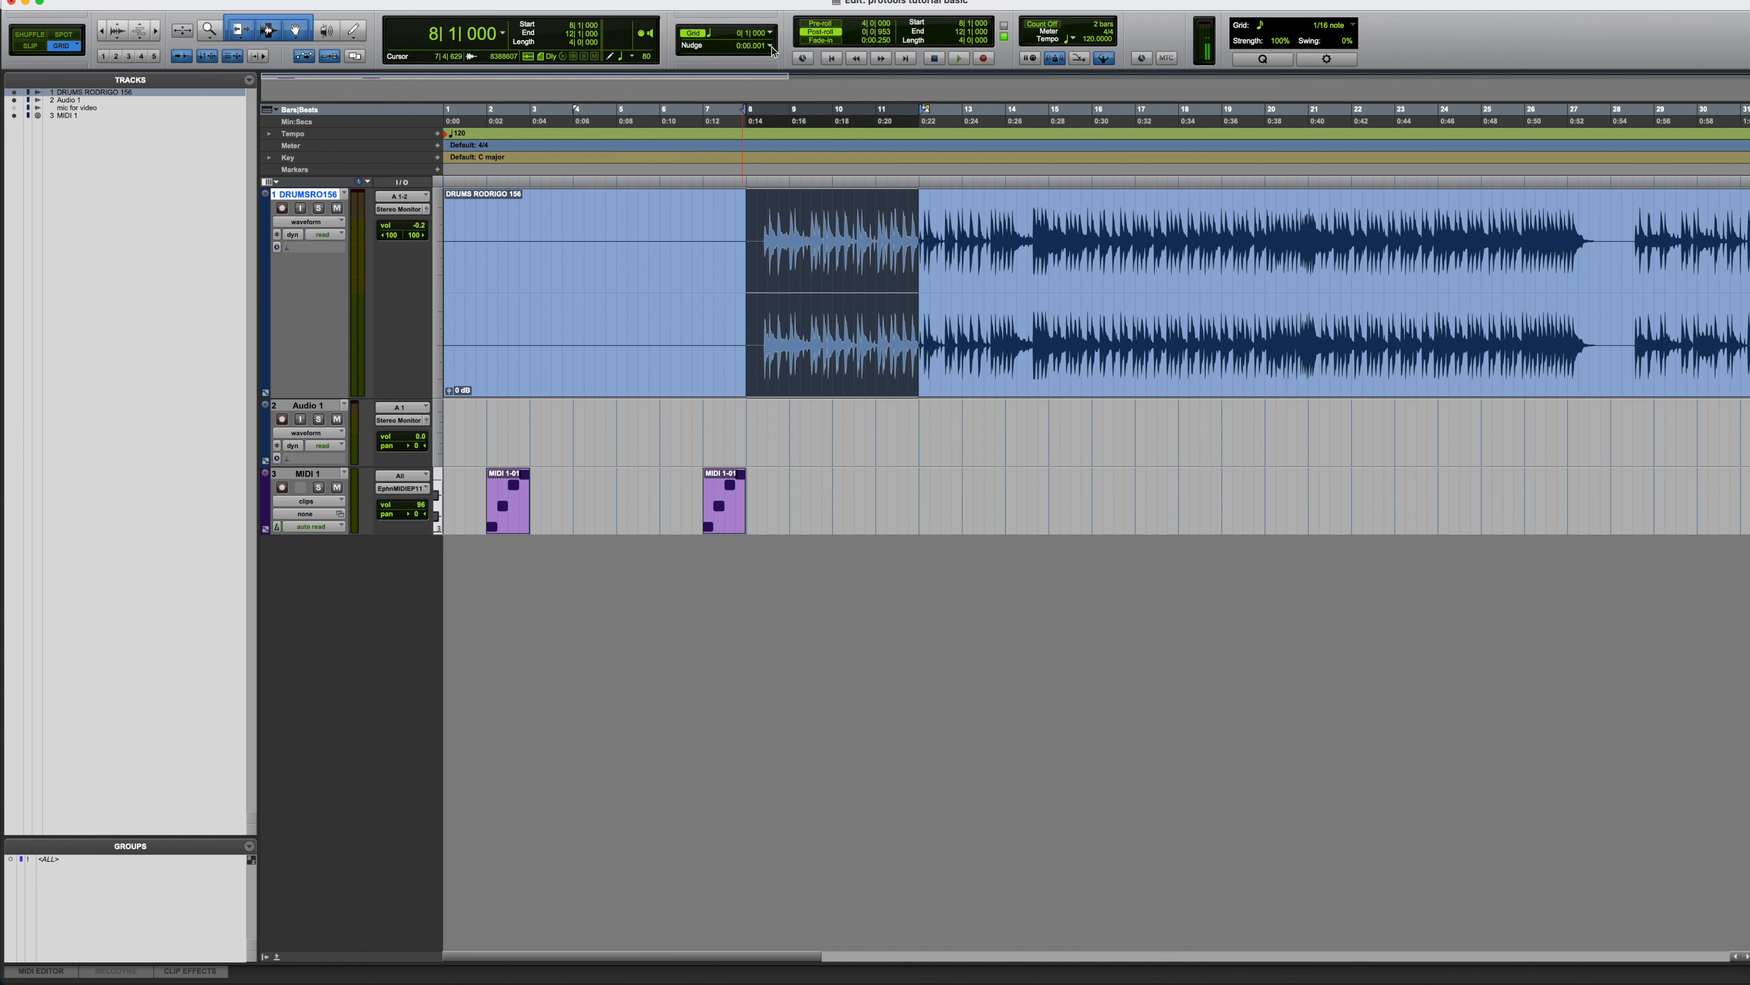
Switch the Nudge scale to Bars|Beats, then return it to Min:Secs
left_click(770, 47)
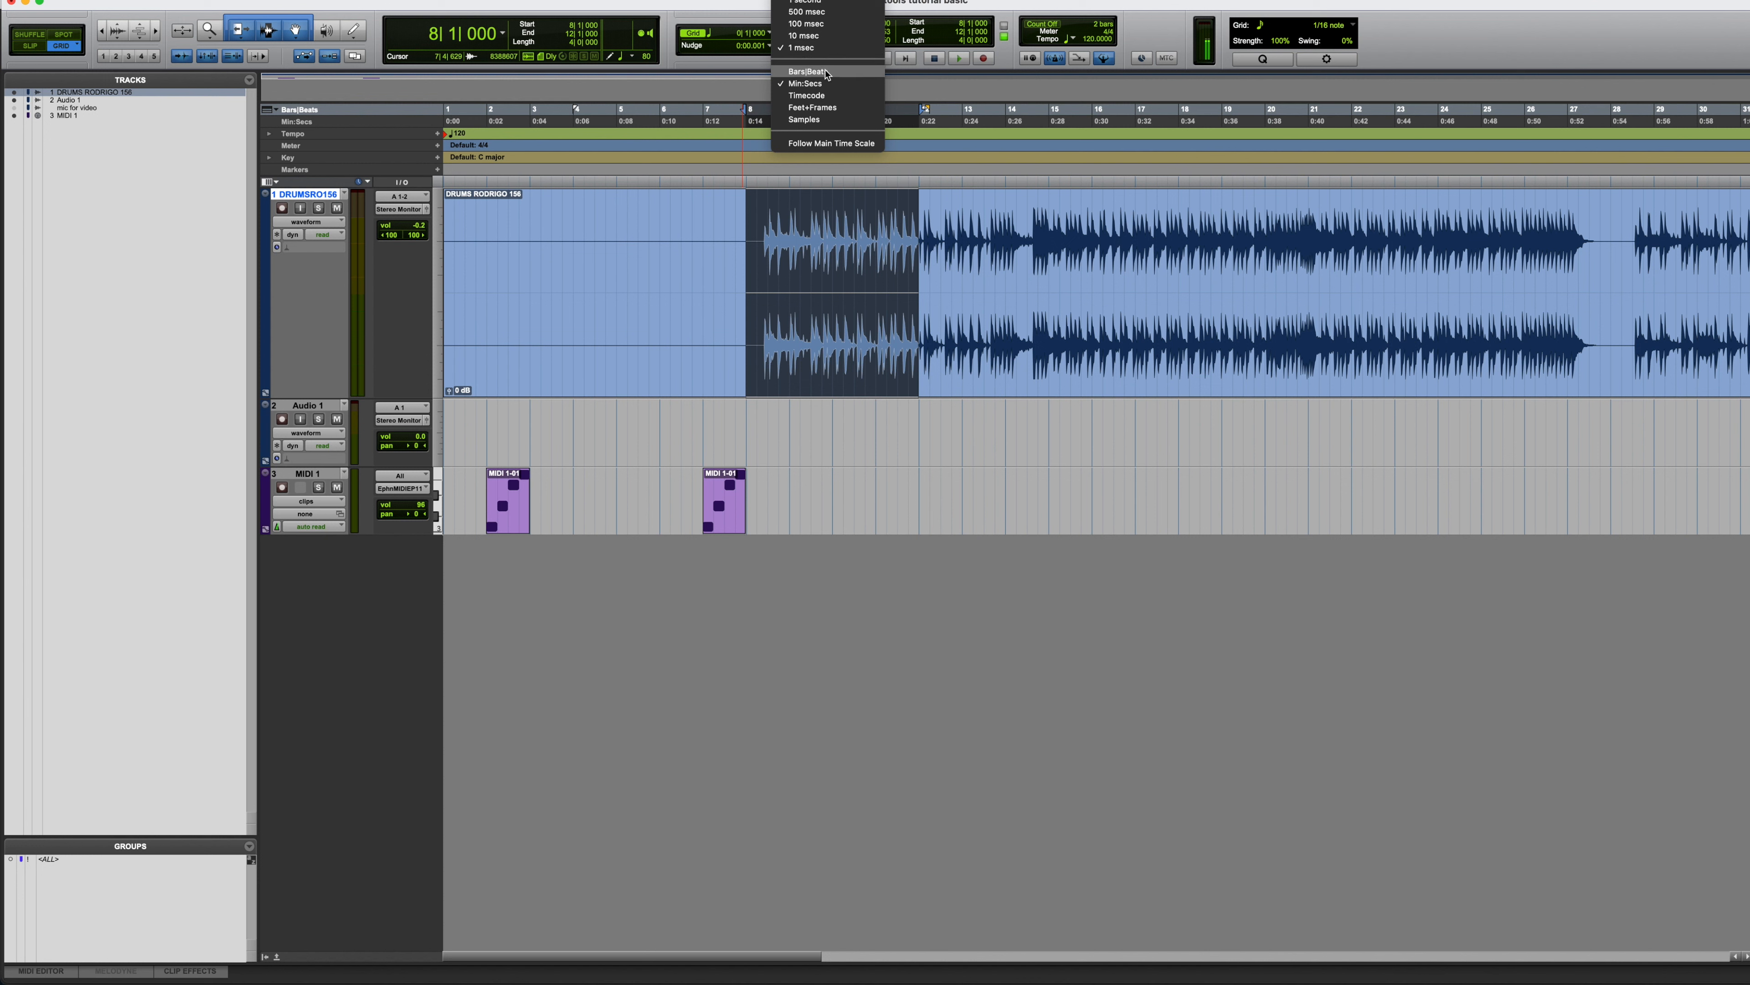
left_click(807, 71)
left_click(771, 46)
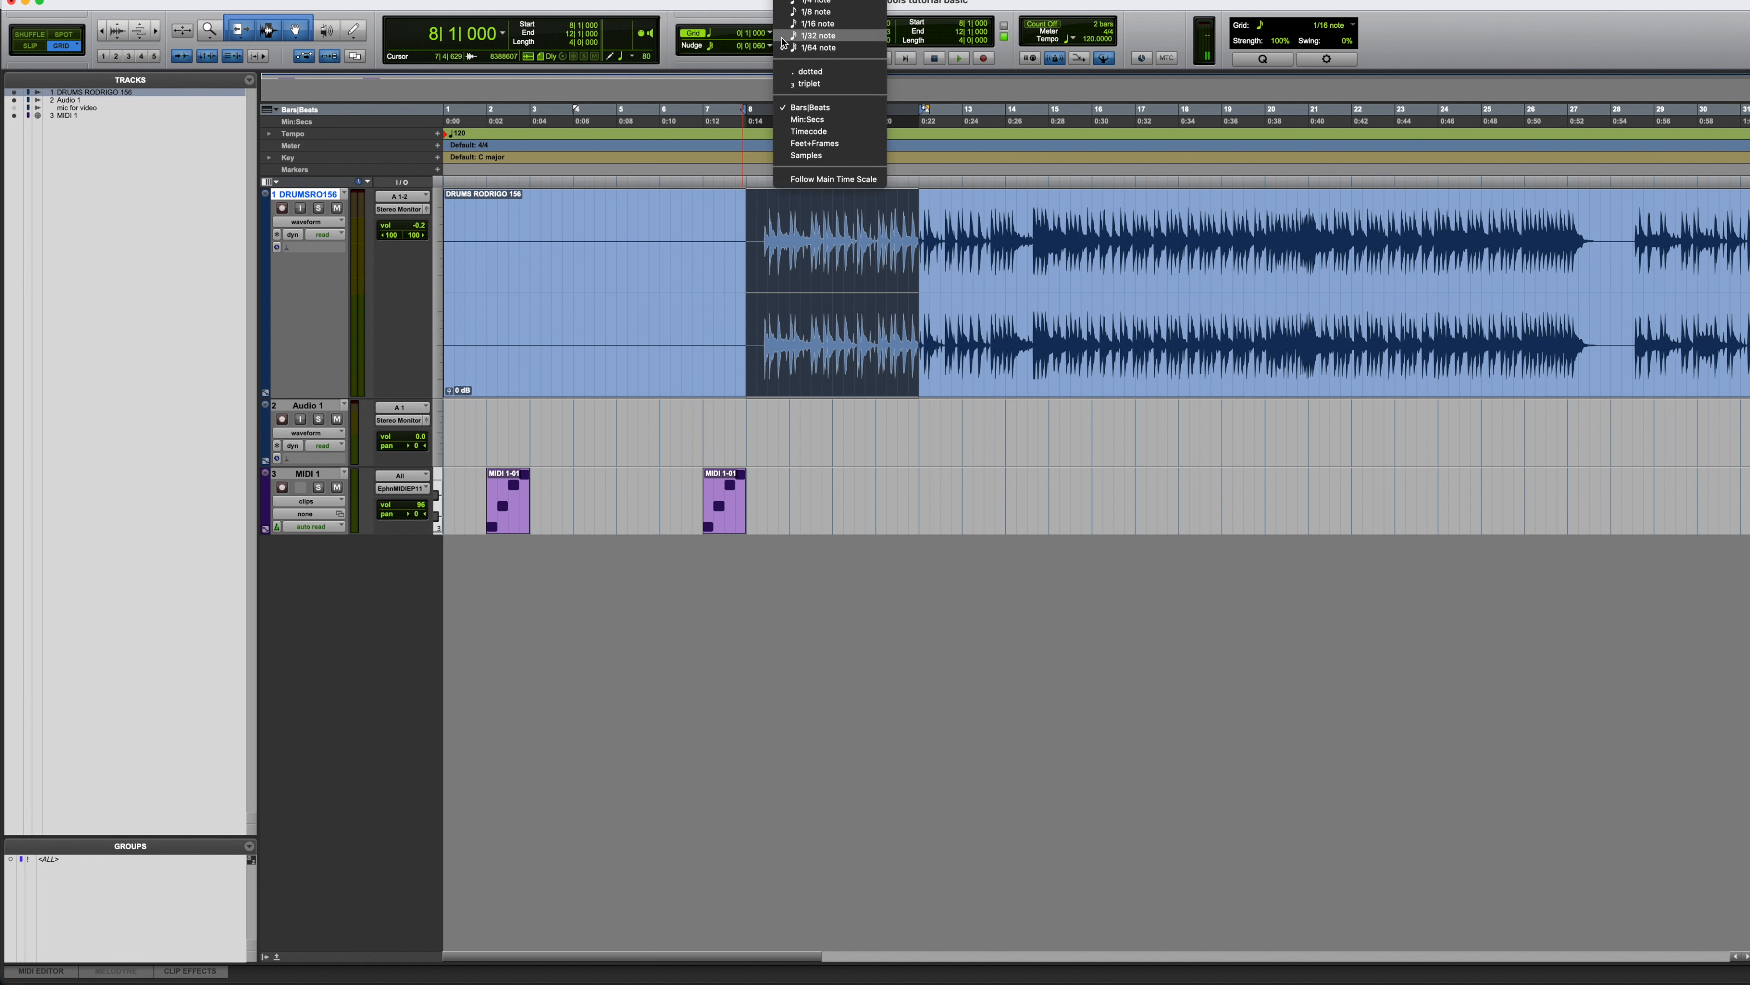
left_click(796, 120)
Switch the Grid scale to Min:Secs, then return it to Bars|Beats
left_click(770, 34)
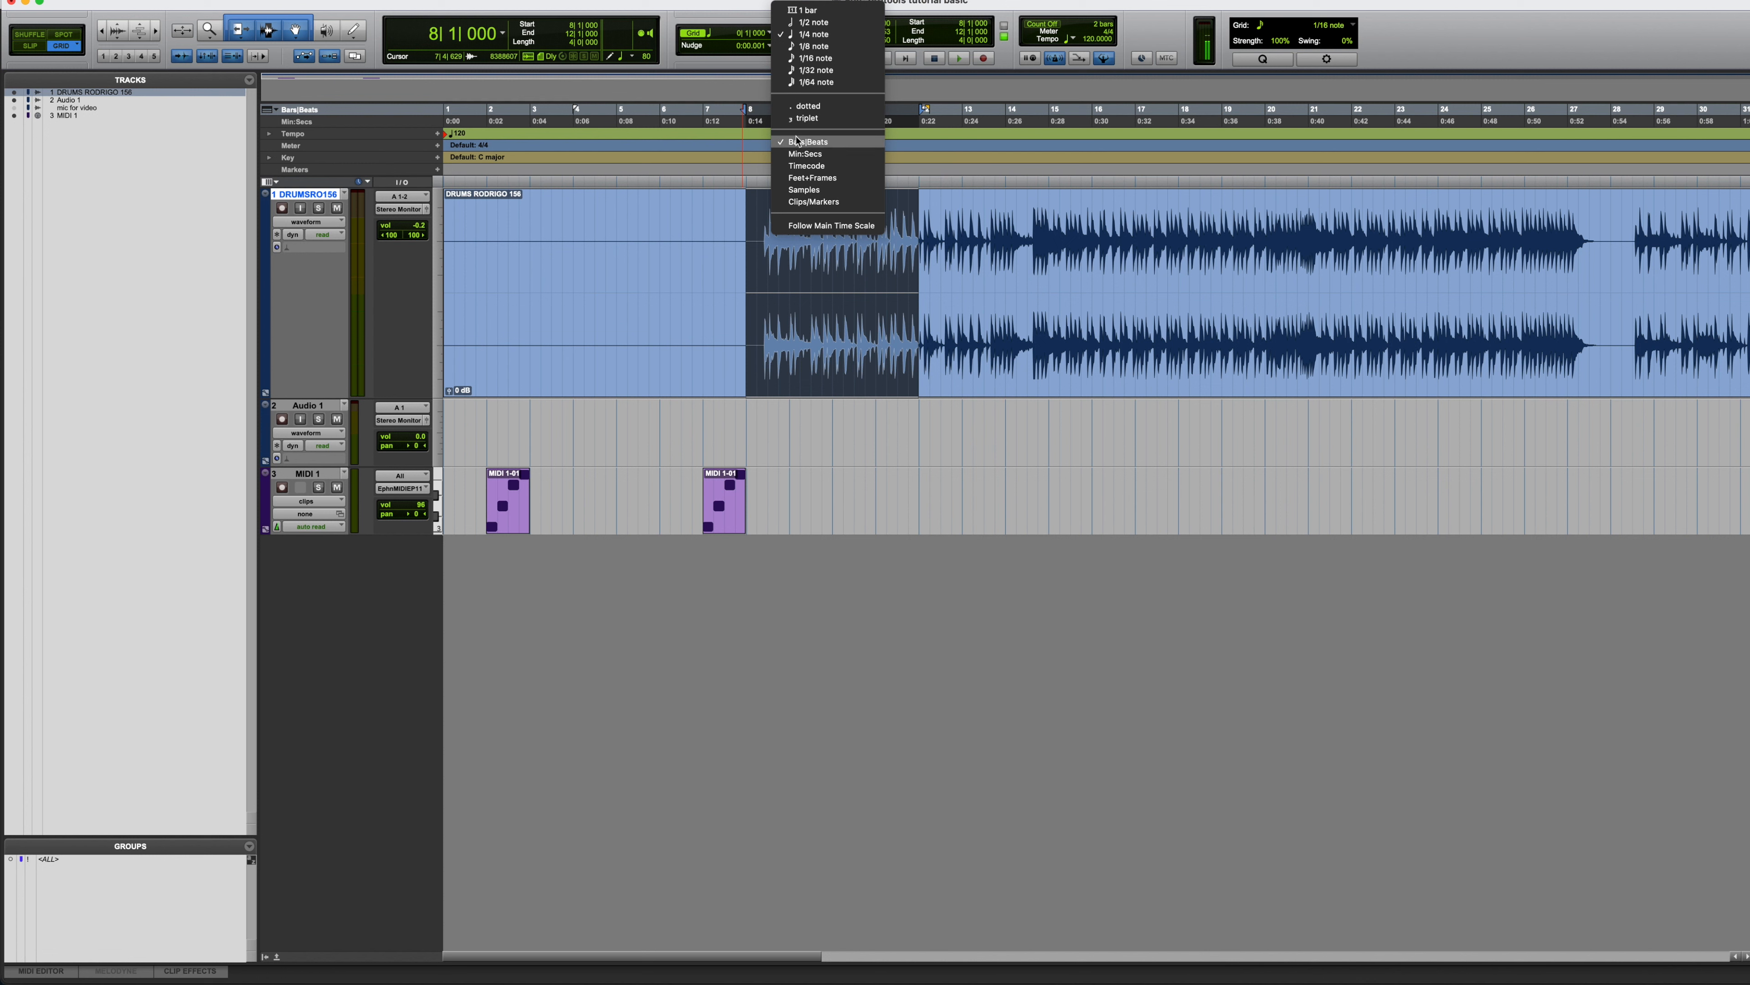
left_click(800, 155)
left_click(772, 35)
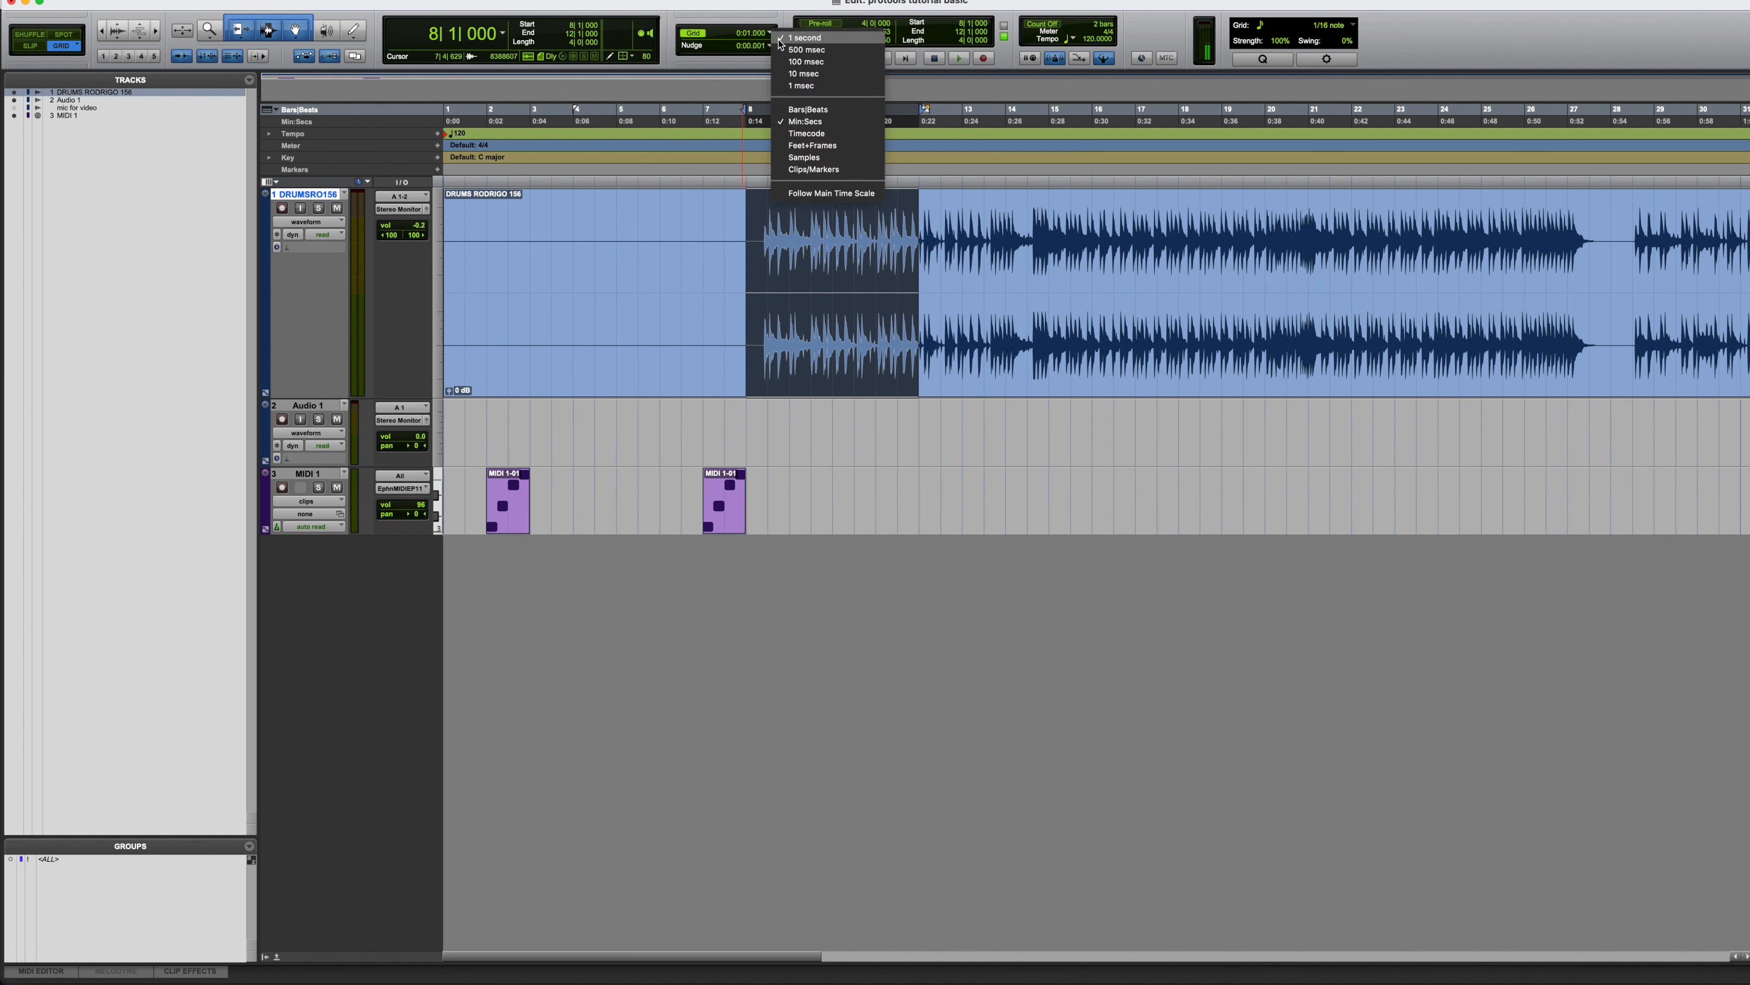
left_click(796, 112)
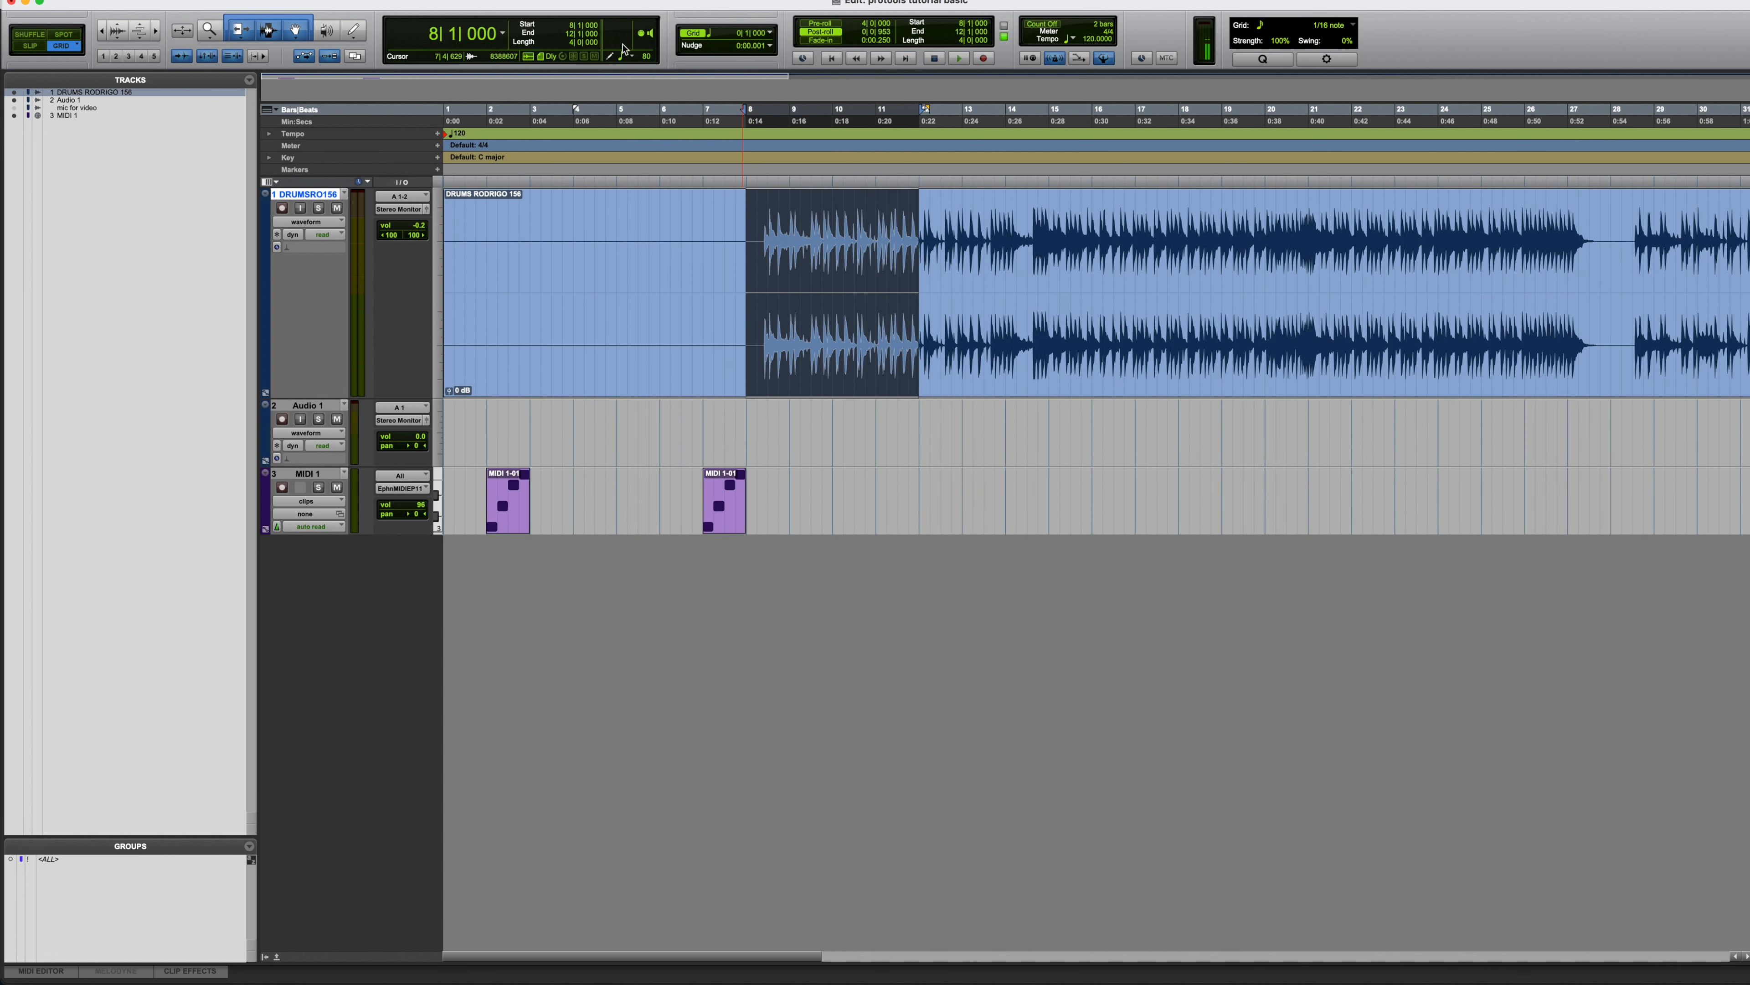
Switch the Nudge scale to Bars|Beats and back to Min:Secs, then set the Nudge value to 10 msec
left_click(772, 48)
left_click(793, 68)
left_click(771, 48)
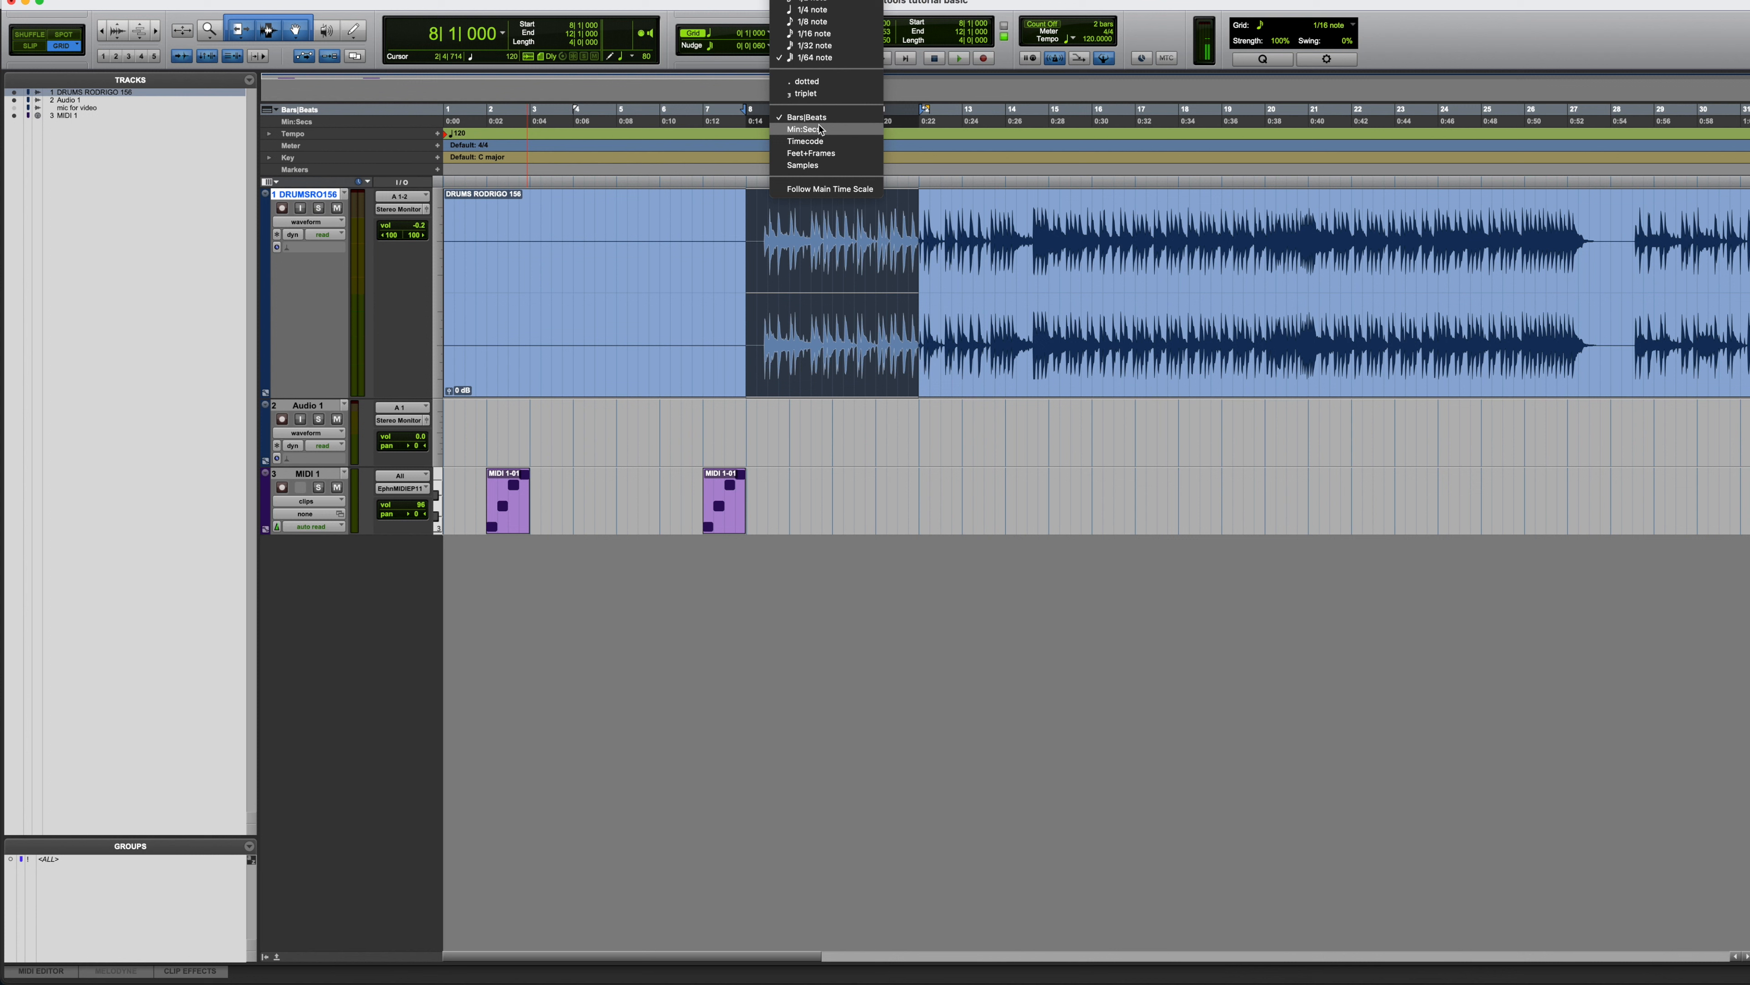
left_click(804, 120)
left_click(771, 46)
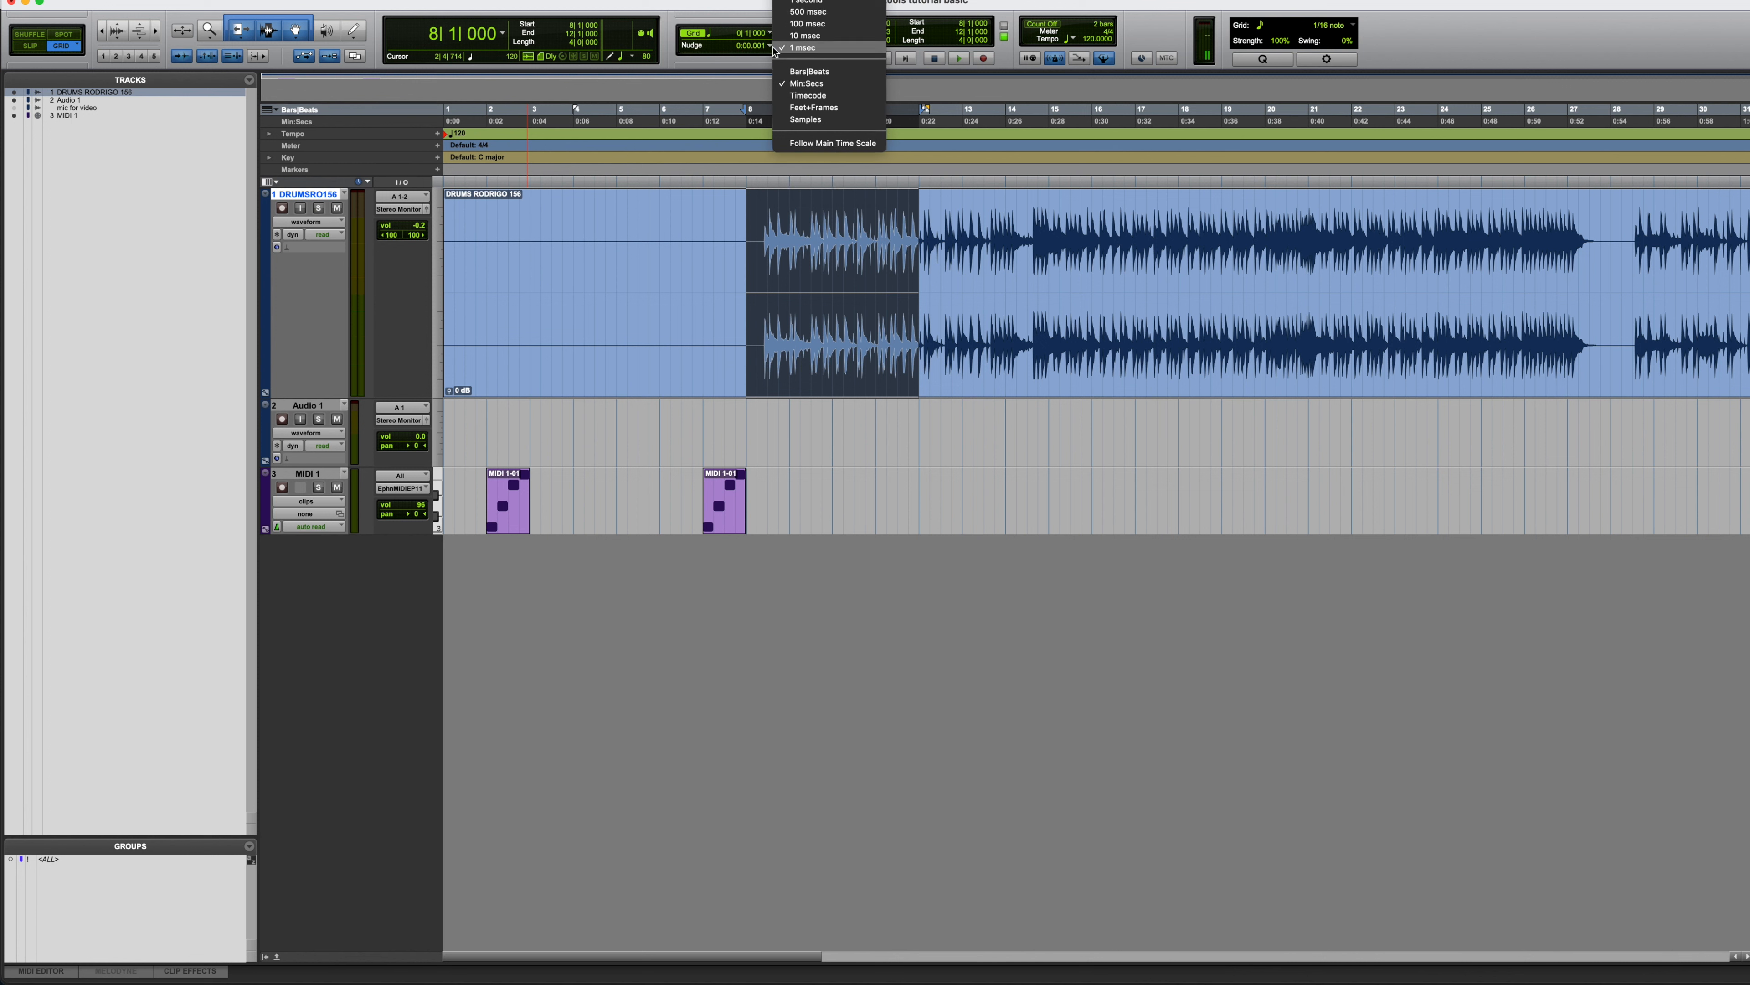
left_click(805, 35)
Select the drum clip from 8|3|000 to 10|1|000 and separate that section into its own clip
left_click(771, 250)
left_click_drag(771, 249, 833, 250)
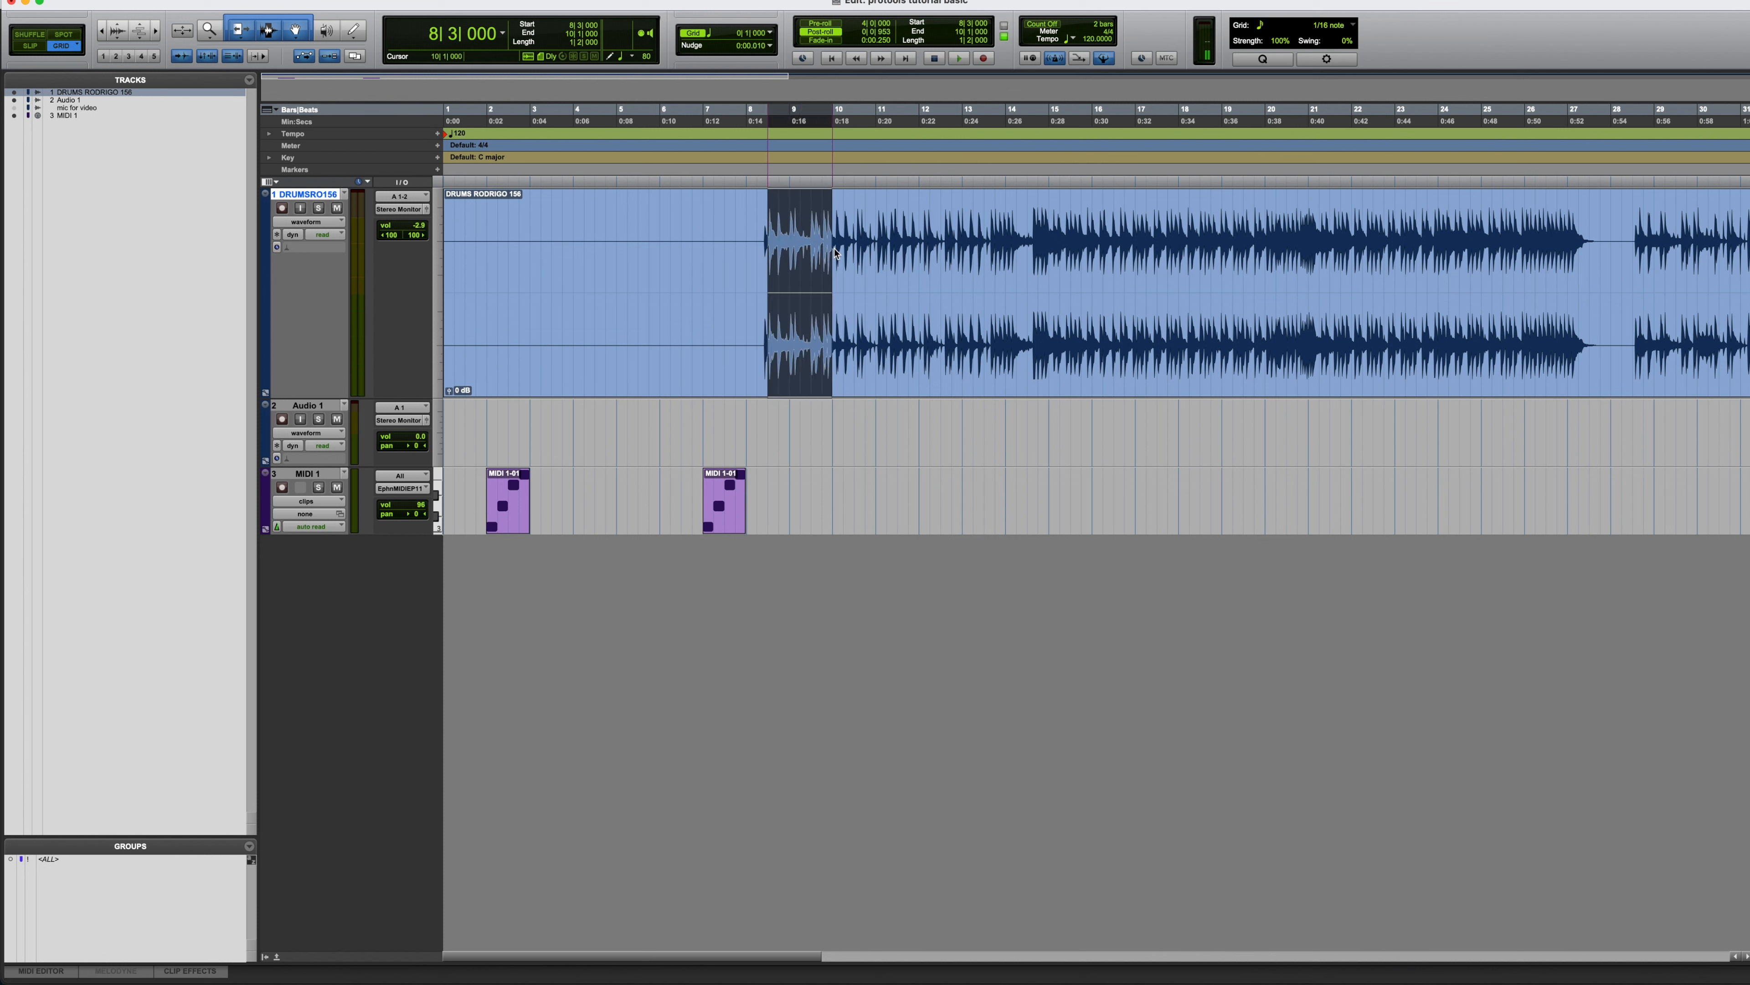
key("super+e")
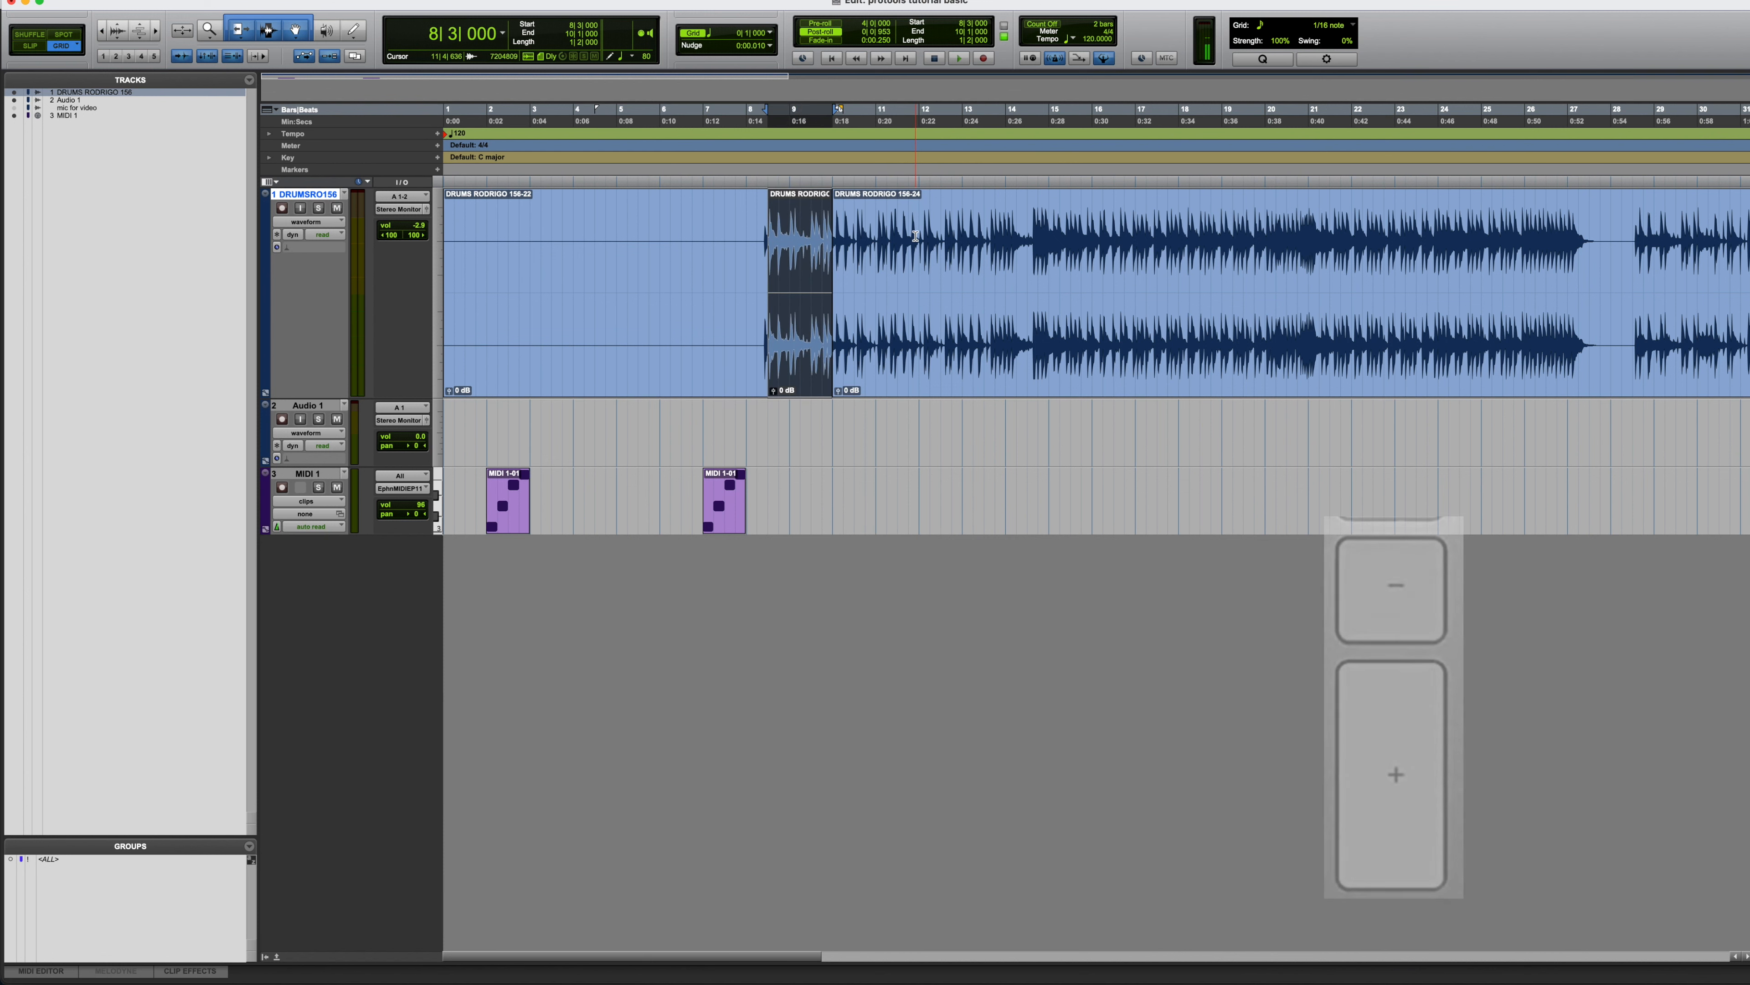
Nudge the separated drum clip later repeatedly in 10 msec increments
key("super+bracketright")
key("super+bracketright")
scroll(934, 259, "right", 5)
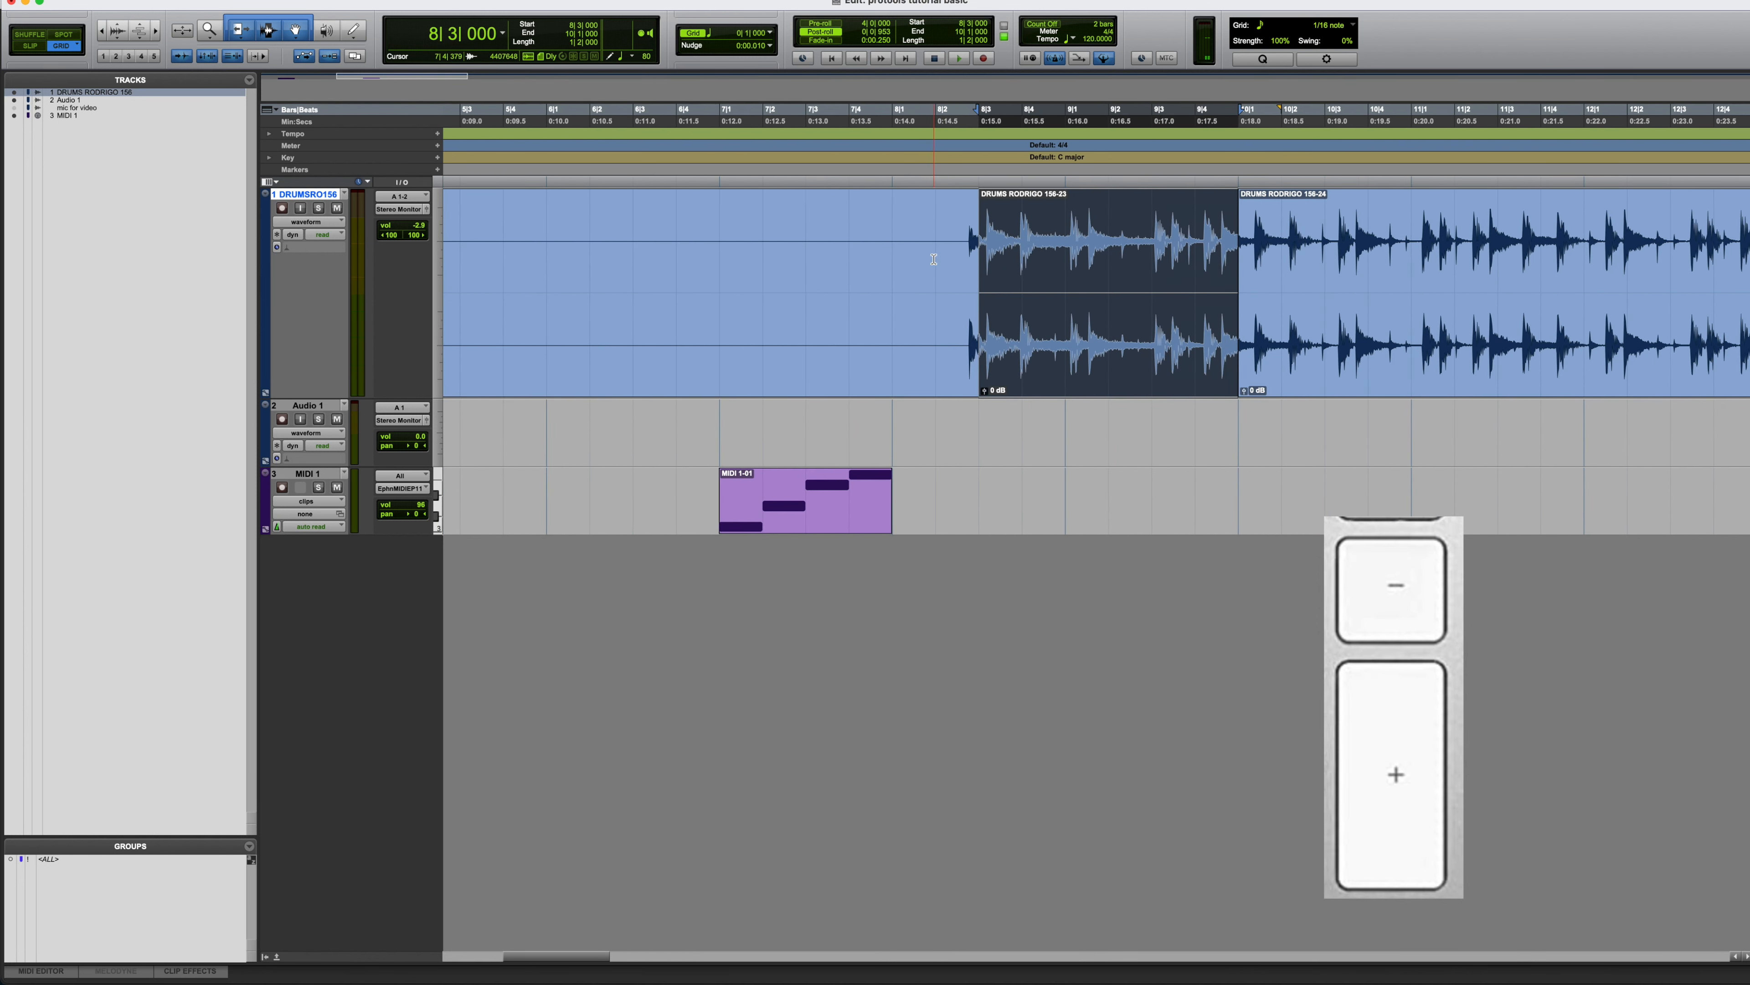
key("KP_Add")
key("KP_Add")
key("KP_Add")
key("KP_Add")
key("KP_Add")
key("KP_Add")
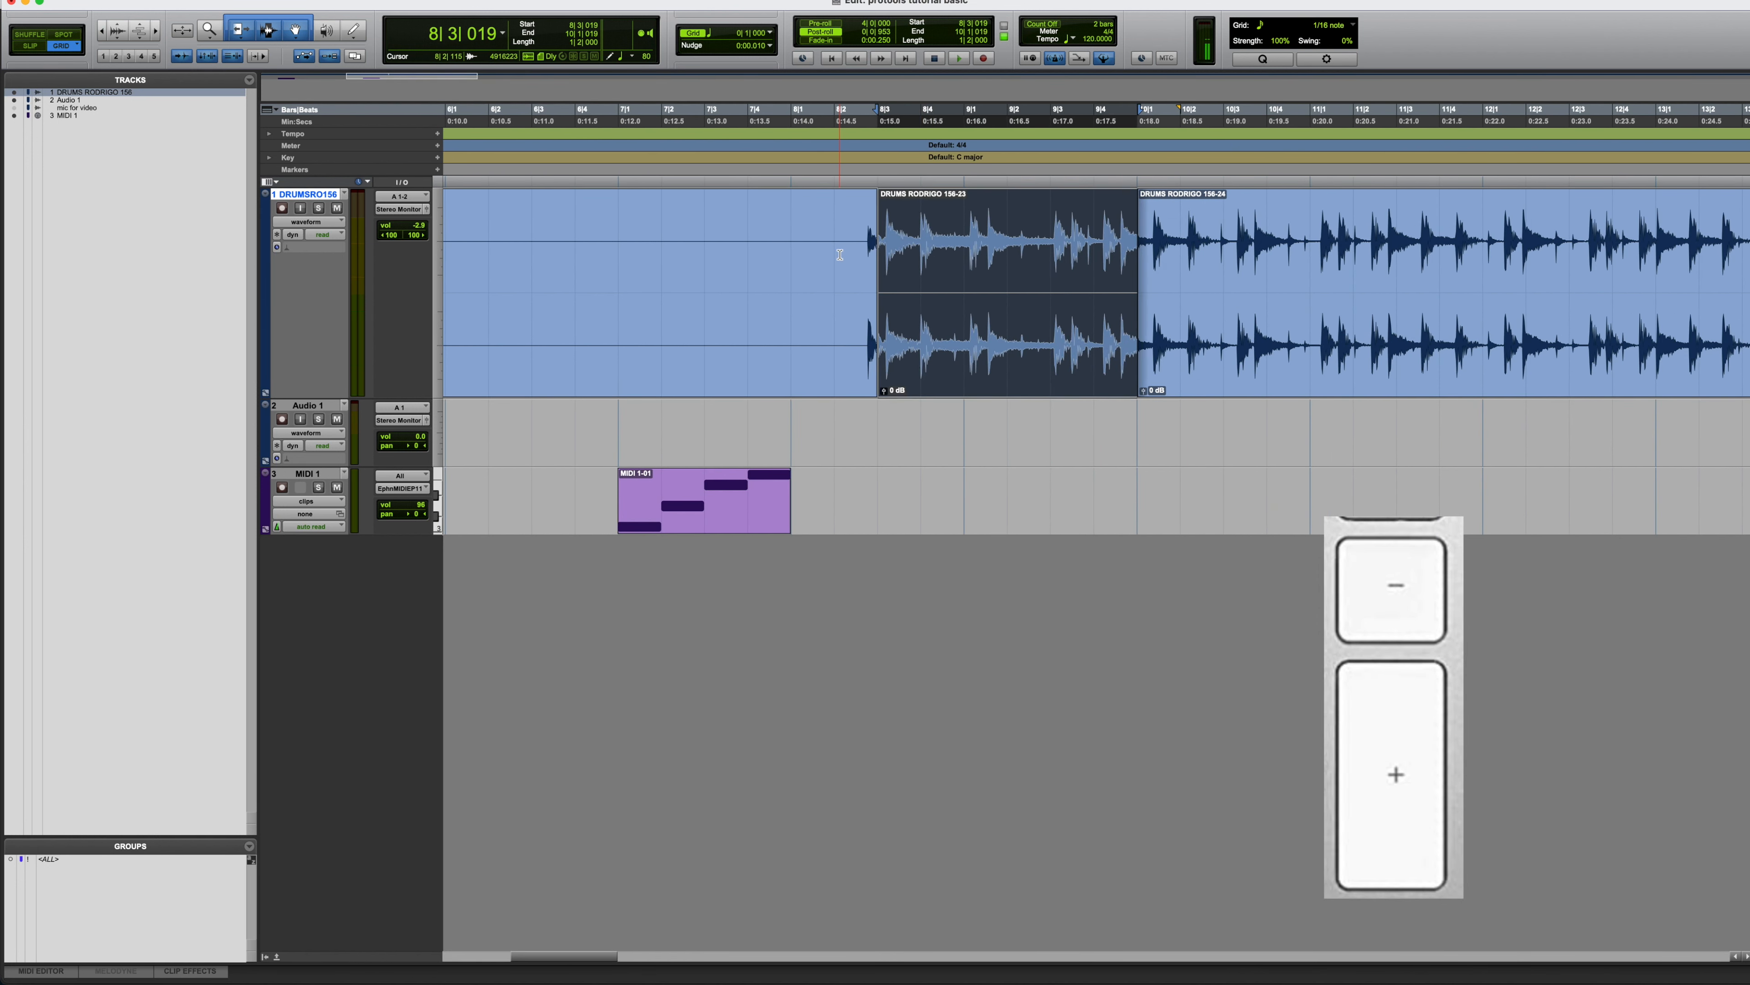
key("KP_Add")
key("KP_Add")
key("KP_Add")
key("KP_Add")
key("KP_Add")
key("KP_Add")
key("KP_Add")
key("KP_Add")
key("KP_Add")
key("KP_Add")
key("KP_Add")
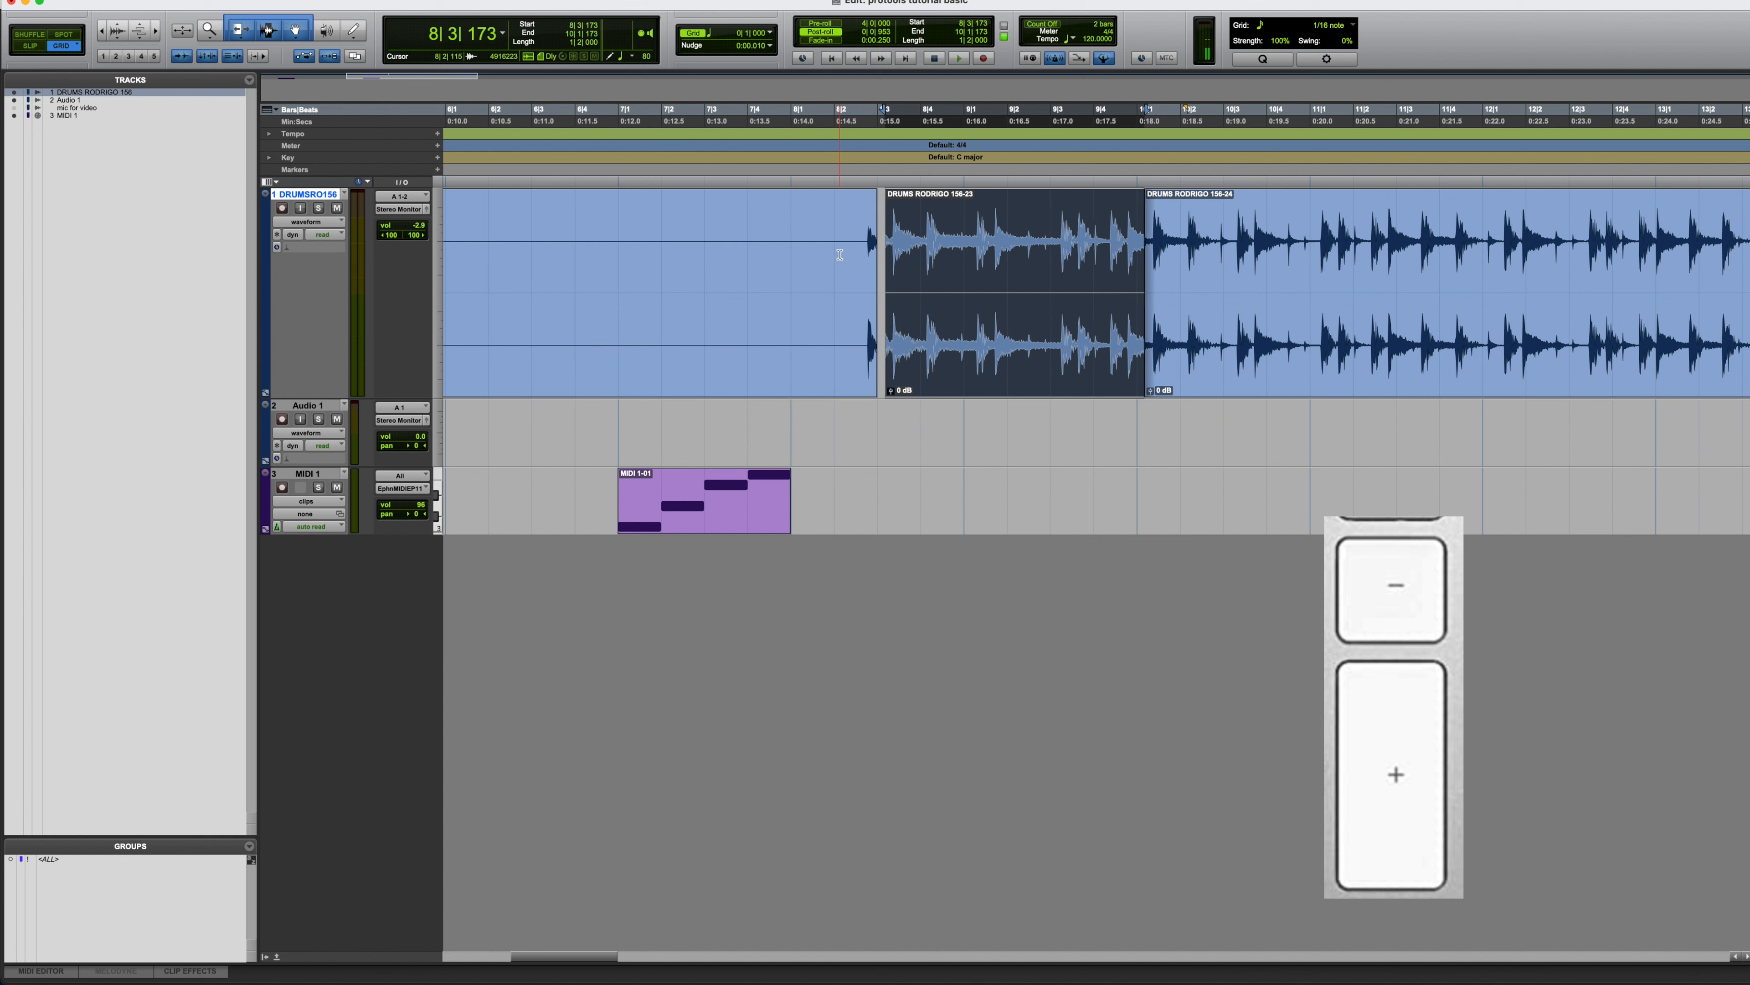
Nudge the separated drum clip back earlier in 10 msec increments to 8|3|077
key("KP_Subtract")
key("KP_Subtract")
key("KP_Subtract")
key("KP_Subtract")
key("KP_Subtract")
key("KP_Subtract")
key("KP_Subtract")
key("KP_Subtract")
key("KP_Subtract")
key("KP_Subtract")
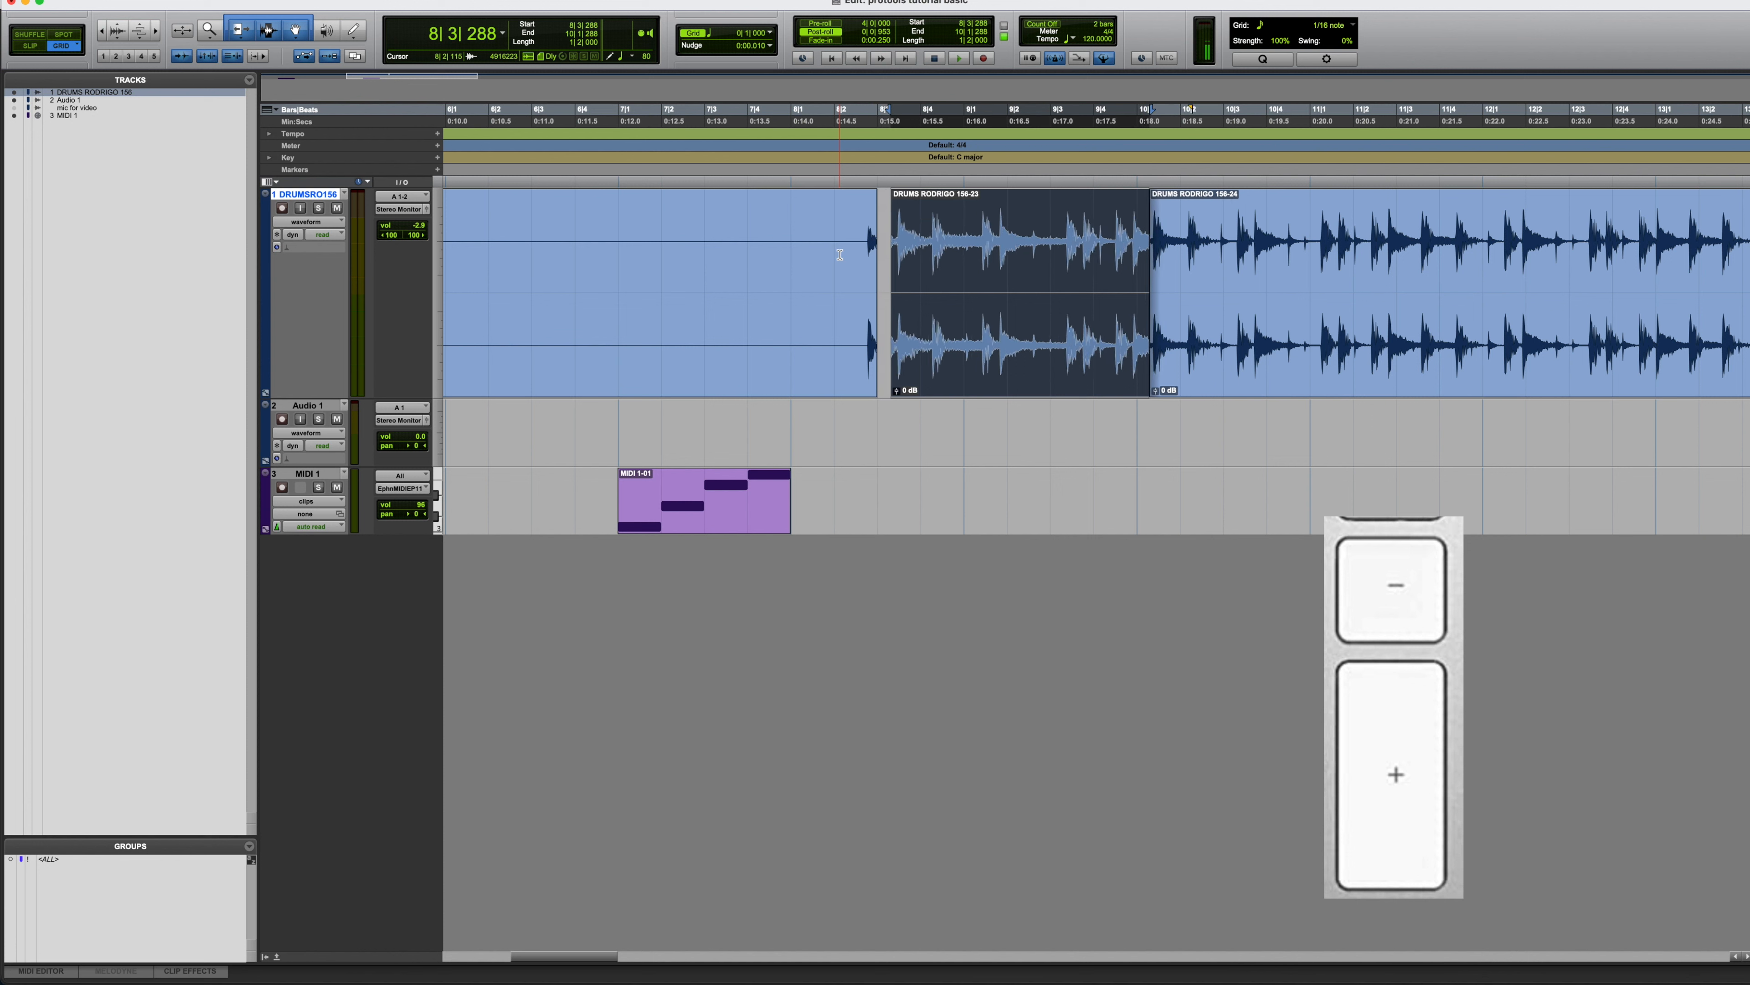
key("KP_Subtract")
key("KP_Subtract")
key("KP_Subtract")
key("KP_Subtract")
key("KP_Subtract")
key("KP_Subtract")
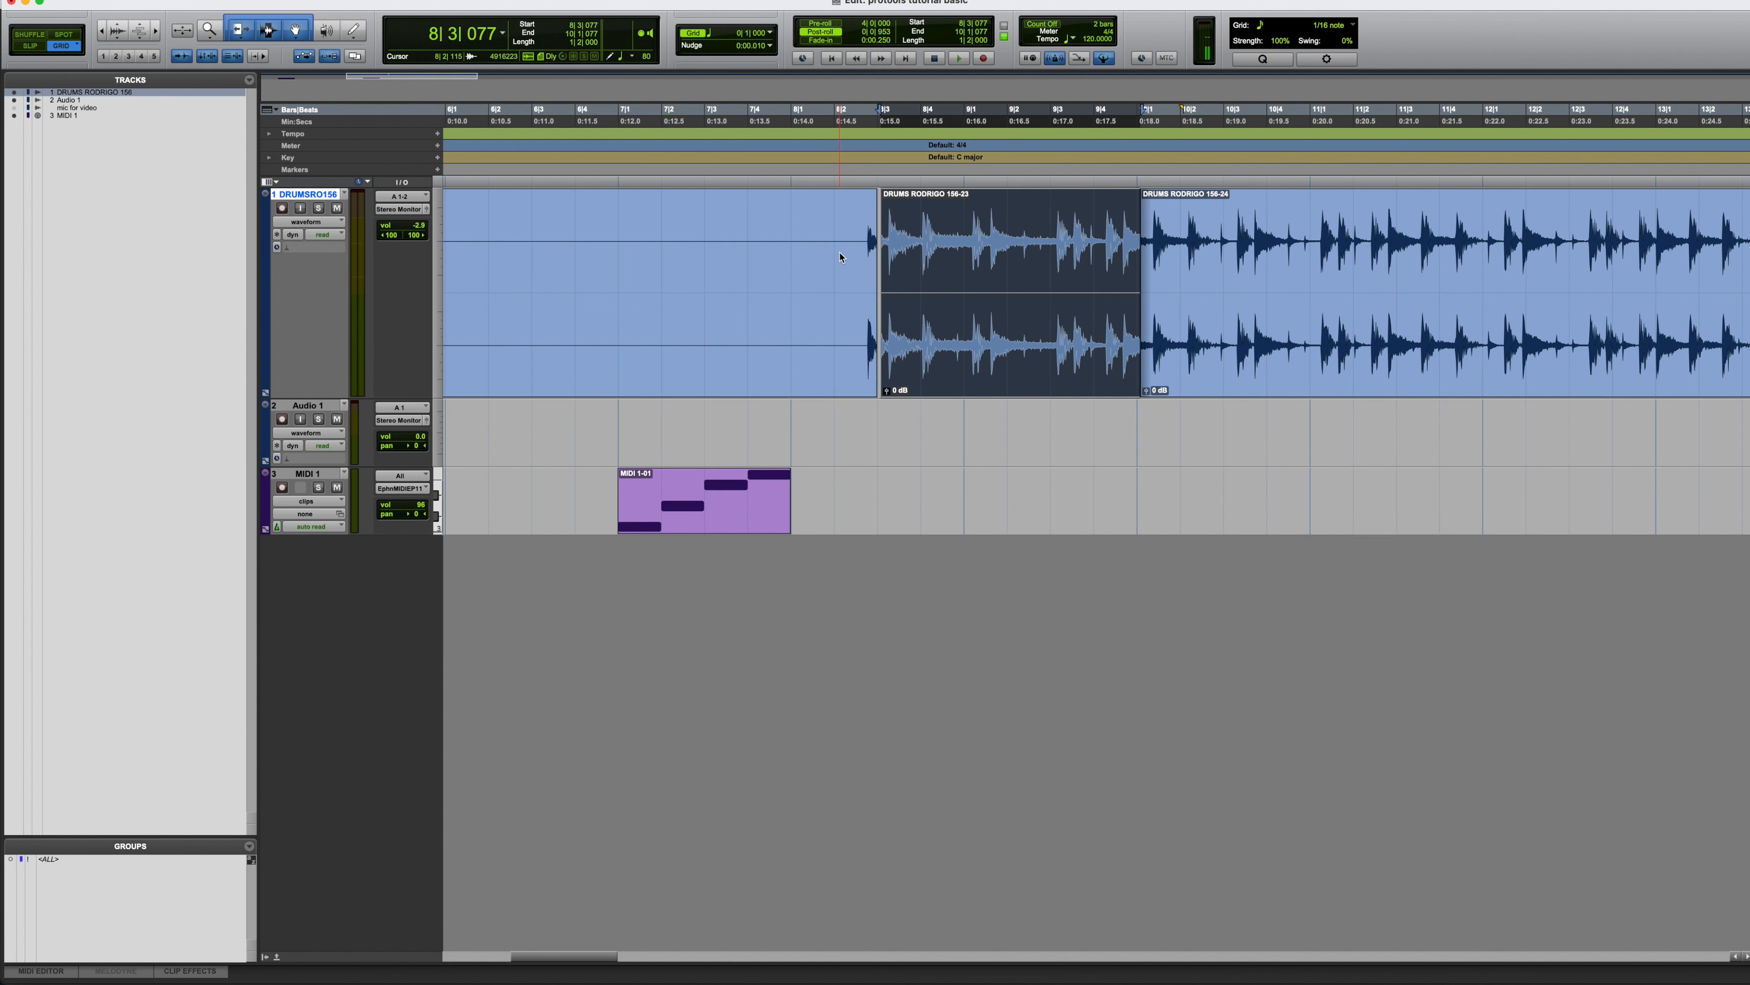
Set the Nudge value to 100 msec and nudge the separated drum clip earlier and later
left_click(771, 46)
left_click(827, 51)
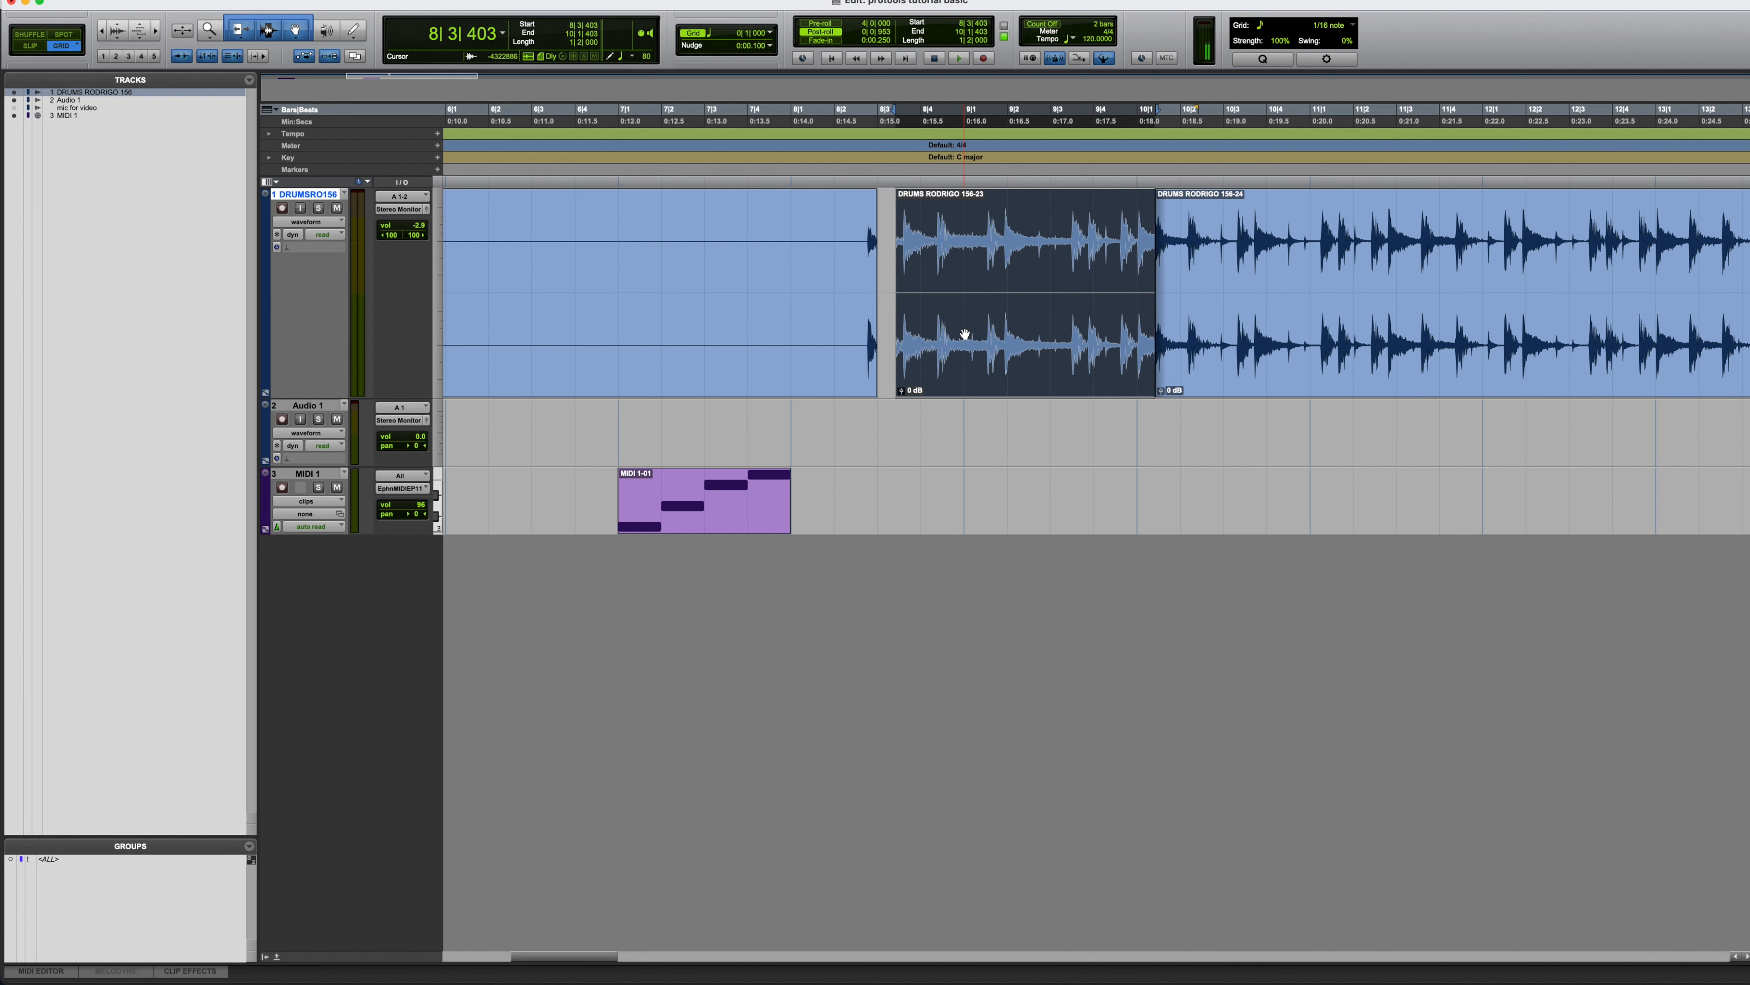
key("KP_Subtract")
key("KP_Subtract")
key("KP_Subtract")
key("KP_Subtract")
key("KP_Add")
key("KP_Subtract")
key("KP_Add")
key("KP_Add")
key("KP_Add")
key("KP_Add")
key("KP_Add")
Place the edit cursor in the drum clip at 13|3|000, then move it to 9|1|000
left_click_drag(1166, 297, 734, 302)
key("r")
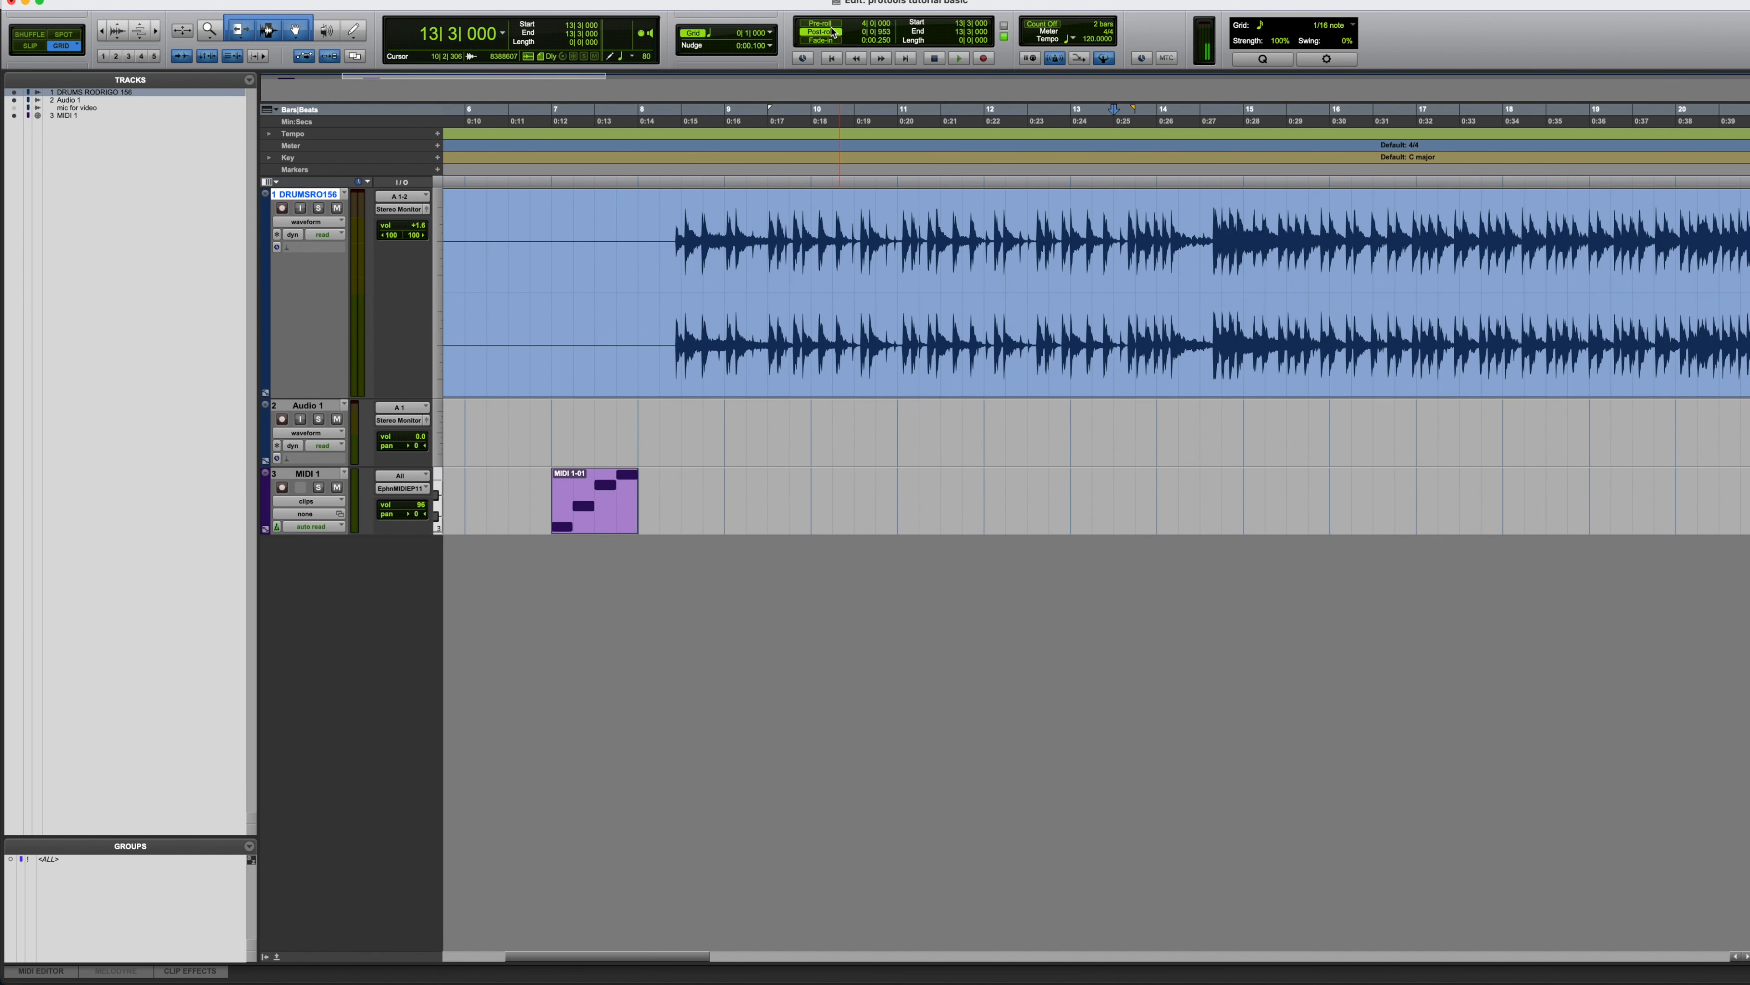
left_click(729, 307)
key("t")
key("r")
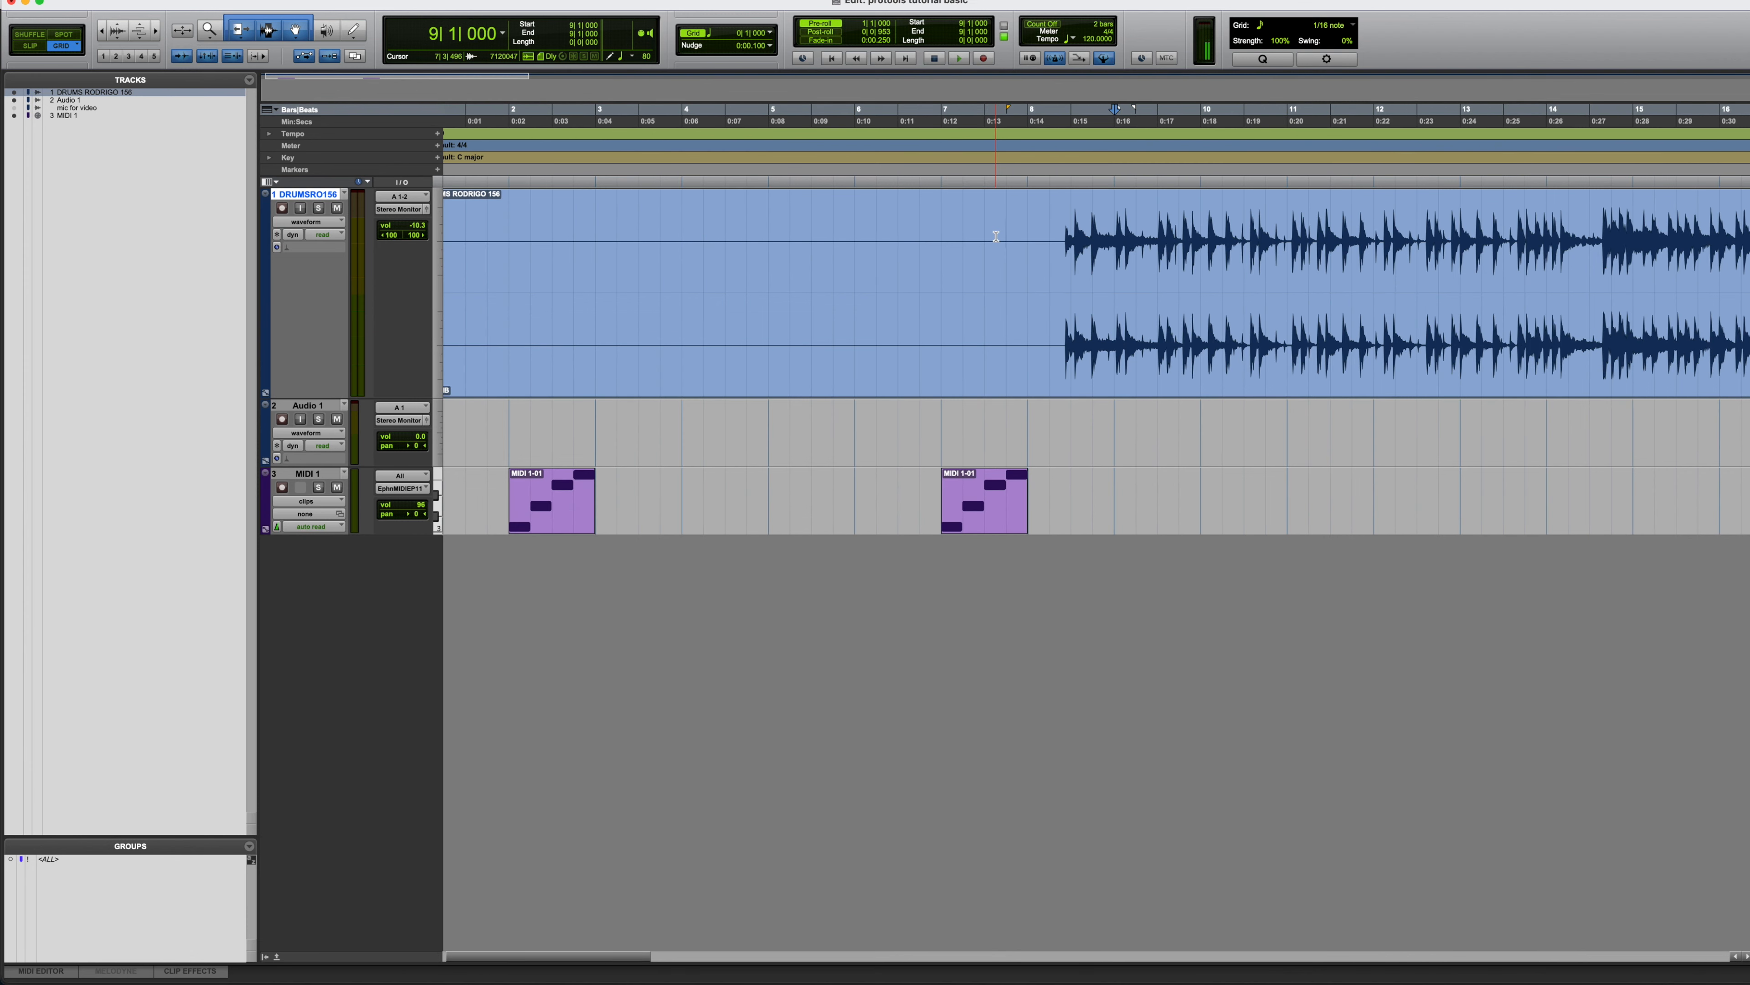
Select the silent stretch of the drum clip from 6|1|000 to 8|1|000
left_click(1027, 233)
left_click_drag(1011, 109, 1049, 111)
left_click(1026, 210)
left_click_drag(1027, 212, 864, 218)
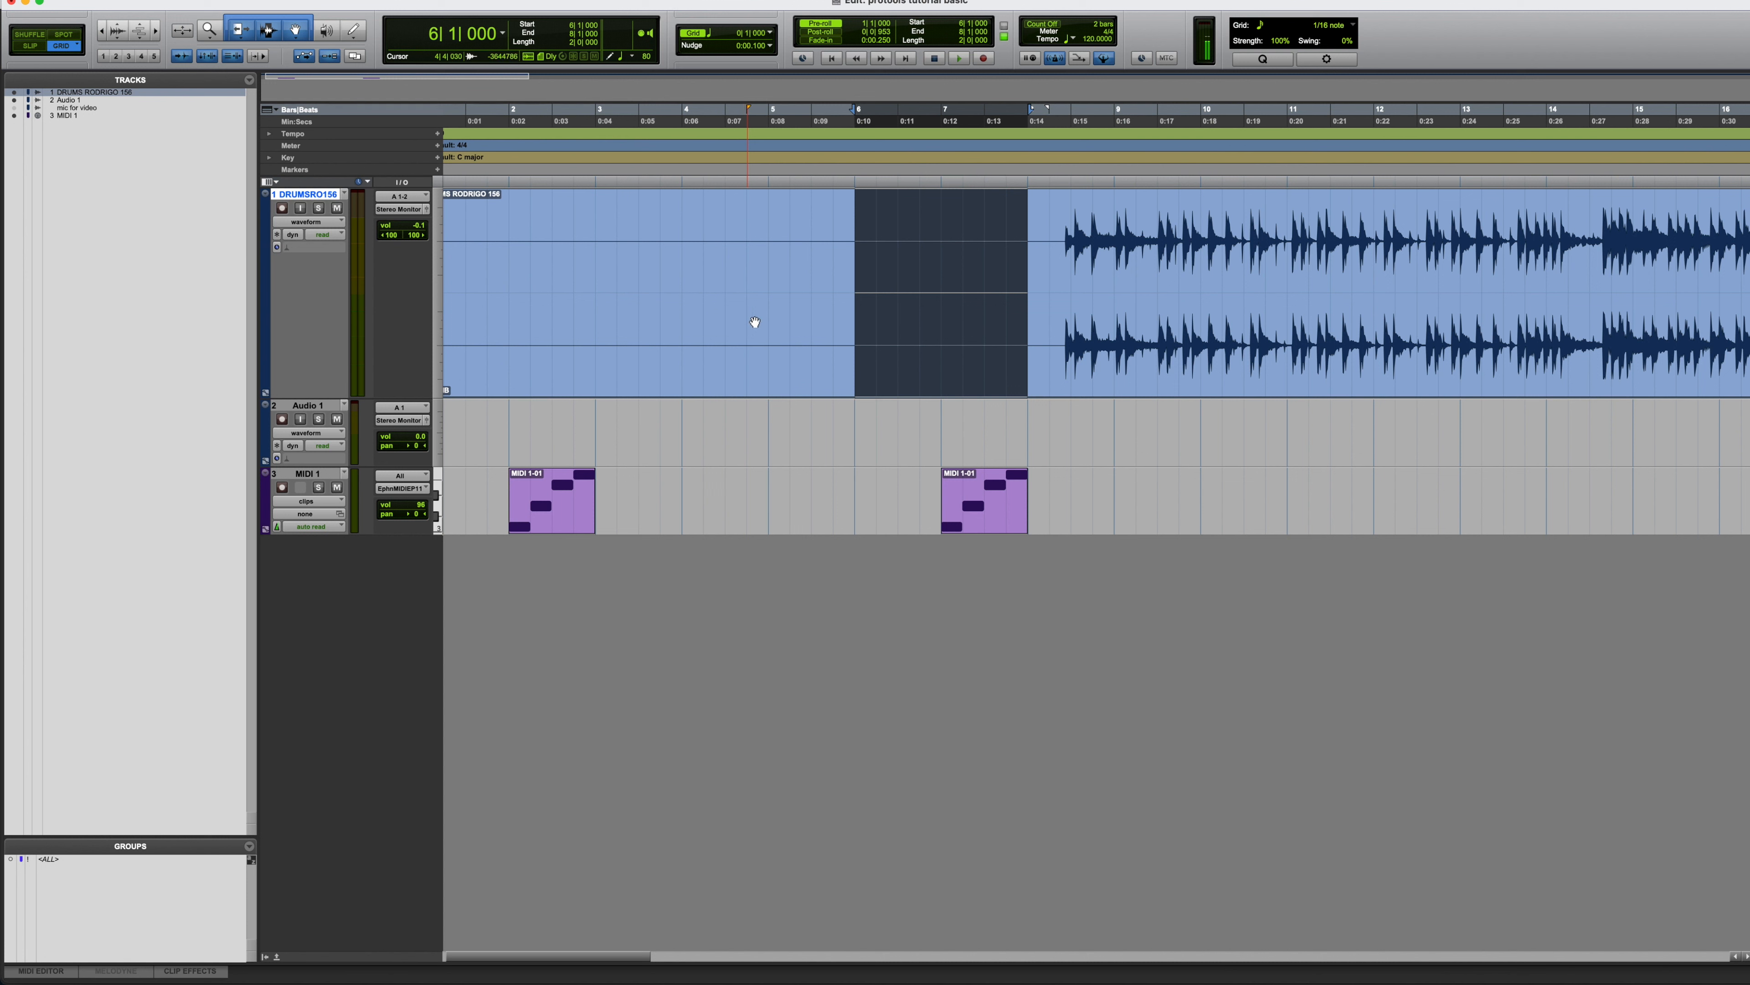
Set the pre-roll length to 2 bars and place the edit cursor at 7|1|000 on the drum track
left_click(865, 23)
left_click(770, 234)
left_click(919, 234)
left_click(942, 207)
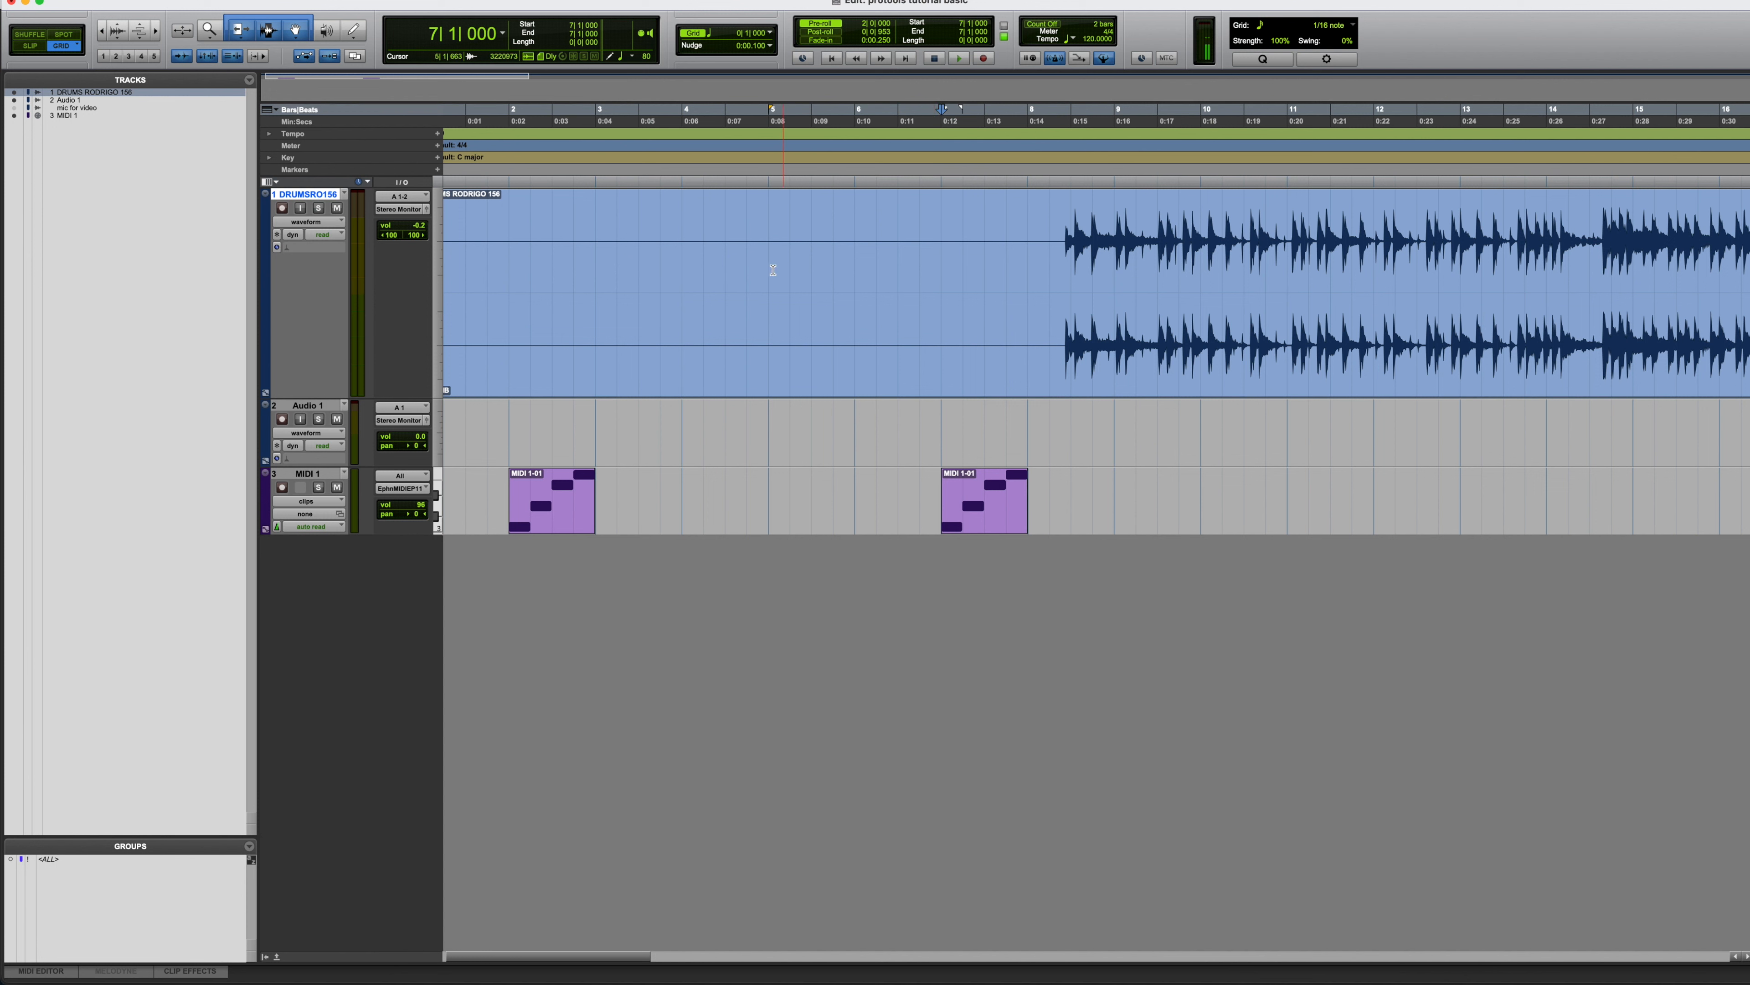
Set the pre-roll length to 1 bar
left_click(863, 24)
type("1")
key("Return")
Record-enable the drum track, record a short take from 7|1|000 and discard it
left_click(283, 209)
key("super+space")
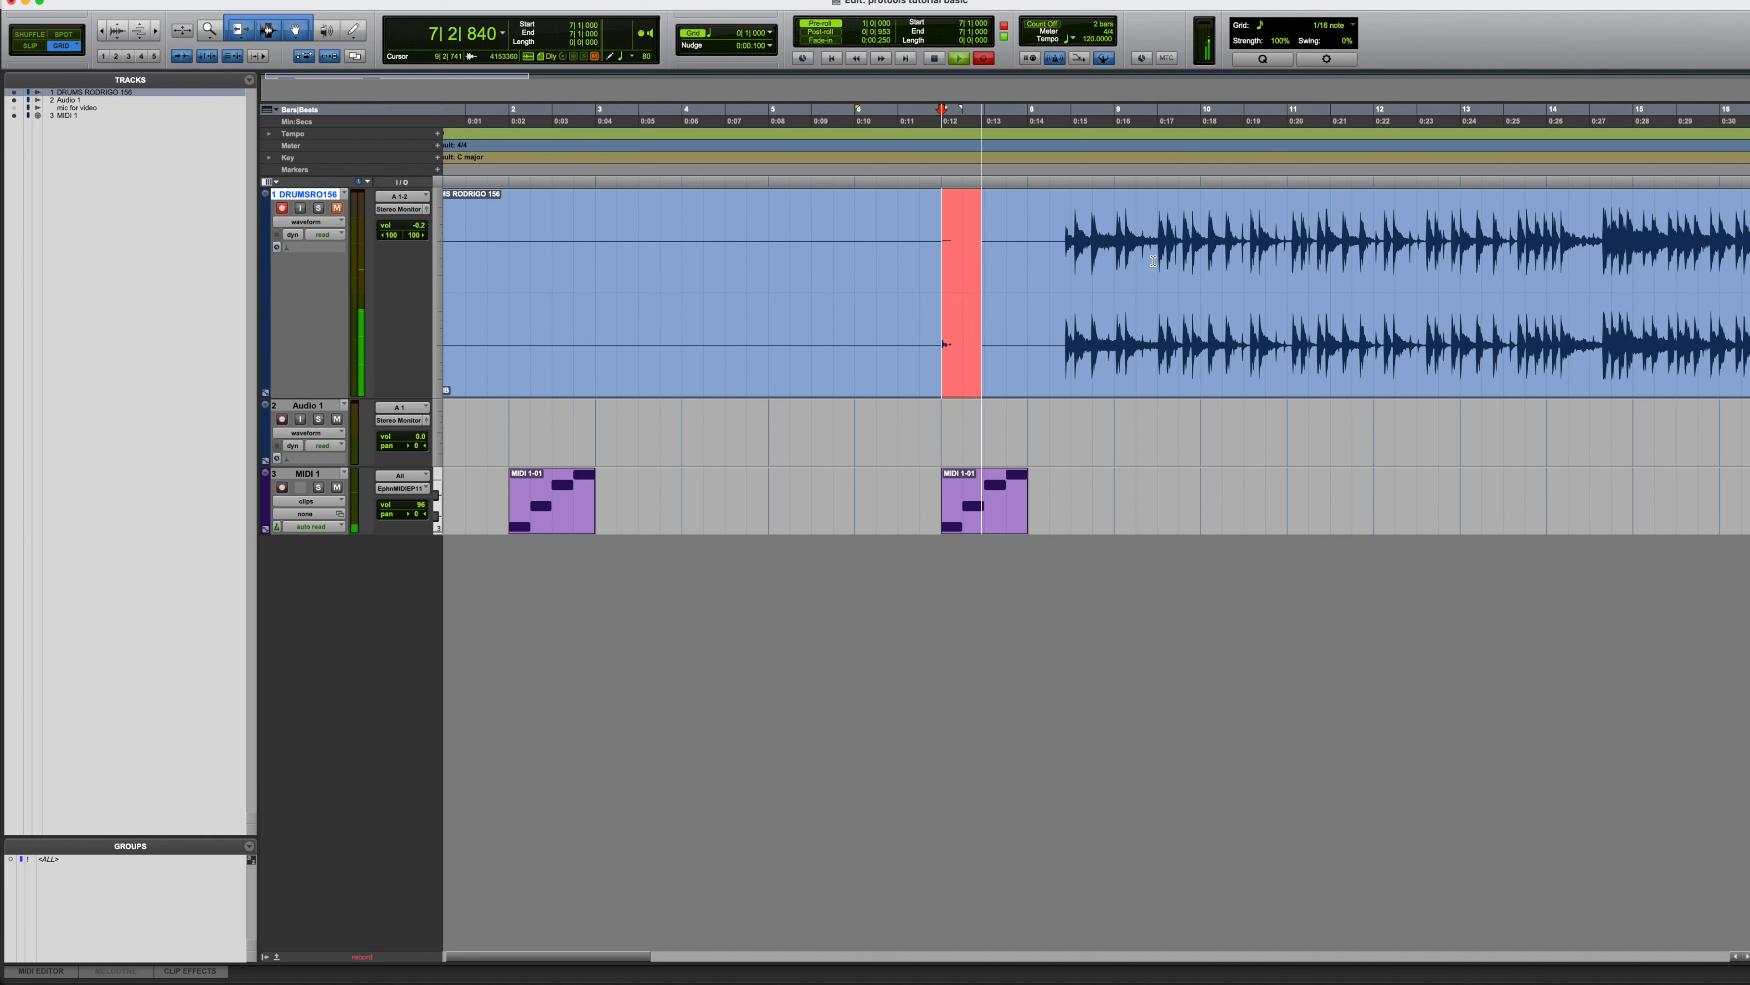
key("super+period")
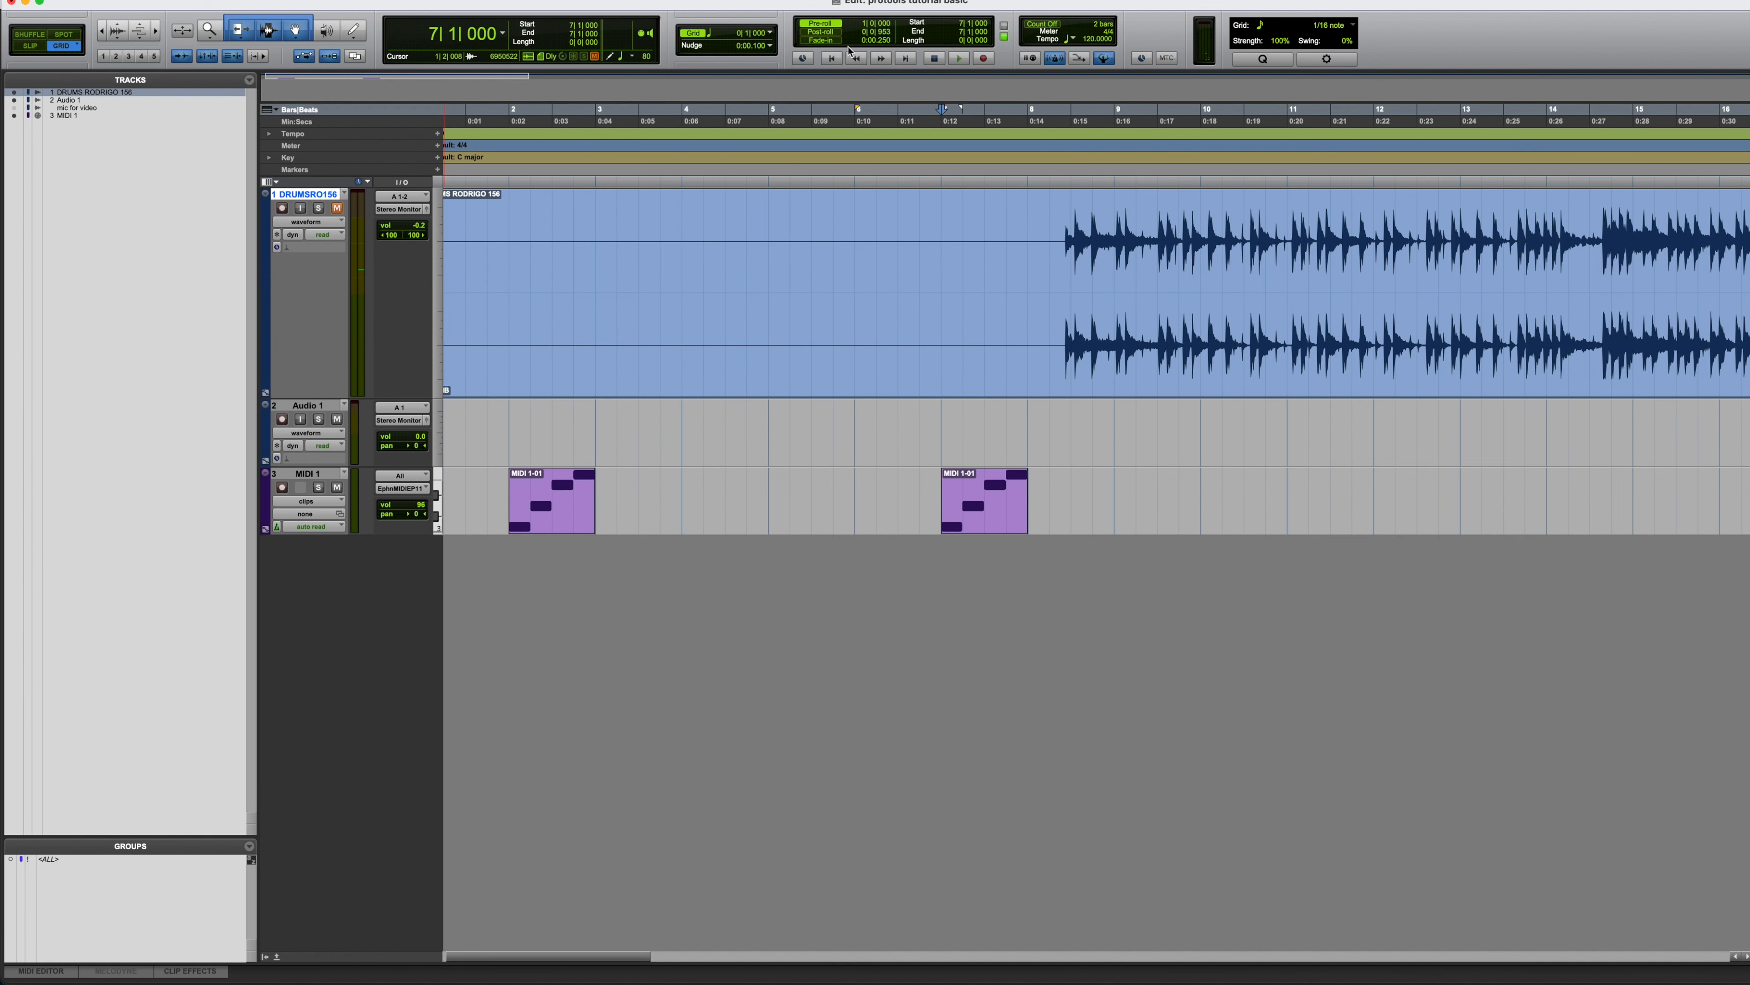
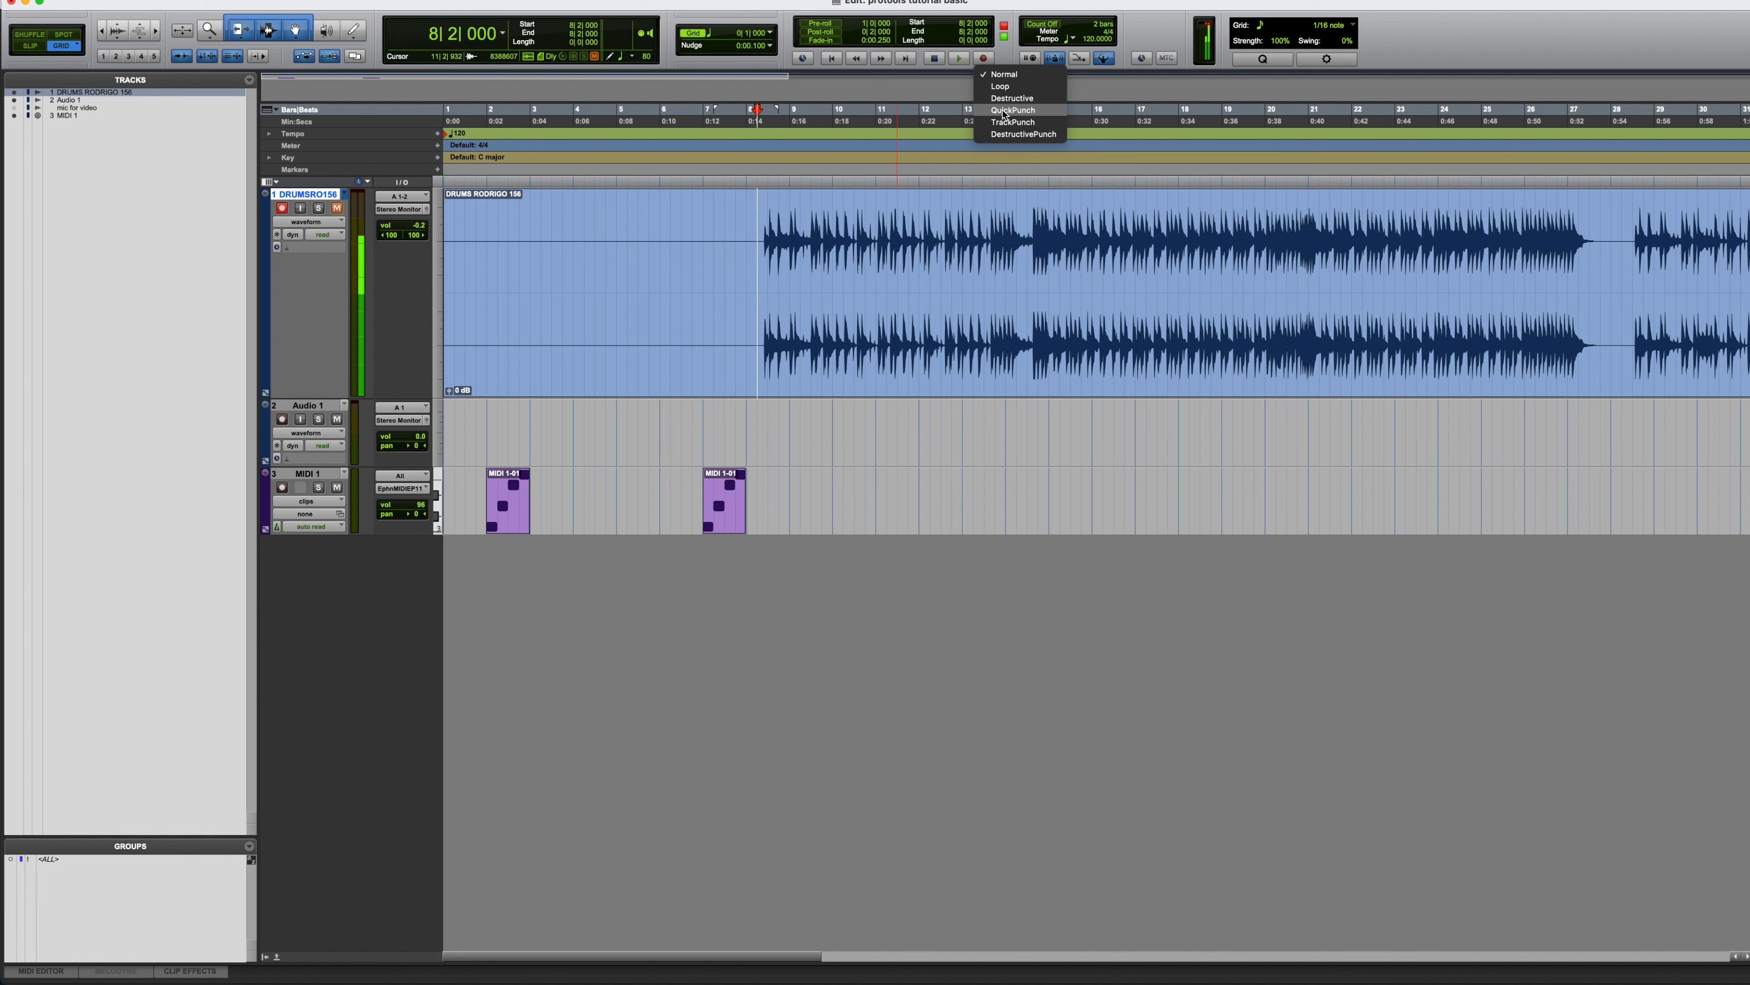
Switch the record mode to QuickPunch, play from 8|2|000 and punch recording in and out twice on the drum track
left_click(1005, 112)
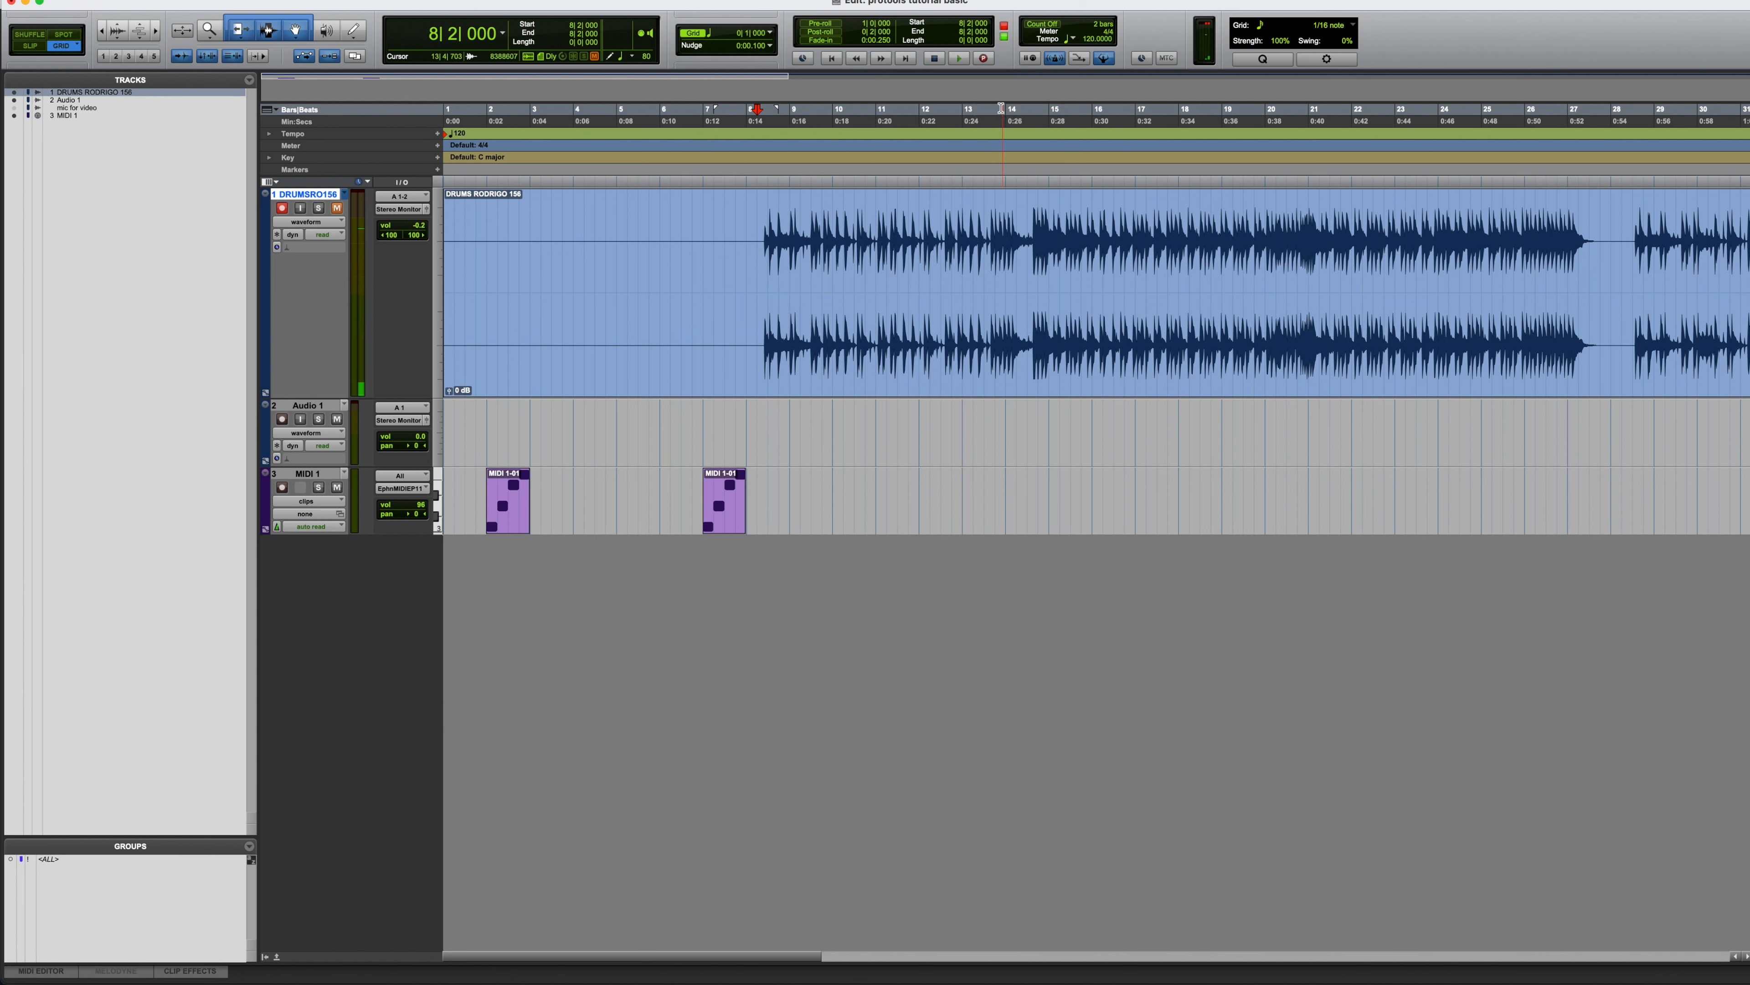
left_click(958, 58)
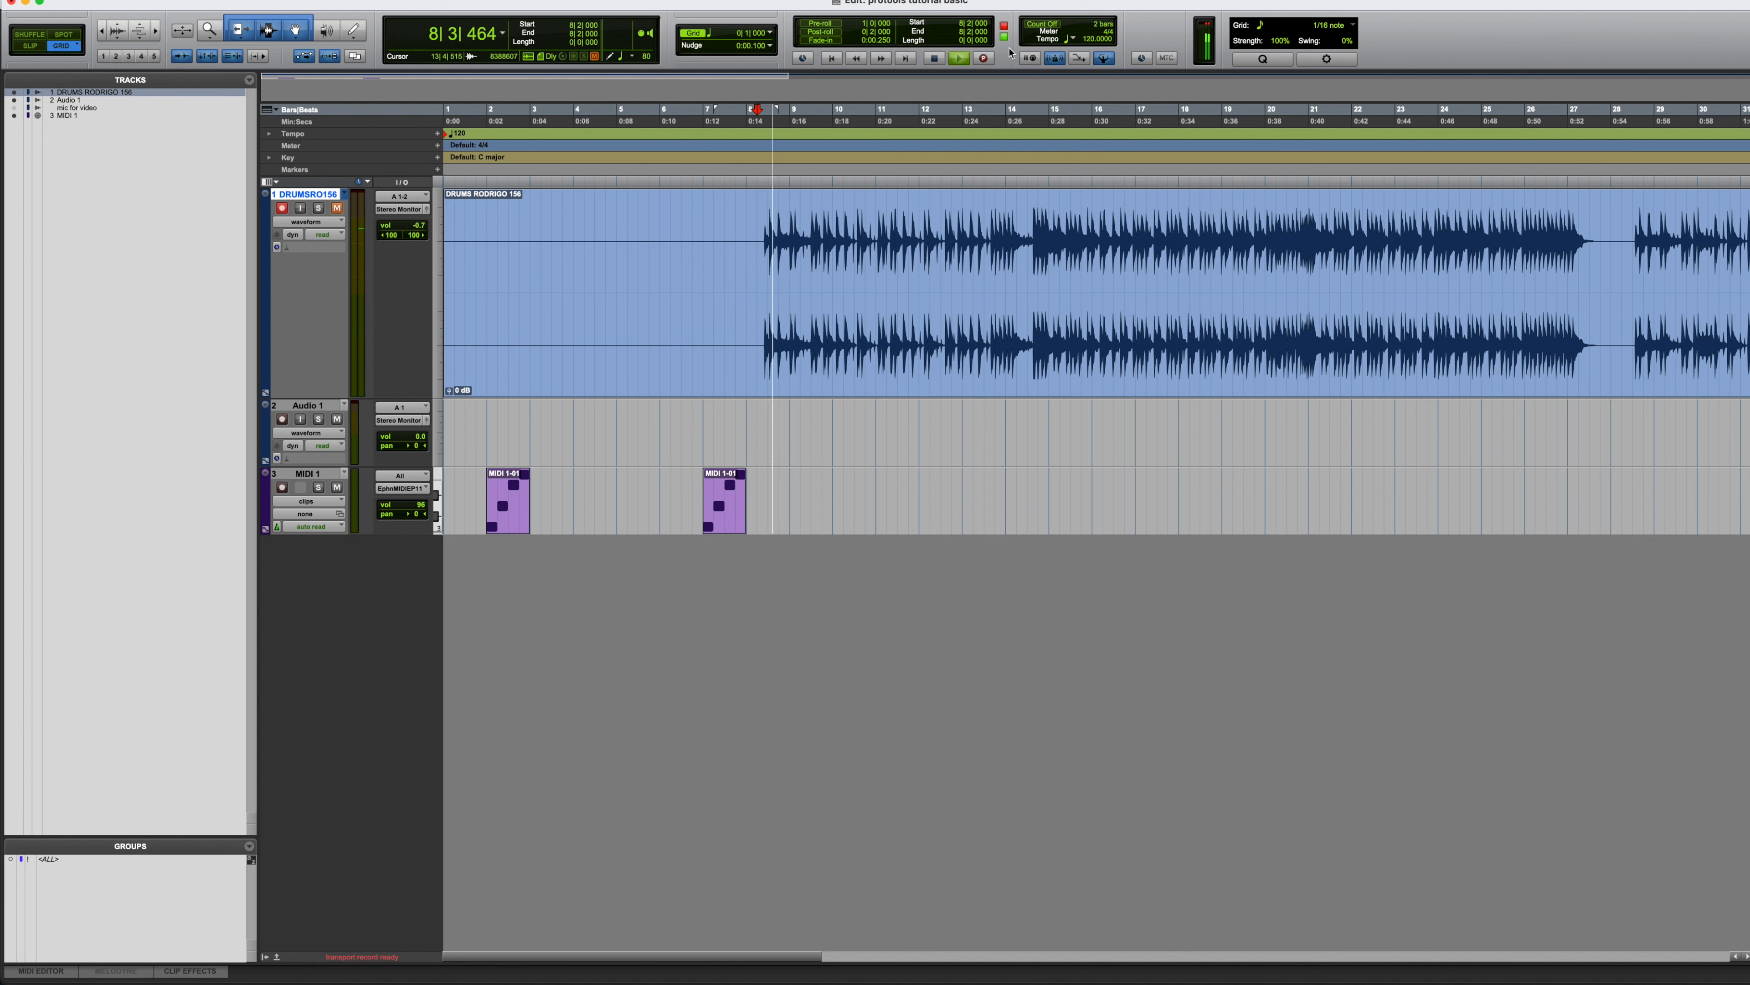
left_click(985, 59)
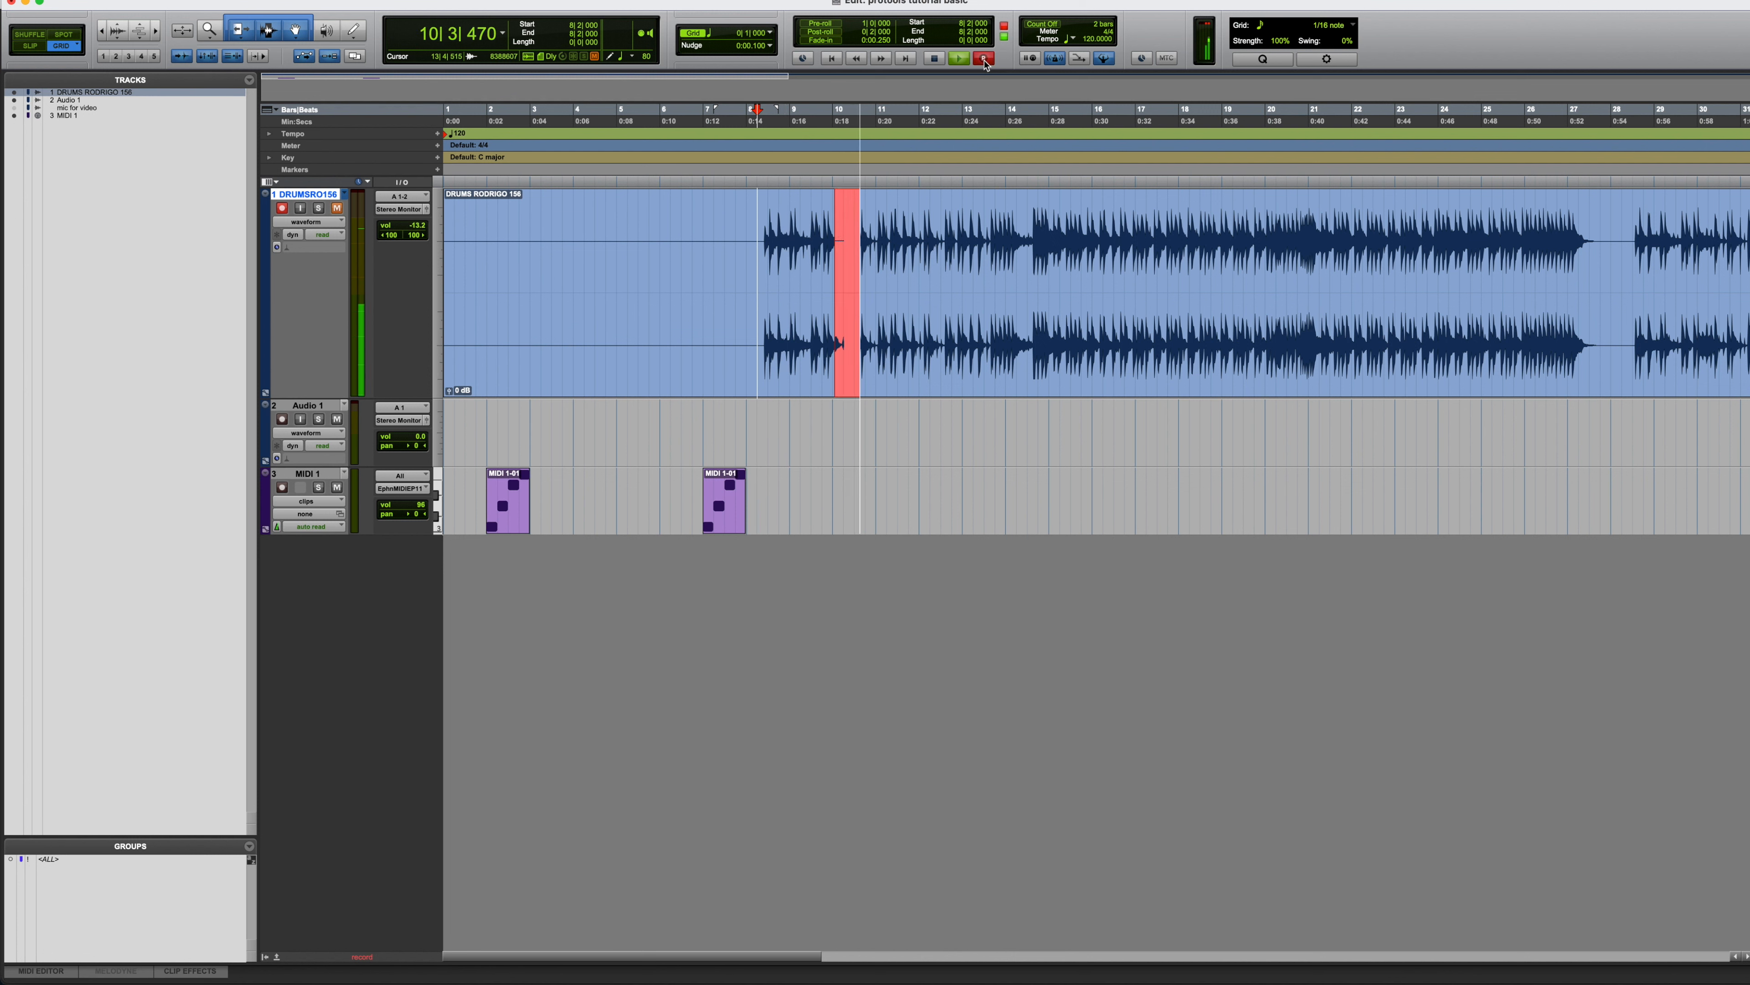
left_click(984, 59)
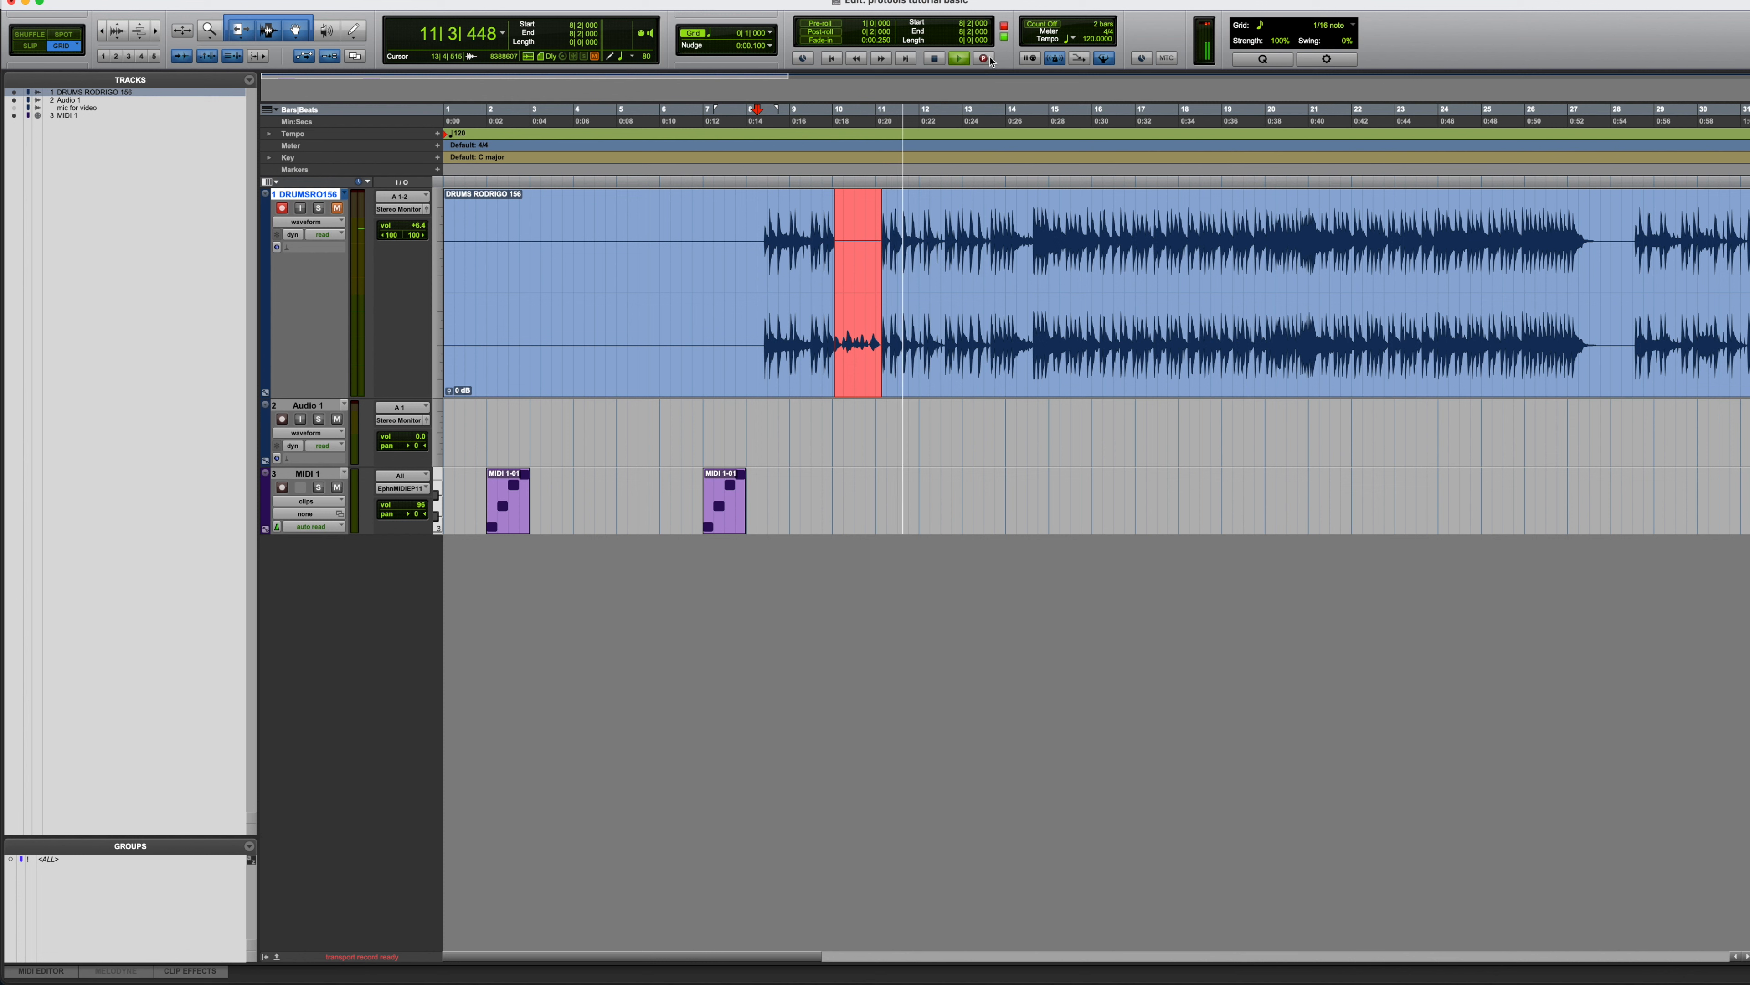
left_click(985, 59)
left_click(986, 60)
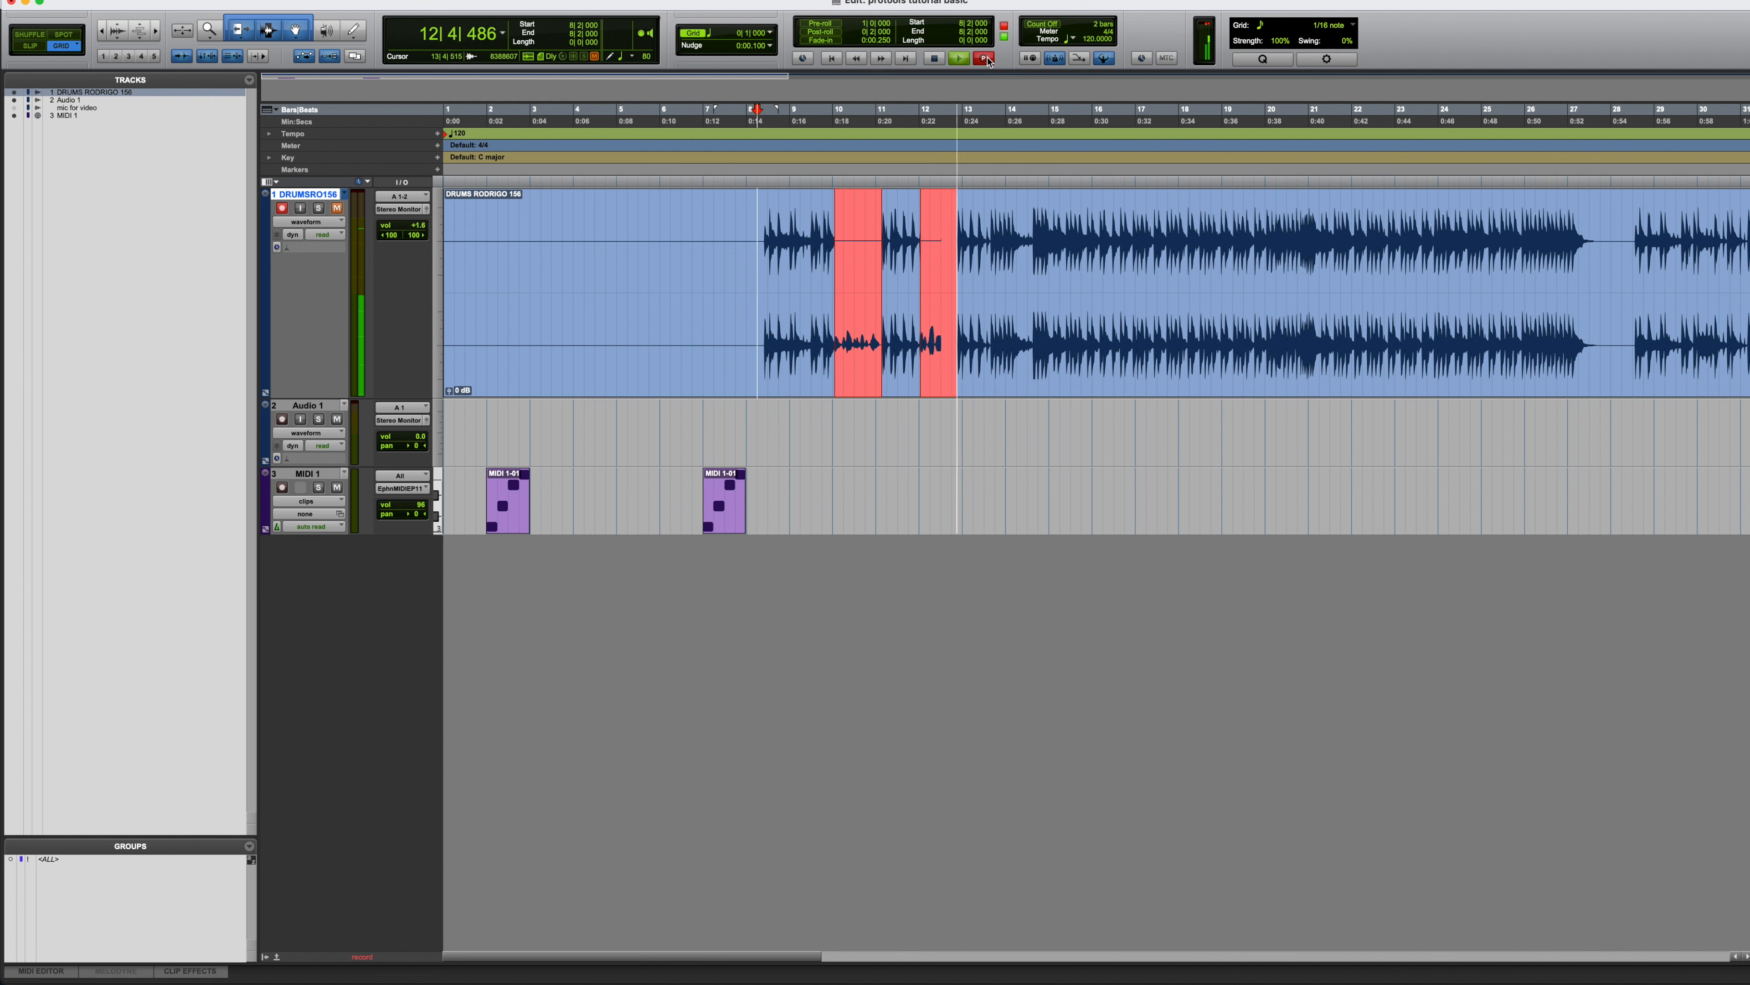
Stop the transport and trim the start of the drum clip following the second punch back to 12|3|000
left_click(940, 60)
left_click(972, 303)
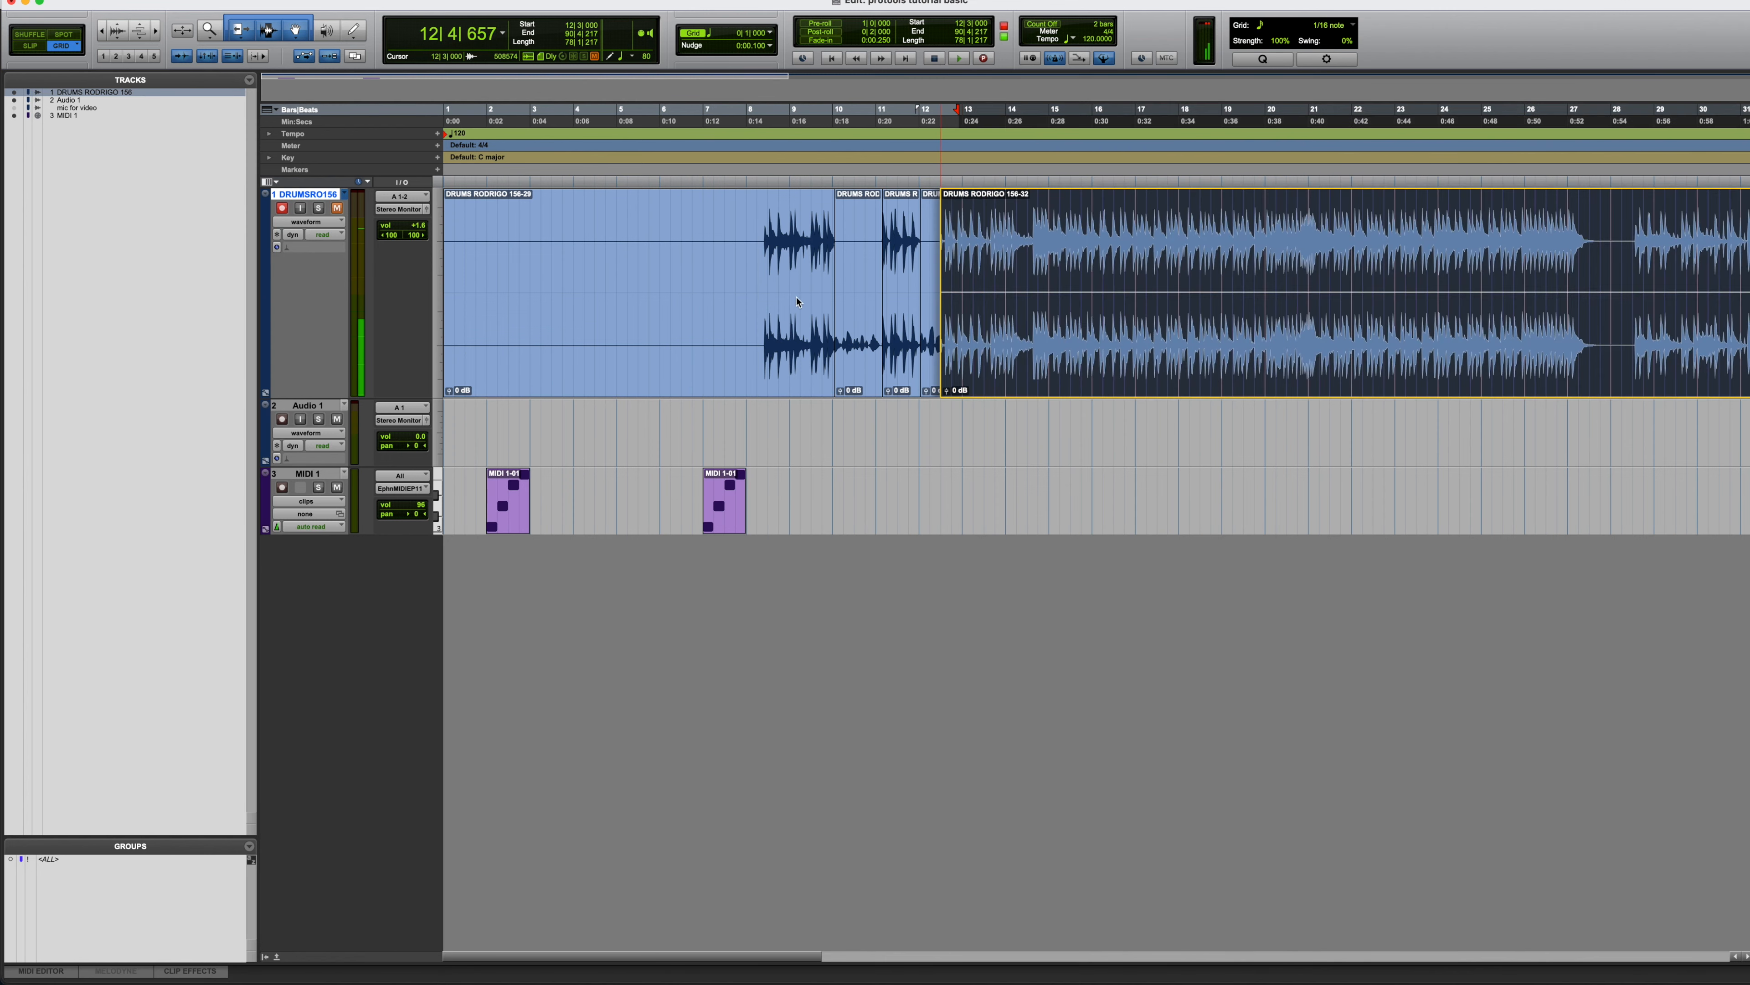
left_click_drag(797, 300, 303, 316)
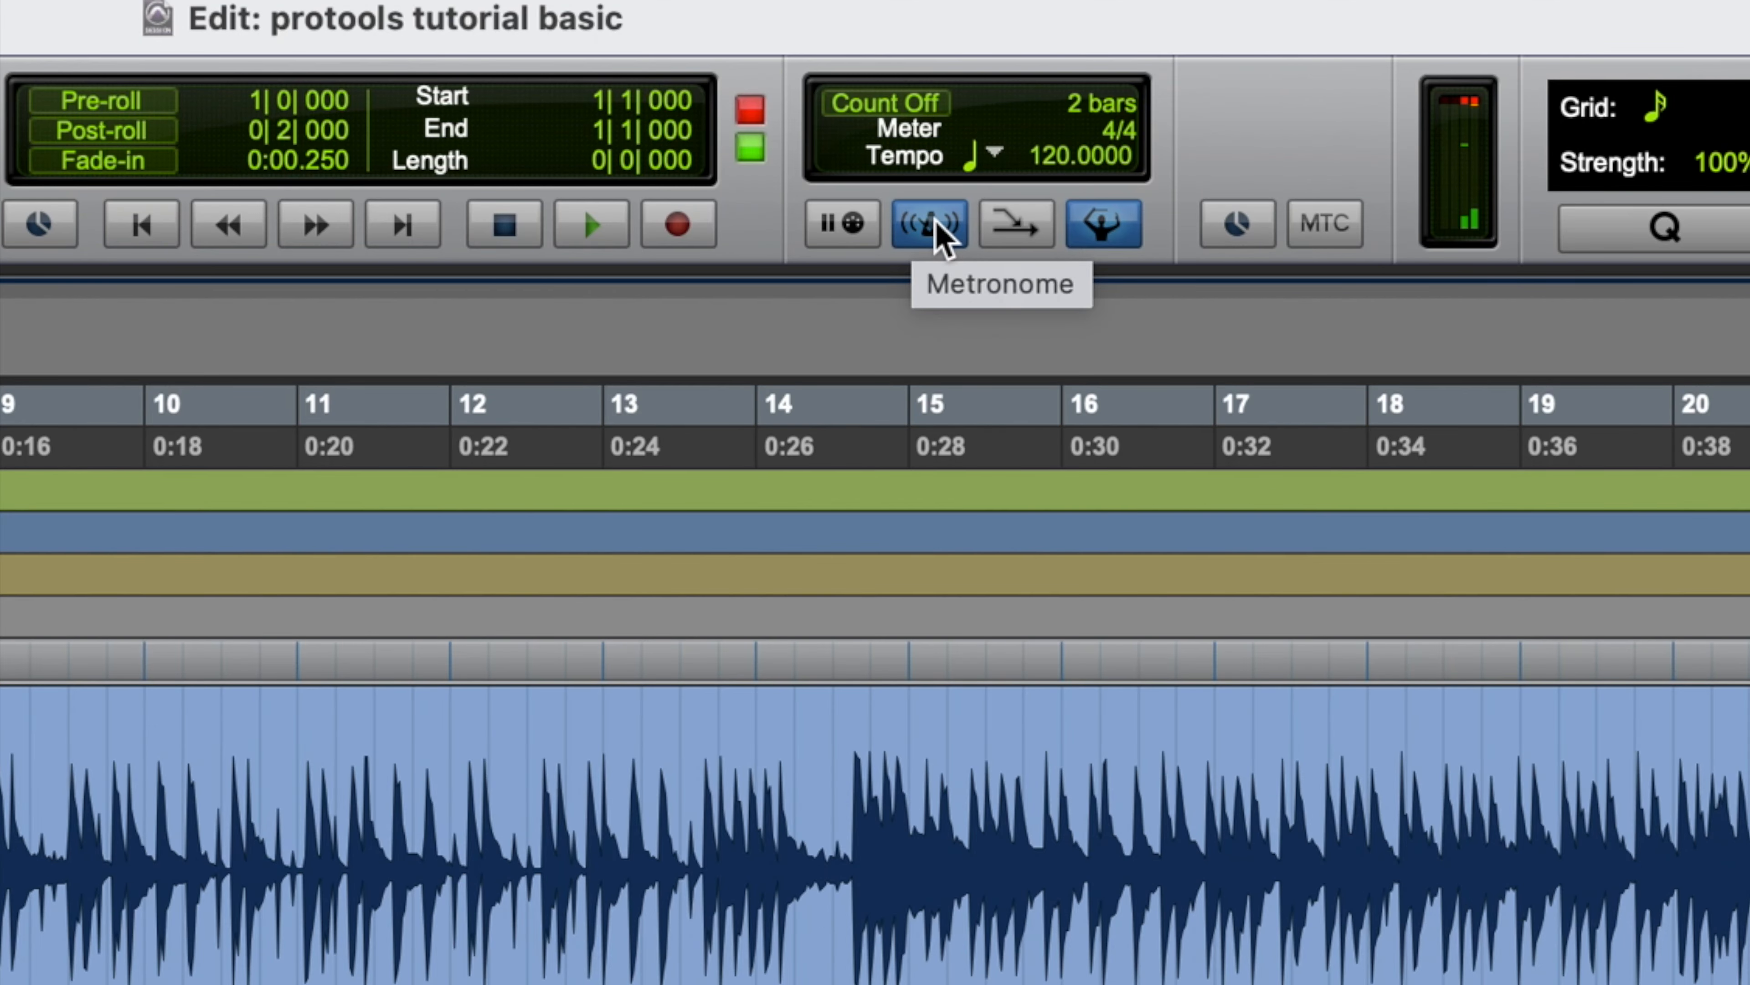
Create a click track and briefly play the session from 1|1|000 to hear the metronome
left_click(482, 138)
left_click(941, 235)
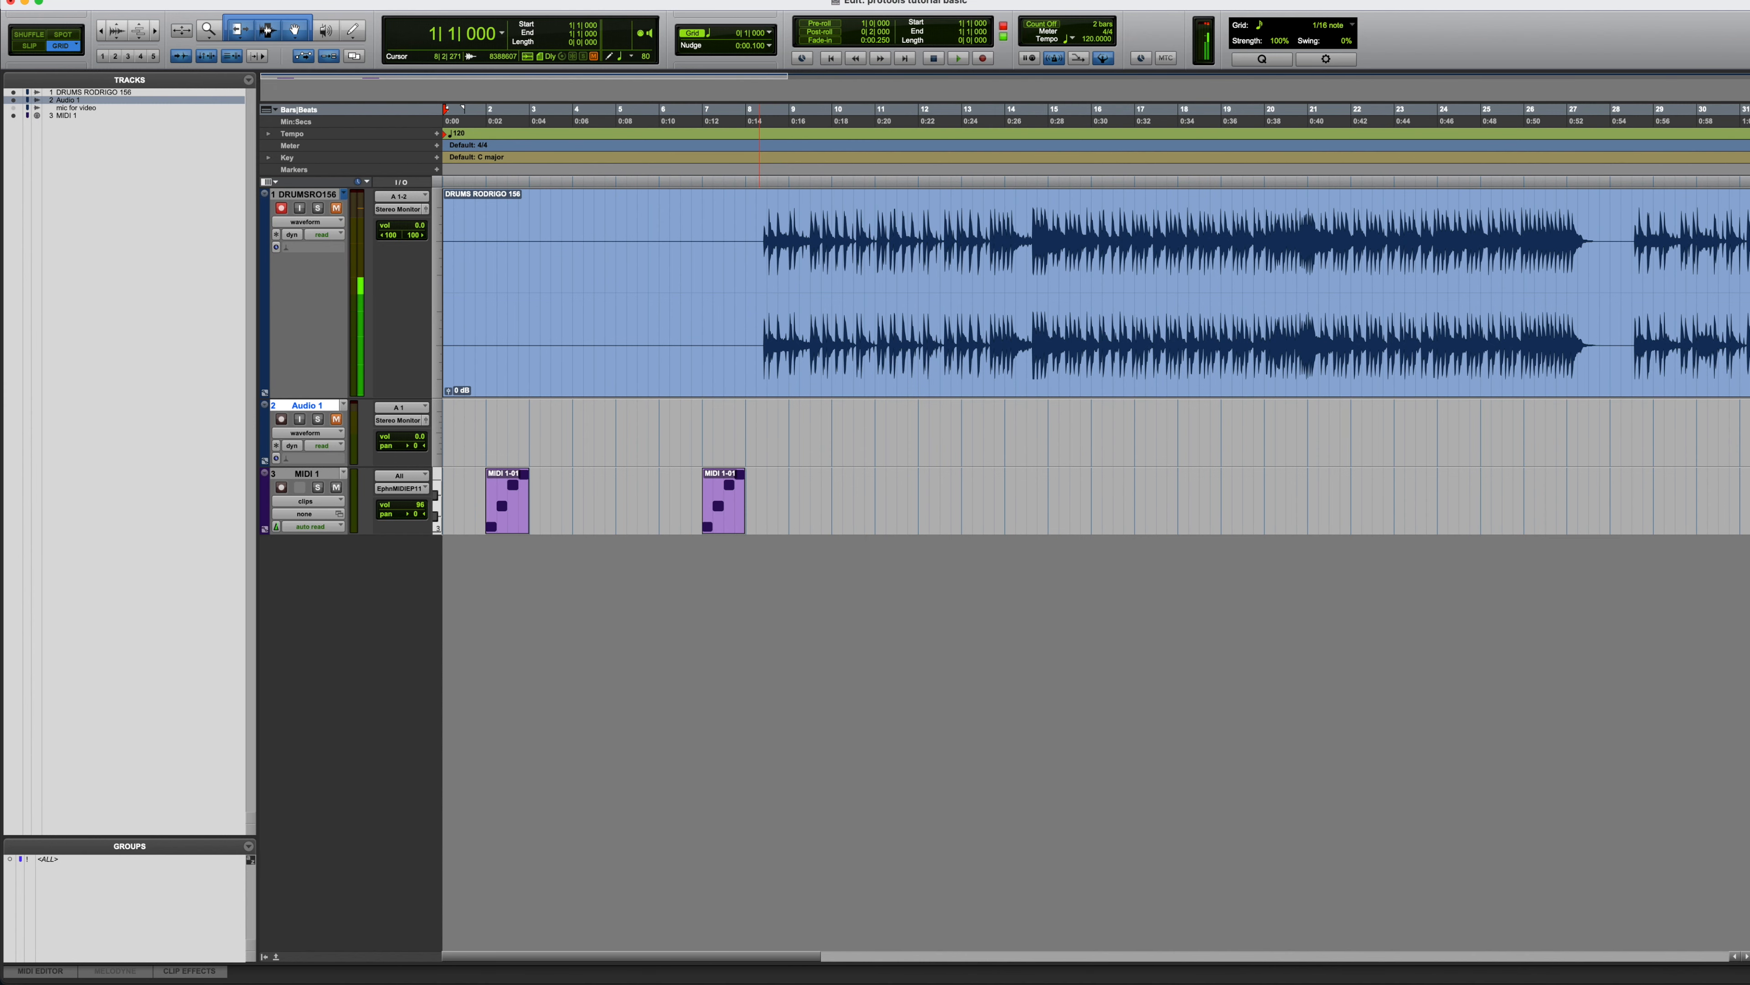
left_click(197, 2)
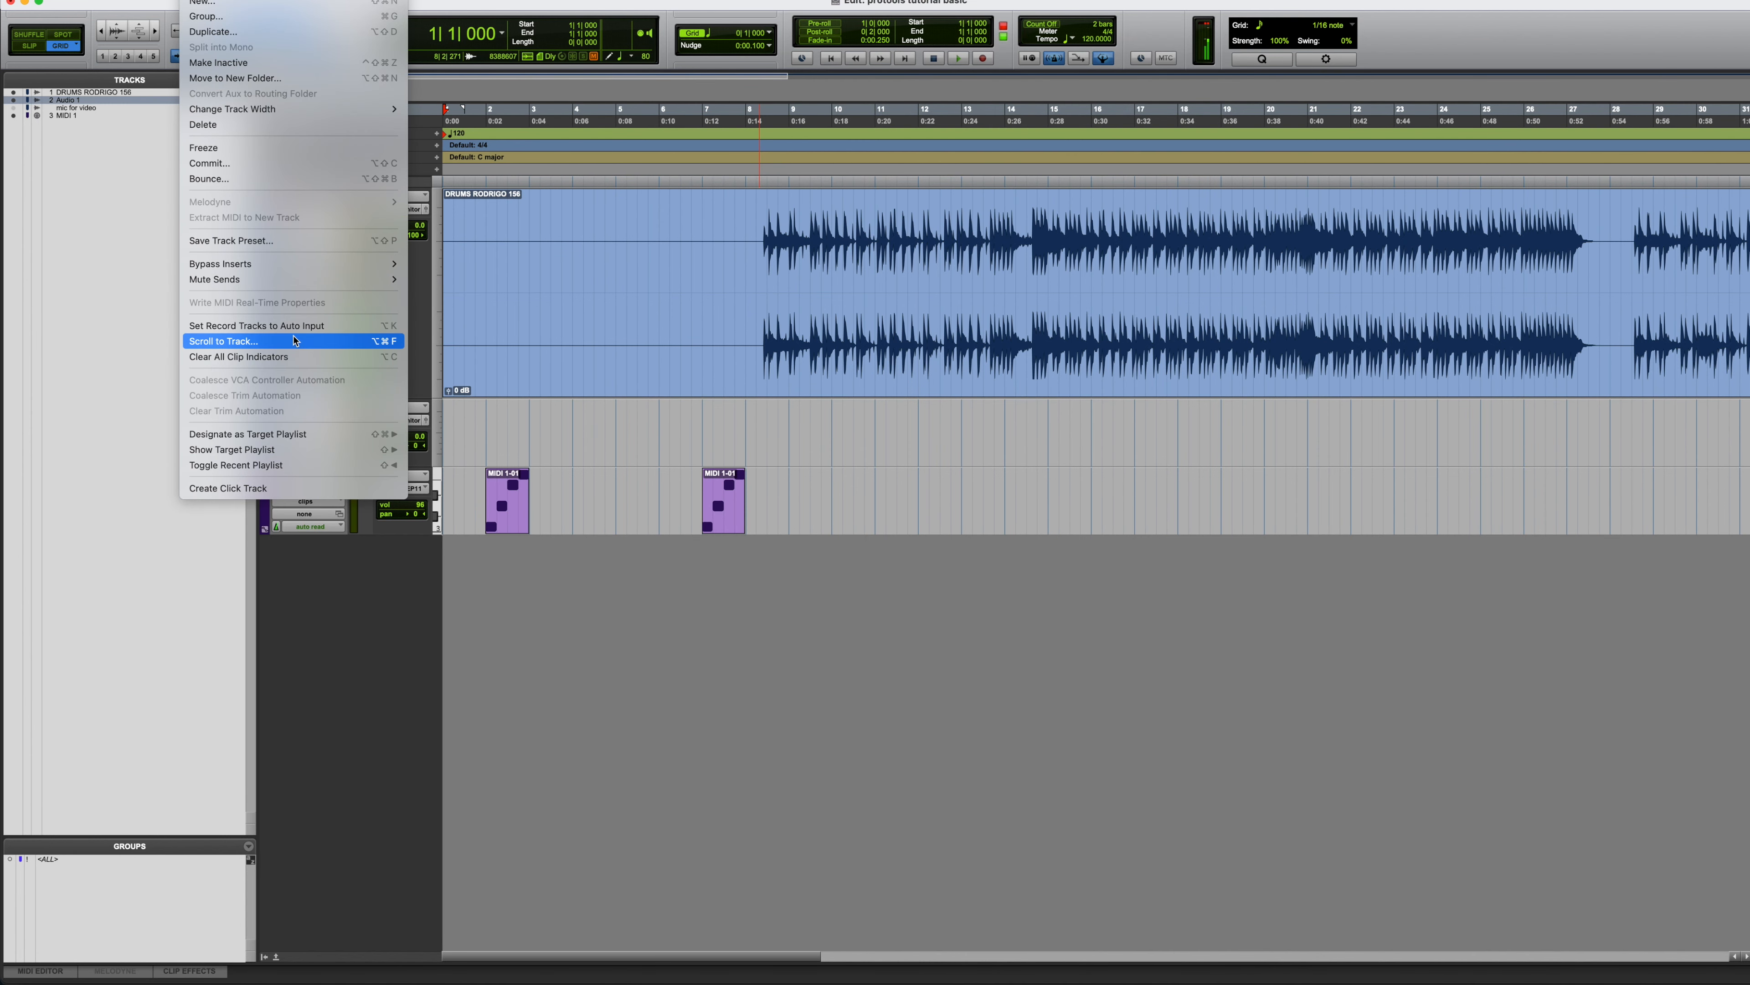
left_click(248, 489)
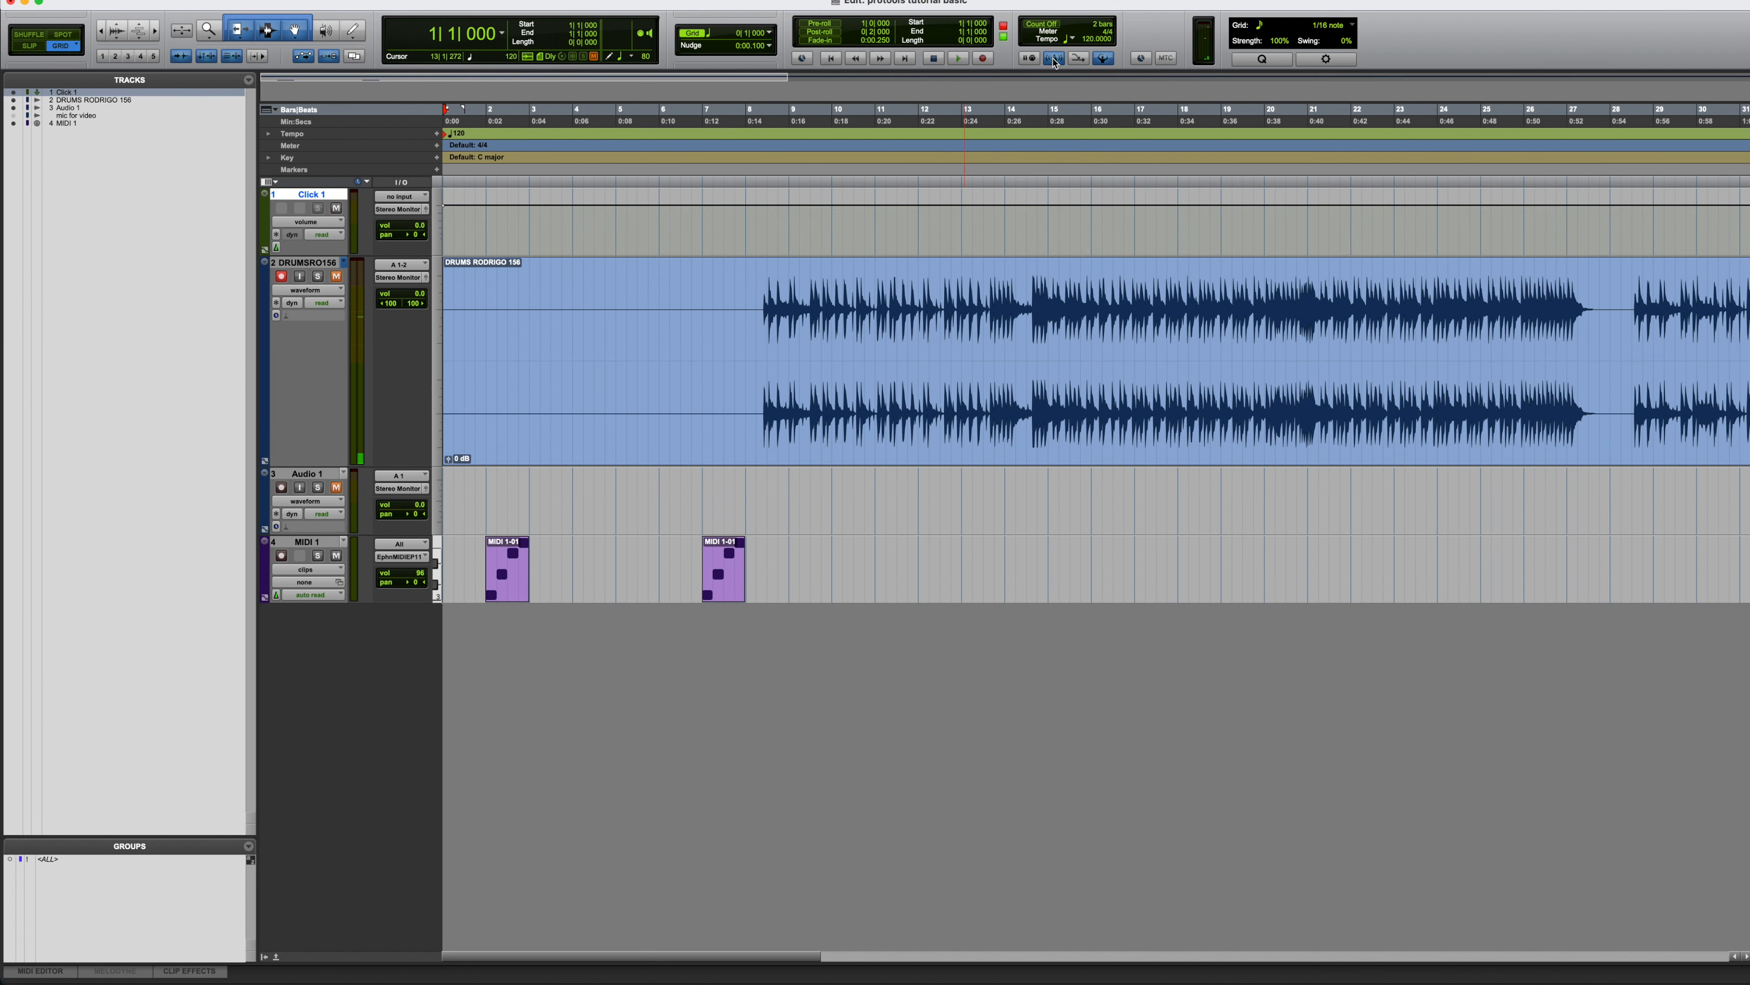
key("space")
key("space")
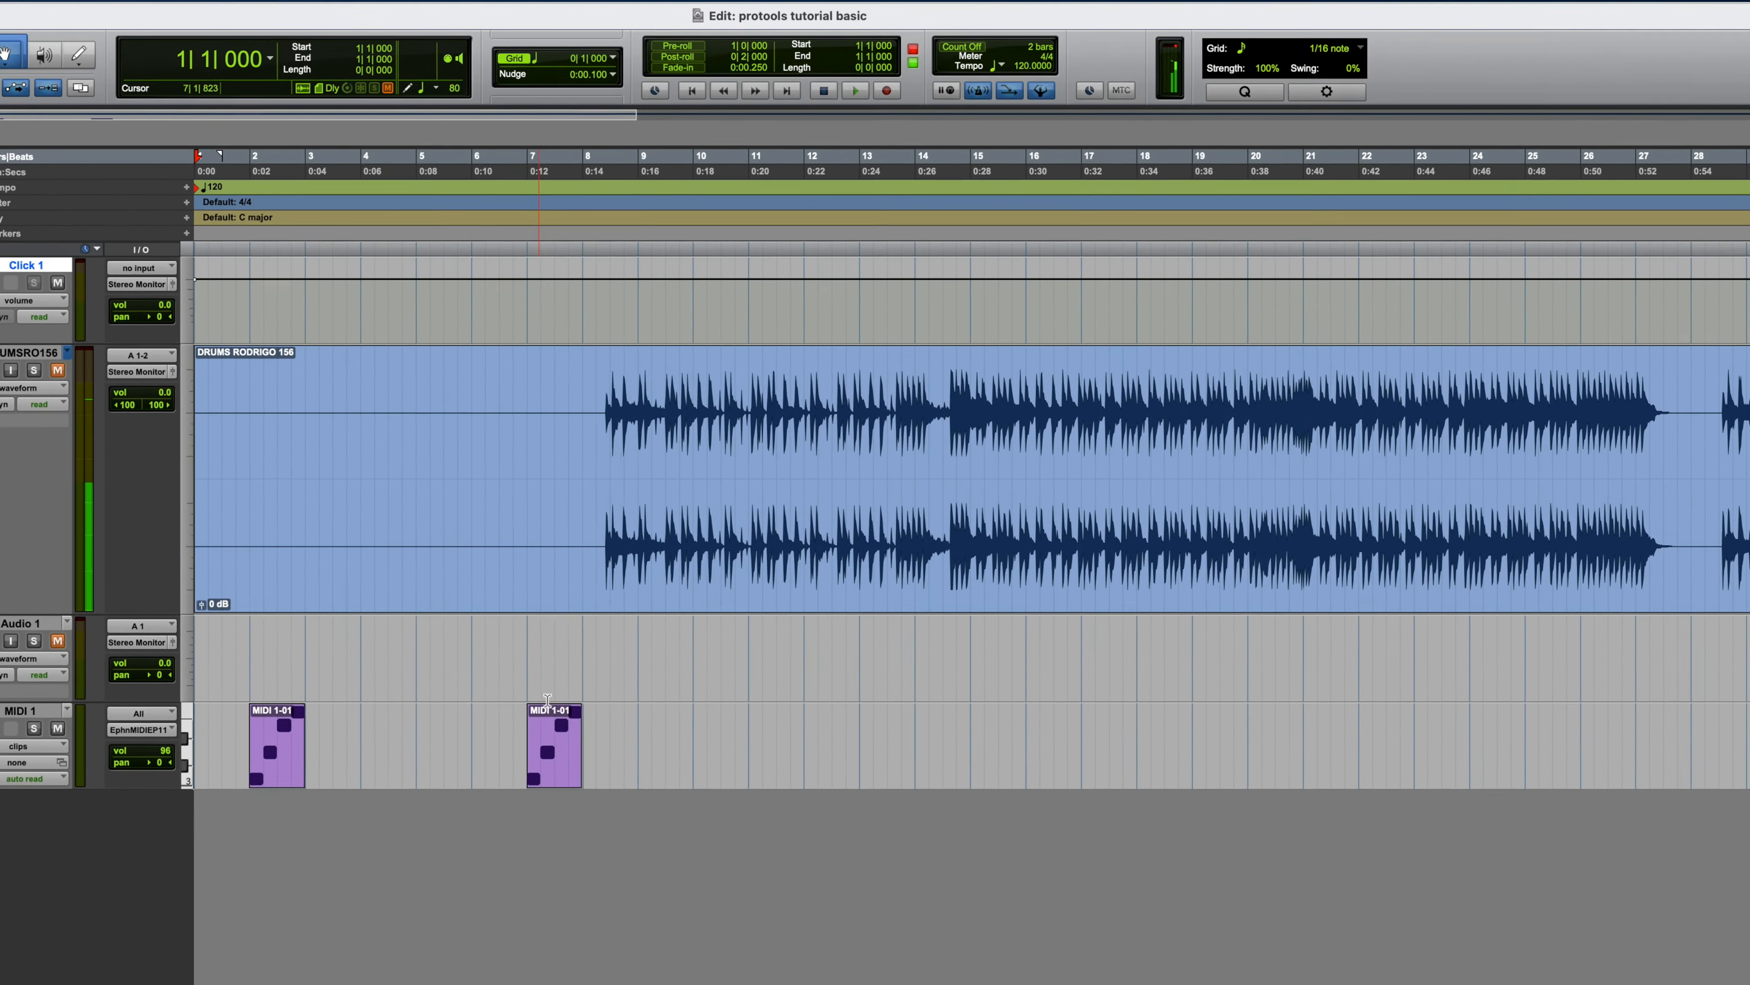
Select the second clip on the MIDI 1 track, from 7|1|000 to 8|1|000
left_click(533, 796)
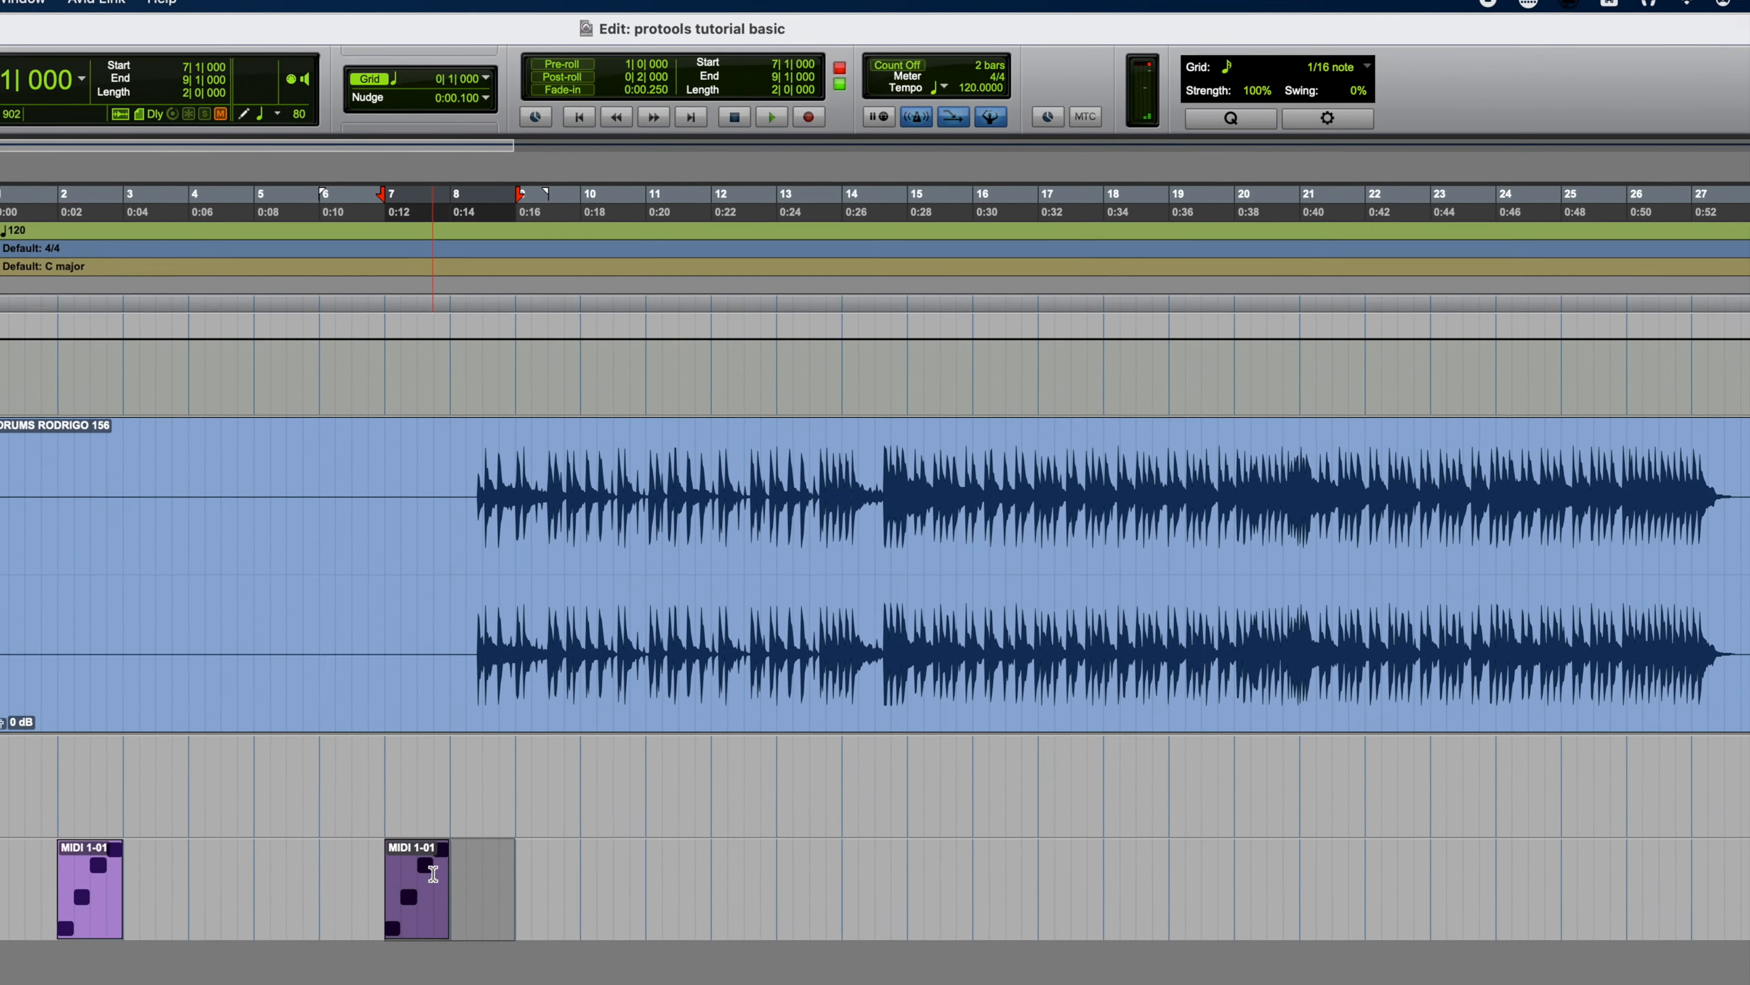
left_click(457, 842)
left_click(452, 879)
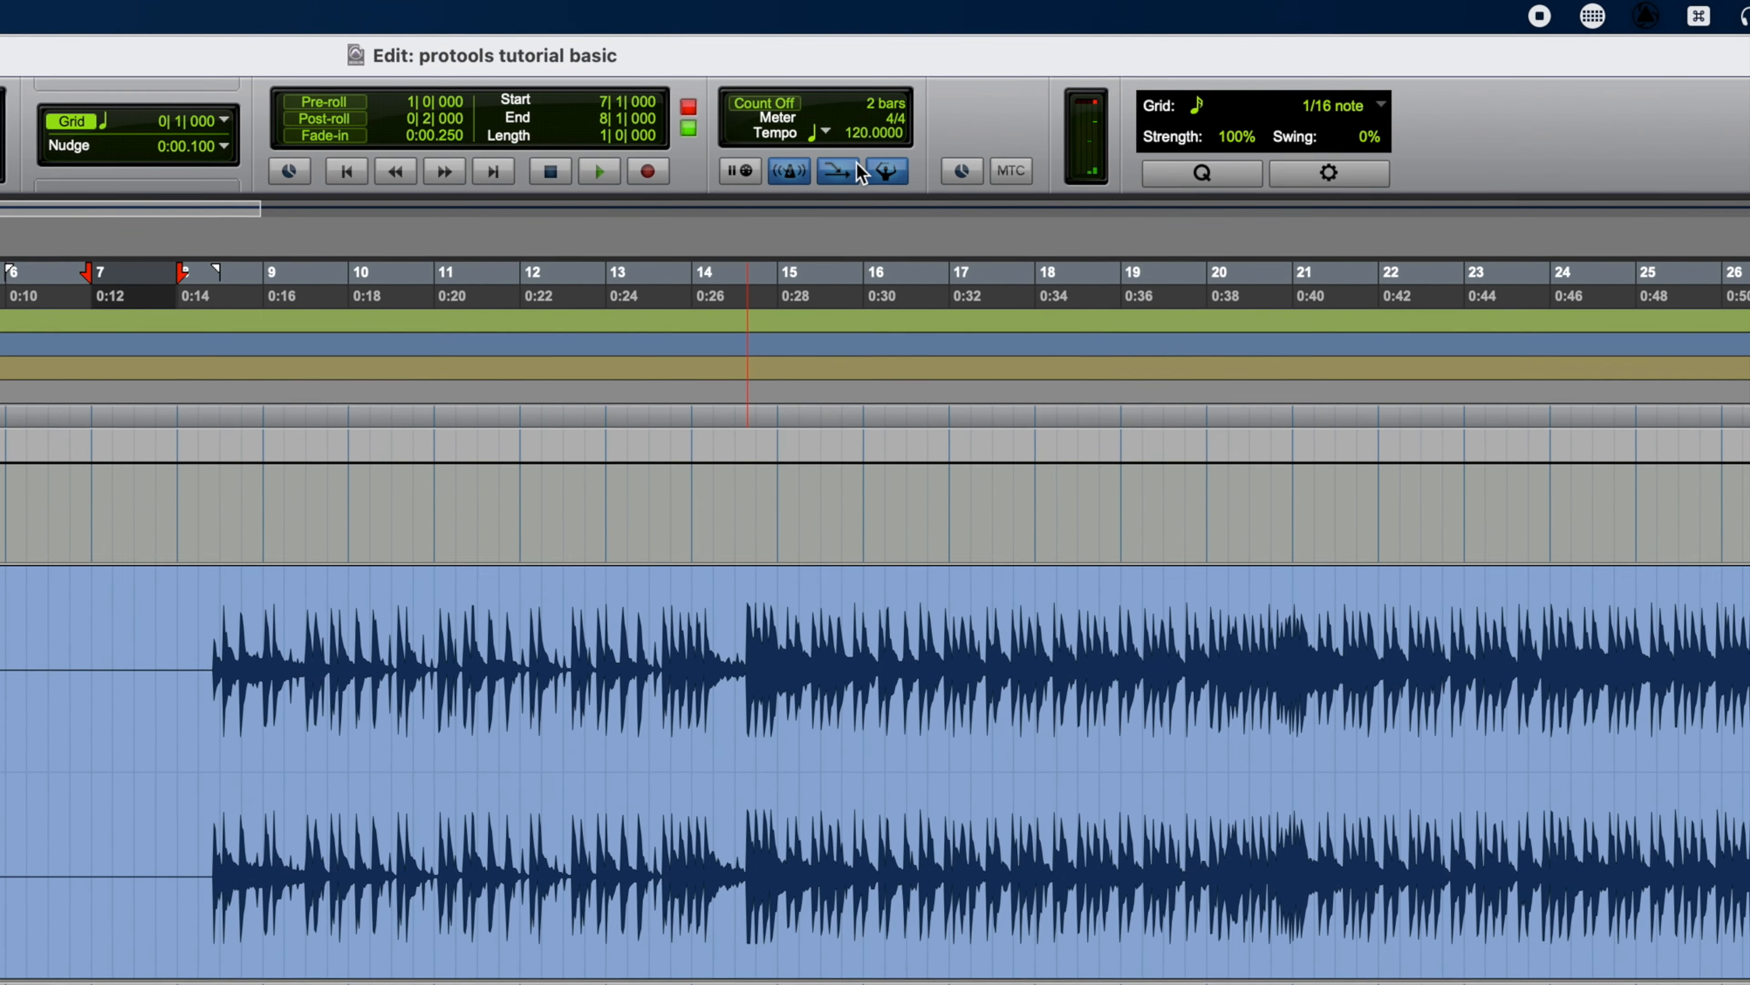
Turn off MIDI Merge and expand the Tempo ruler to show its tempo graph
left_click(871, 159)
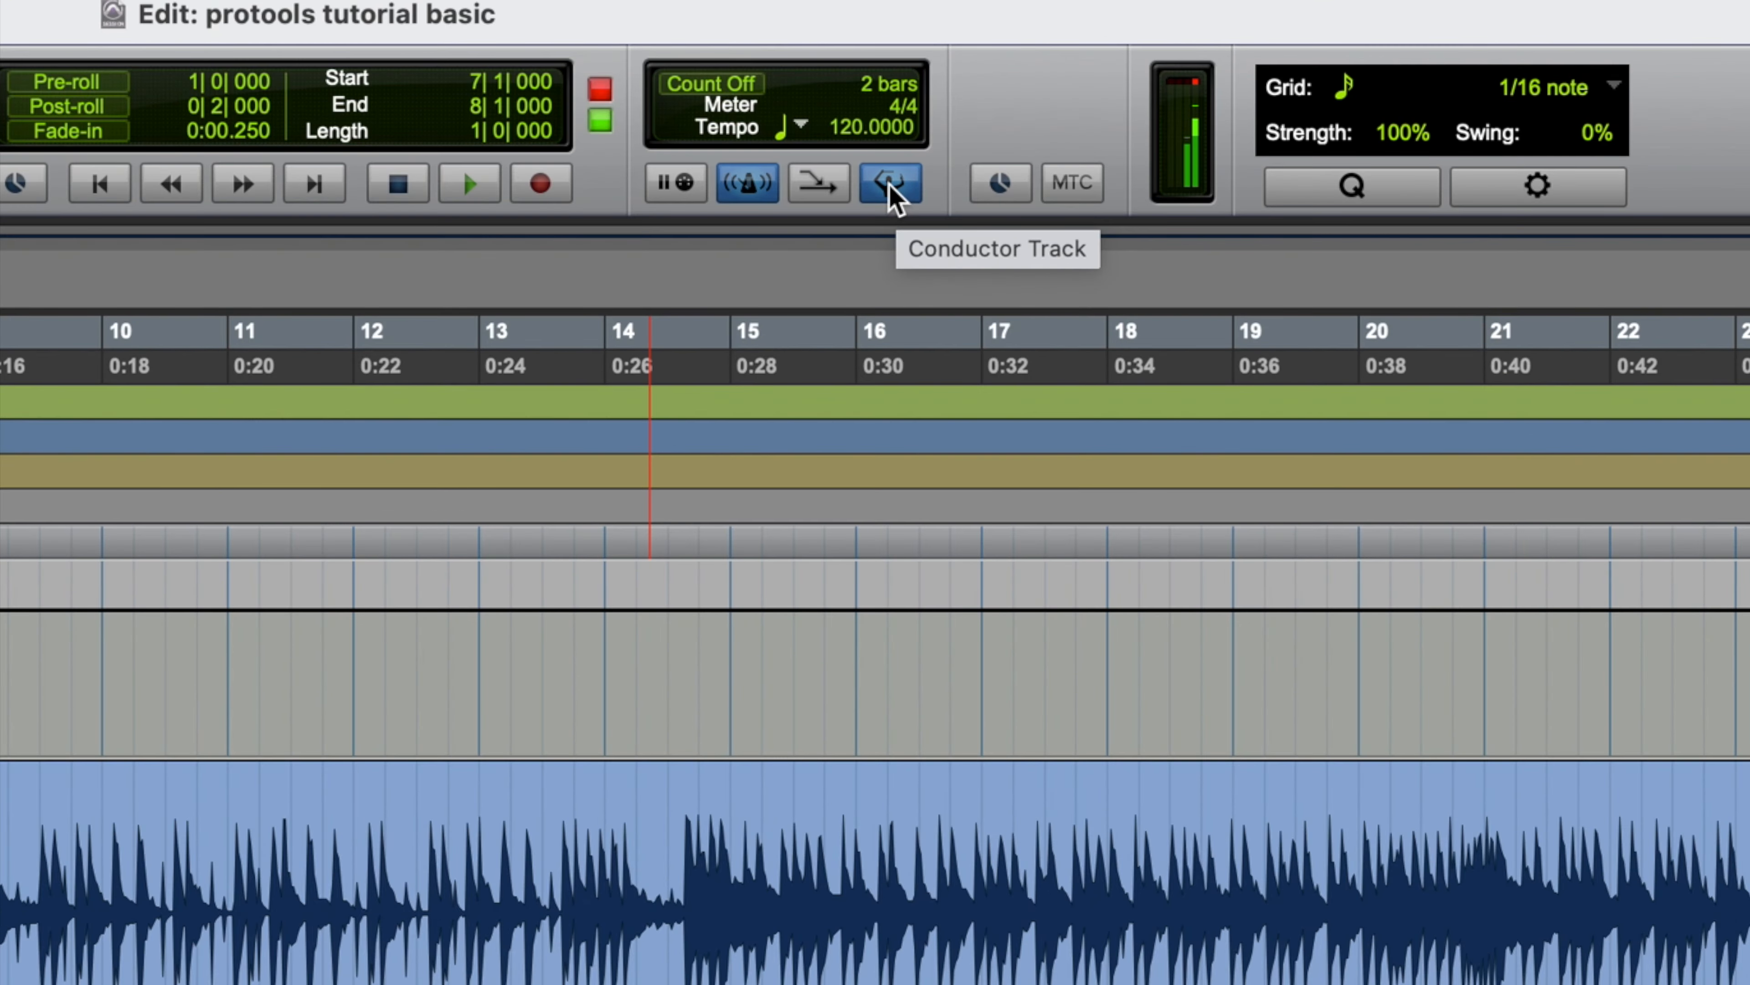
left_click(882, 173)
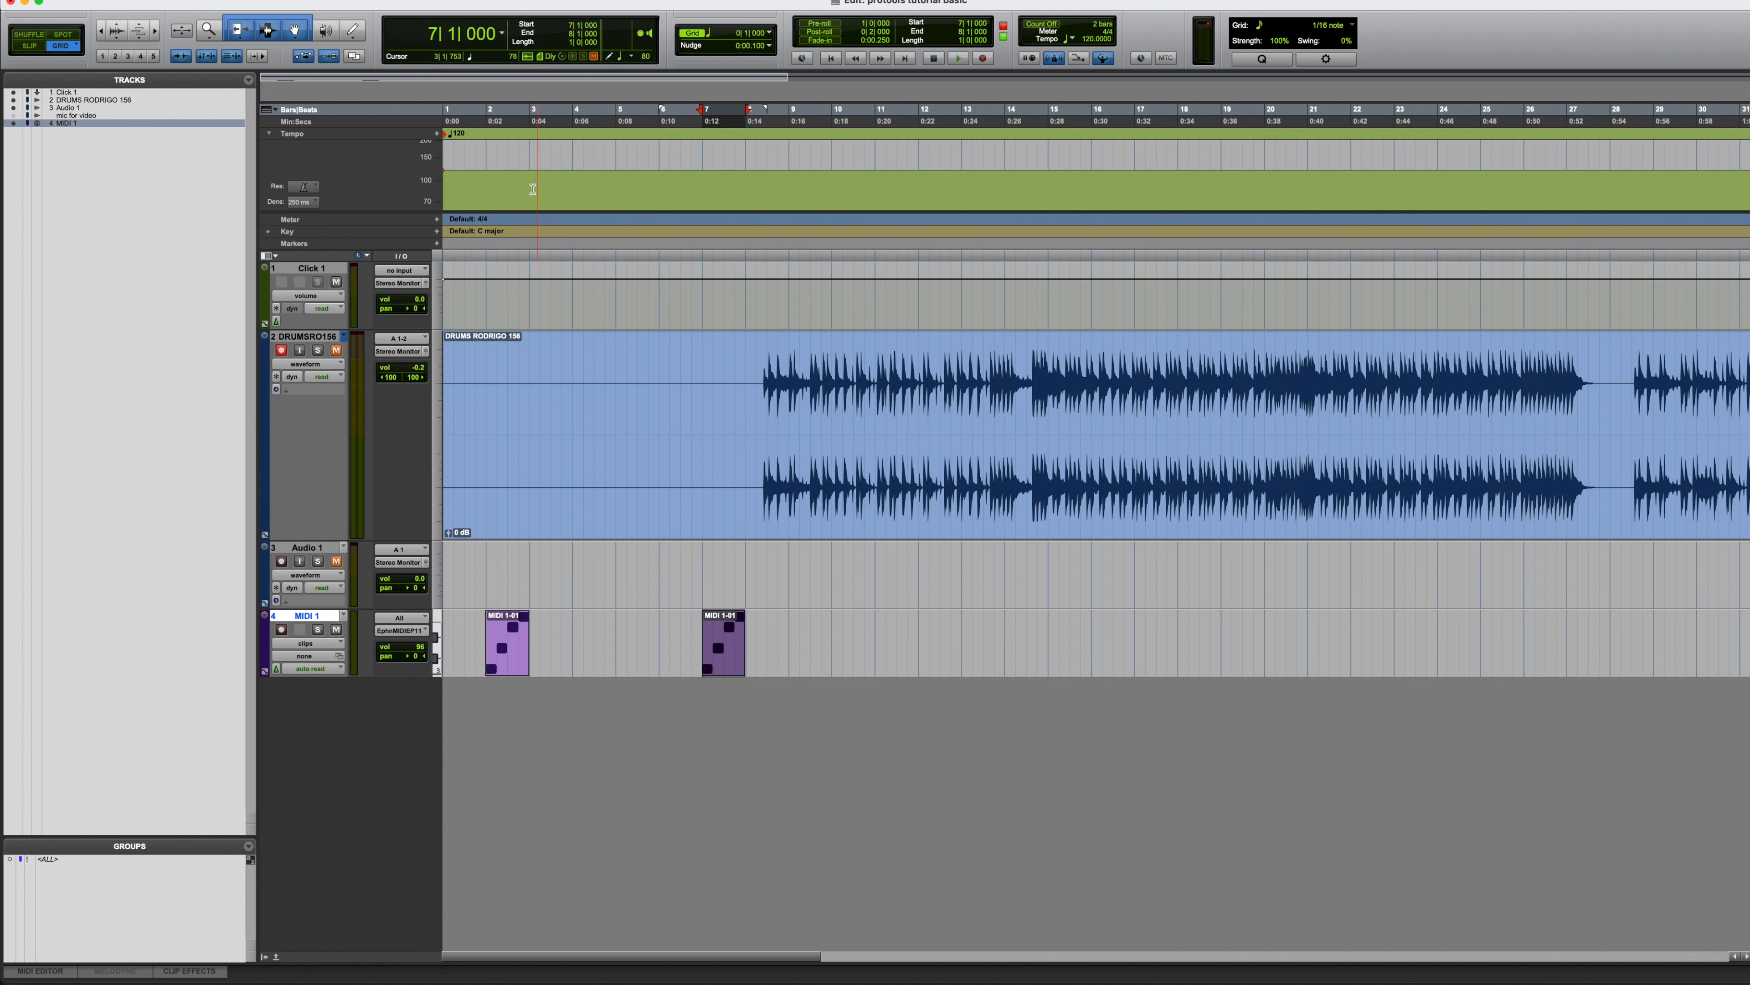
Collapse and re-expand the Tempo ruler, and switch the Conductor tempo map off and back on
left_click(638, 155)
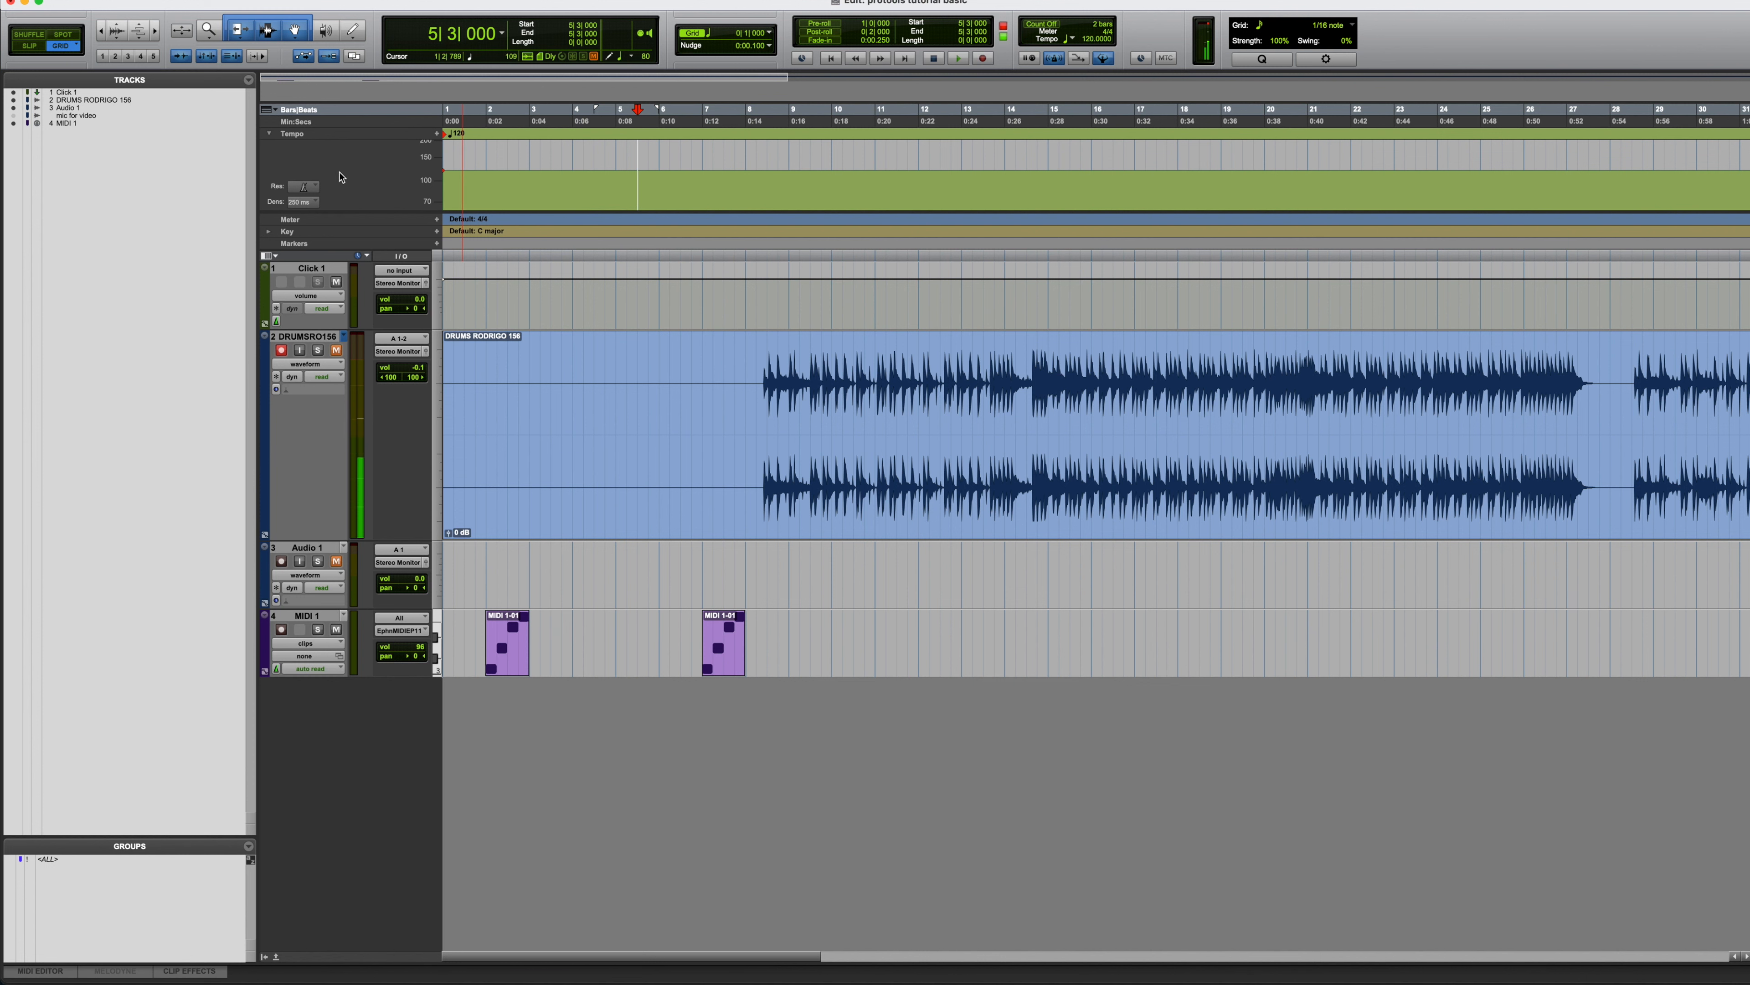
left_click(271, 135)
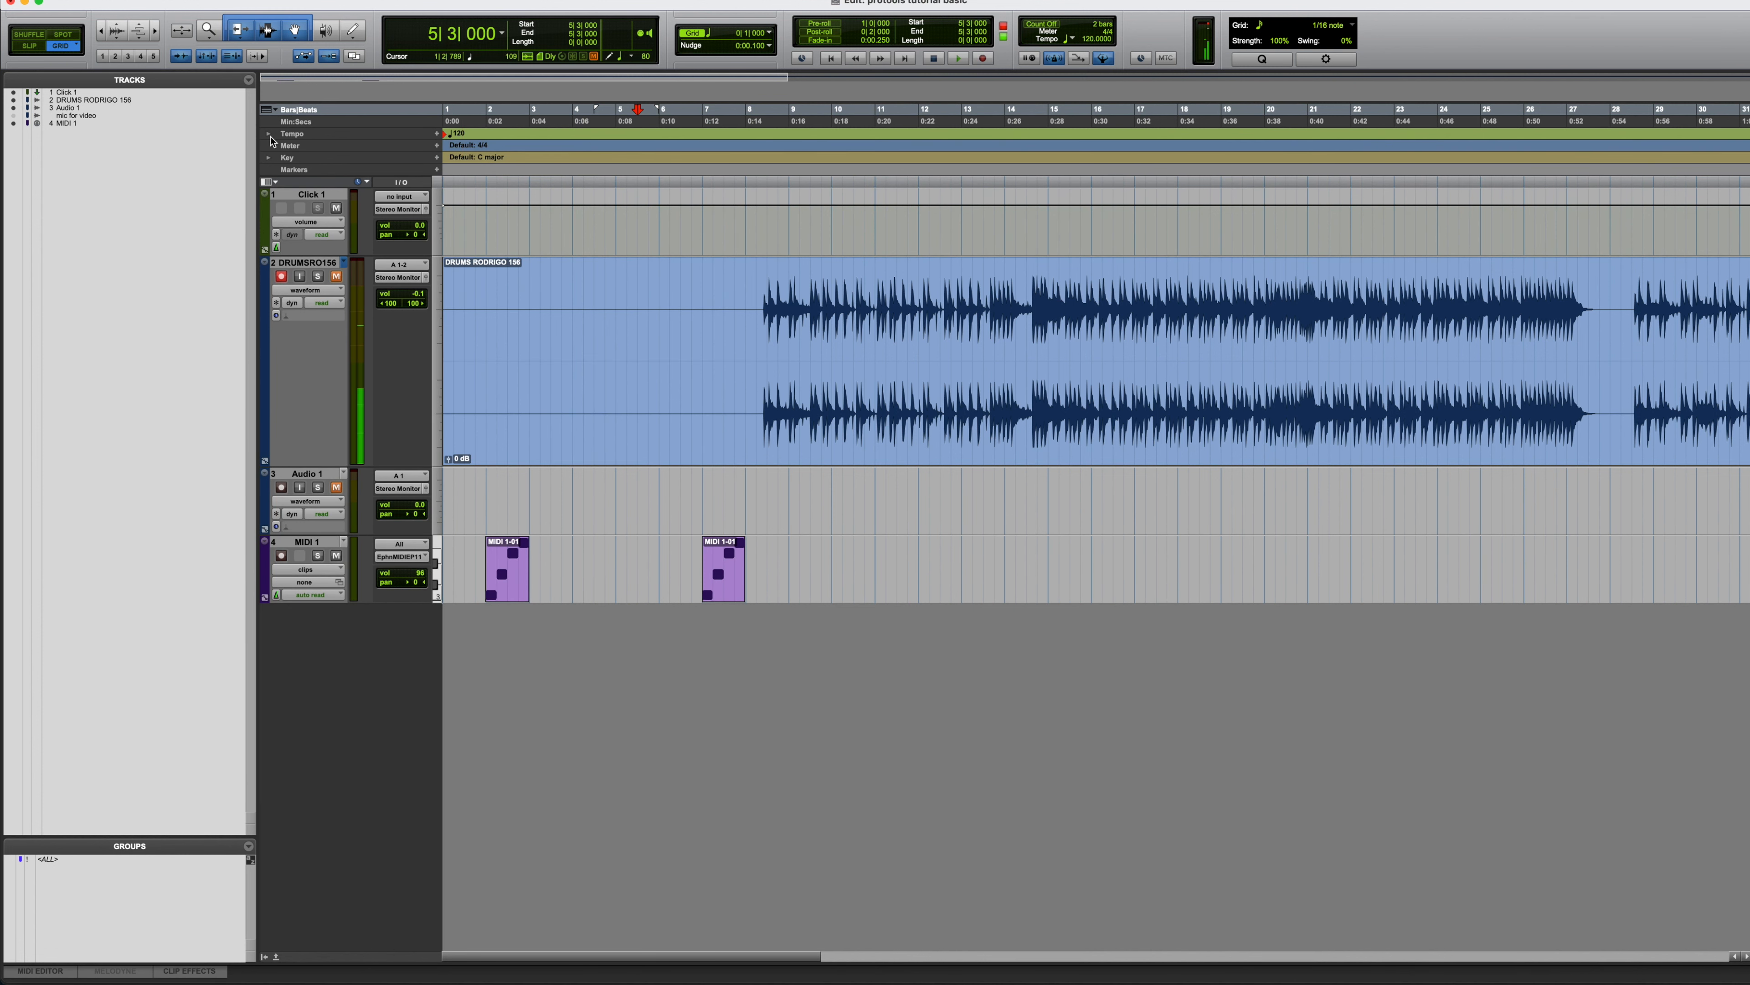
left_click(271, 141)
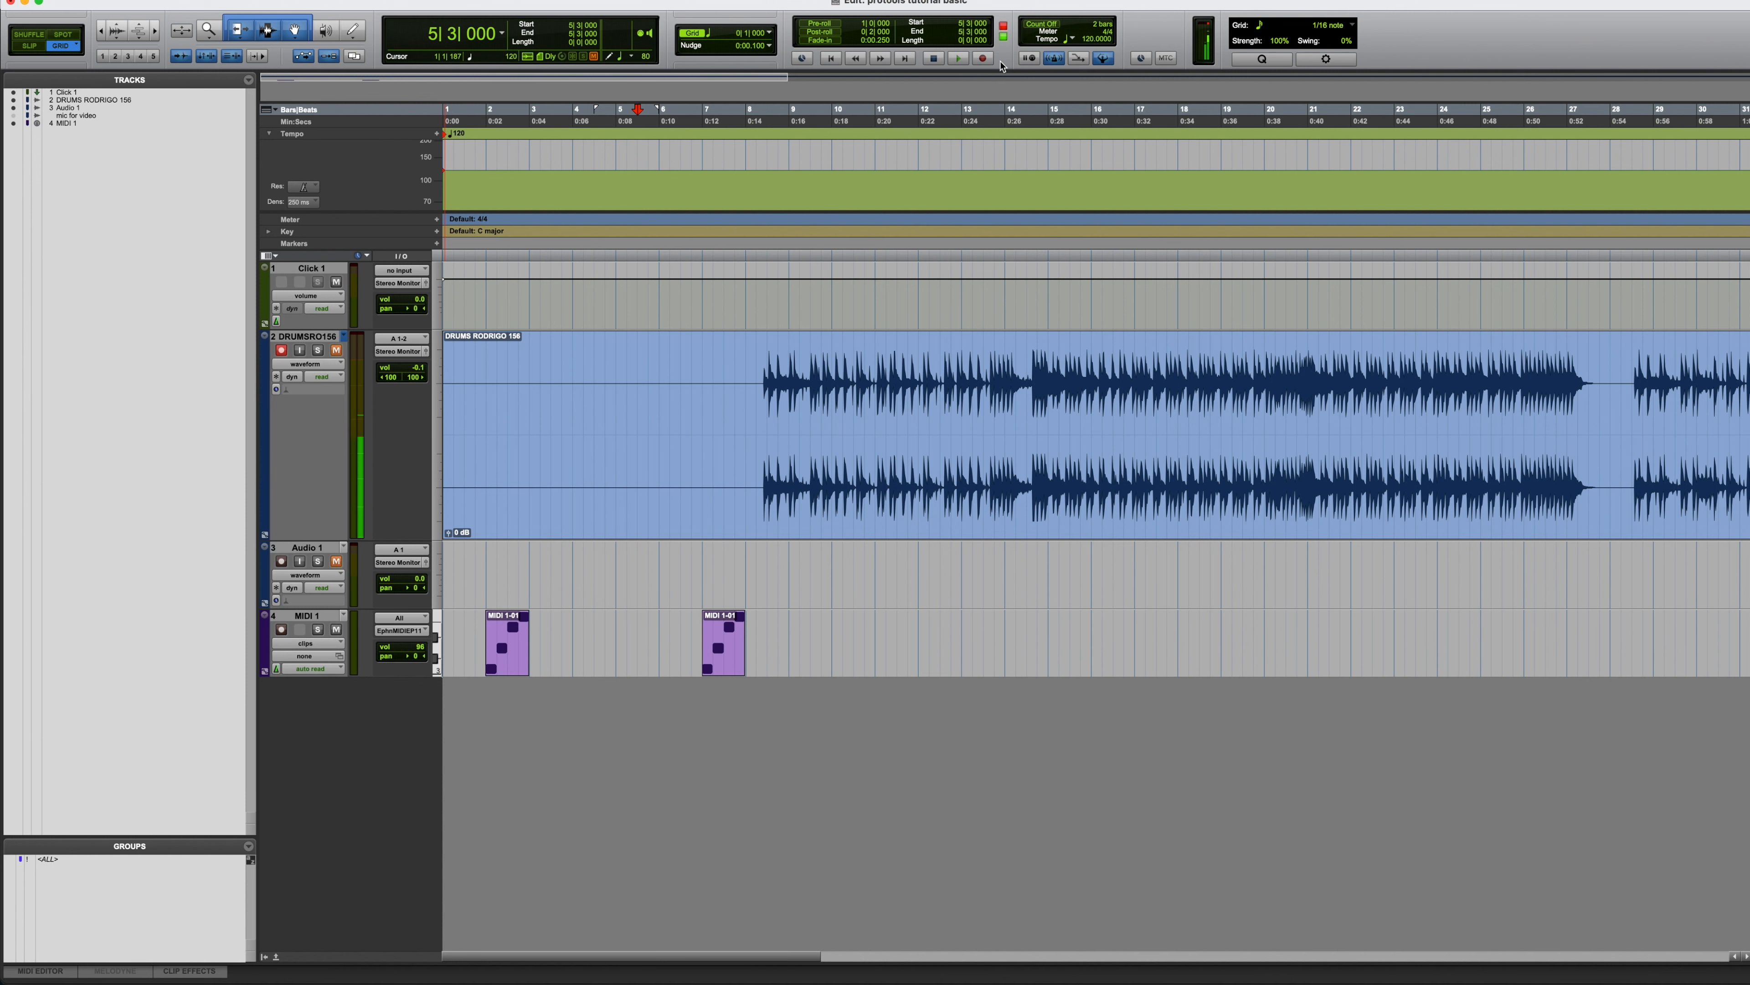
left_click(1103, 60)
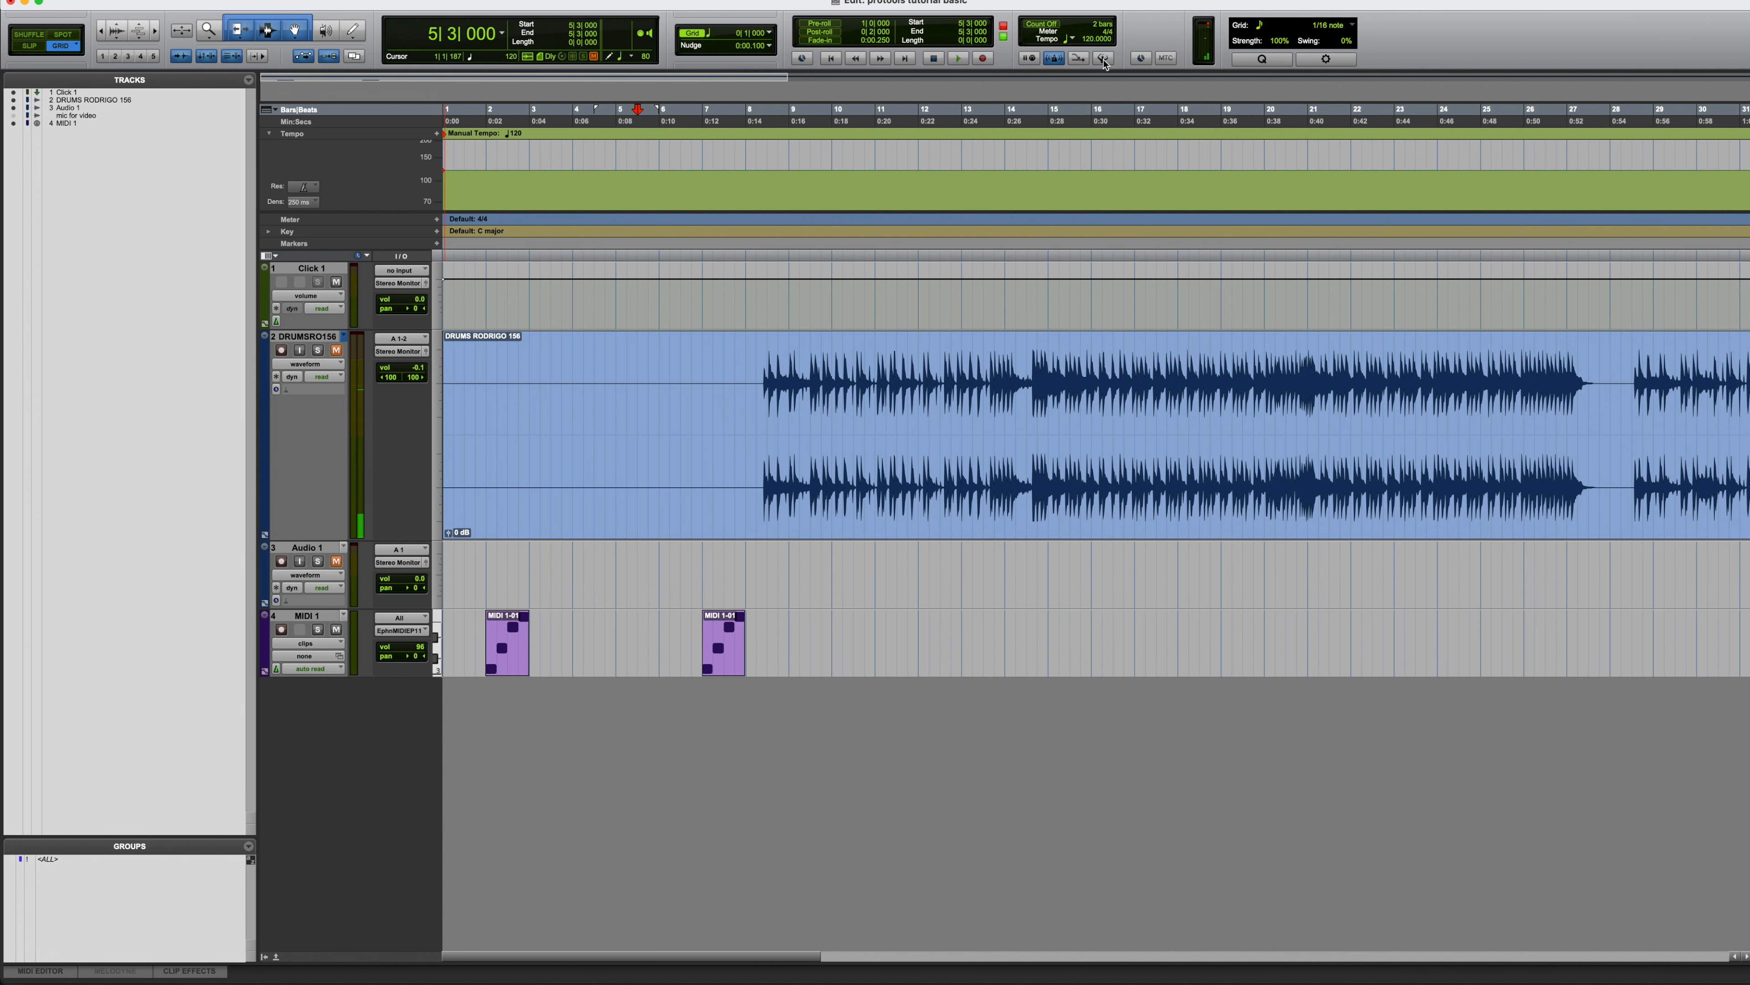
left_click(1102, 59)
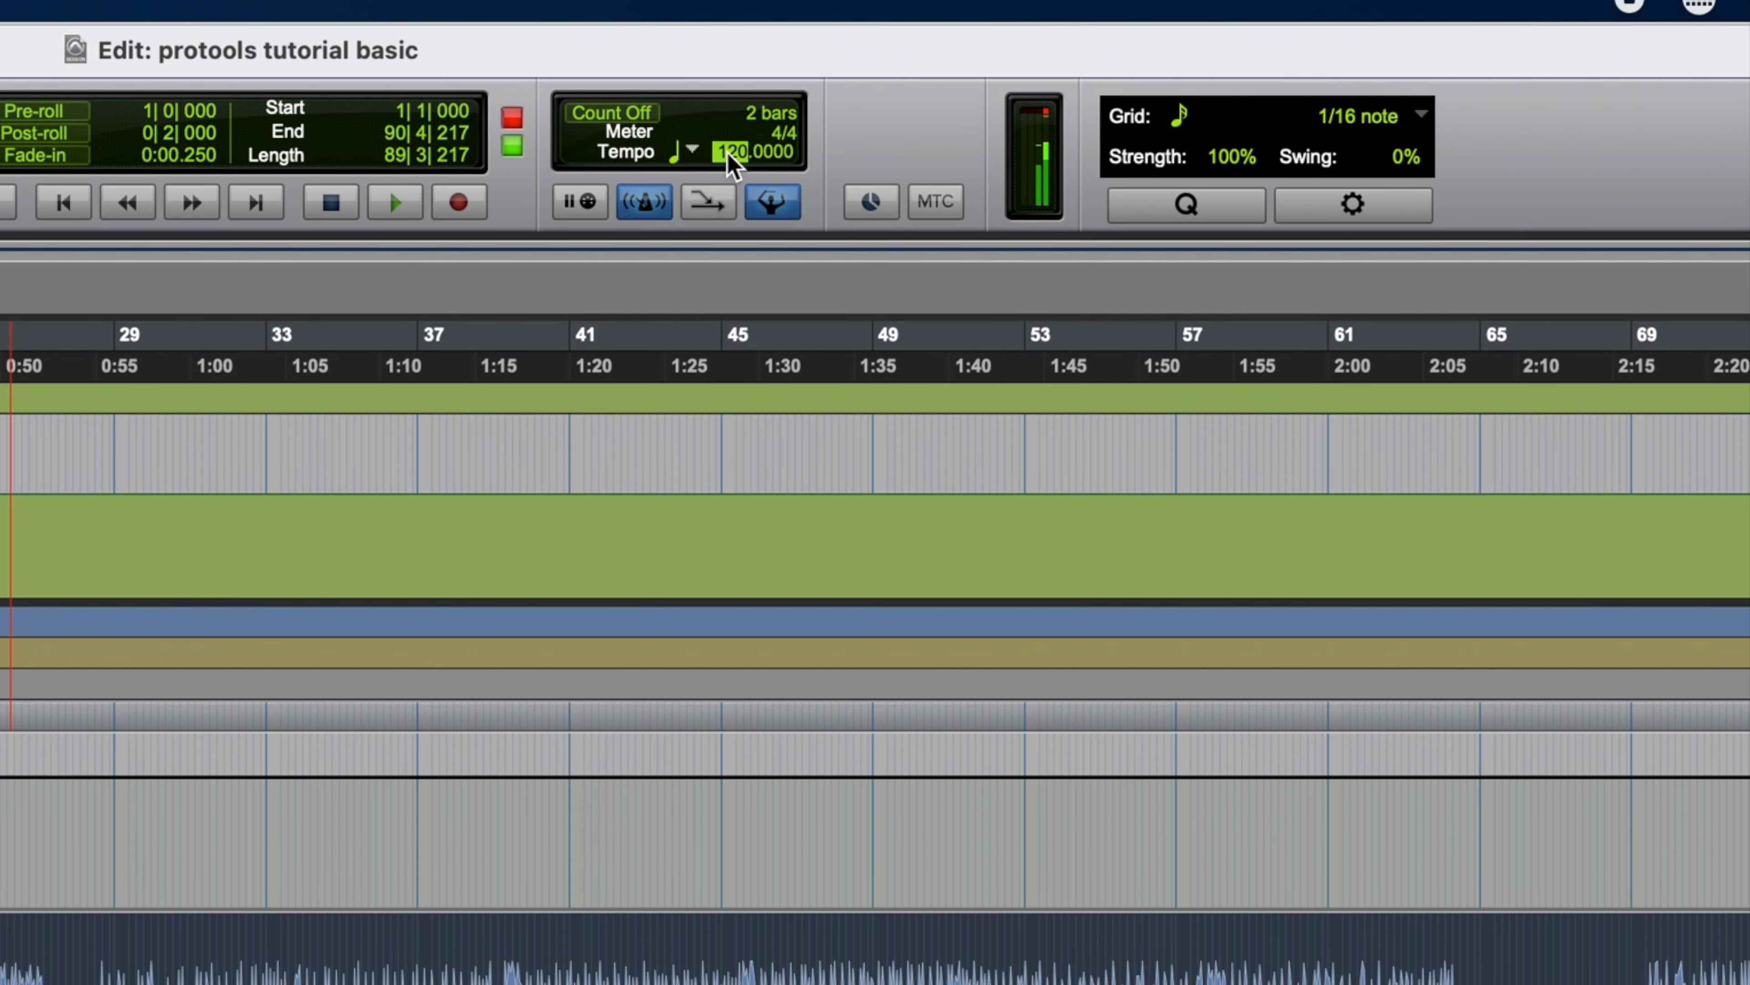
Set the session tempo to 140 BPM
left_click(728, 153)
type("140")
key("Return")
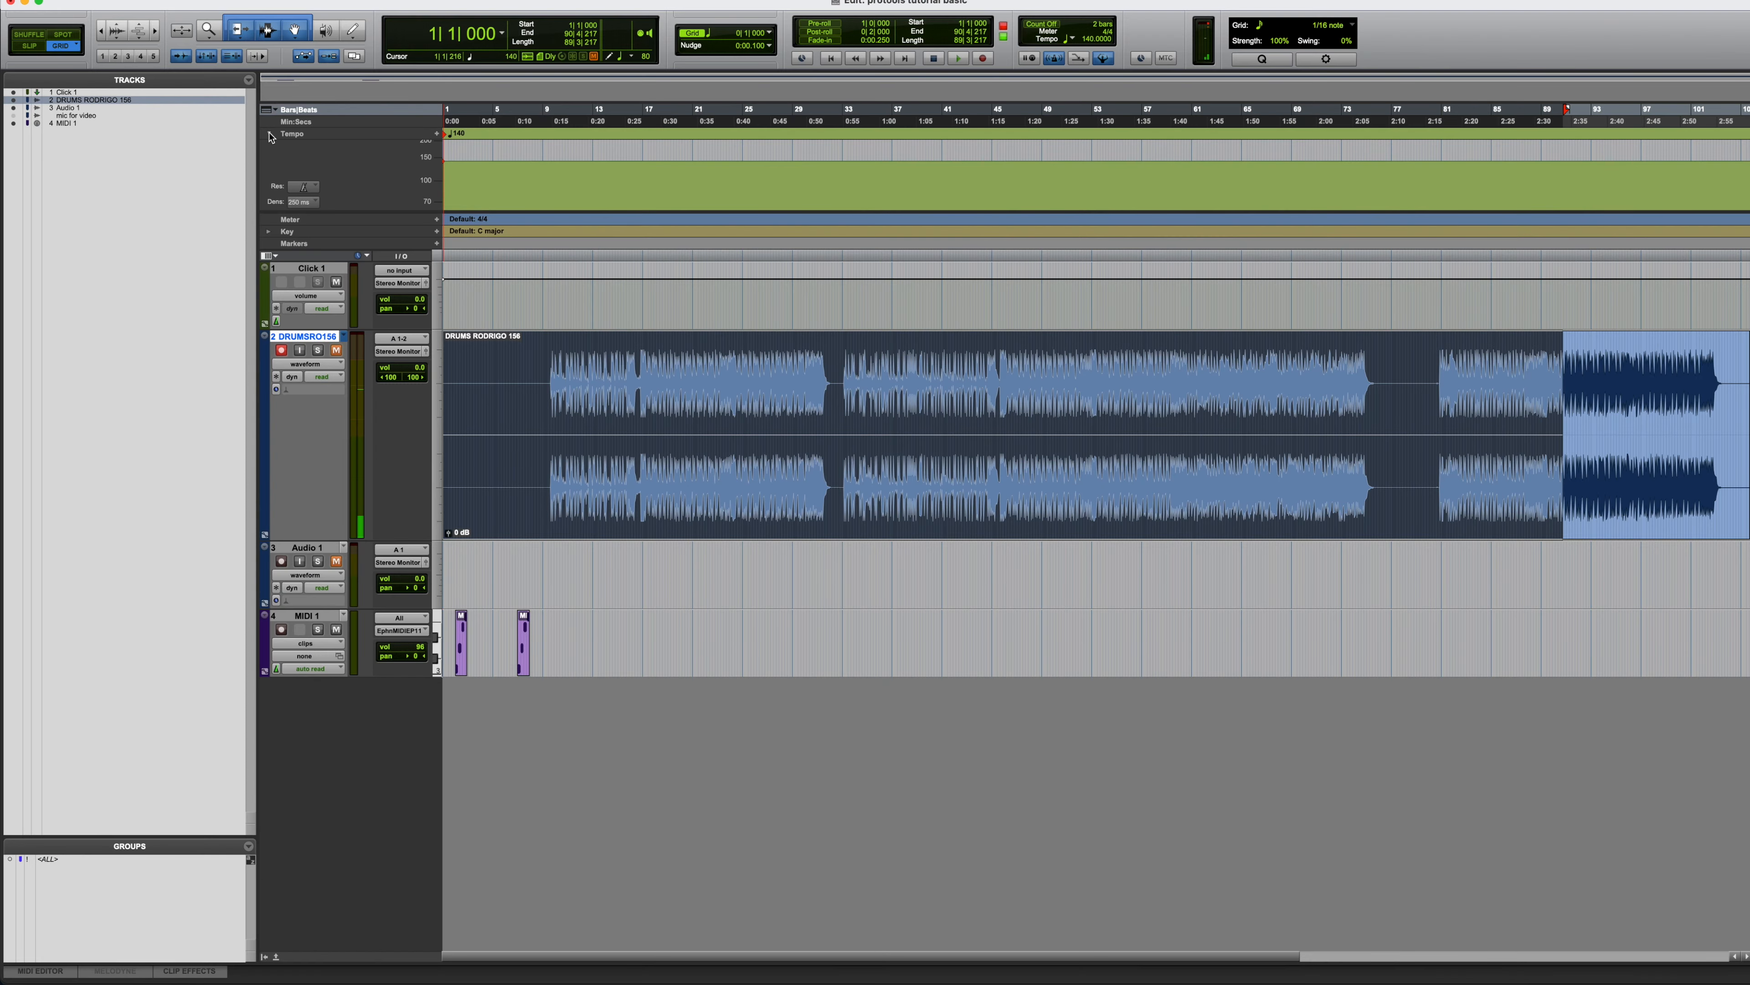
Change the tempo at the start of the session to 130 BPM and open the click note options for a meter change at 5|4|000
left_click(270, 135)
left_click(270, 134)
left_click(446, 165)
left_click_drag(445, 165, 449, 172)
double_click(446, 134)
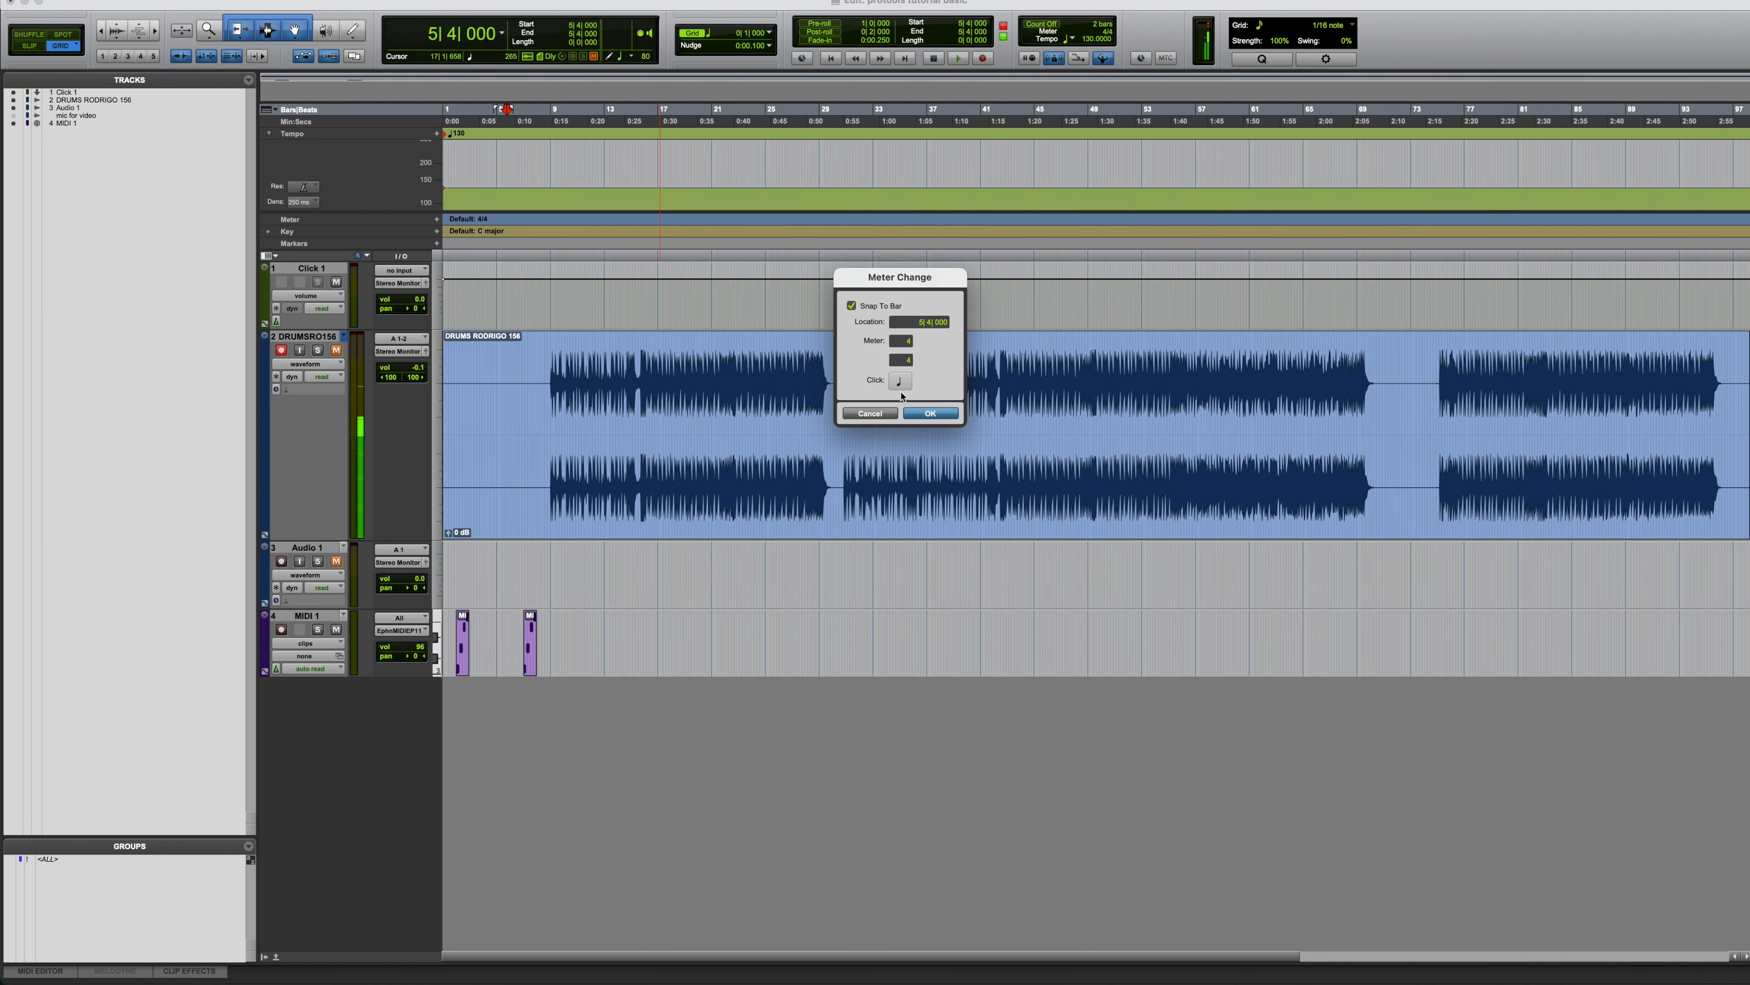
left_click(899, 382)
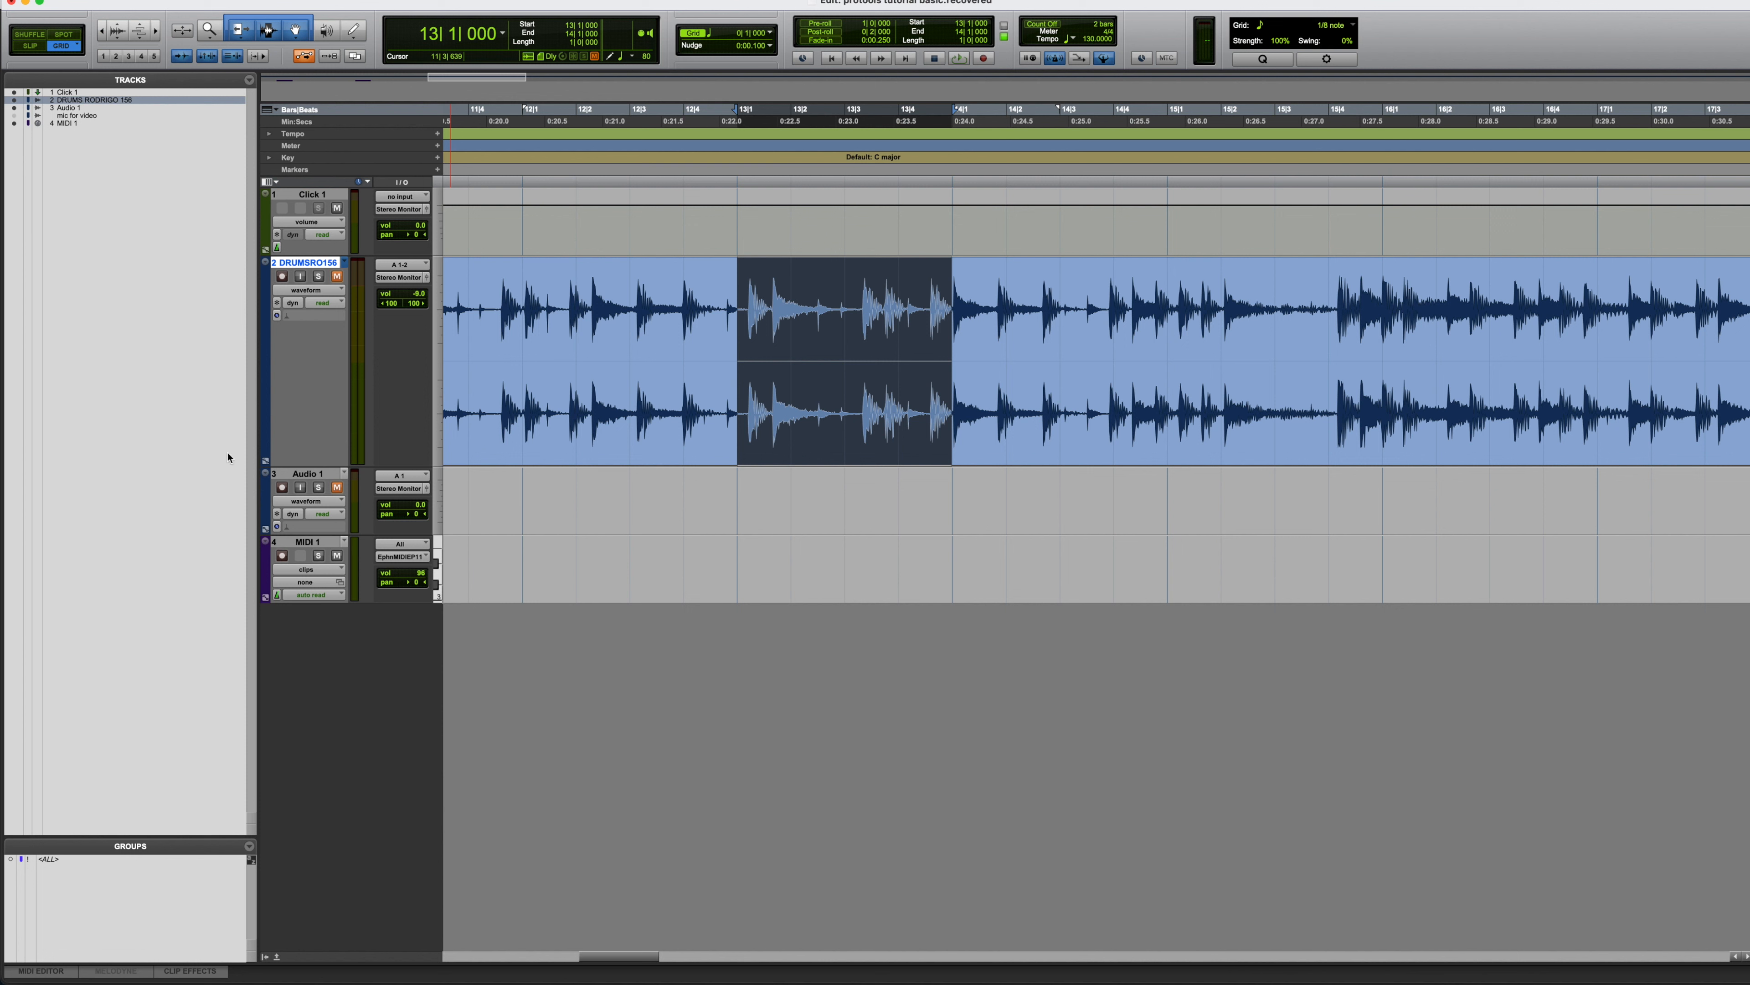
Enable Melodyne on the drums track, reduce the height of its docked editor, and hide the editor
left_click(308, 316)
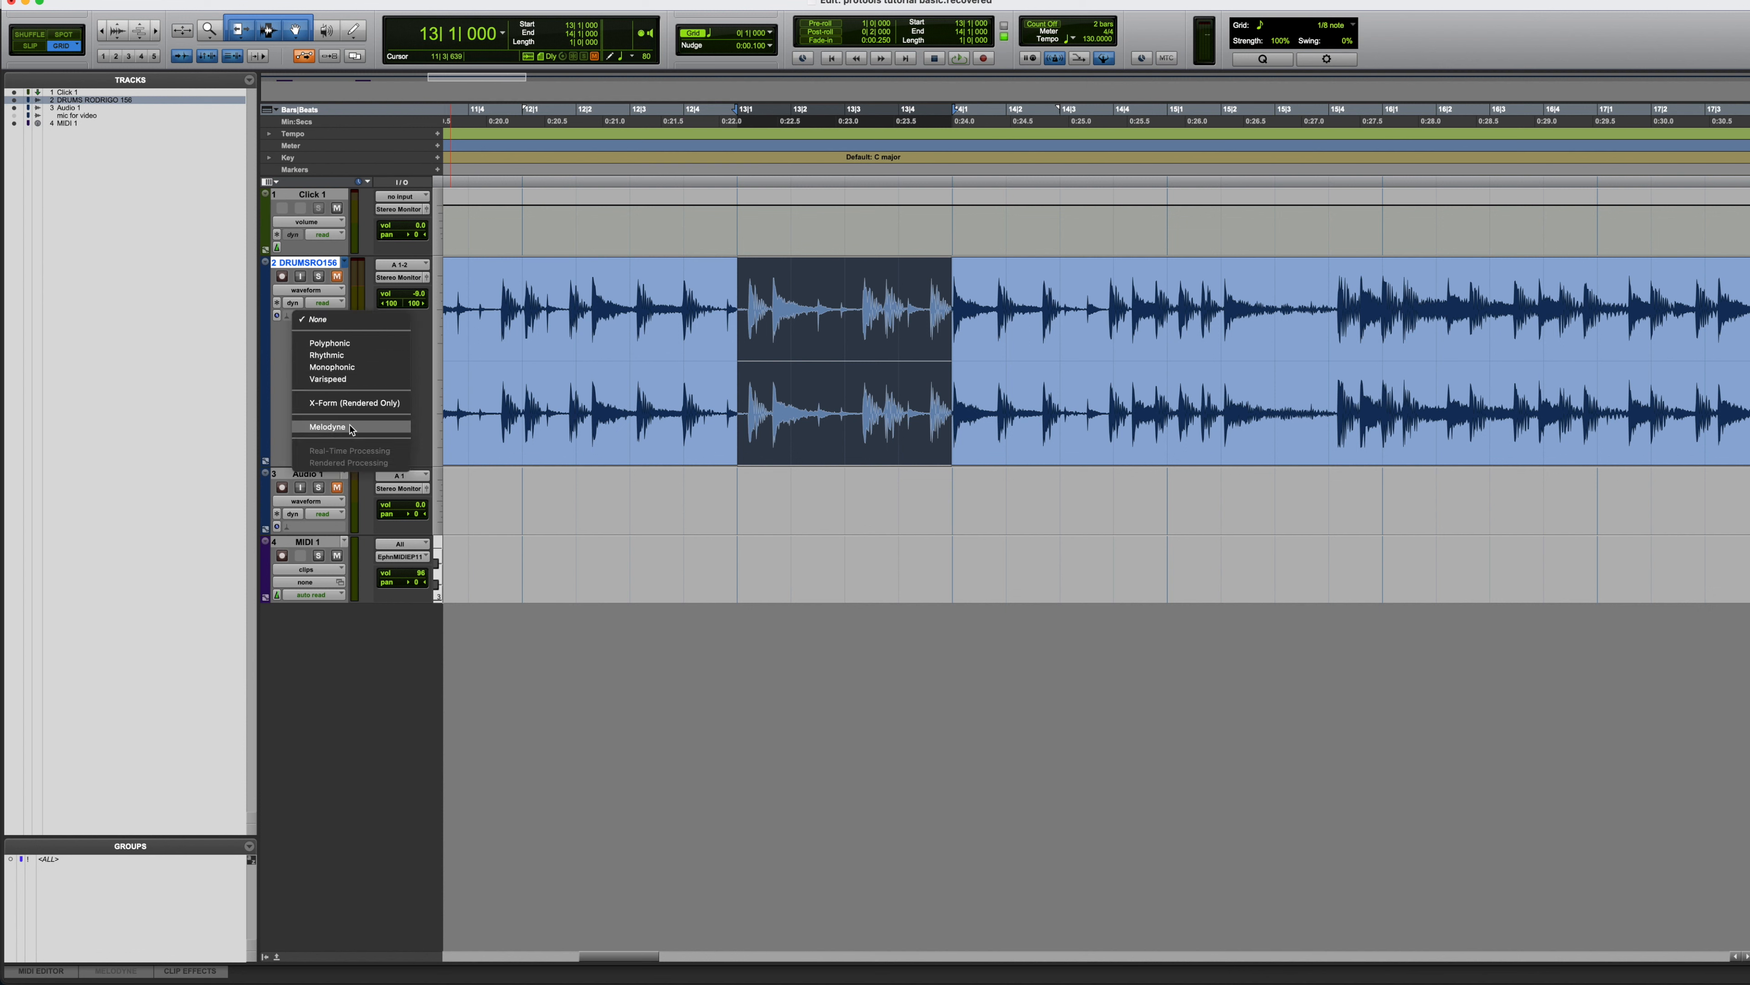
left_click(327, 427)
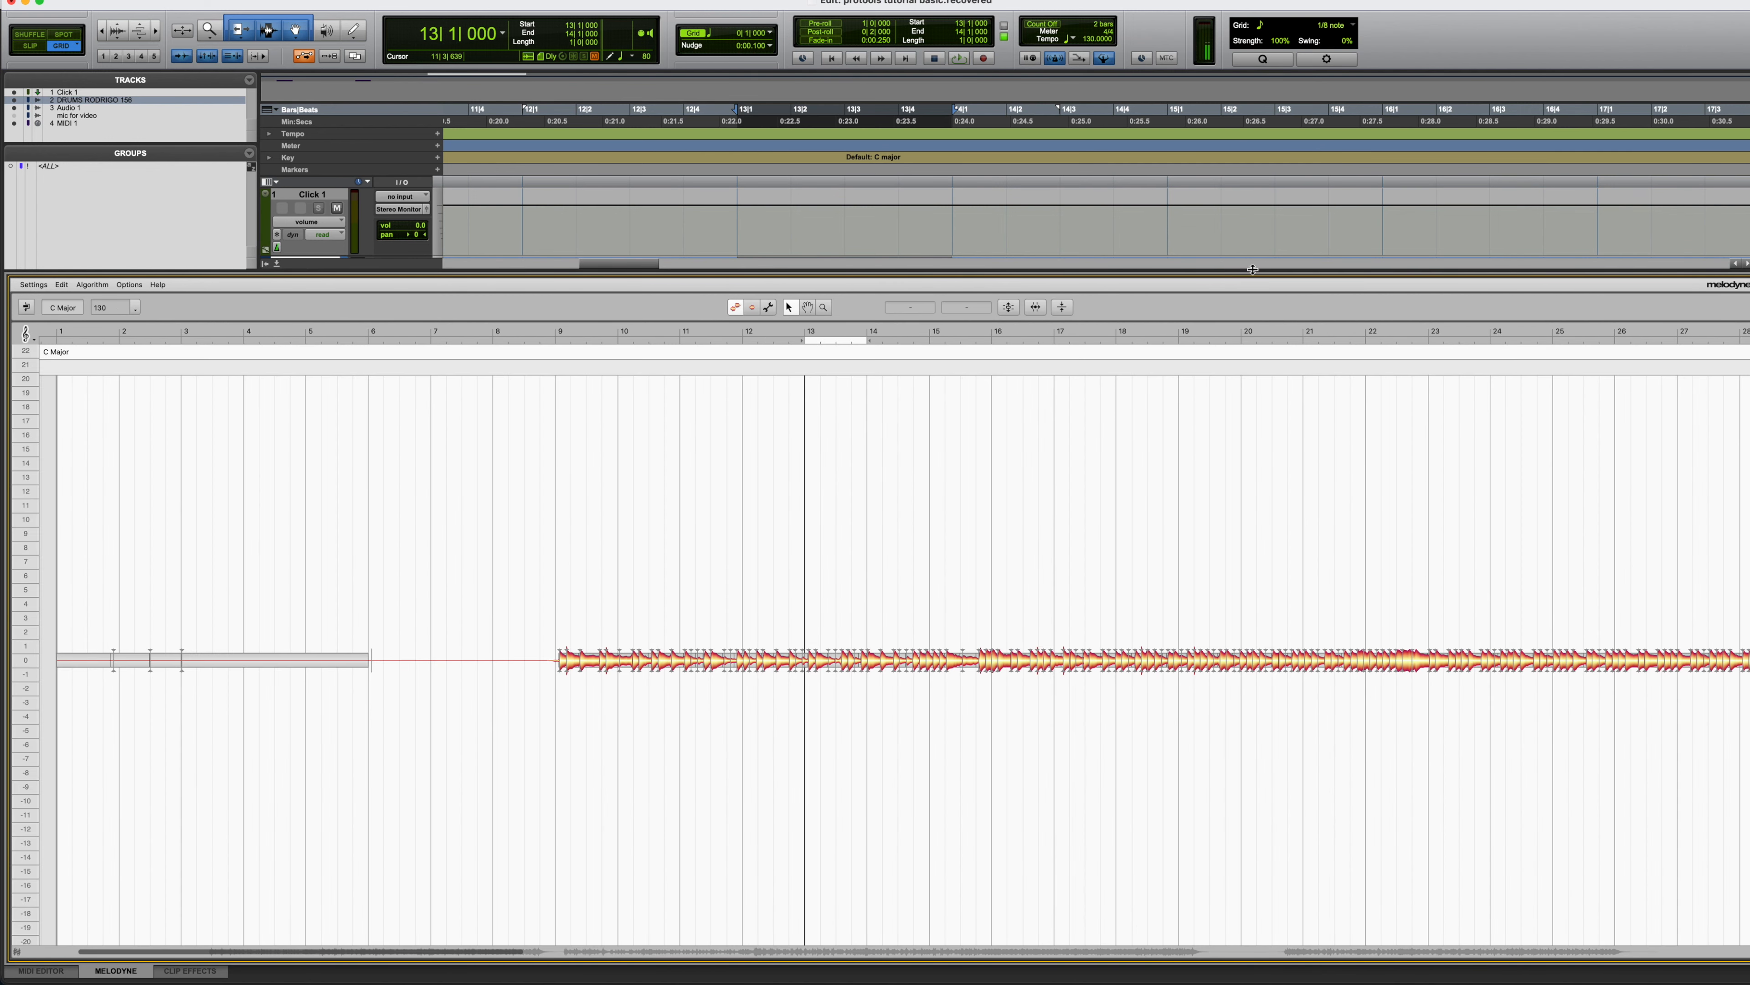
left_click_drag(1250, 278, 1250, 538)
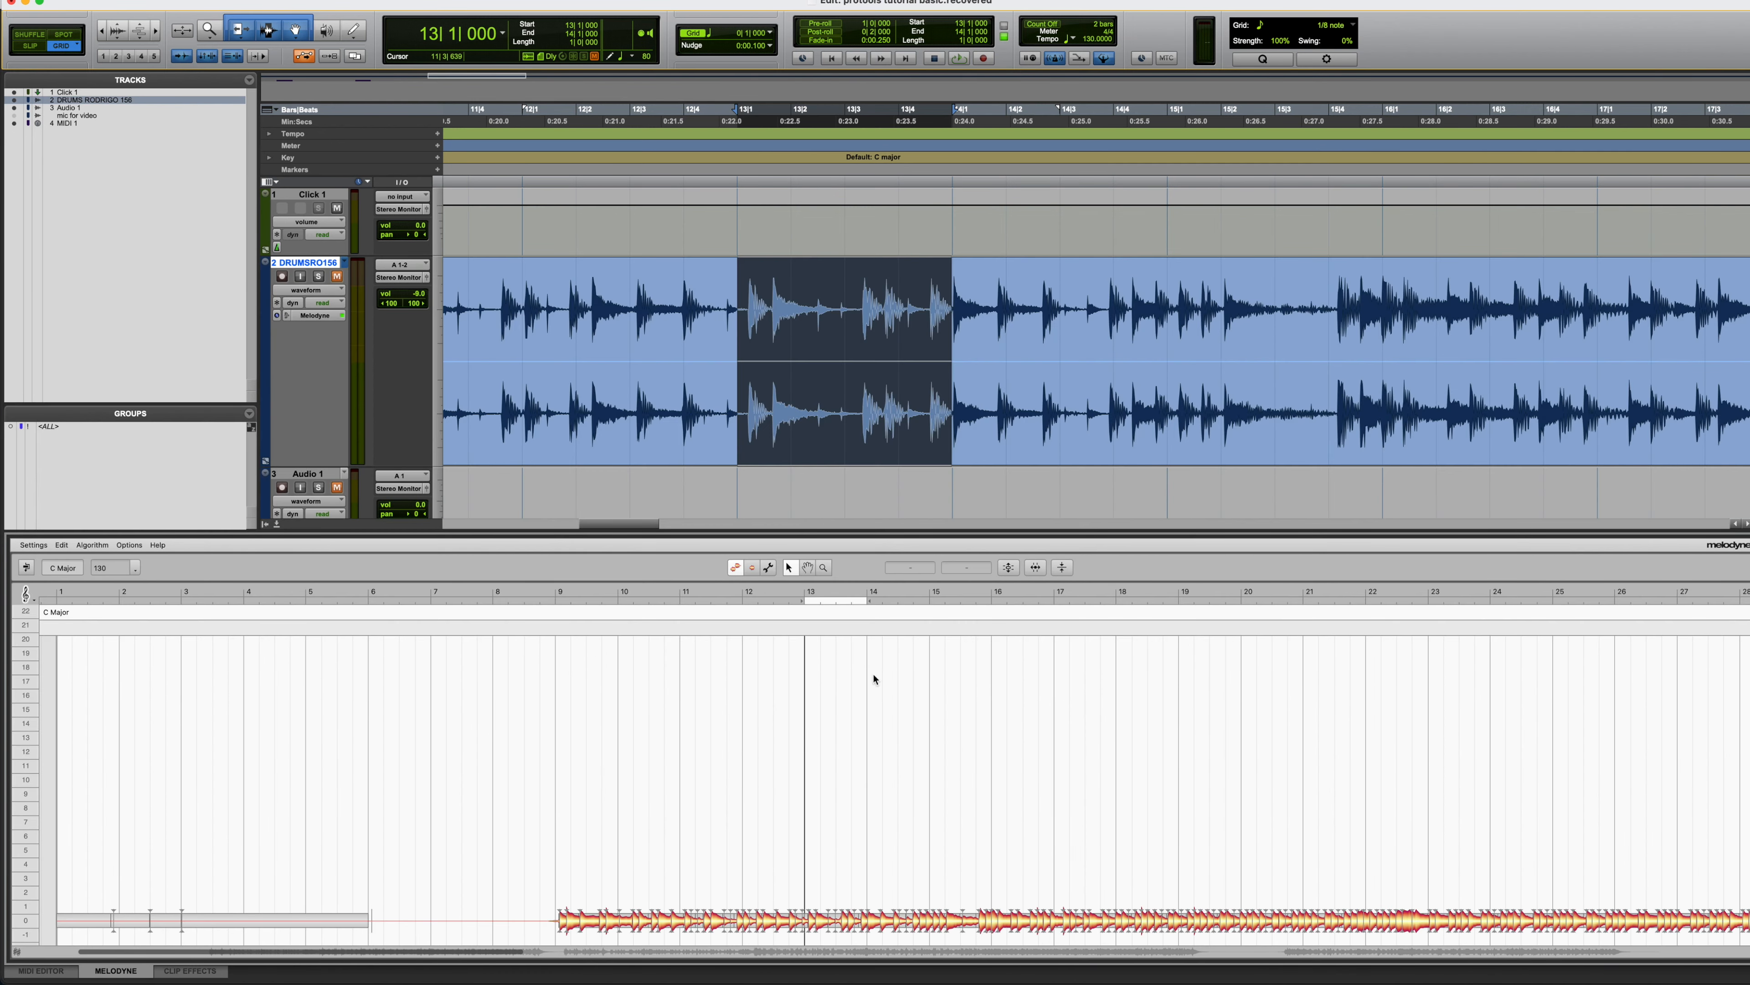
left_click(110, 971)
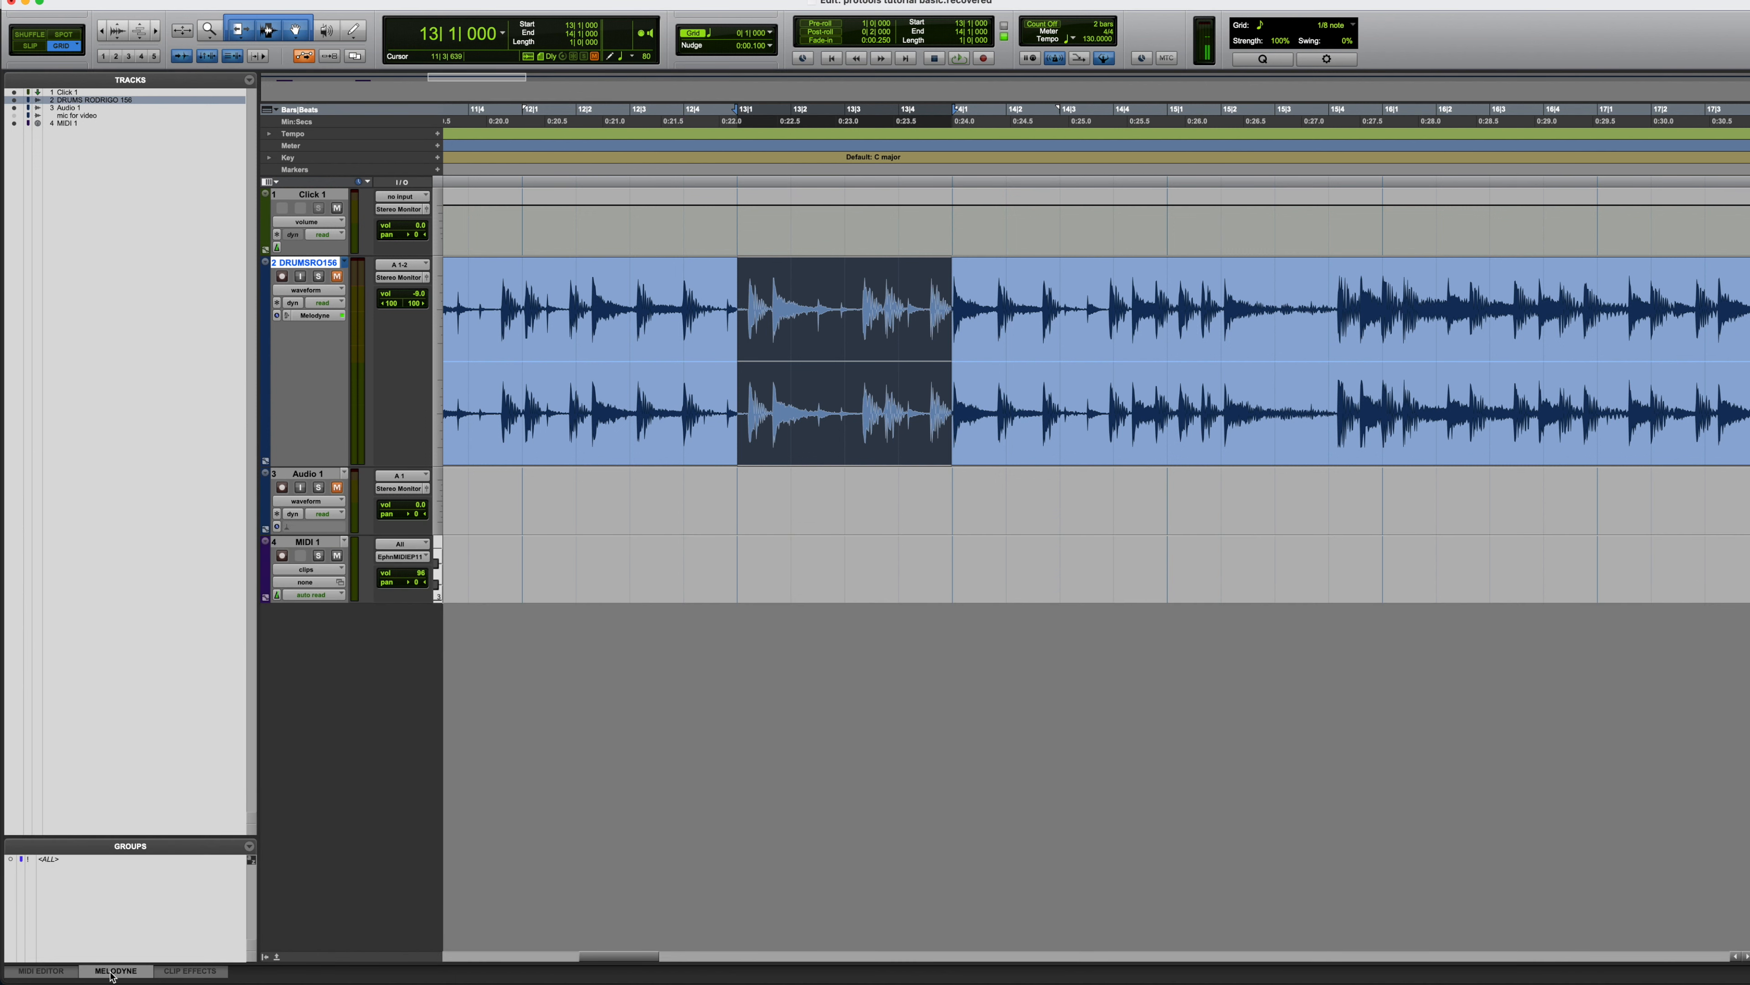
left_click(110, 971)
left_click(111, 971)
Show the Clip Effects controls and select the drum audio from 13|1|000 to 13|3|000
left_click(193, 974)
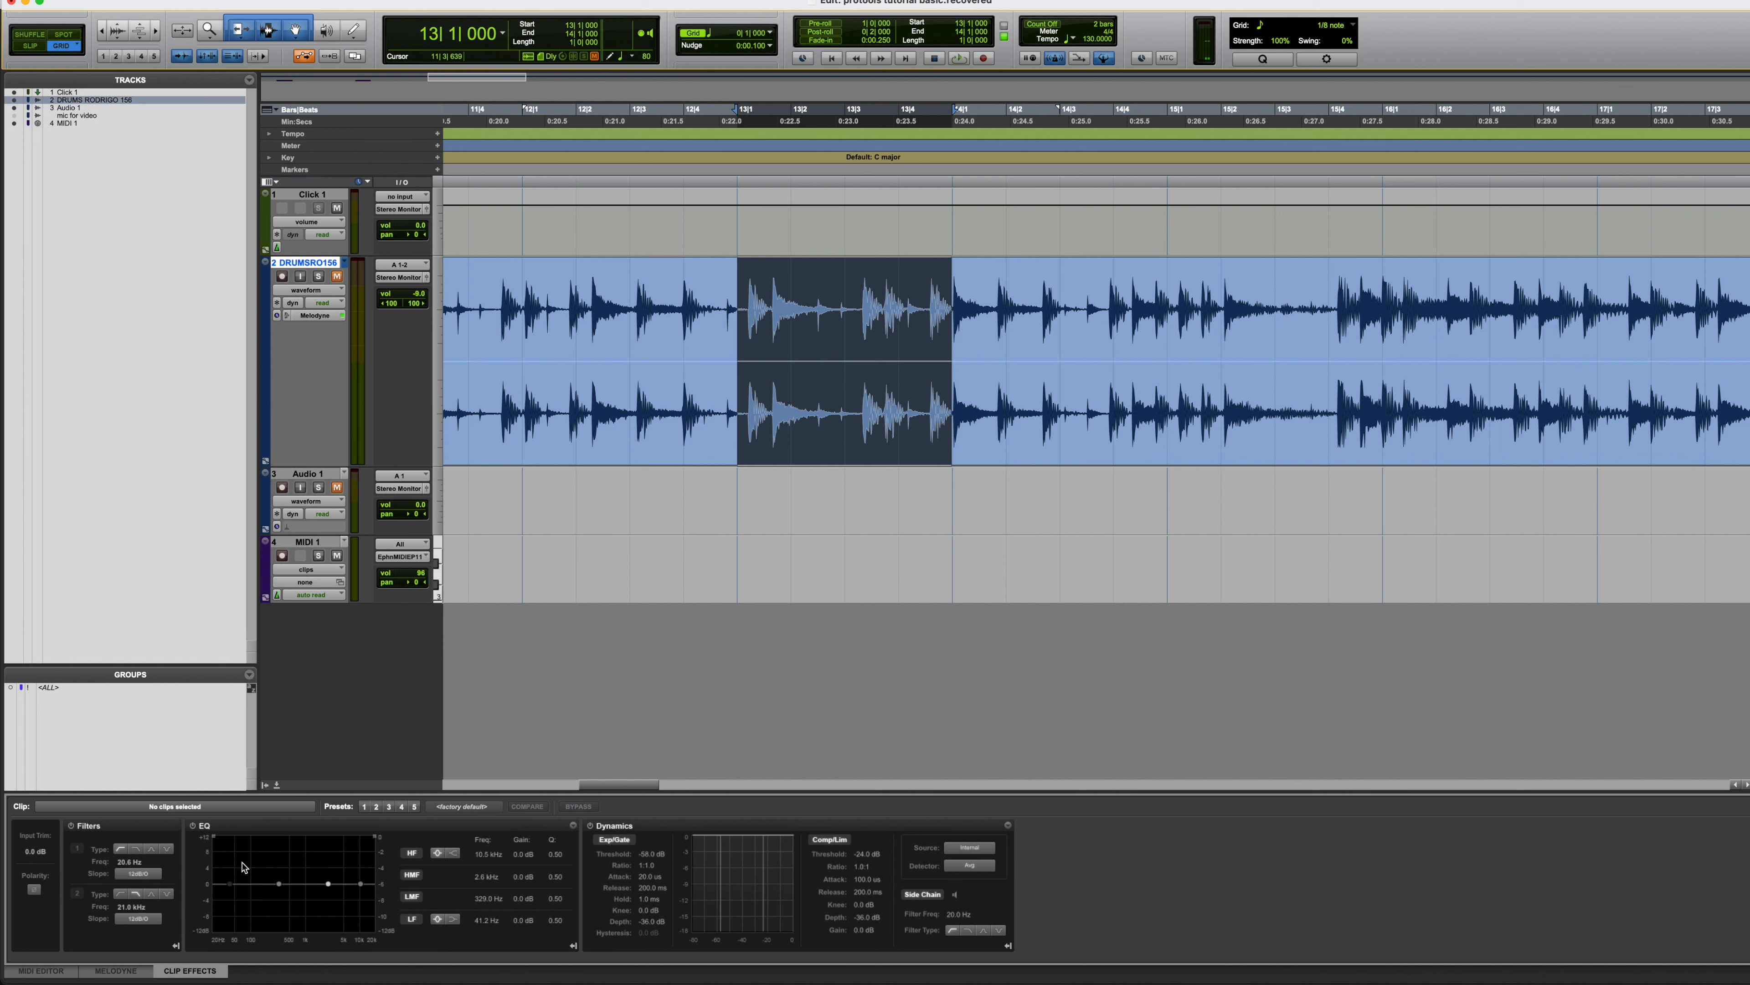
left_click_drag(754, 289, 1222, 304)
left_click(1137, 307)
left_click_drag(954, 308, 736, 313)
left_click(648, 411)
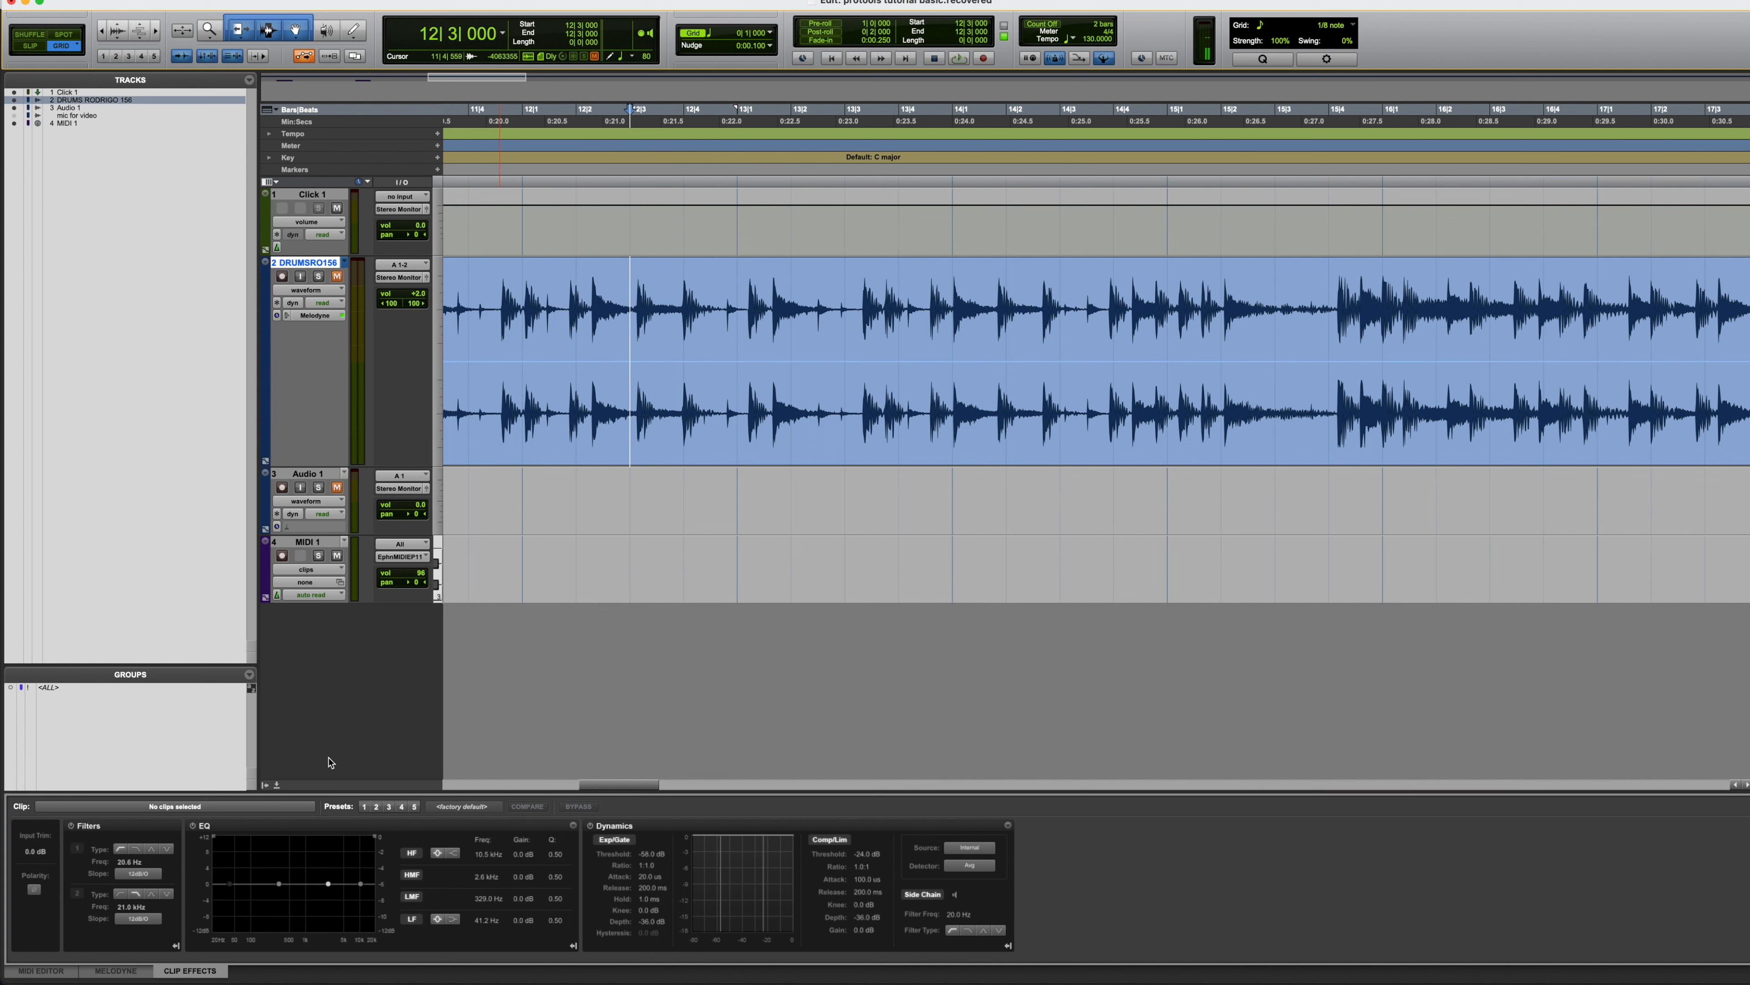
left_click(729, 313)
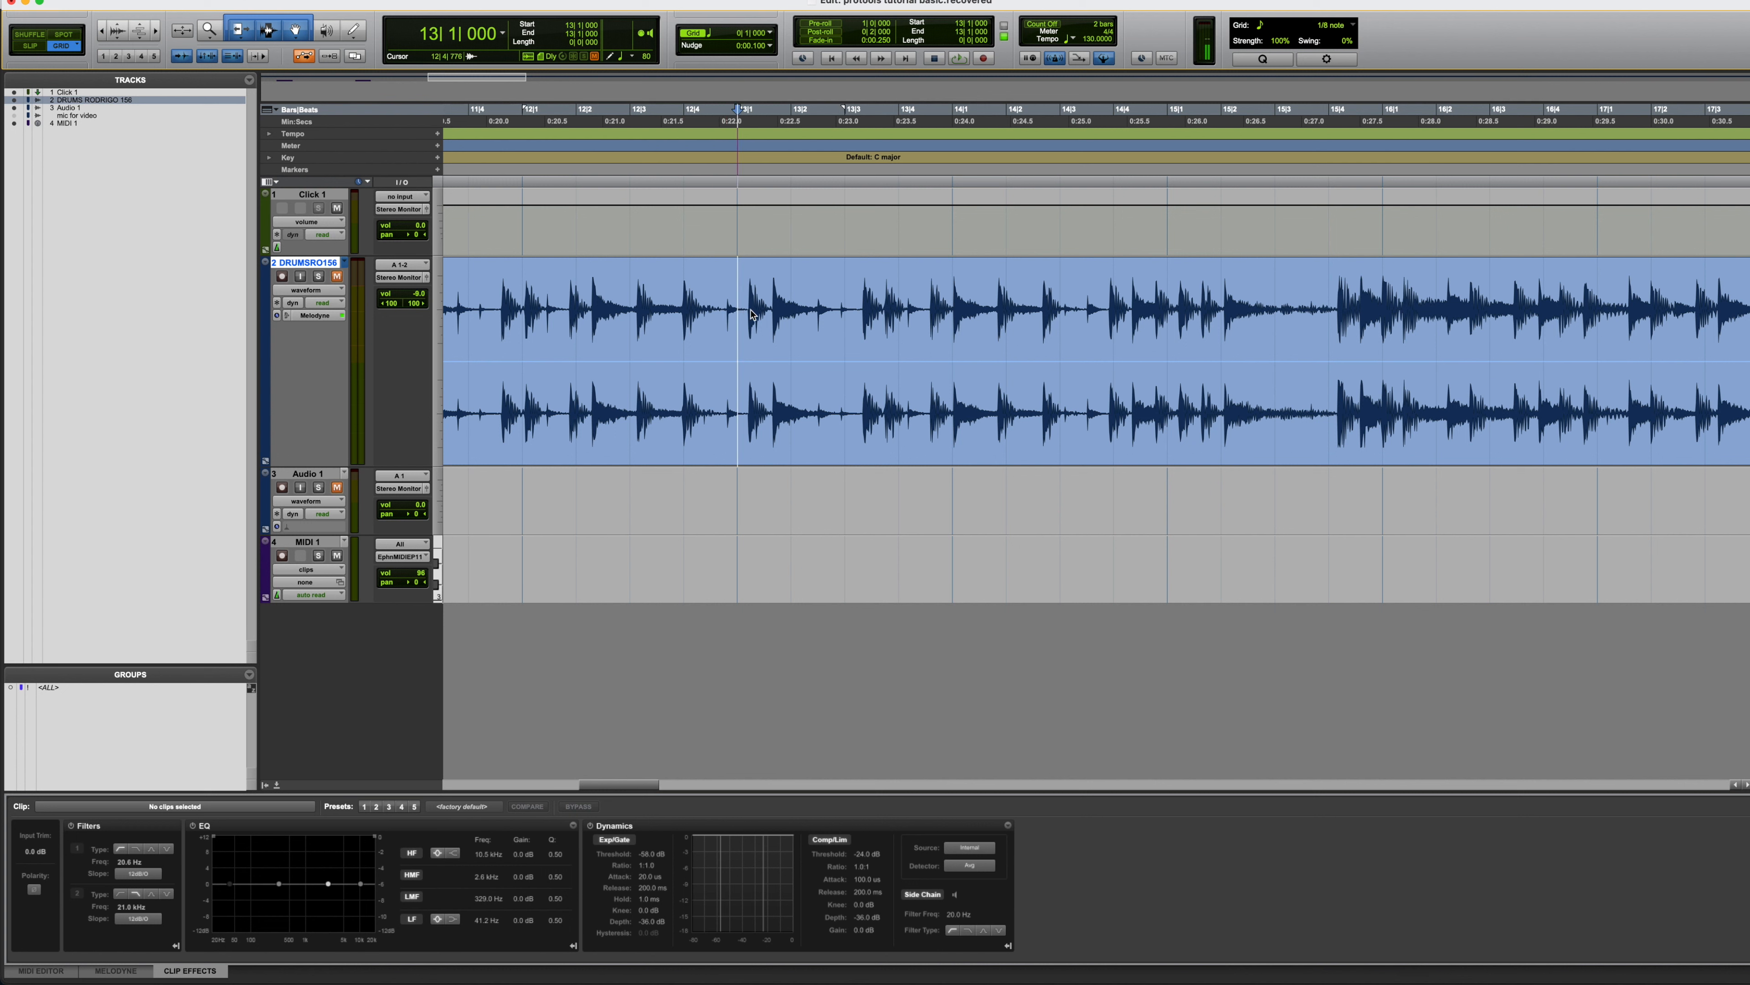
left_click_drag(745, 313, 819, 308)
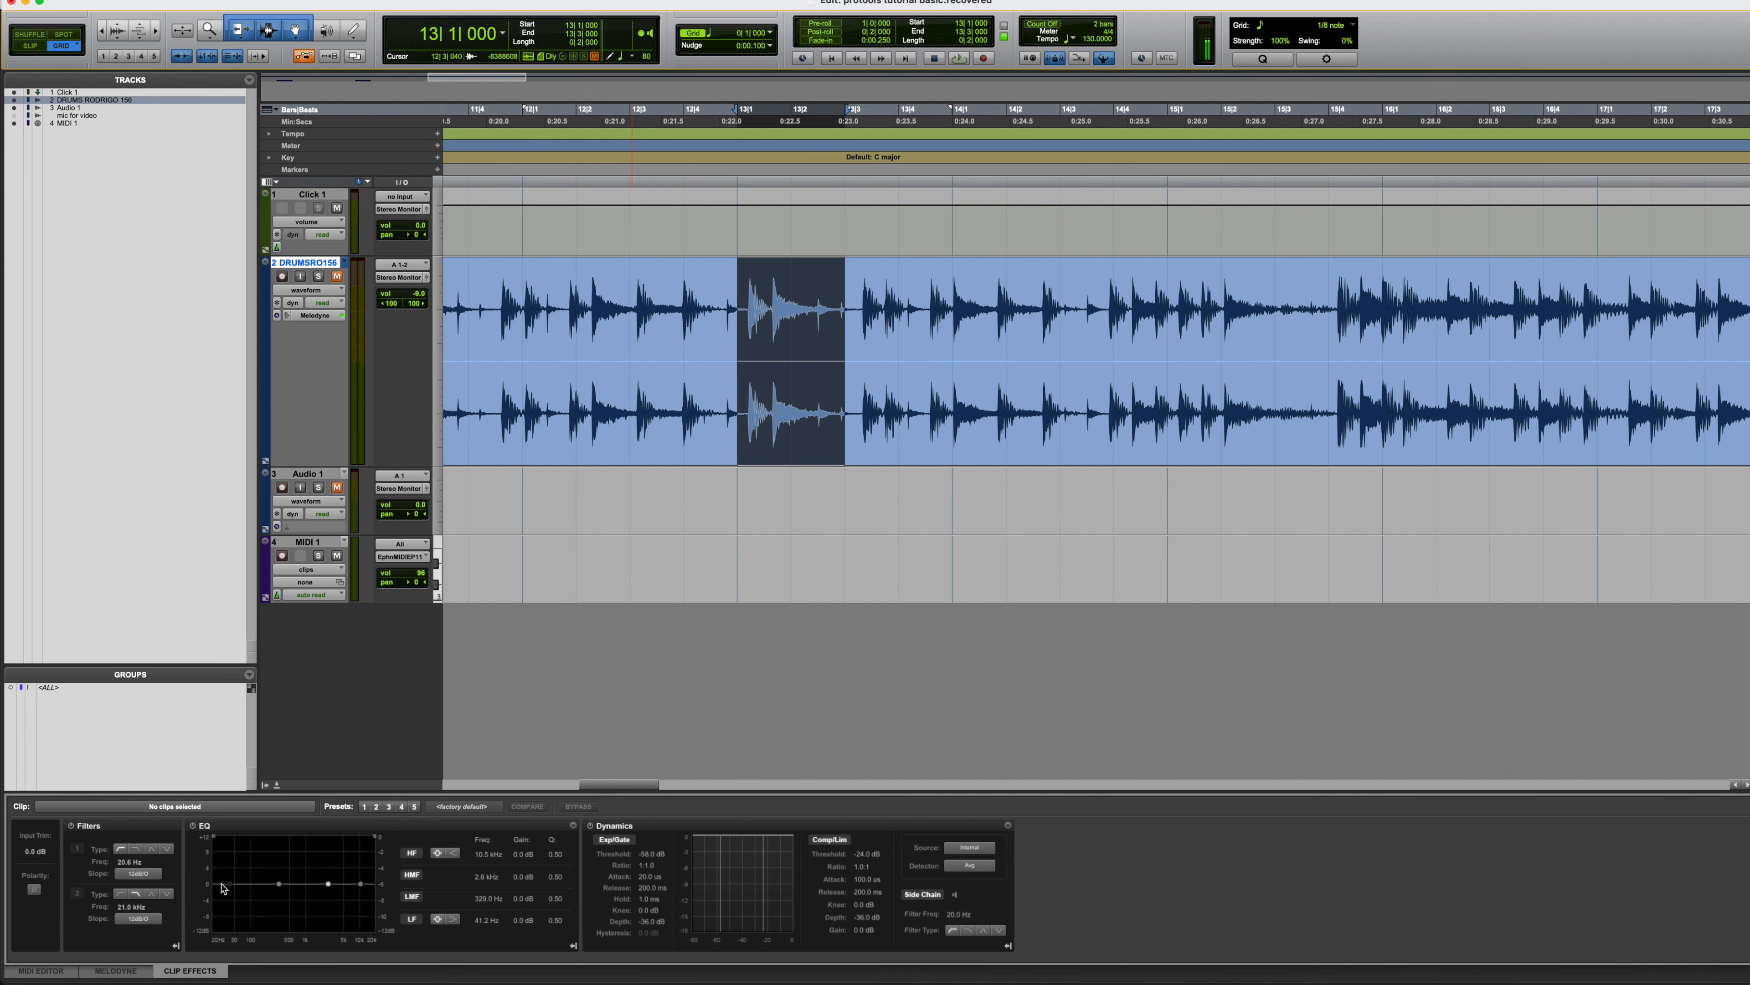
Hide the Clip Effects controls and briefly display the docked MIDI Editor
left_click(193, 971)
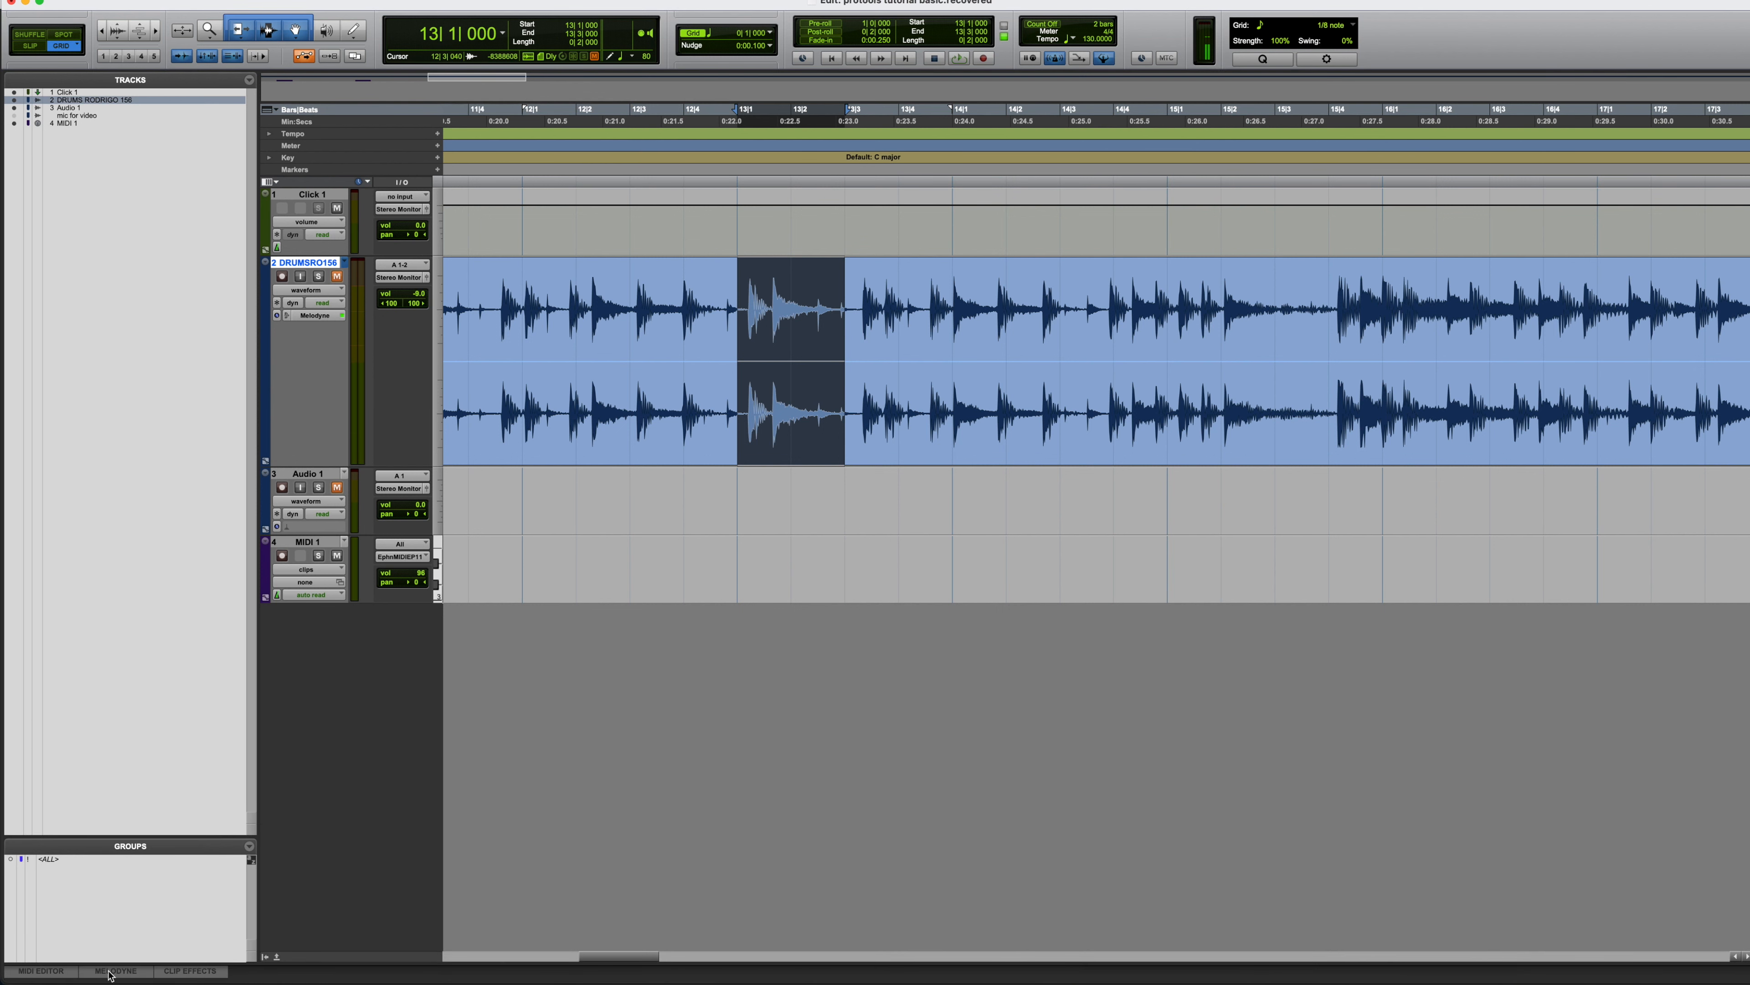
left_click(48, 971)
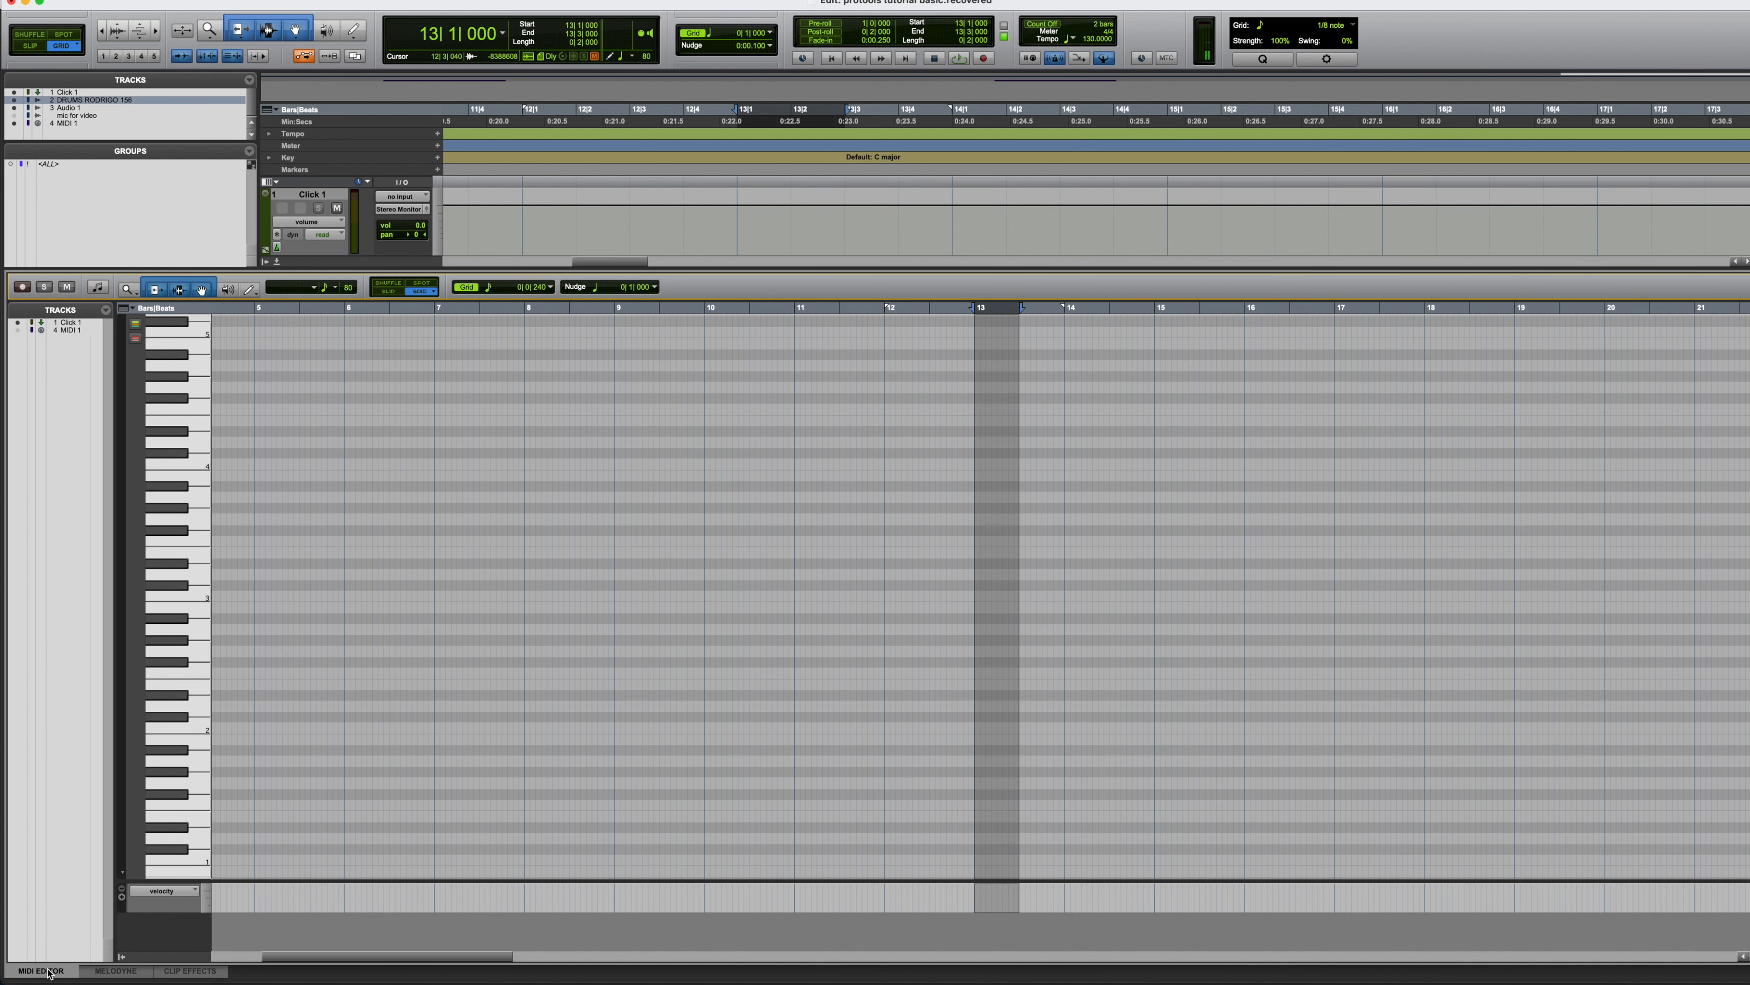
left_click(48, 971)
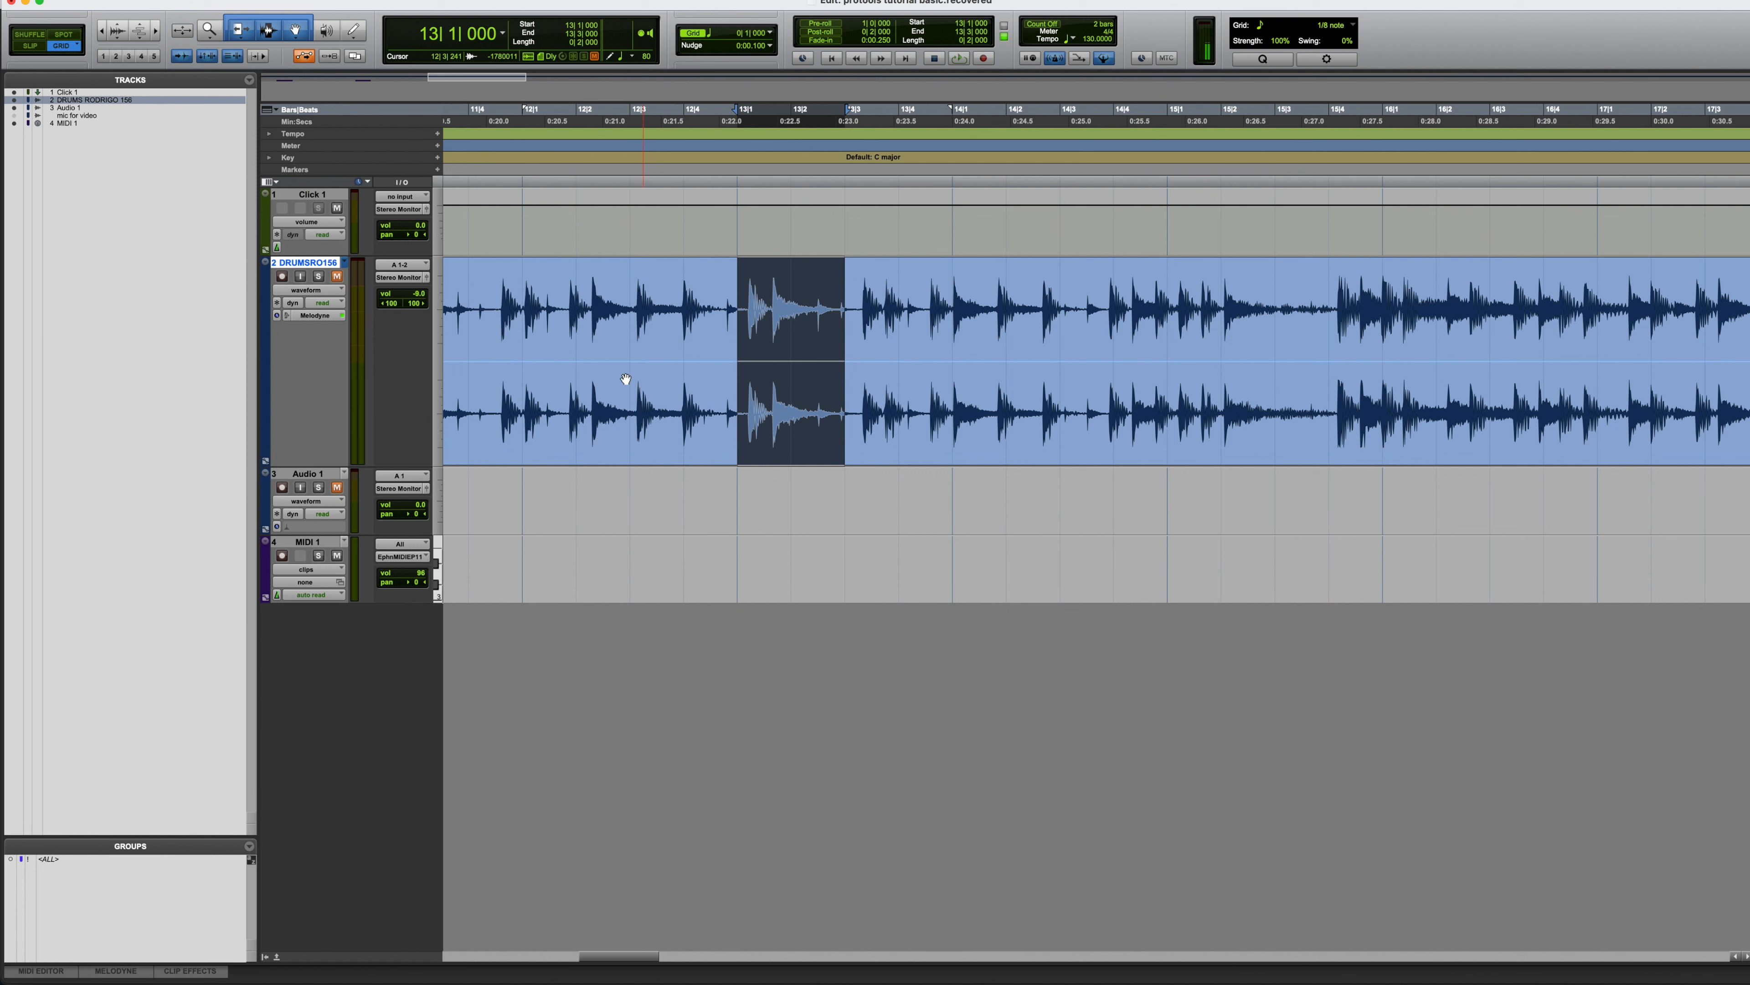
Review the available Edit window columns and the interface input choices for the Click 1 track
left_click(269, 183)
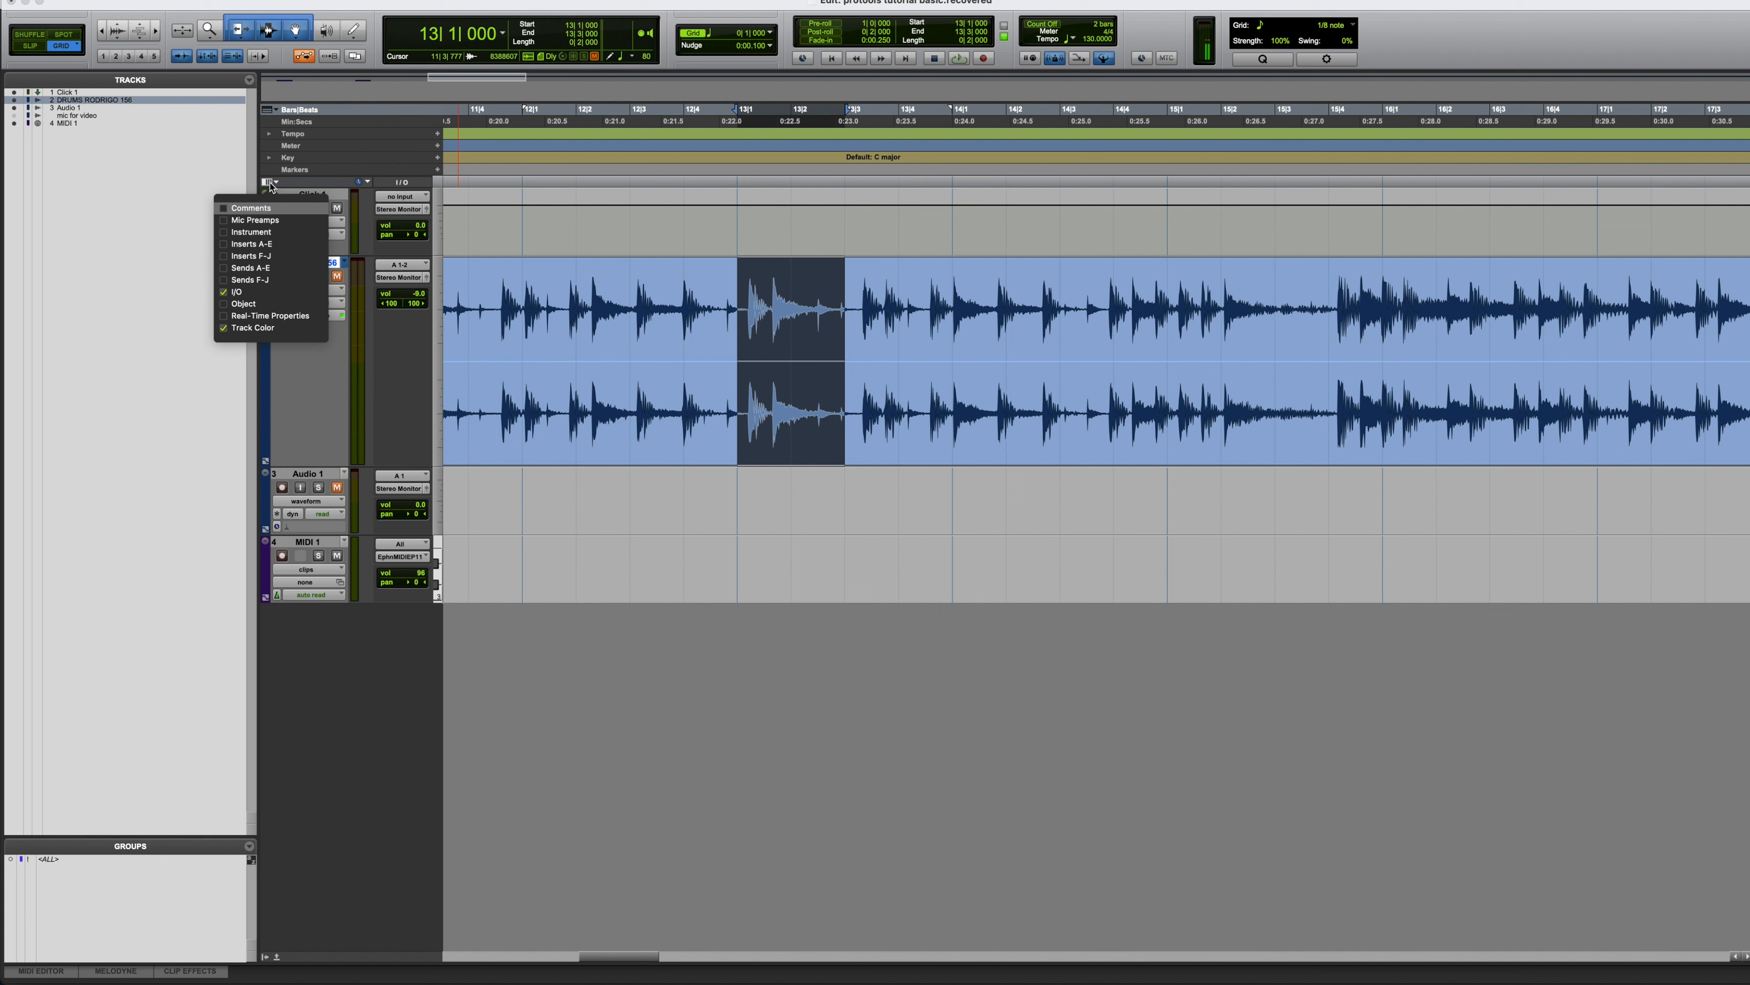
left_click(381, 182)
left_click(271, 183)
left_click(426, 357)
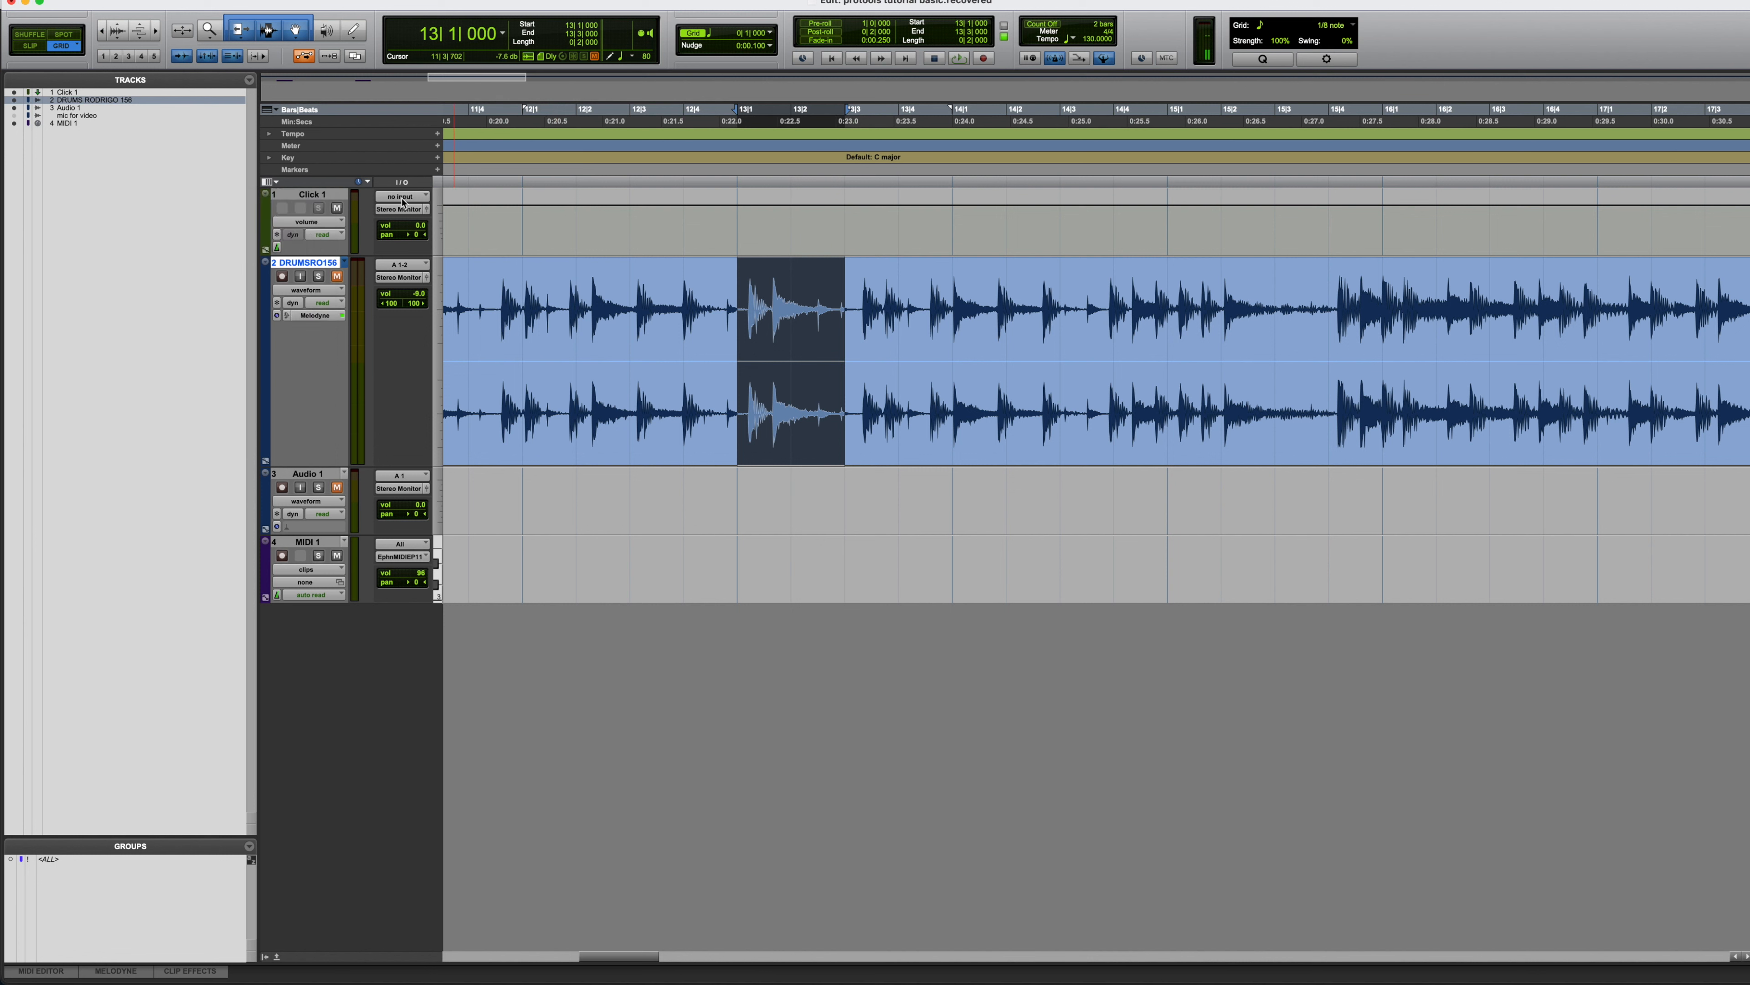
left_click(401, 201)
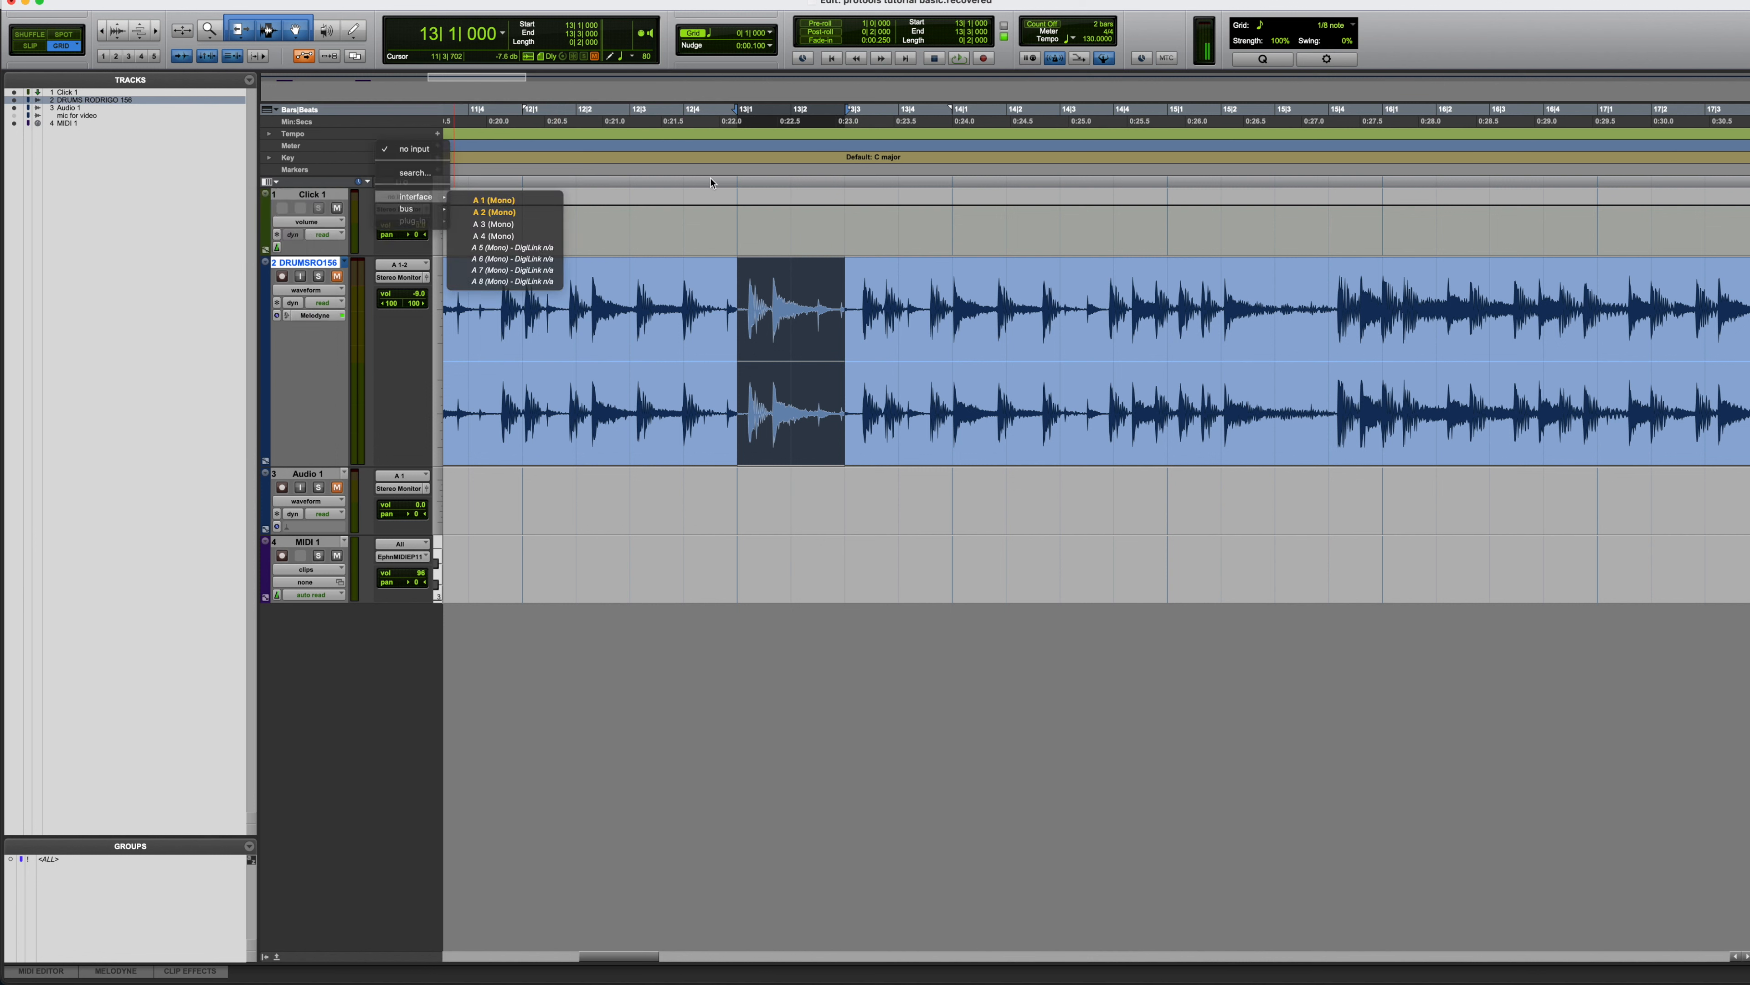
left_click(403, 200)
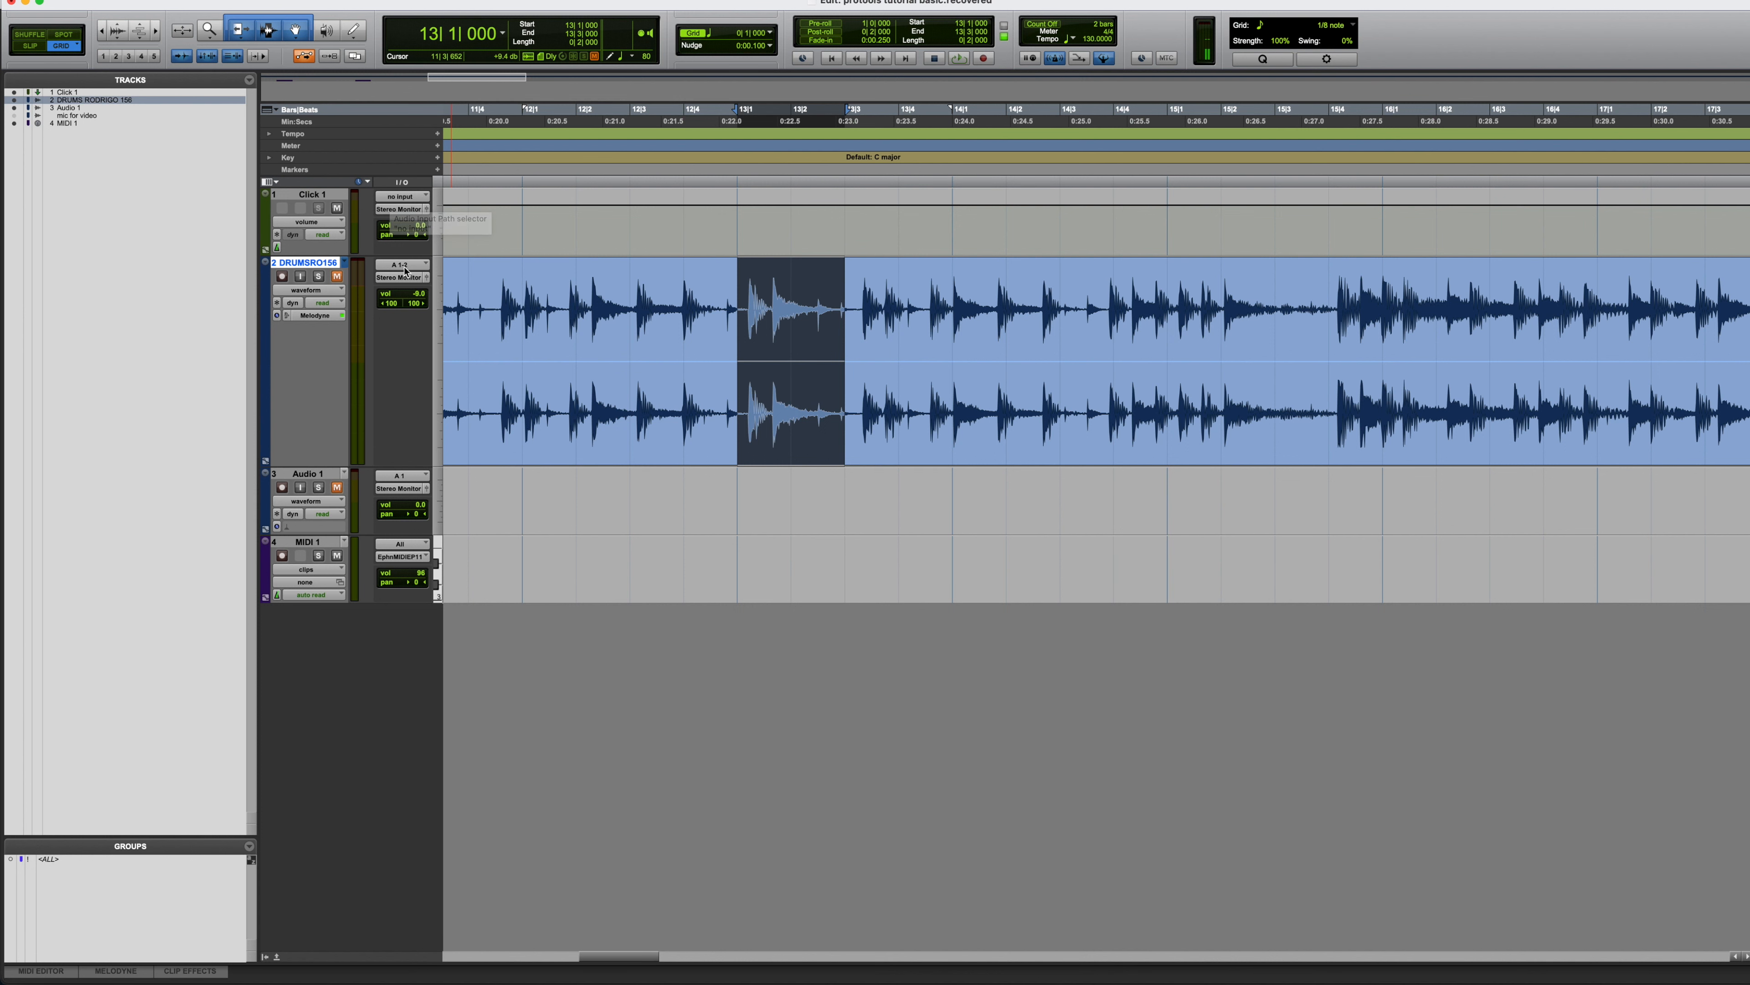
Review the drums track's output choices, keeping Stereo Monitor, and view the list of available buses
left_click(520, 379)
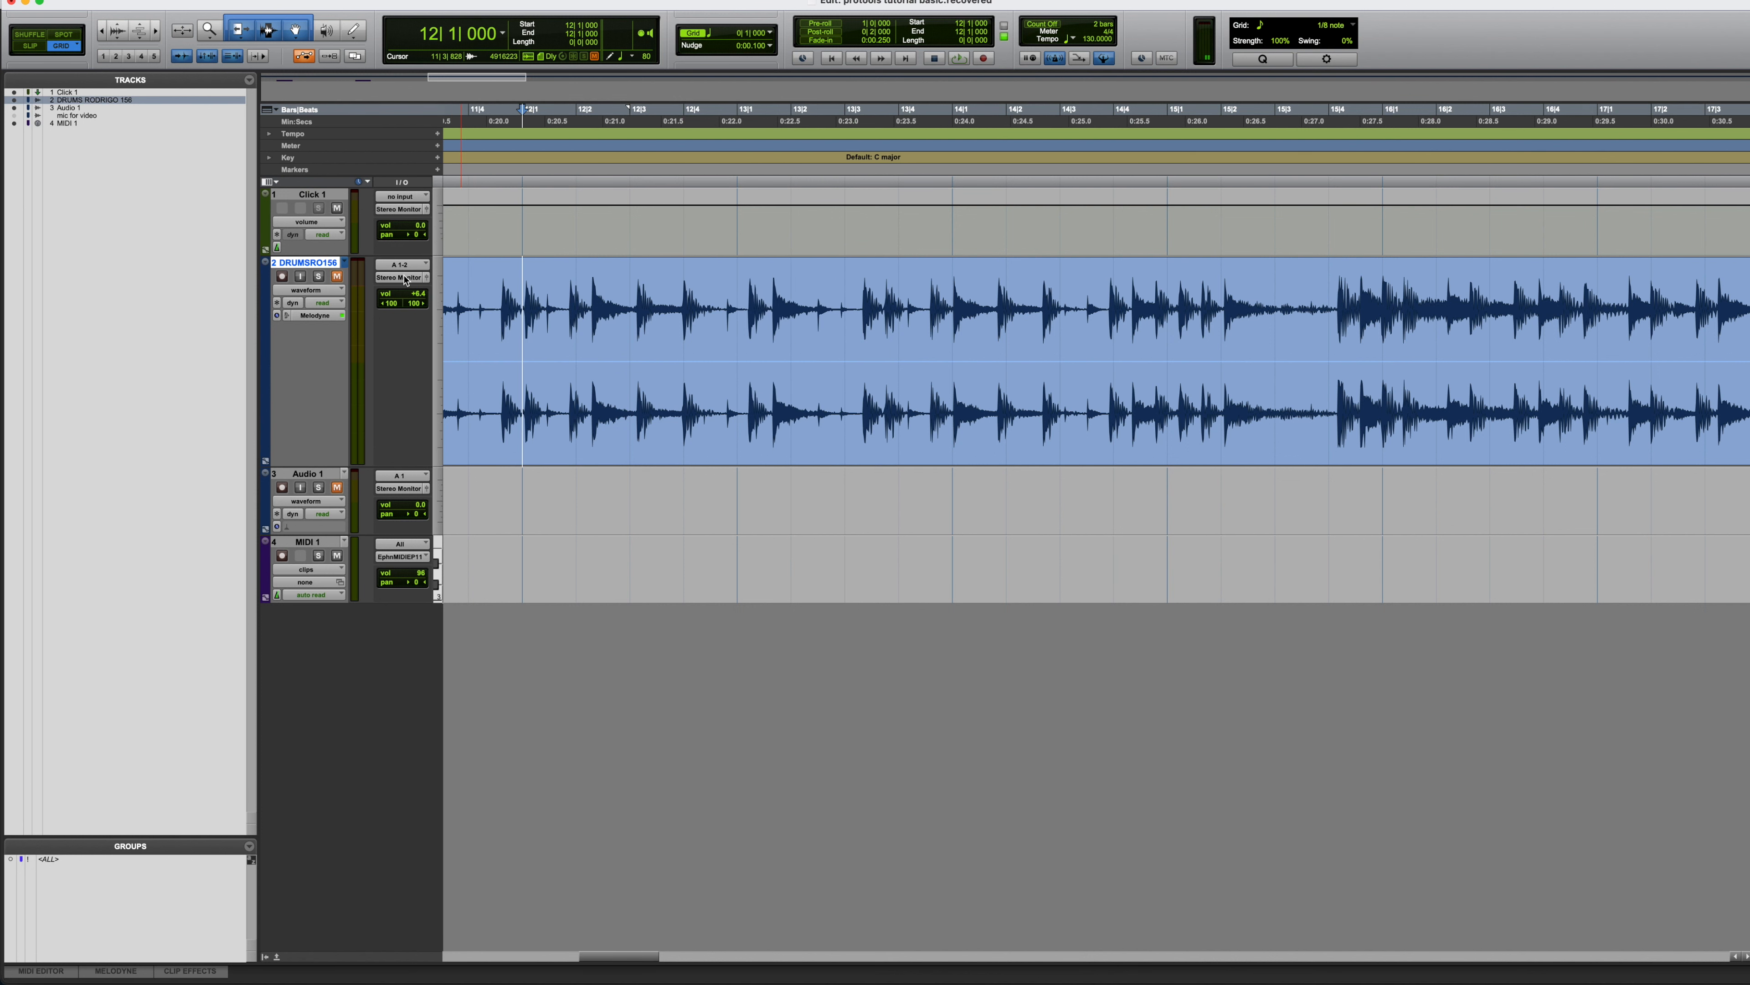
left_click(407, 278)
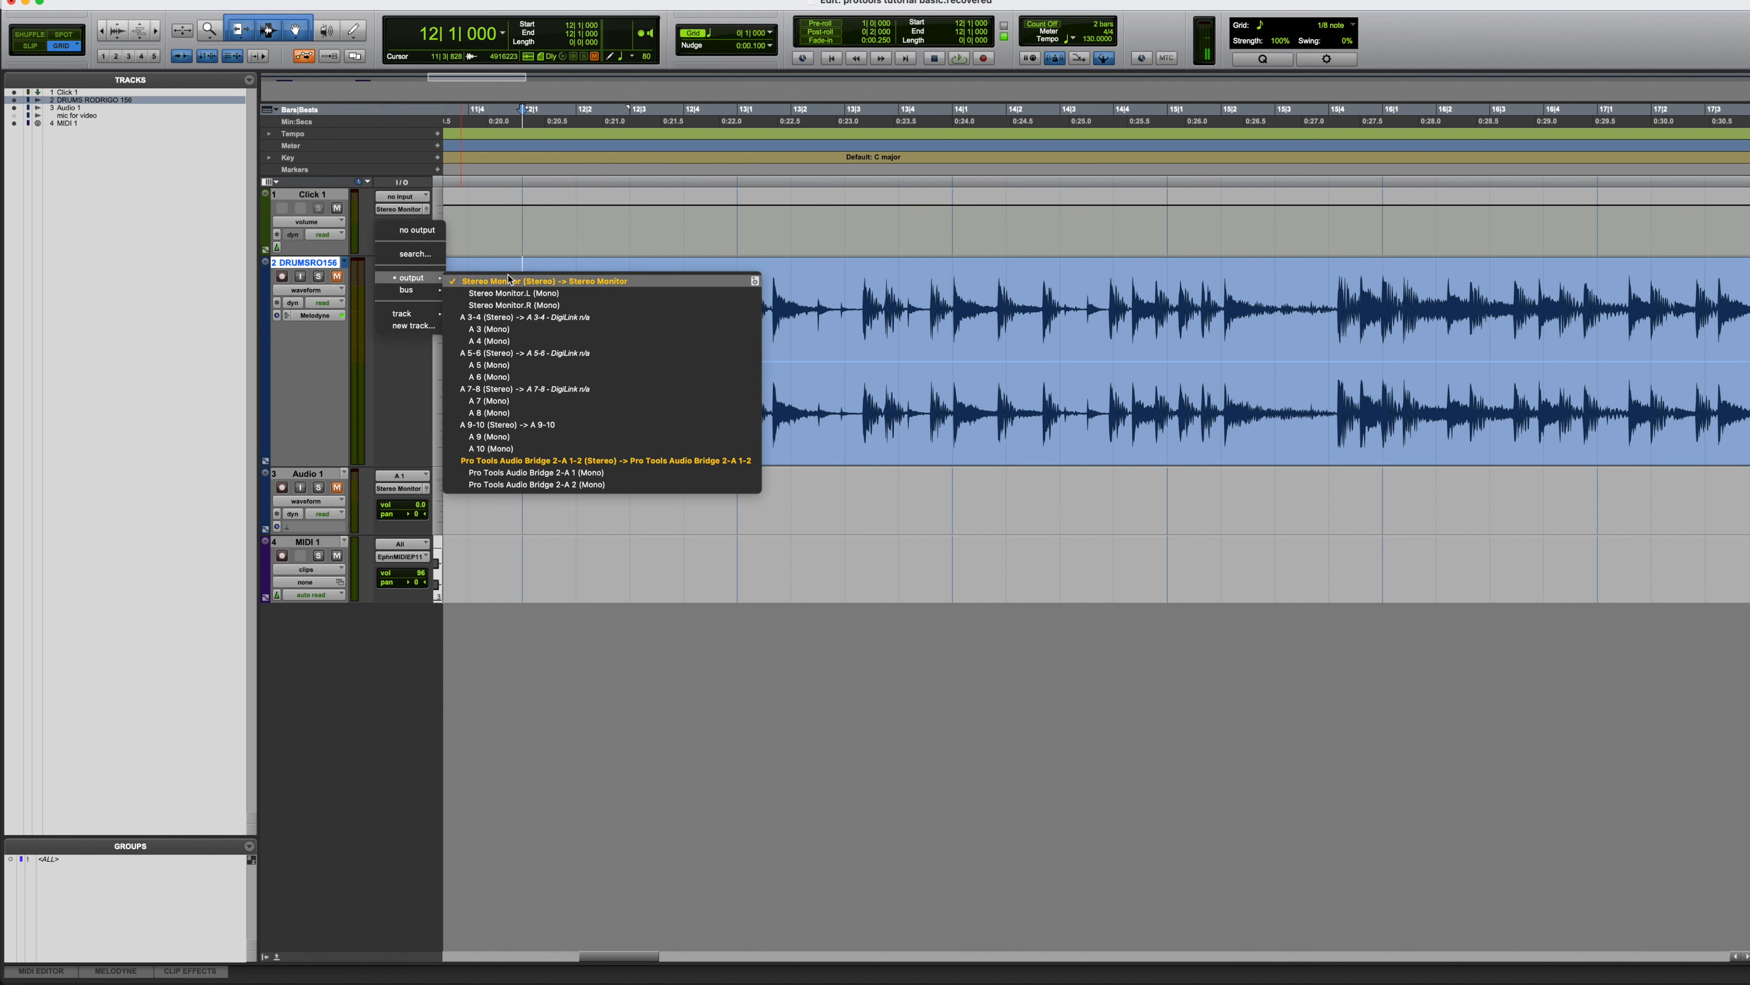
left_click(558, 282)
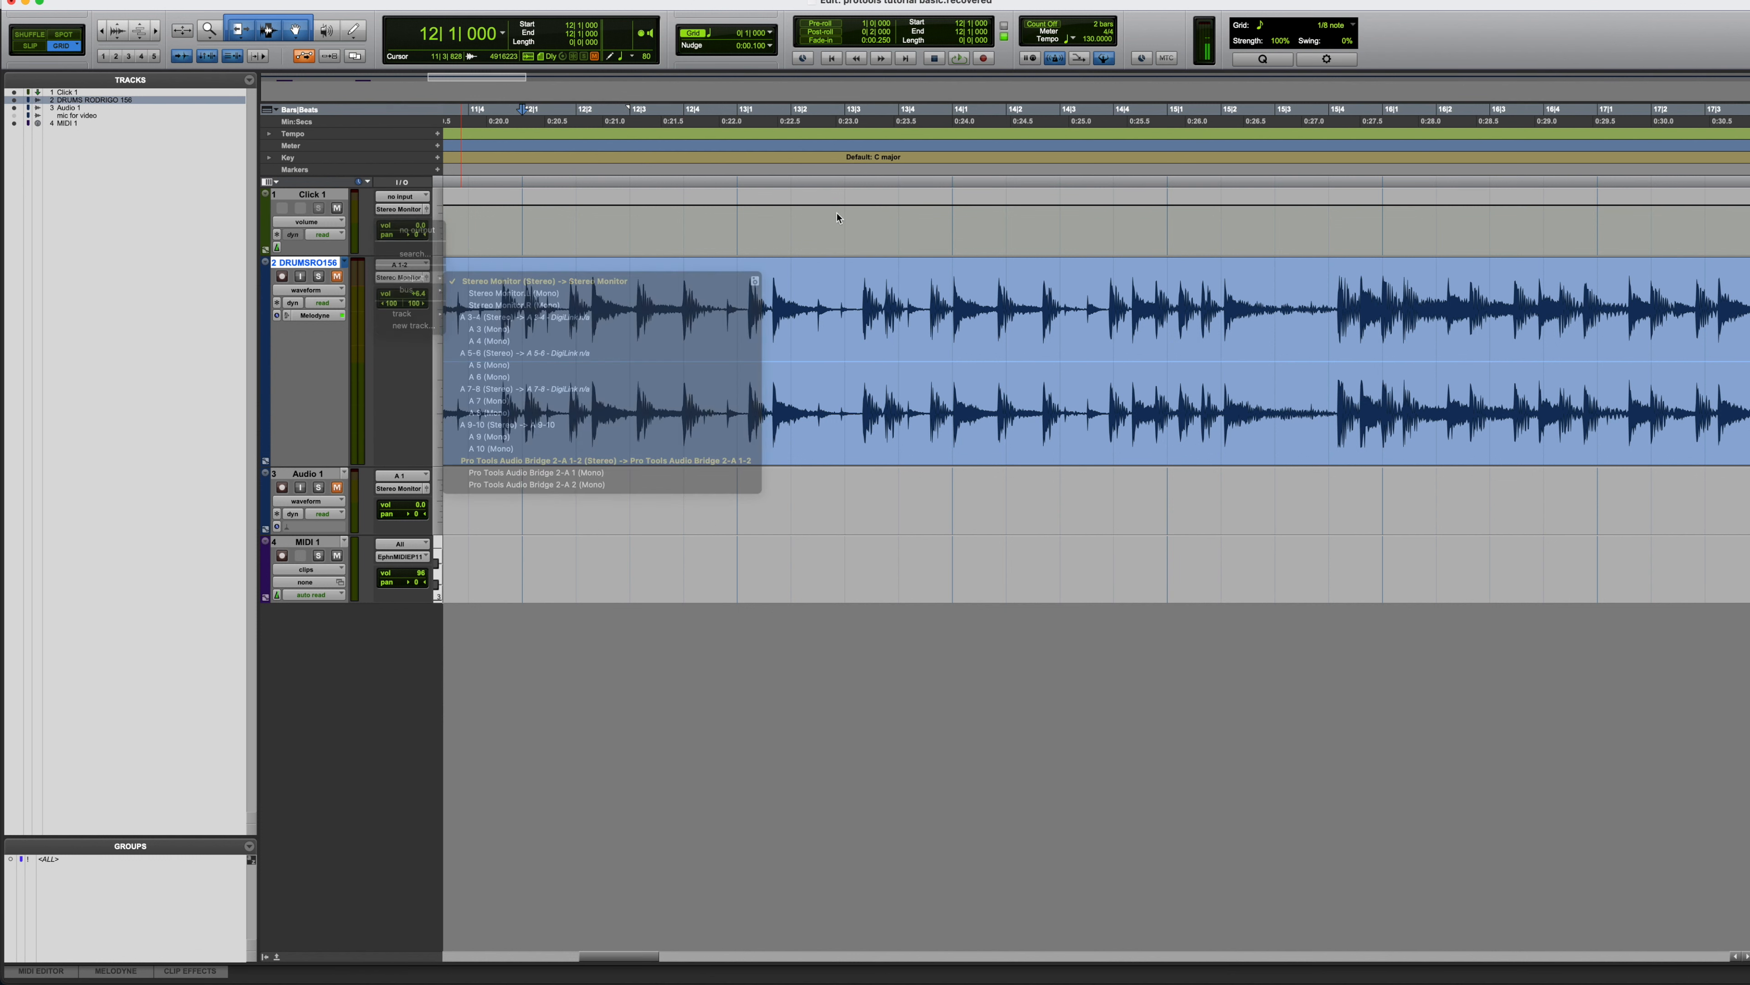
mouse_move(407, 289)
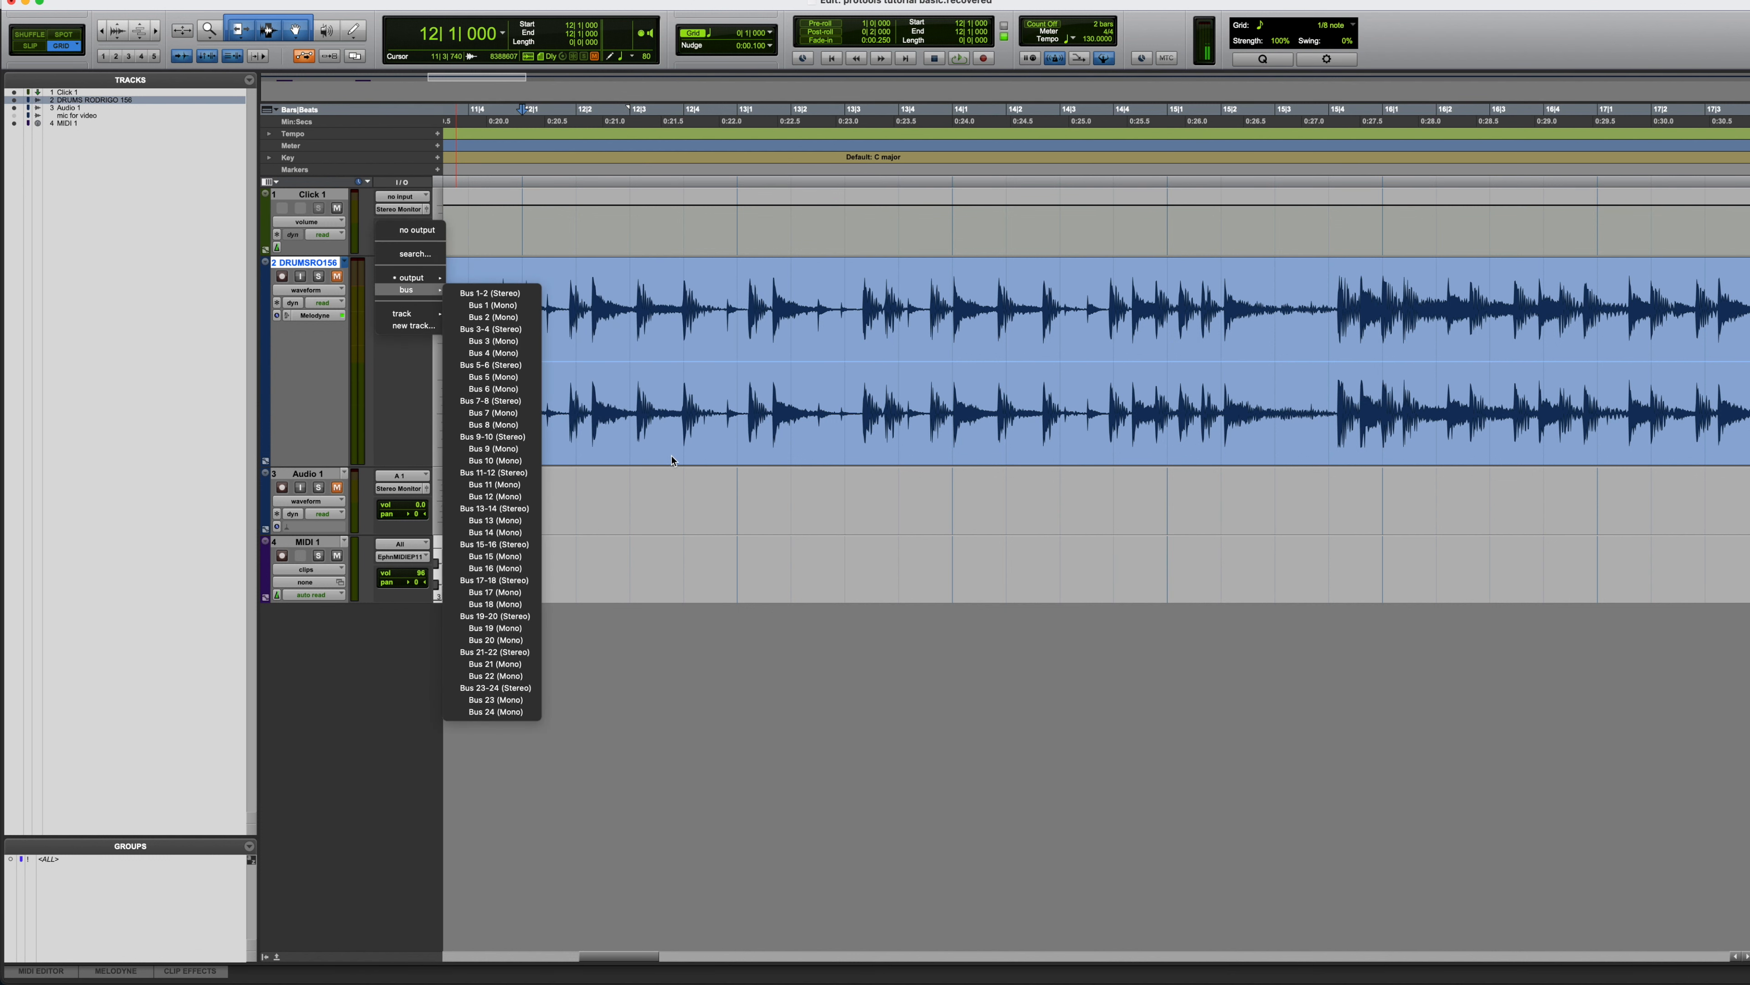
left_click(635, 200)
Turn the Track Color display in the Edit window off and back on
left_click(268, 181)
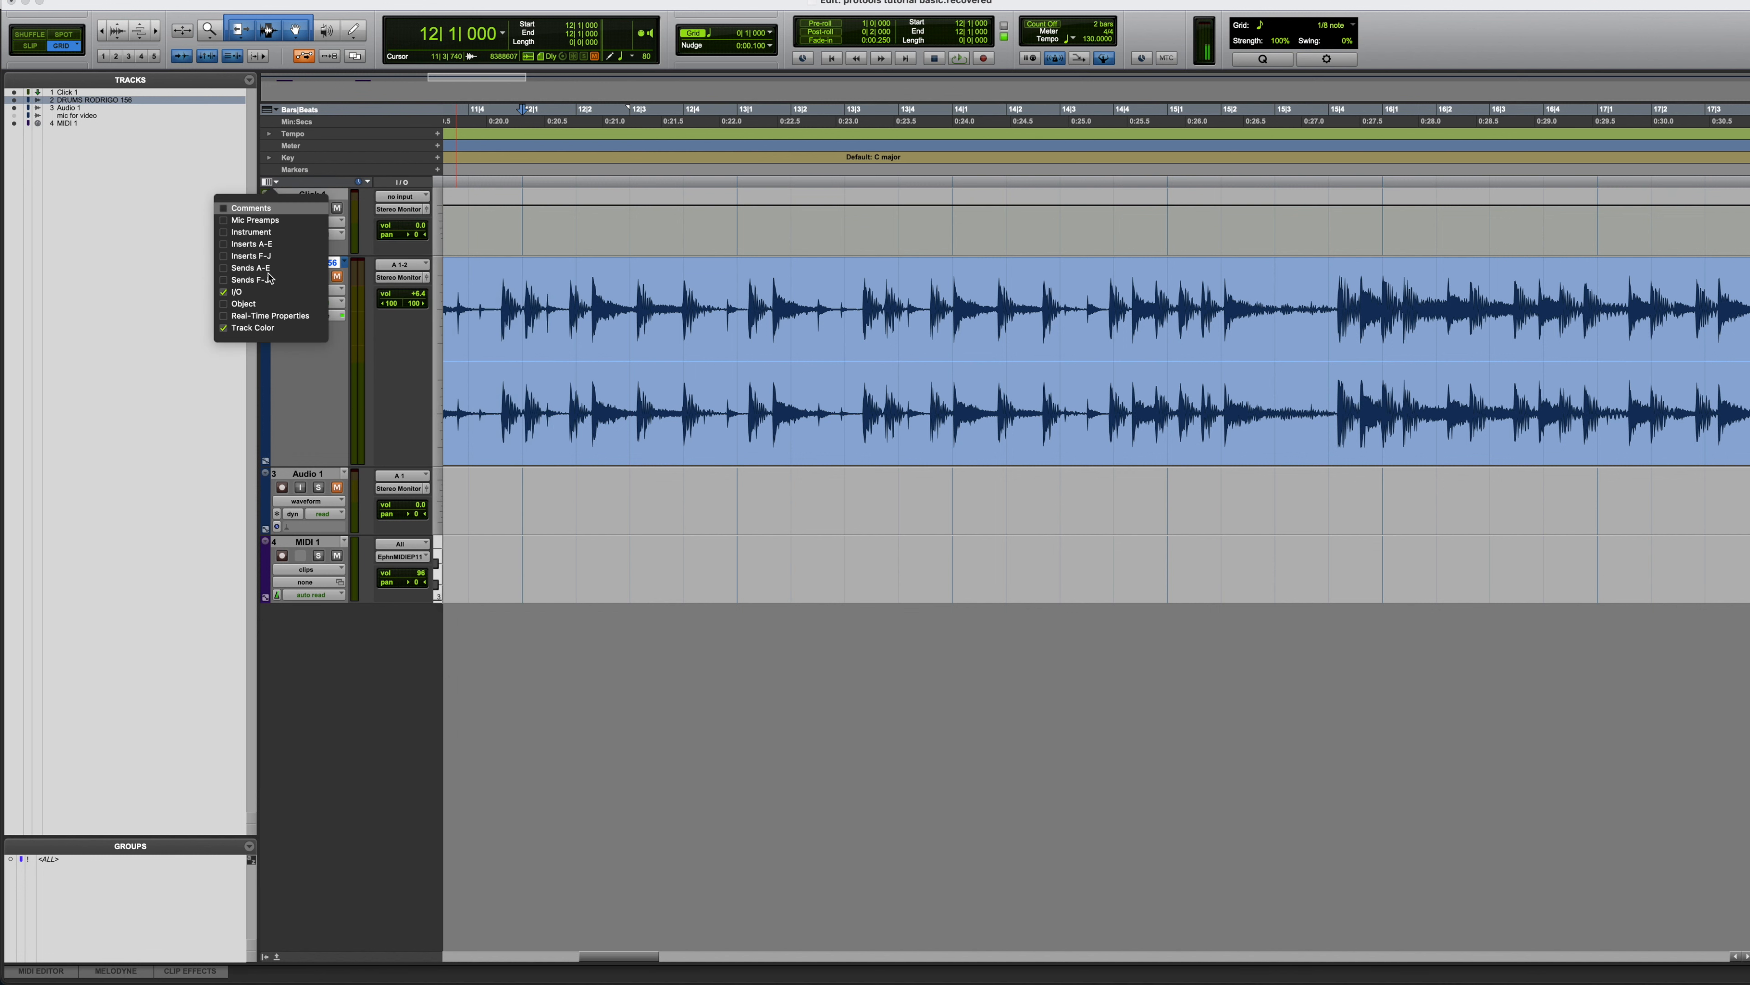
left_click(241, 328)
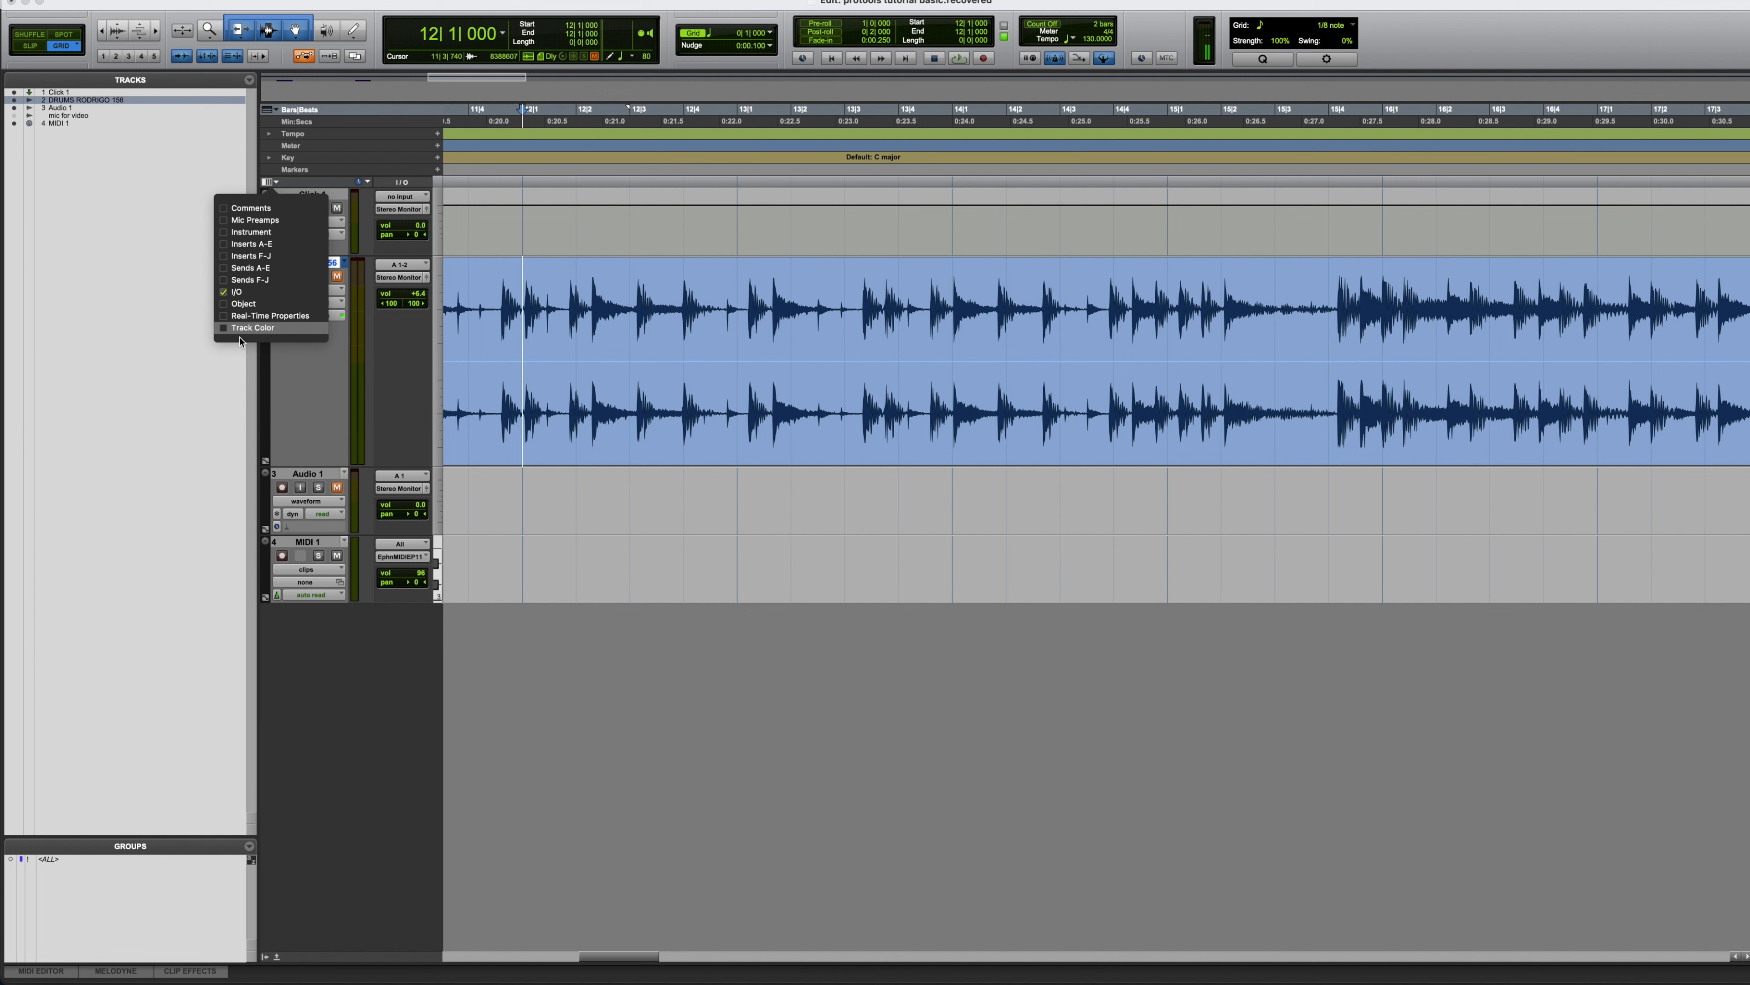
left_click(225, 329)
left_click(223, 328)
left_click(223, 328)
left_click(224, 328)
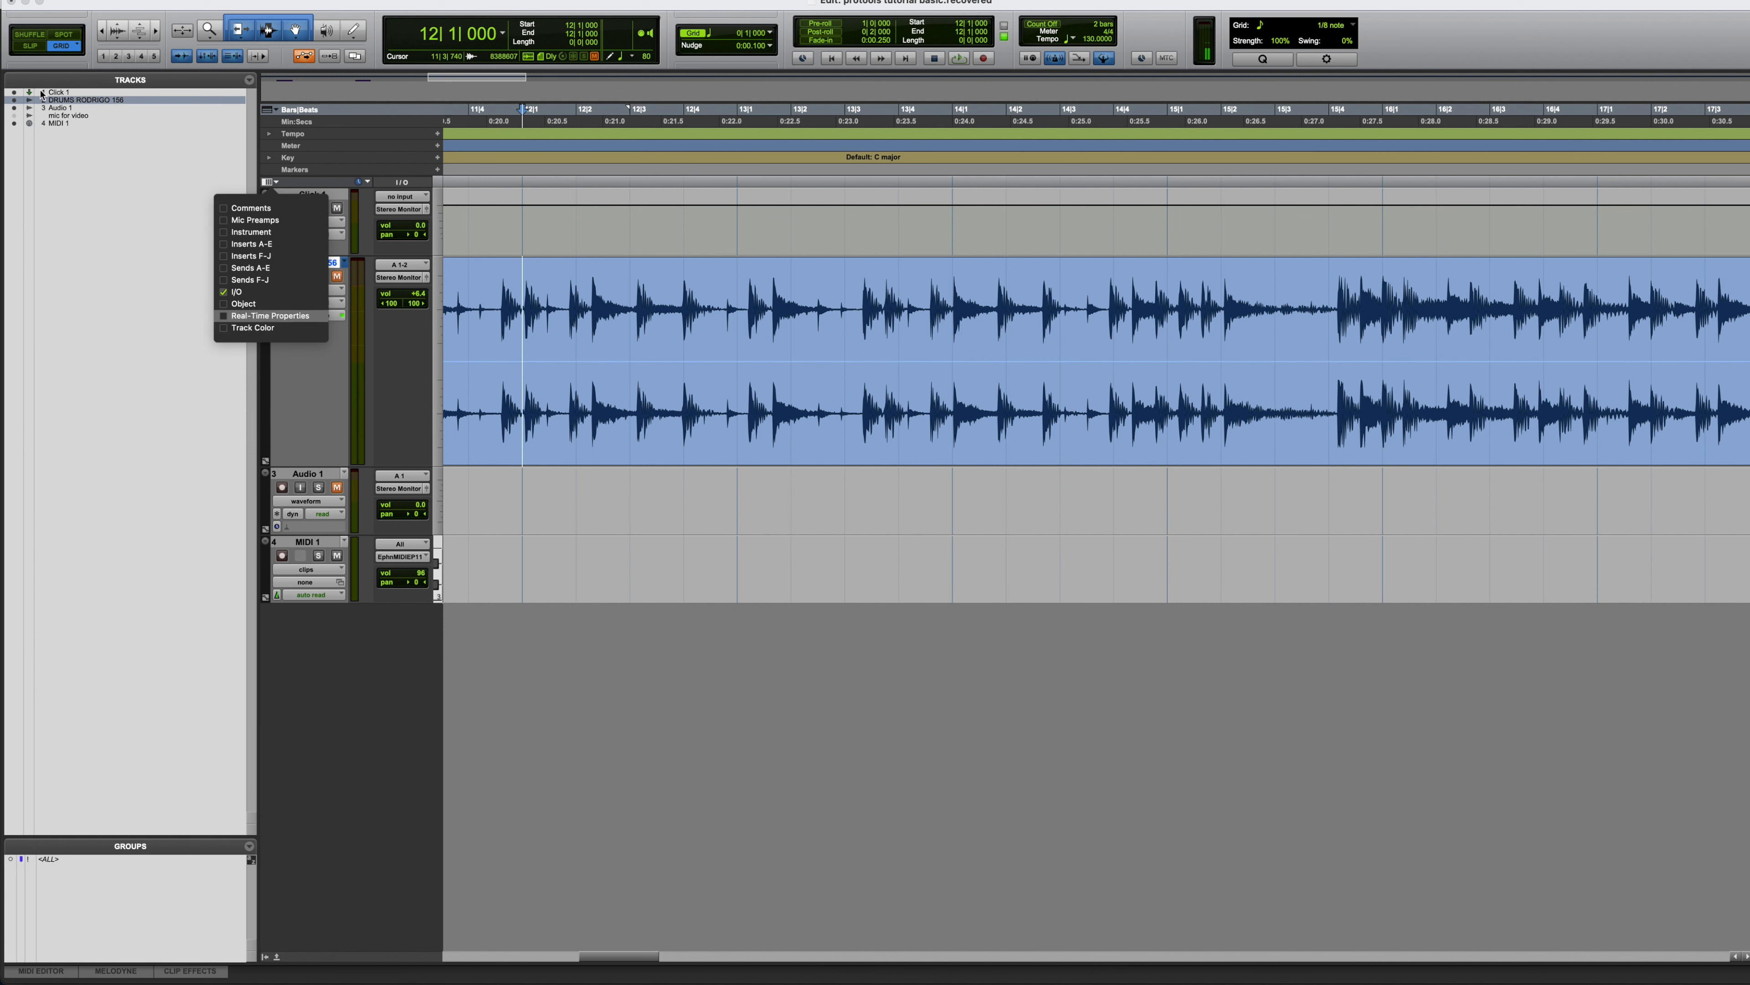
left_click(224, 328)
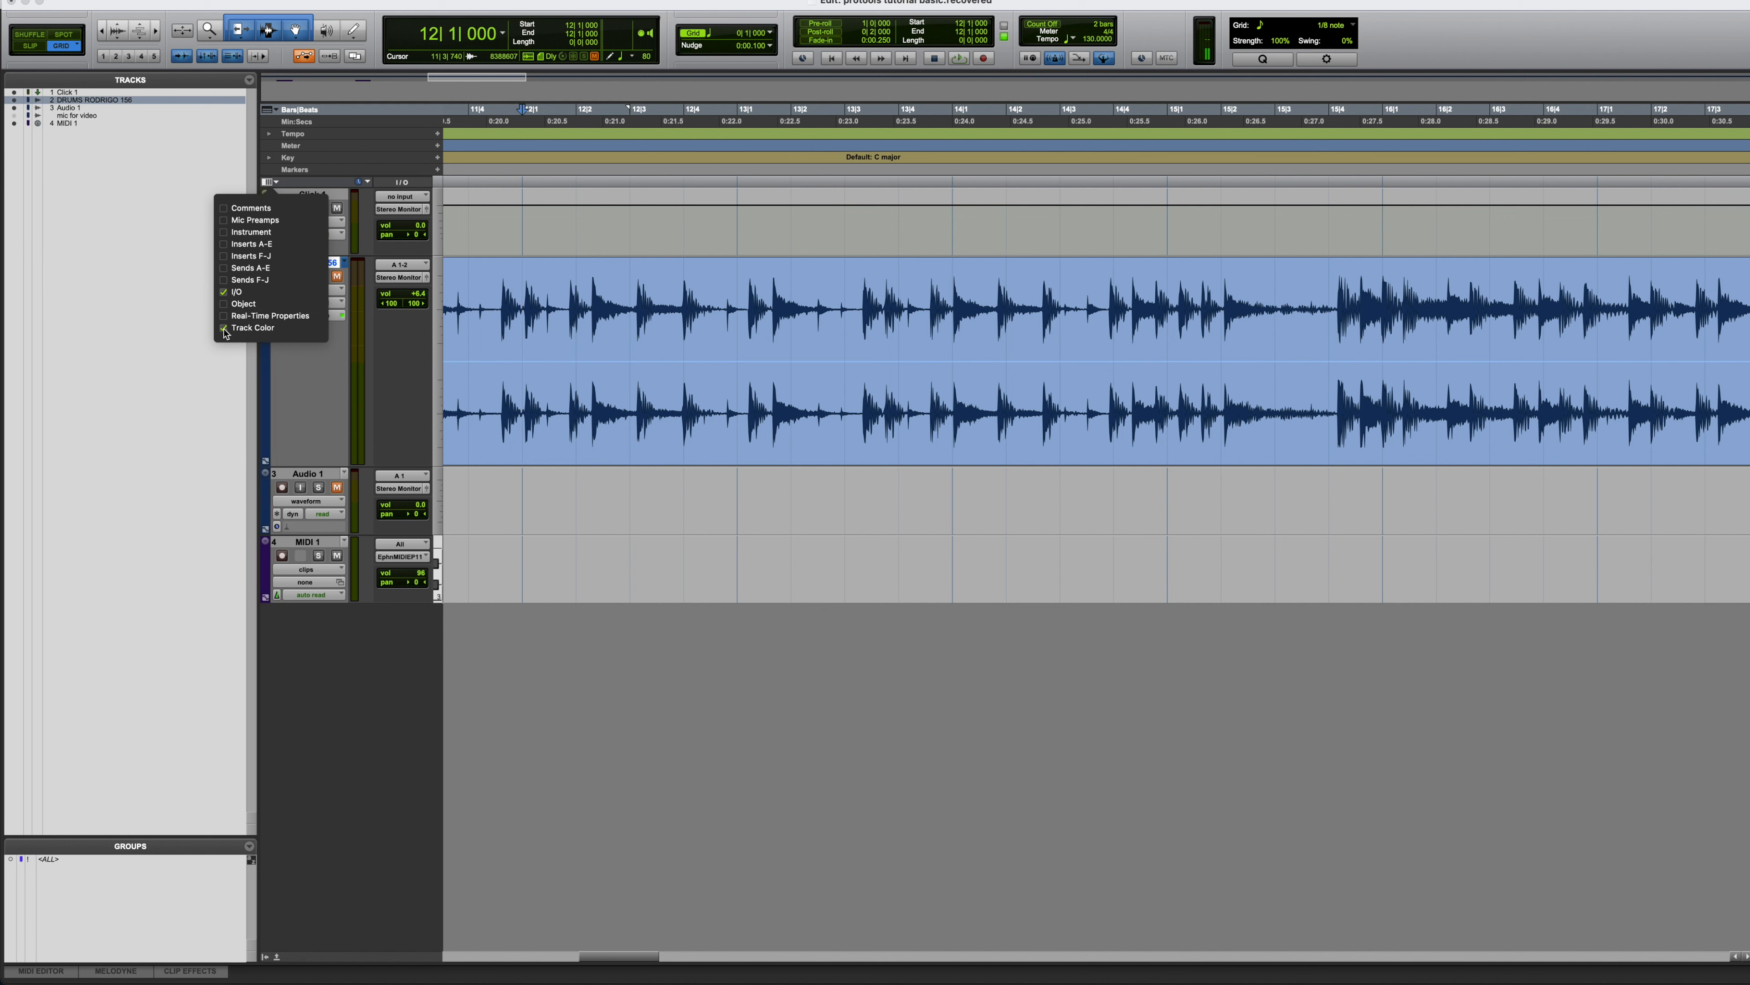
Display the Inserts A-E column and review the multichannel EQ plug-ins available for the drums track's first insert
left_click(225, 245)
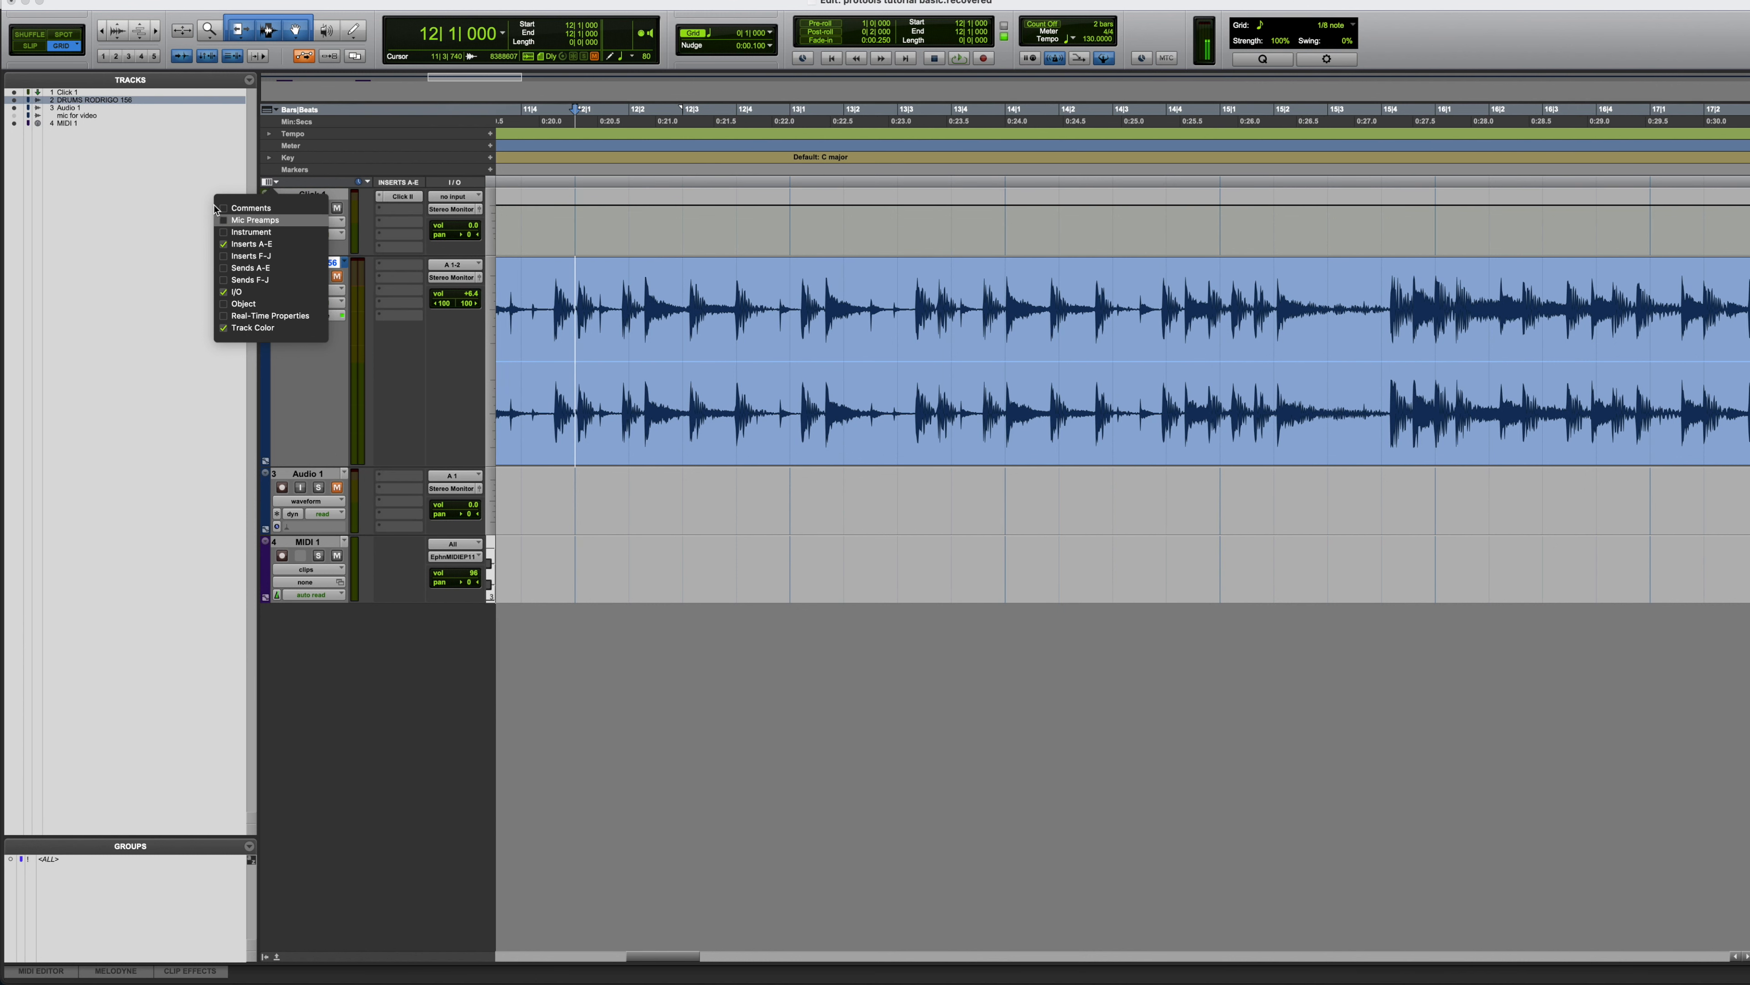
left_click(769, 655)
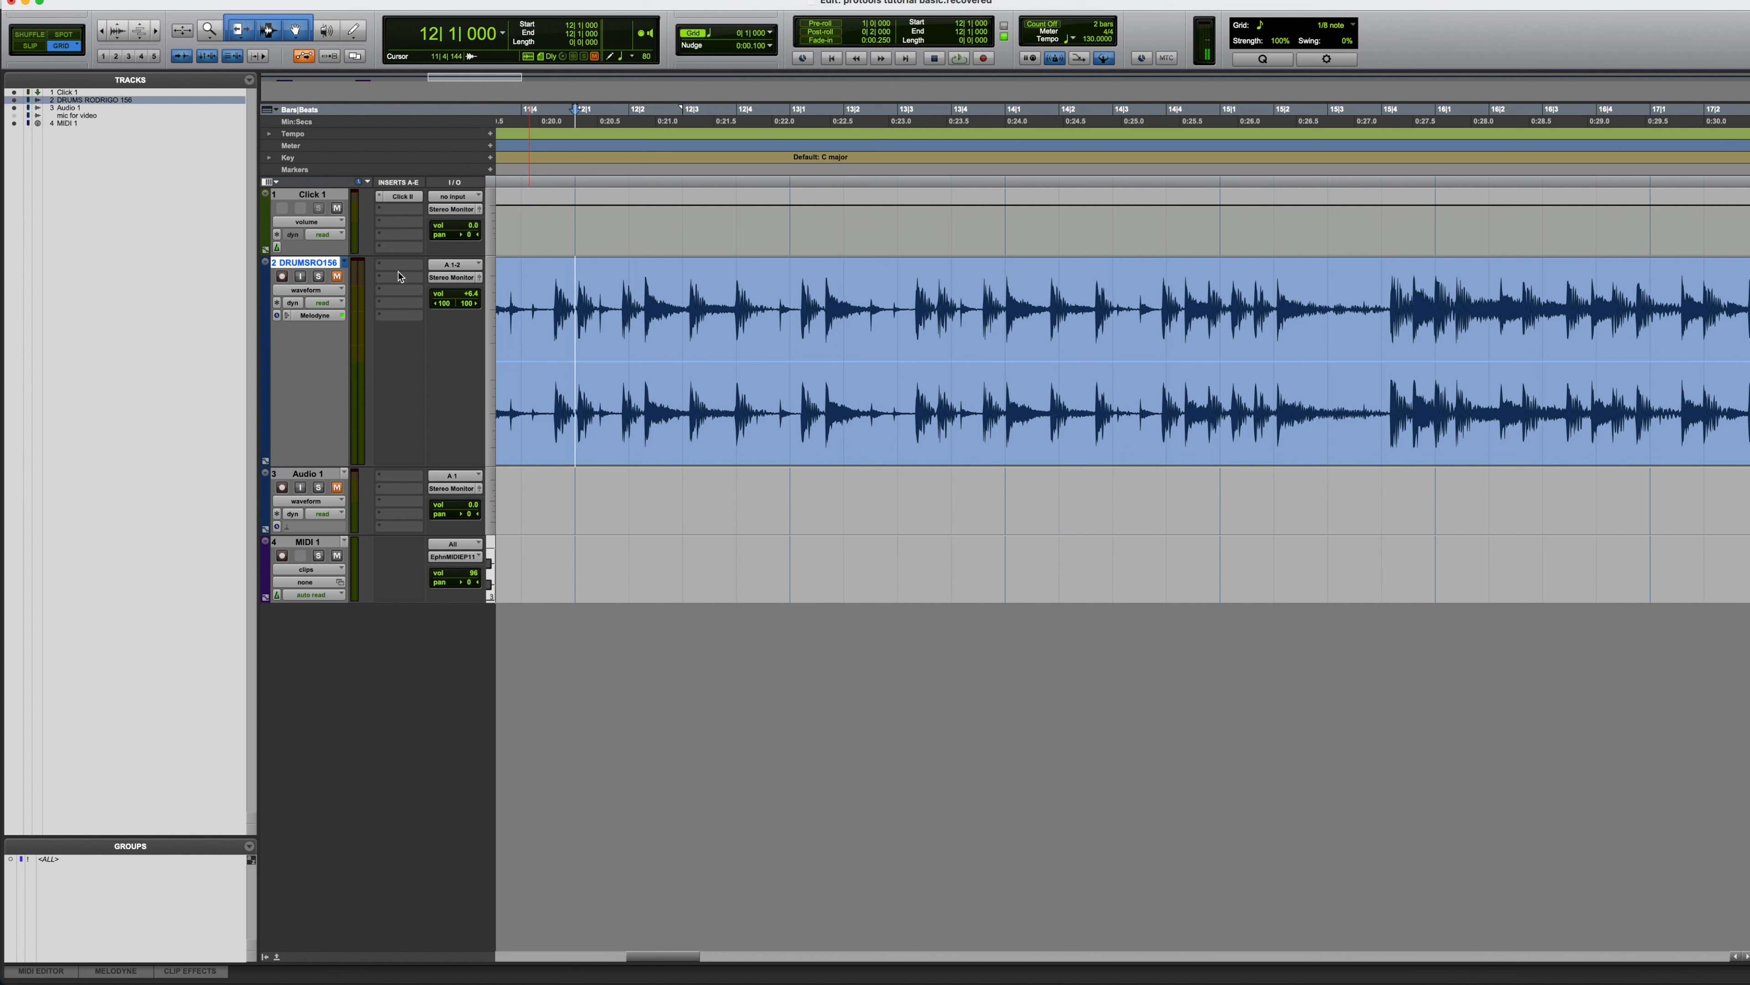
left_click(401, 269)
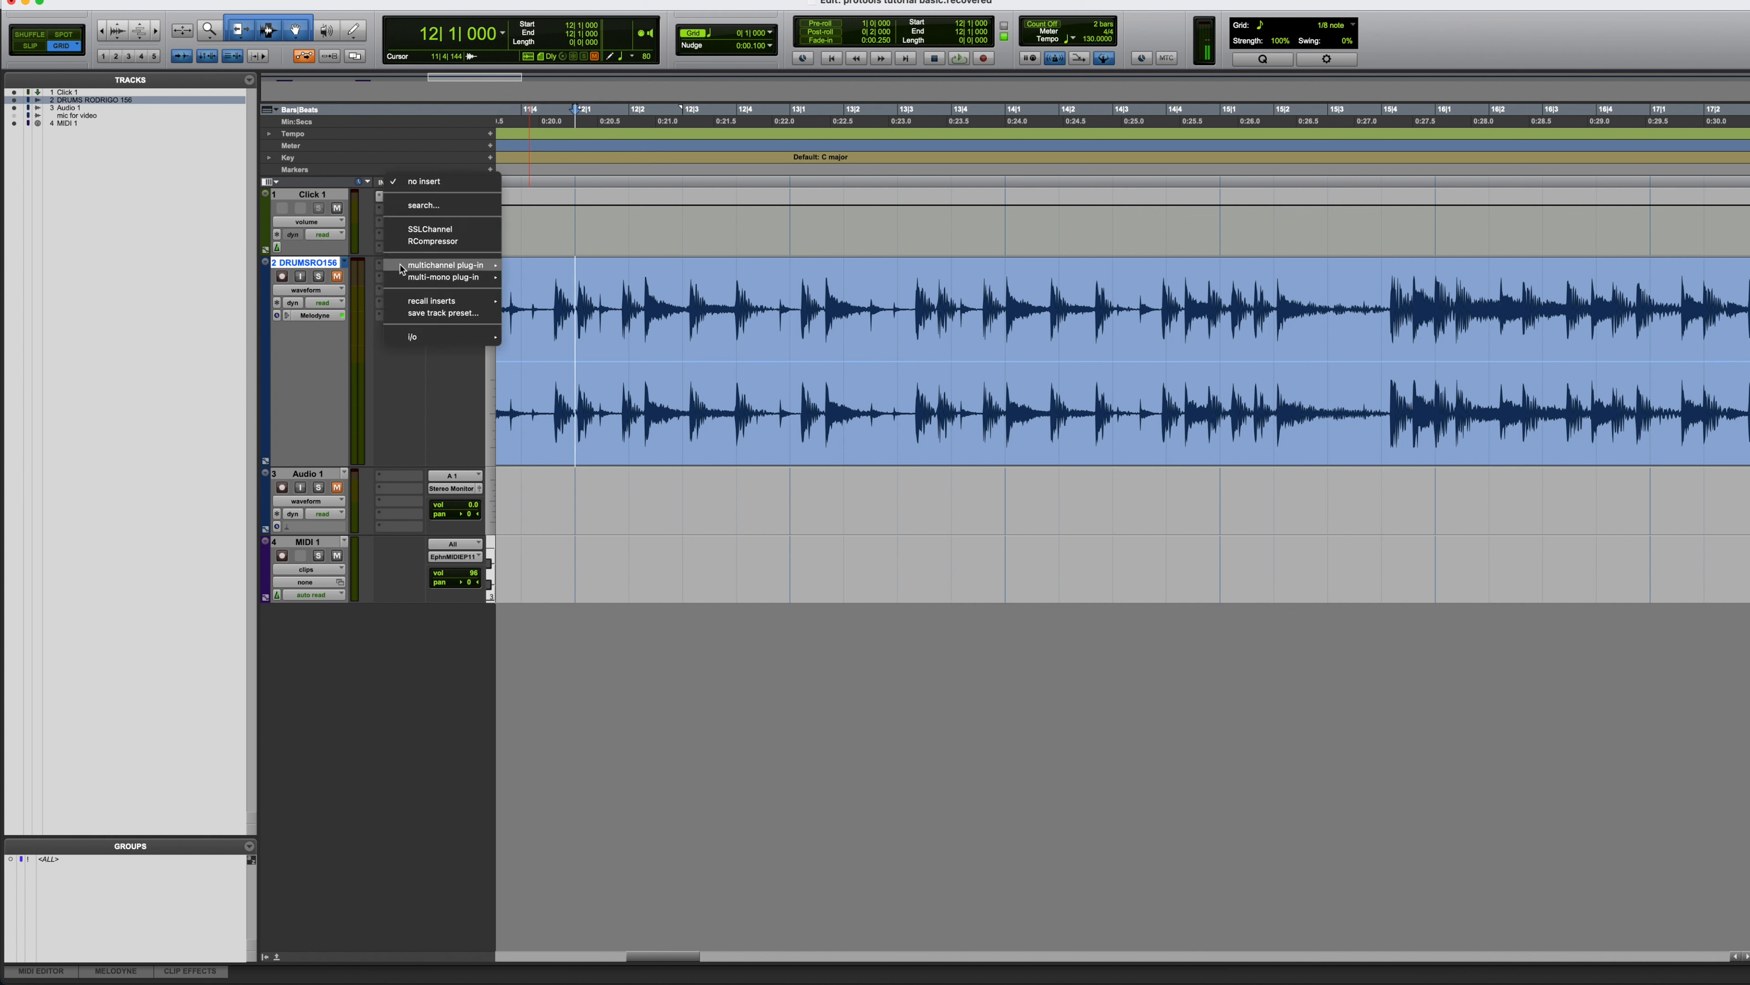
mouse_move(414, 269)
mouse_move(571, 383)
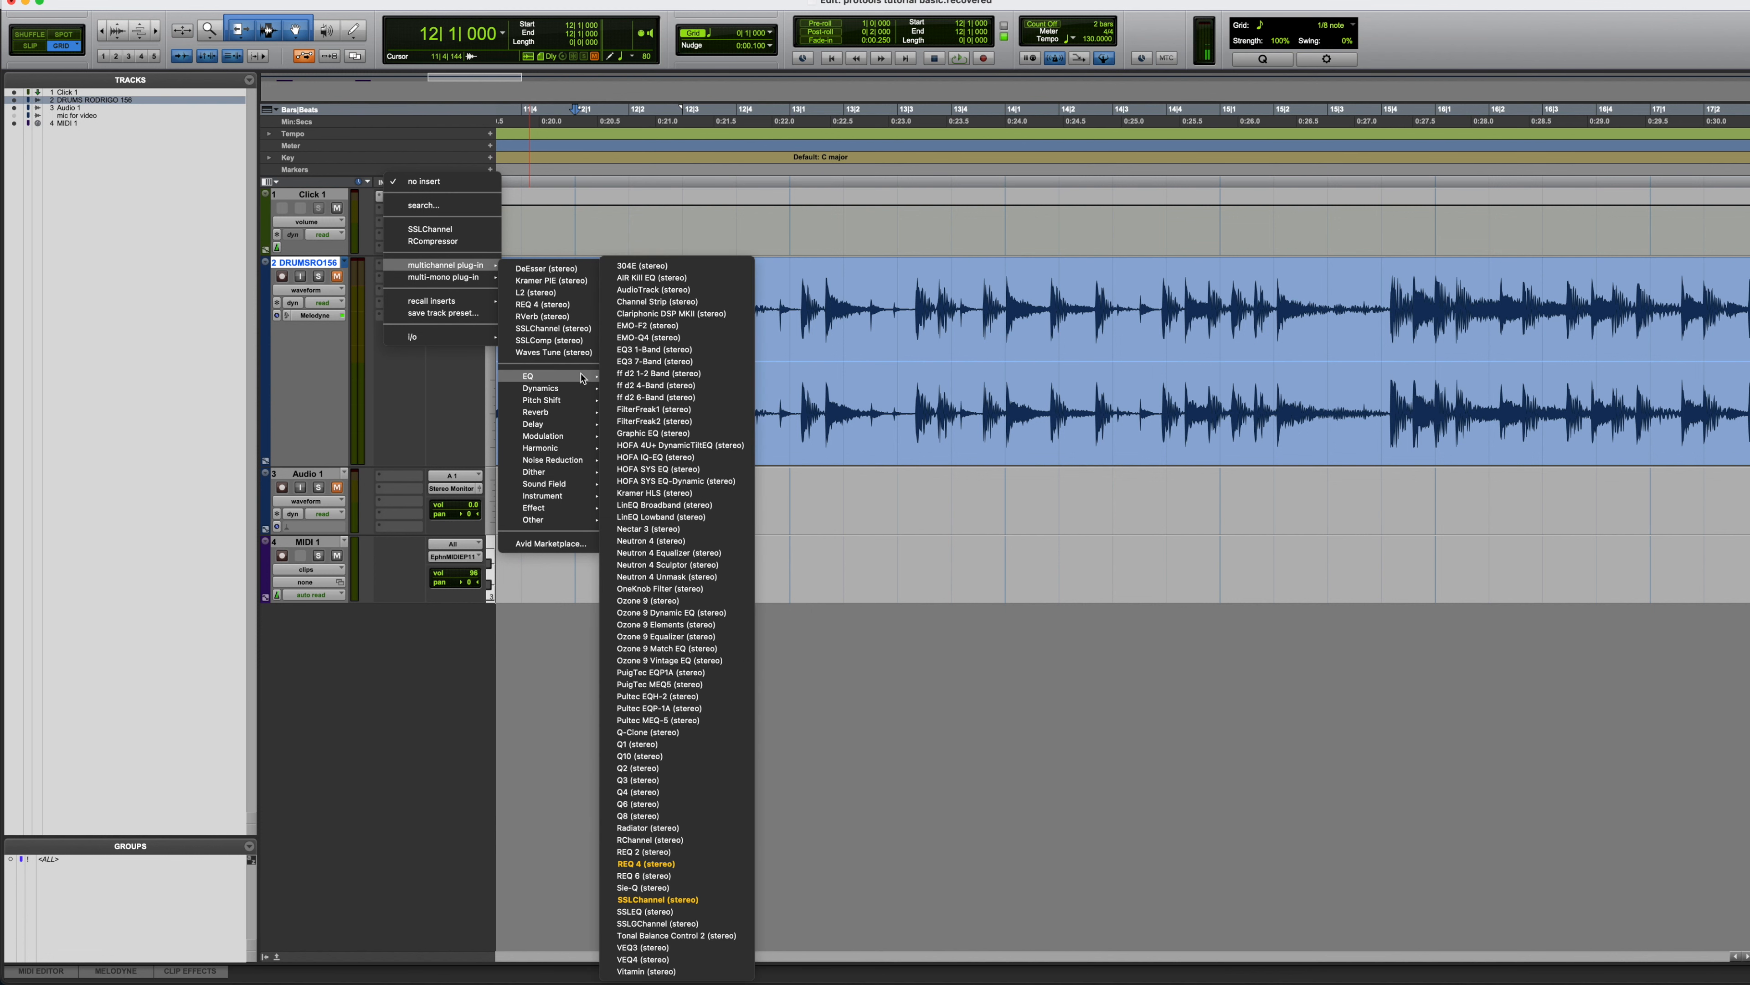
left_click(444, 386)
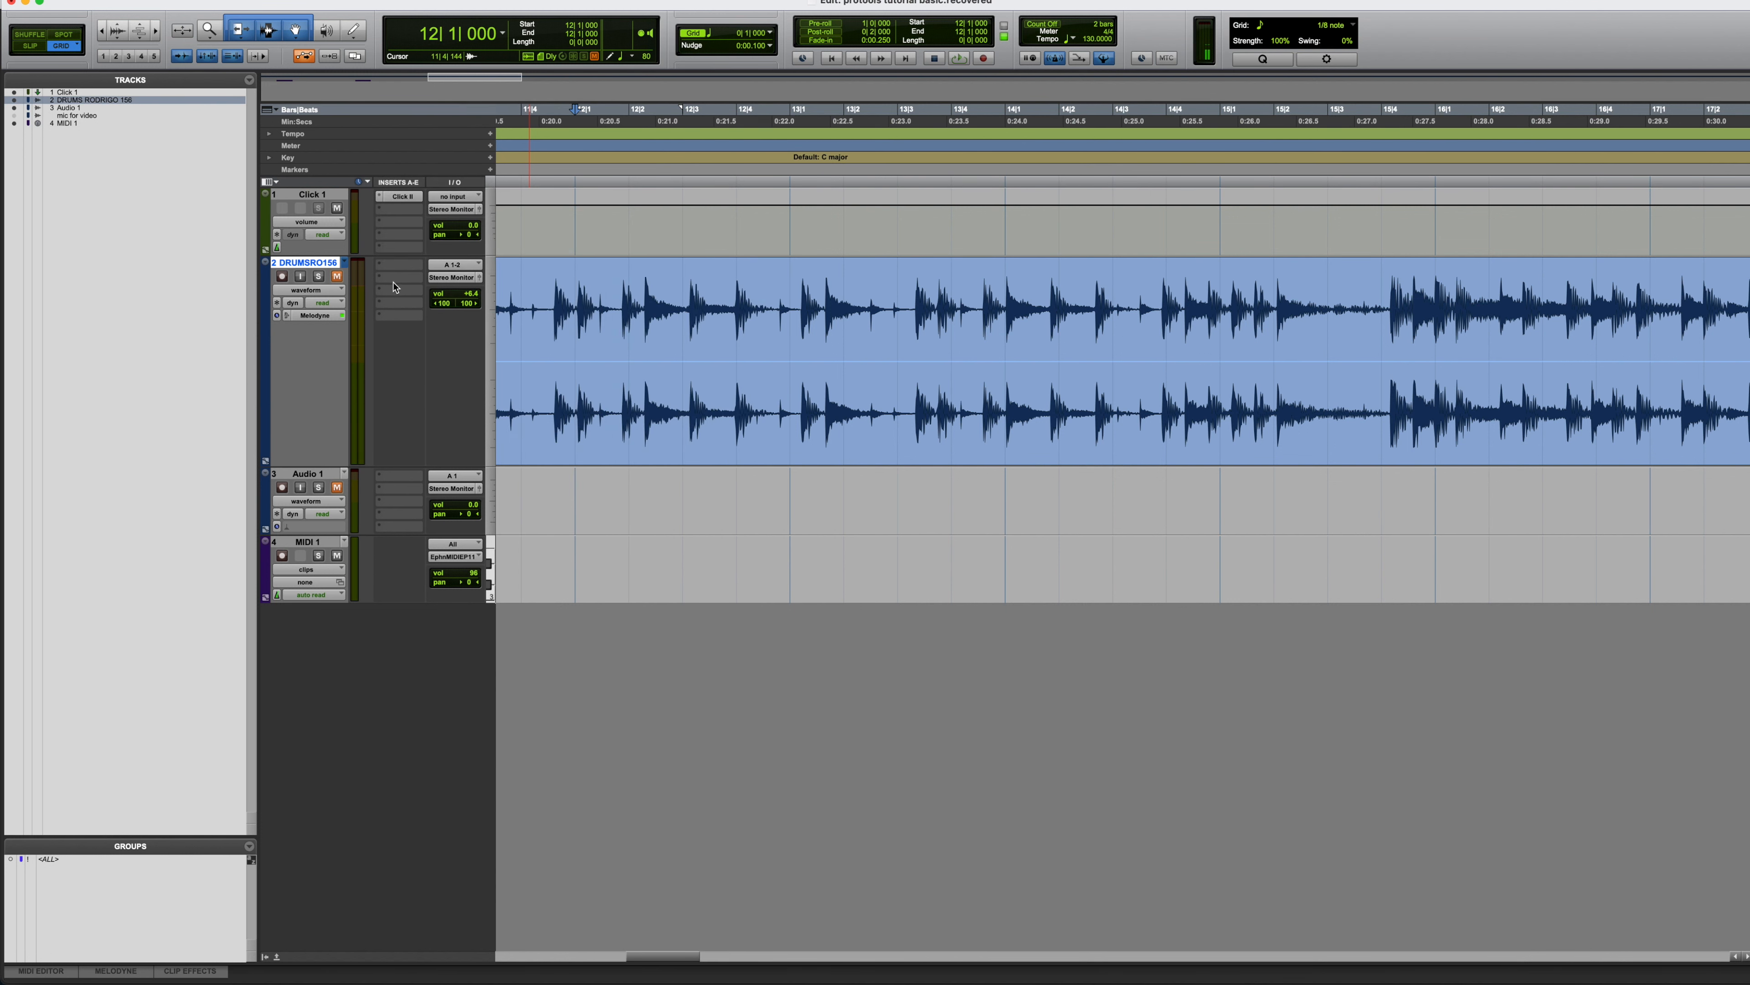
Display the Sends A-E column and add a Bus 1-2 (Stereo) send to the drums track with its level raised slightly
left_click(268, 182)
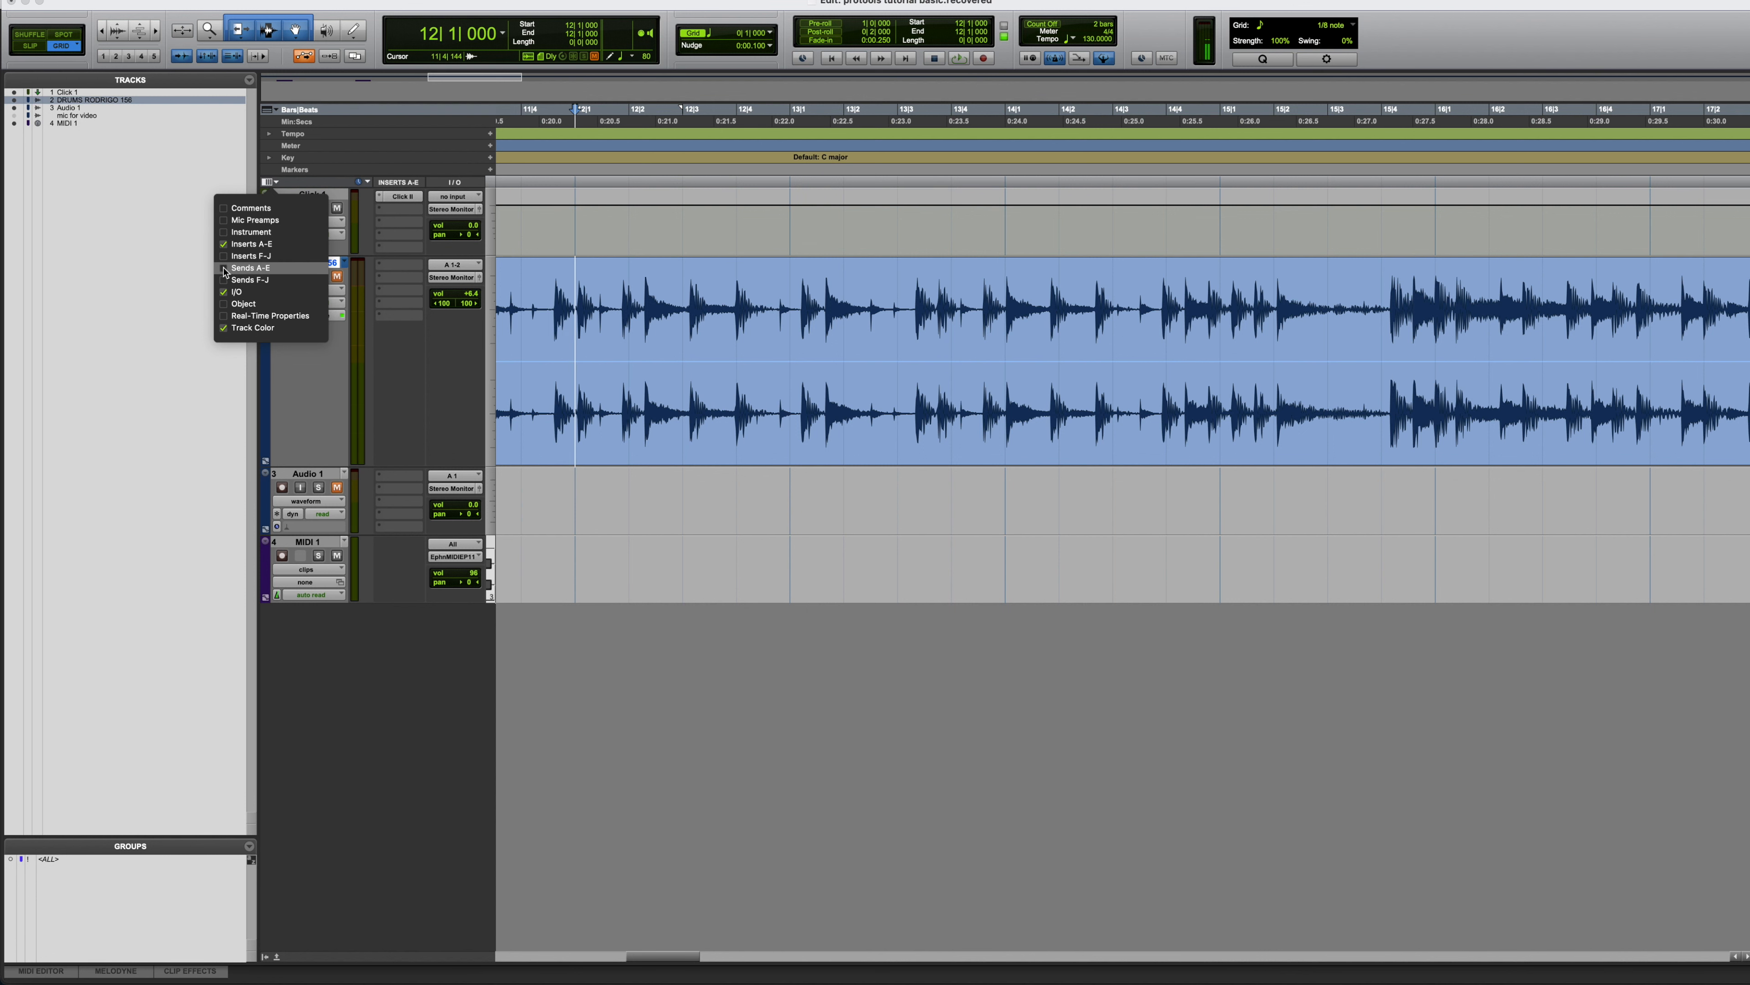
left_click(223, 268)
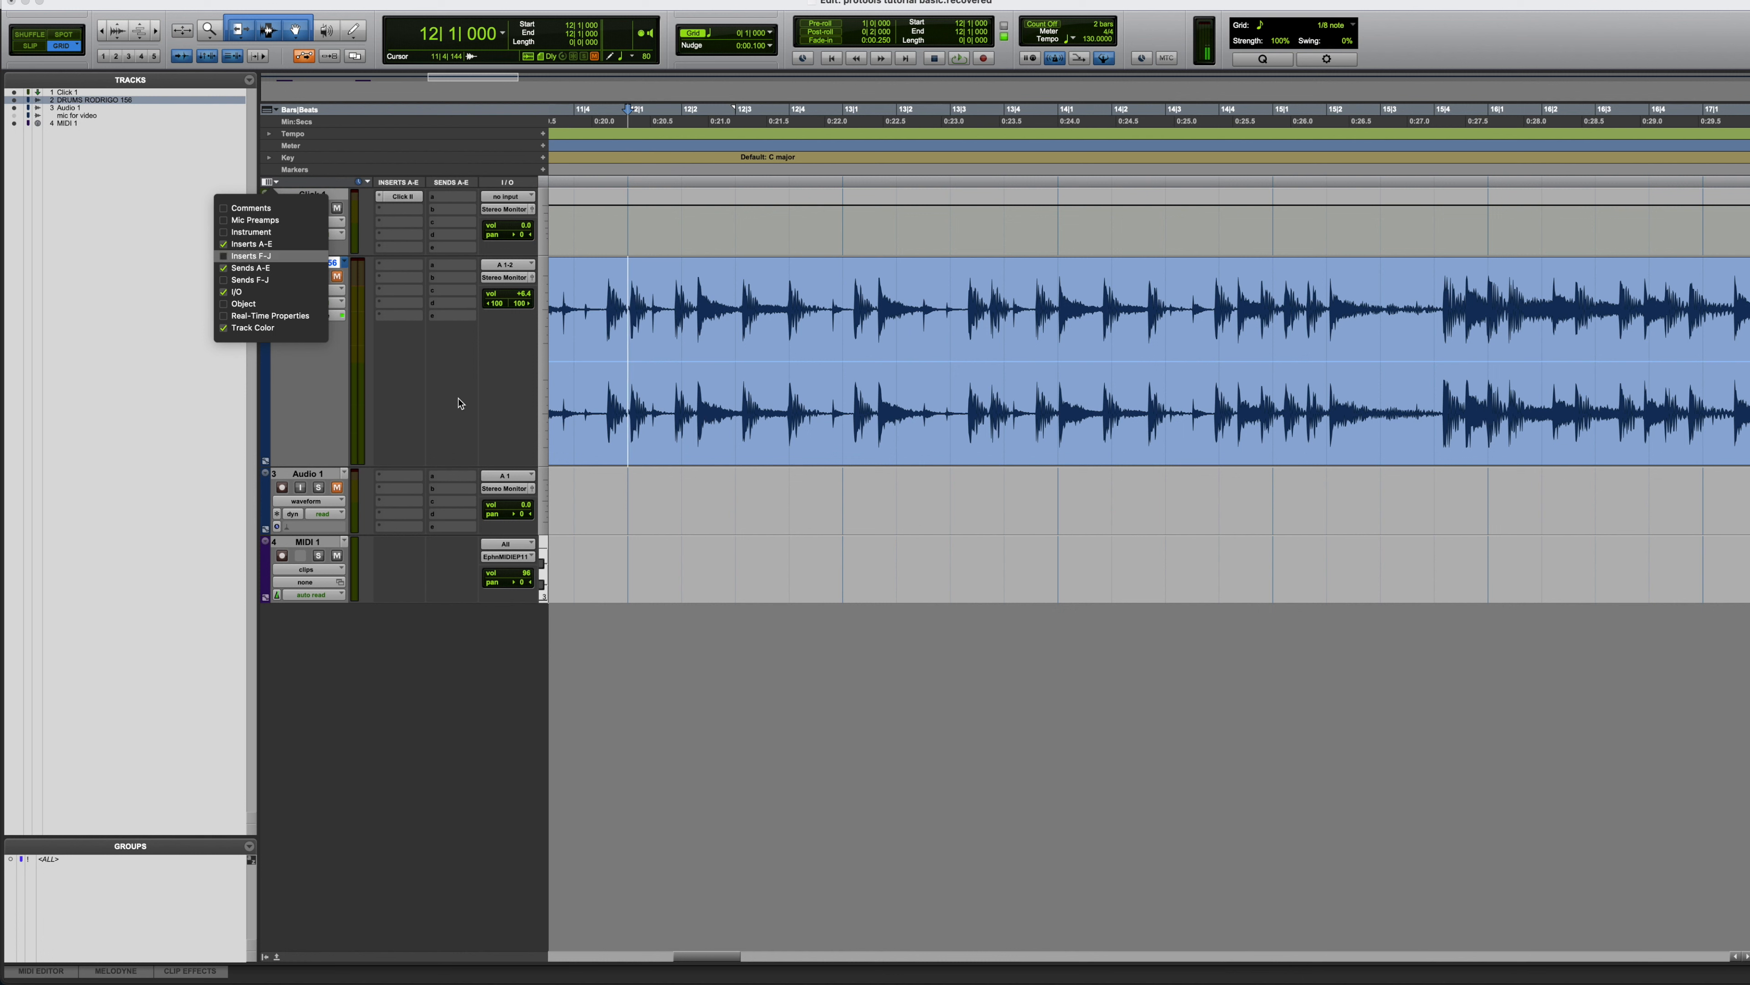
left_click(451, 270)
mouse_move(486, 277)
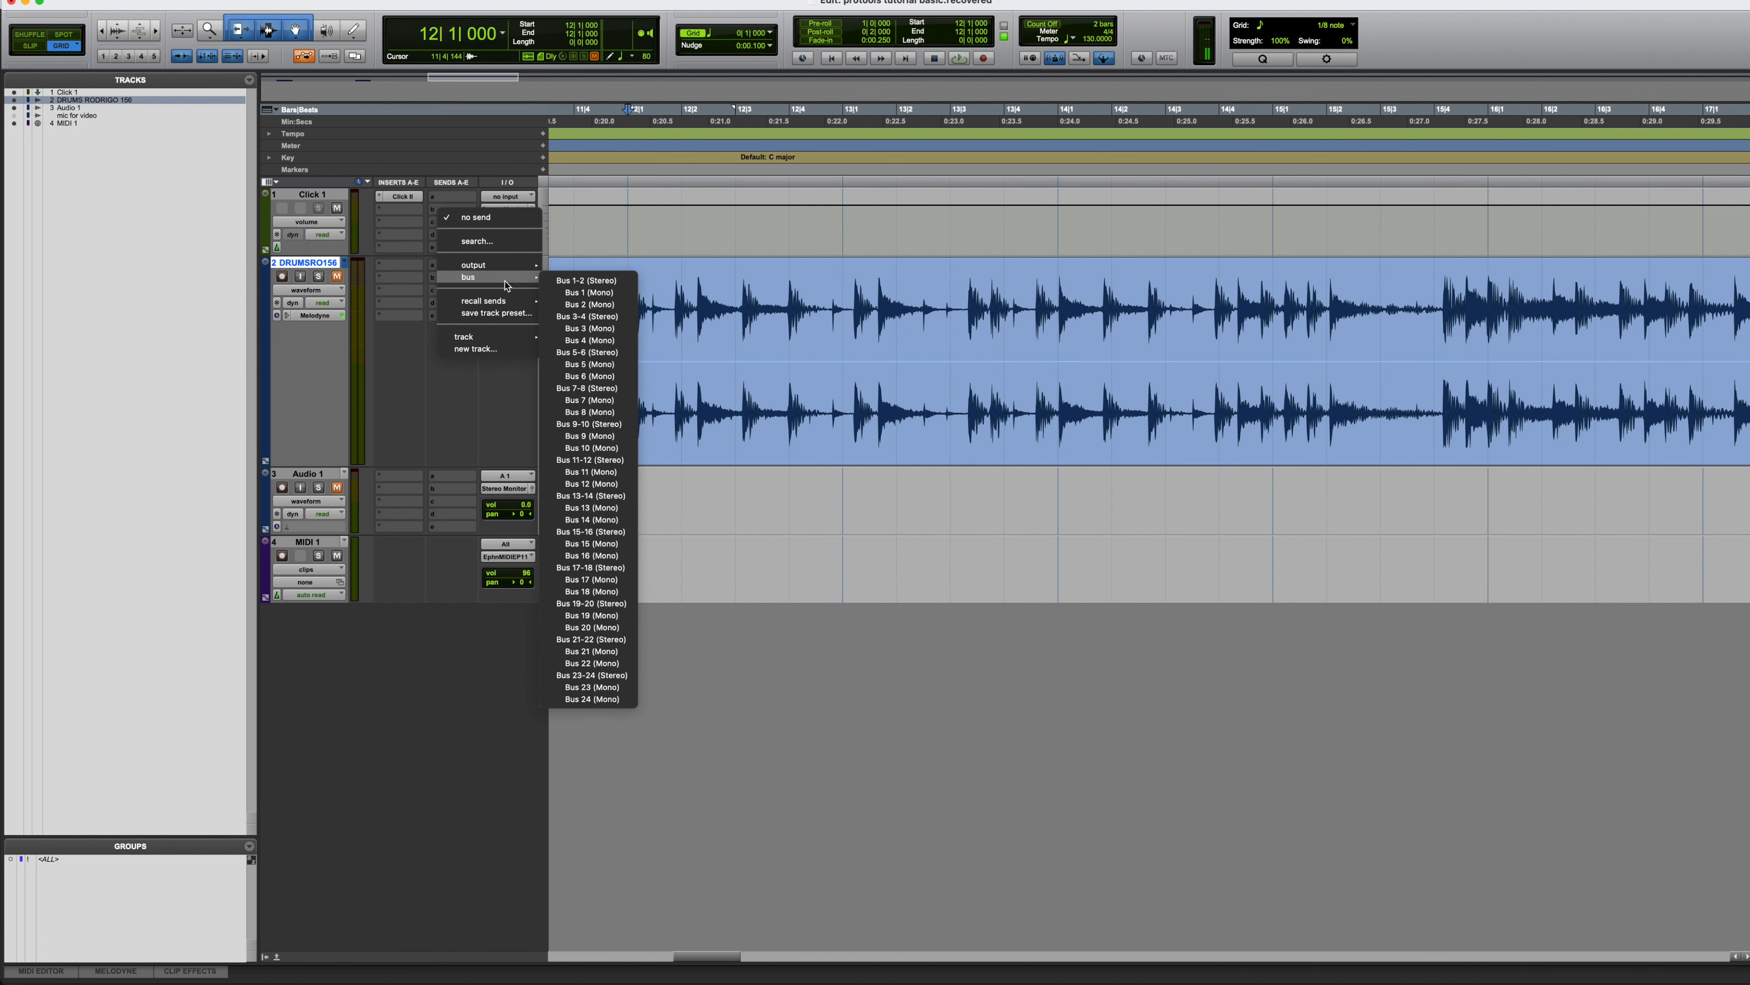
left_click(565, 282)
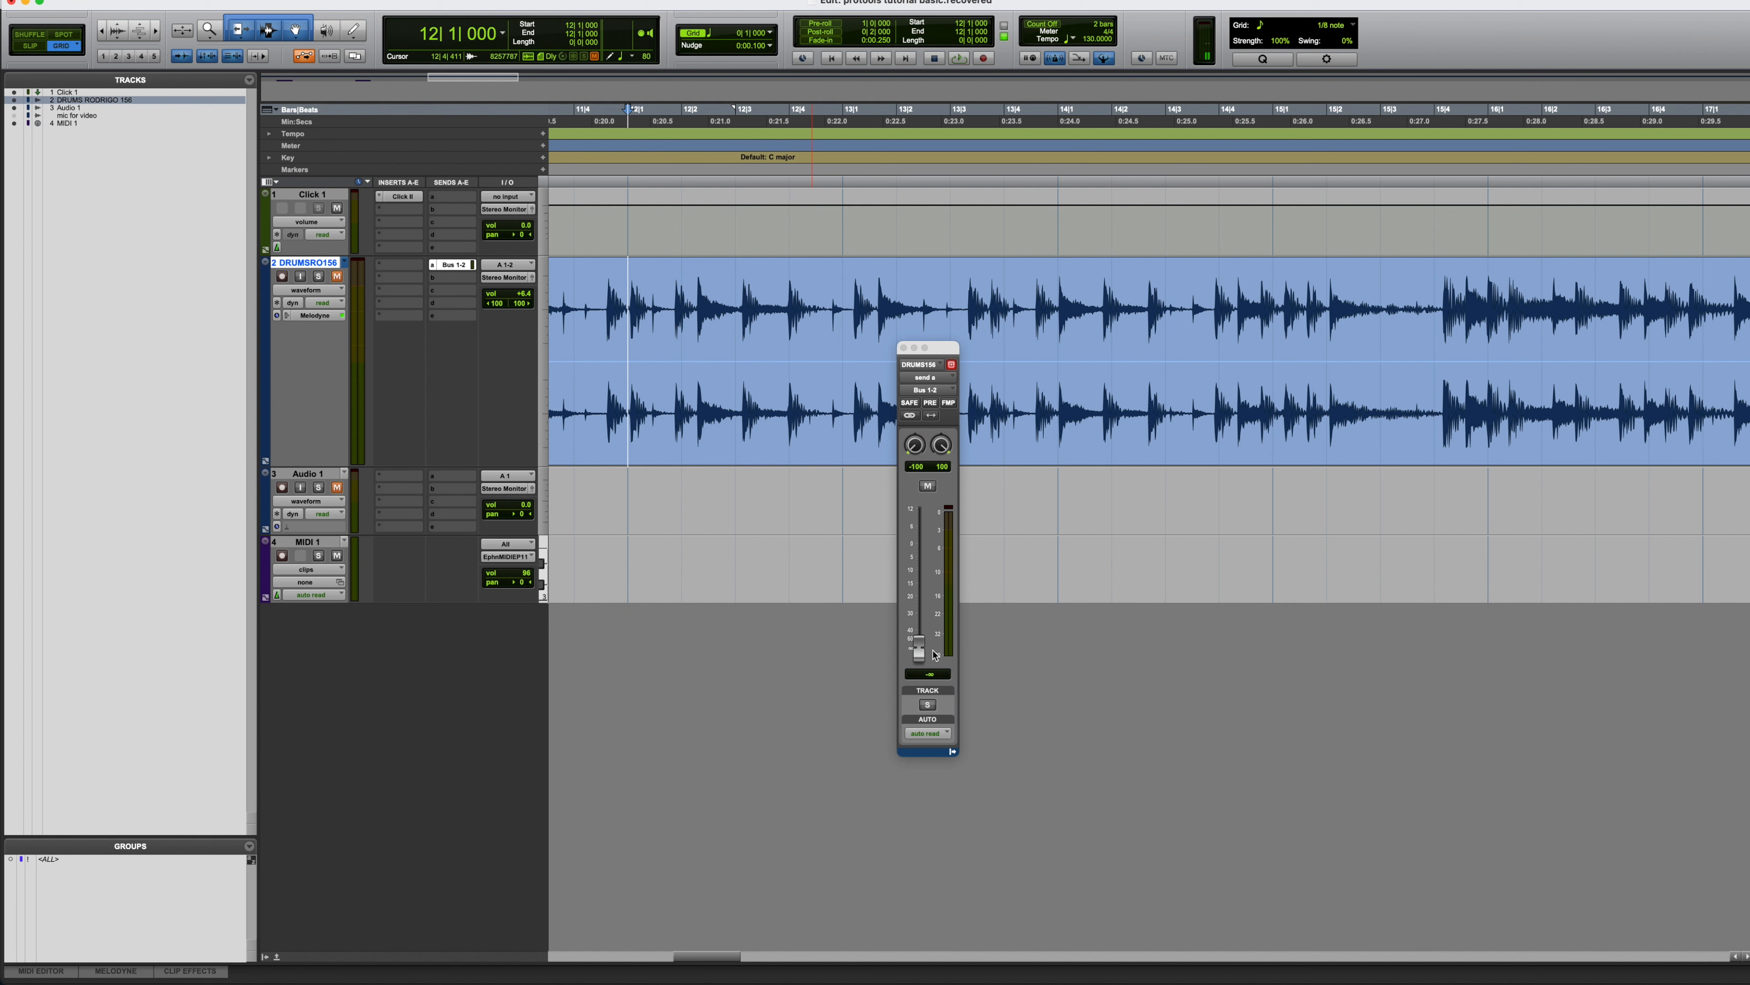
mouse_move(921, 654)
left_mouse_down()
mouse_move(922, 534)
mouse_move(937, 644)
left_mouse_up()
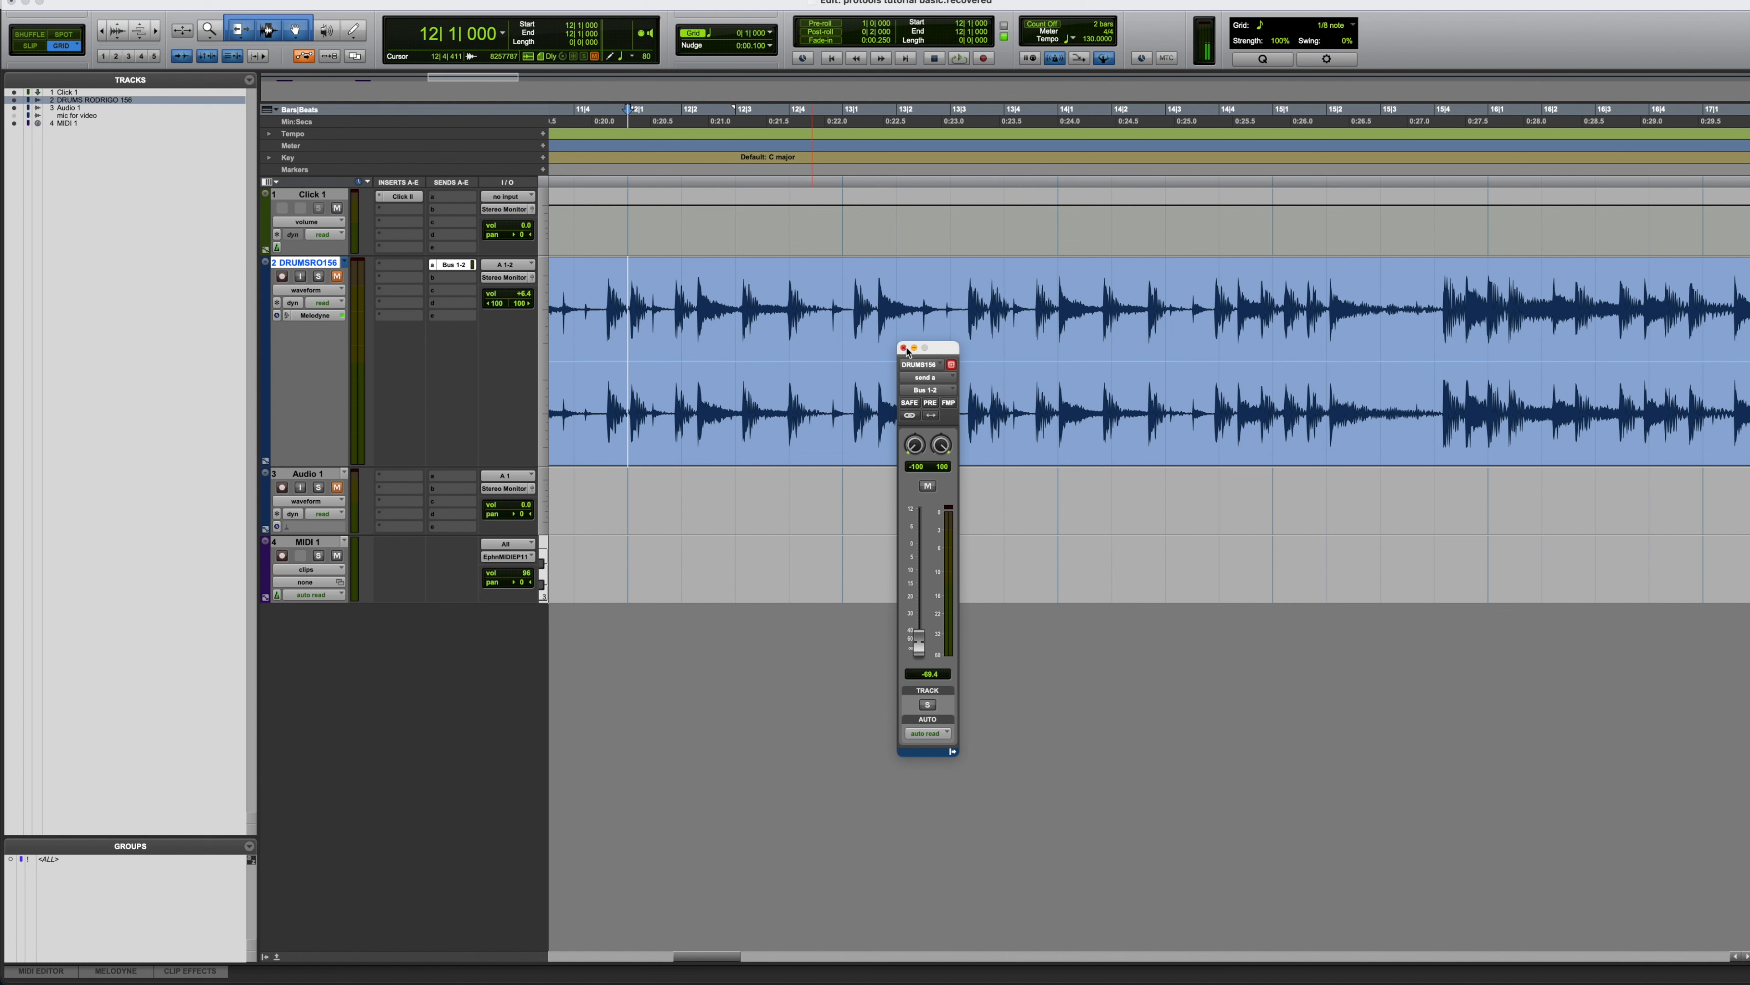